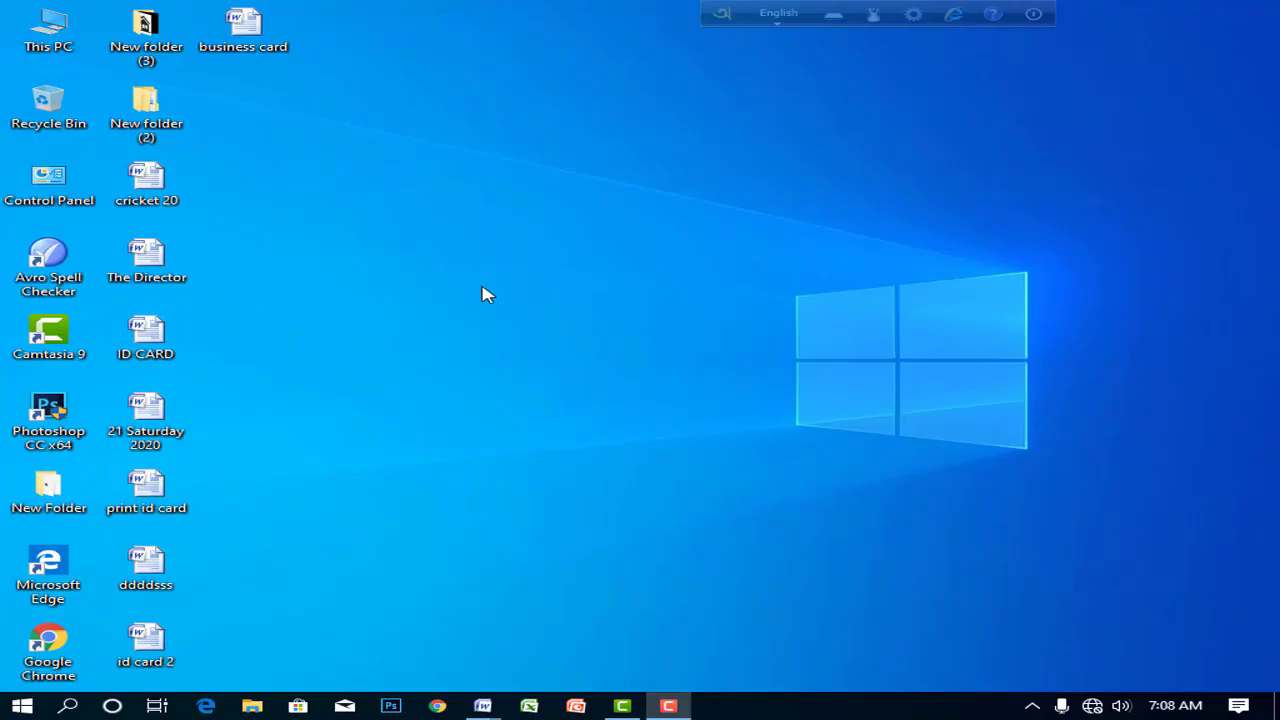
# - Refresh the desktop repeatedly from its right-click menu
pyautogui.rightClick(477, 184)
pyautogui.click(537, 241)
pyautogui.rightClick(476, 170)
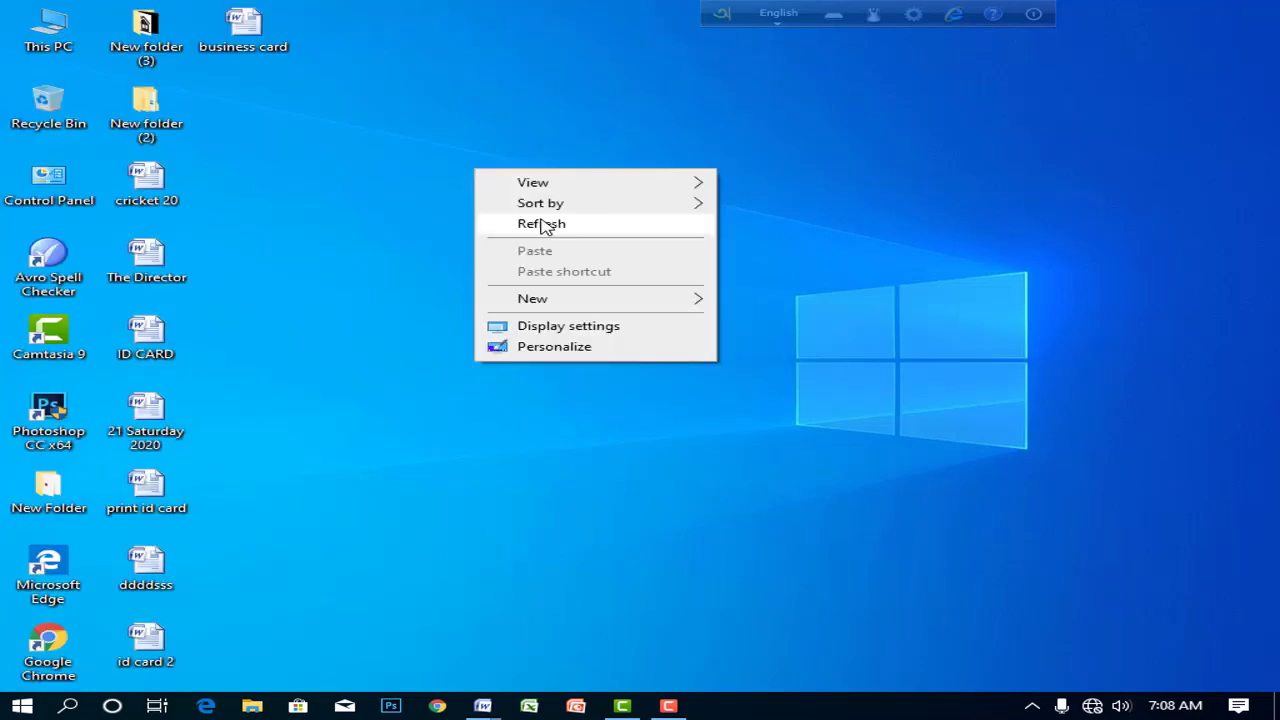
pyautogui.click(541, 224)
pyautogui.rightClick(457, 172)
pyautogui.click(490, 226)
pyautogui.rightClick(459, 185)
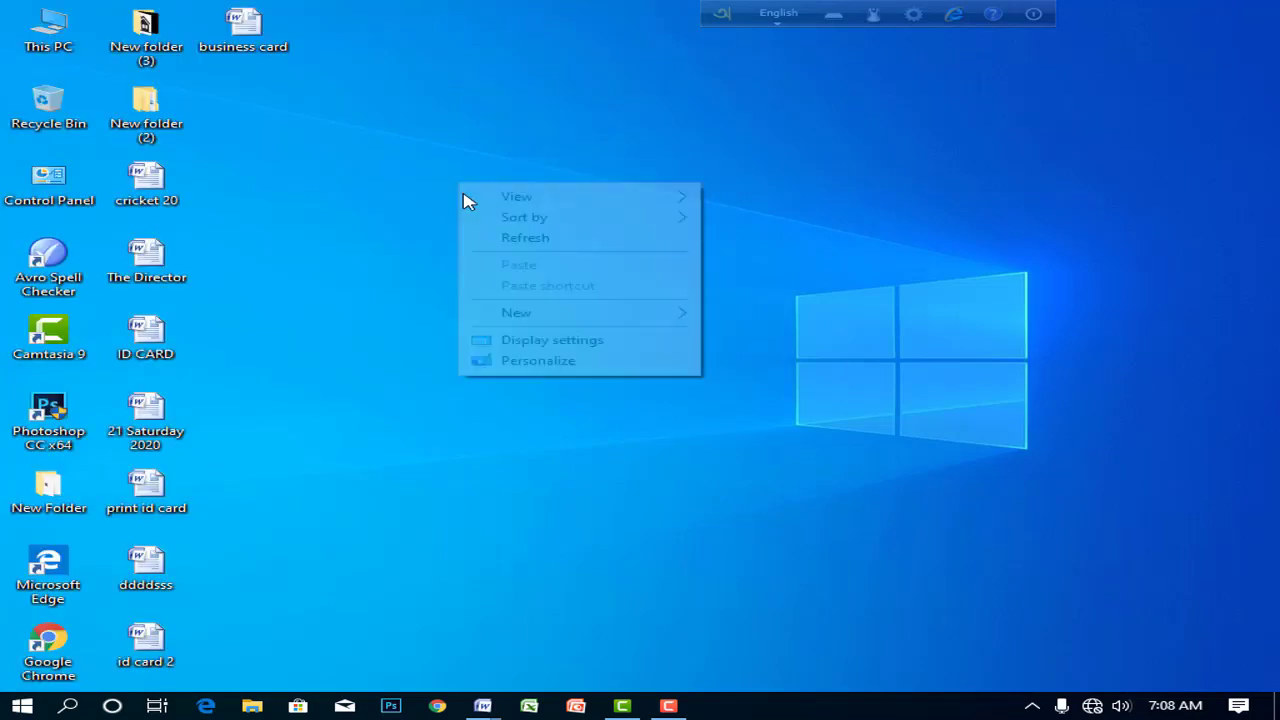
pyautogui.click(517, 237)
pyautogui.rightClick(441, 178)
pyautogui.click(491, 236)
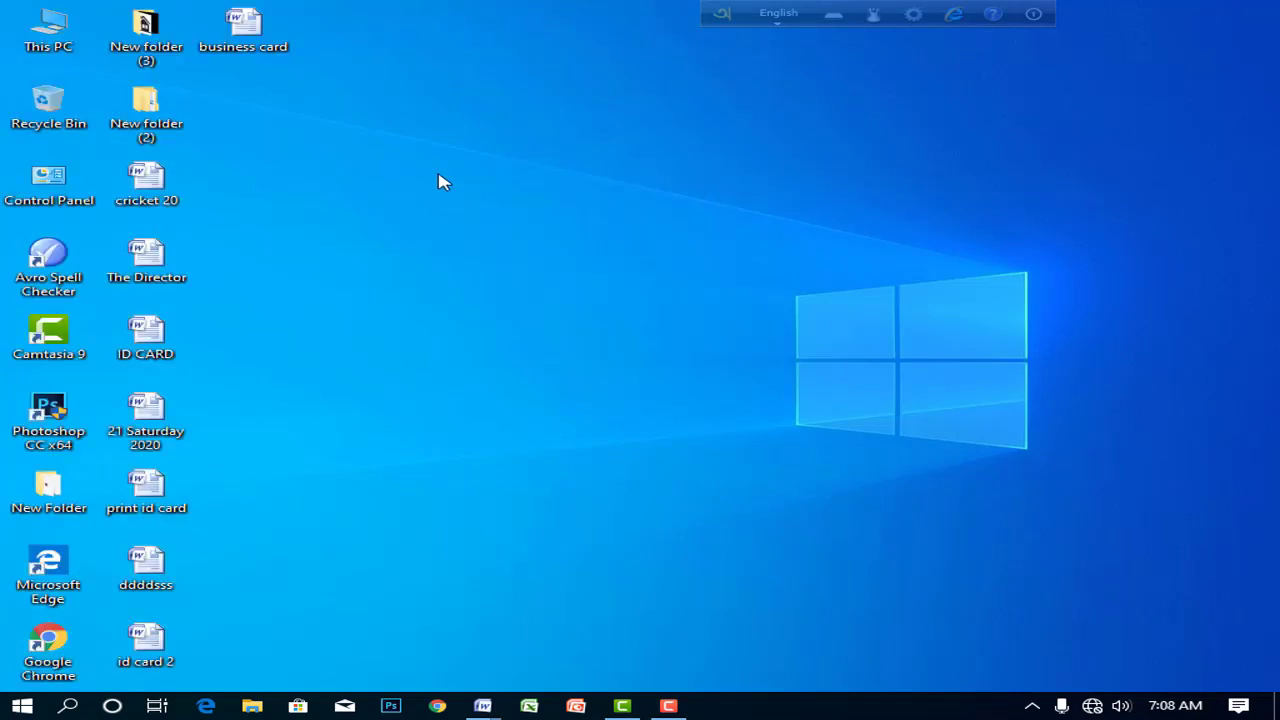
pyautogui.rightClick(441, 178)
pyautogui.click(491, 228)
pyautogui.rightClick(420, 173)
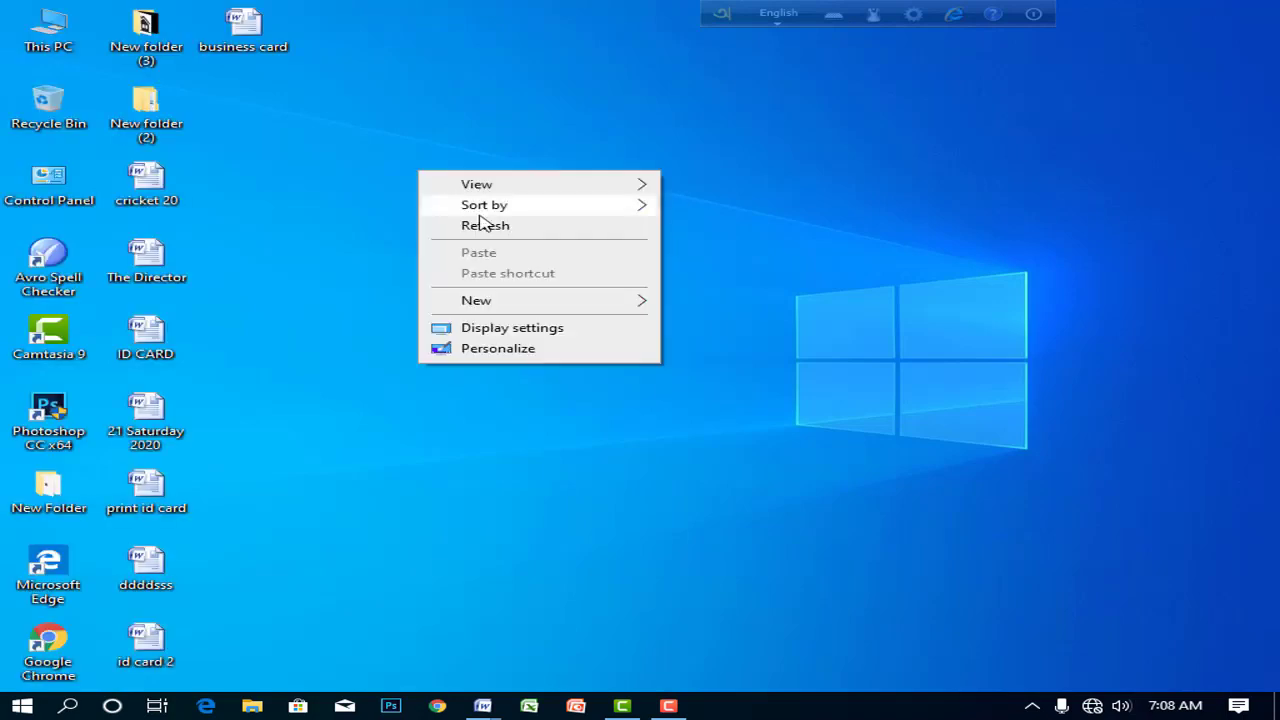
pyautogui.click(483, 225)
pyautogui.rightClick(434, 172)
pyautogui.click(505, 225)
pyautogui.rightClick(443, 172)
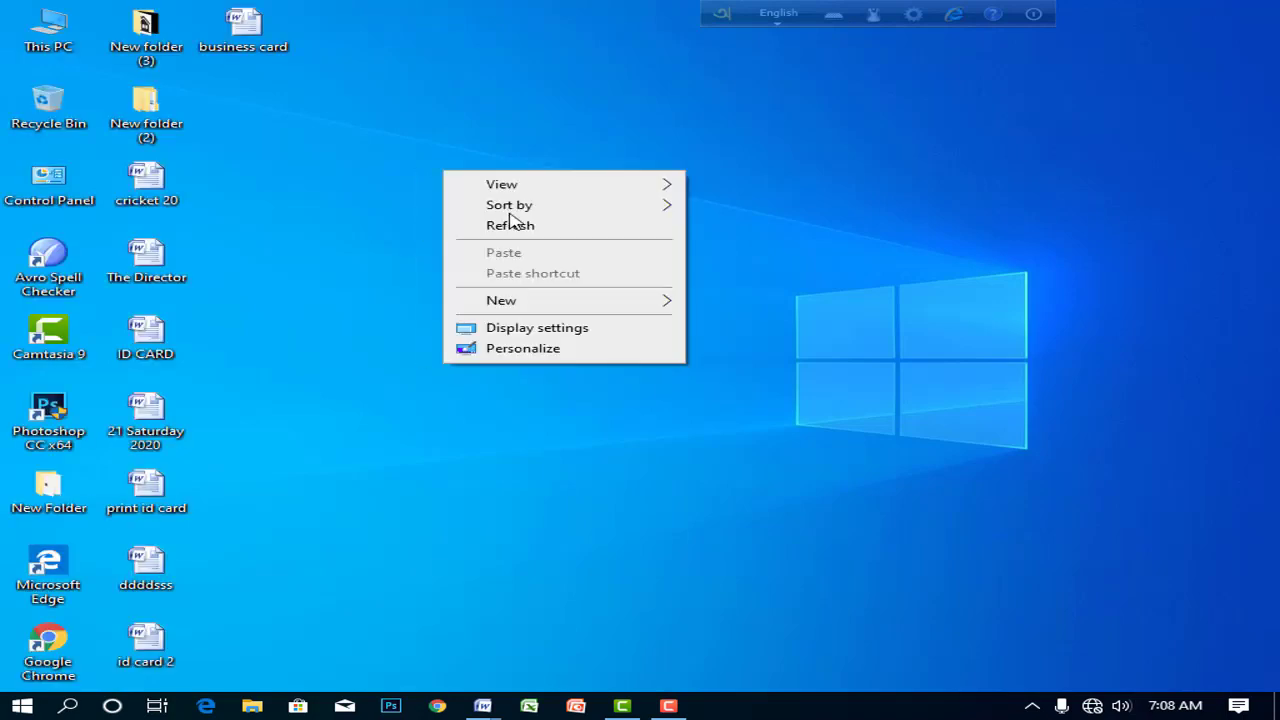
pyautogui.click(510, 222)
pyautogui.rightClick(409, 172)
pyautogui.click(510, 226)
pyautogui.rightClick(449, 176)
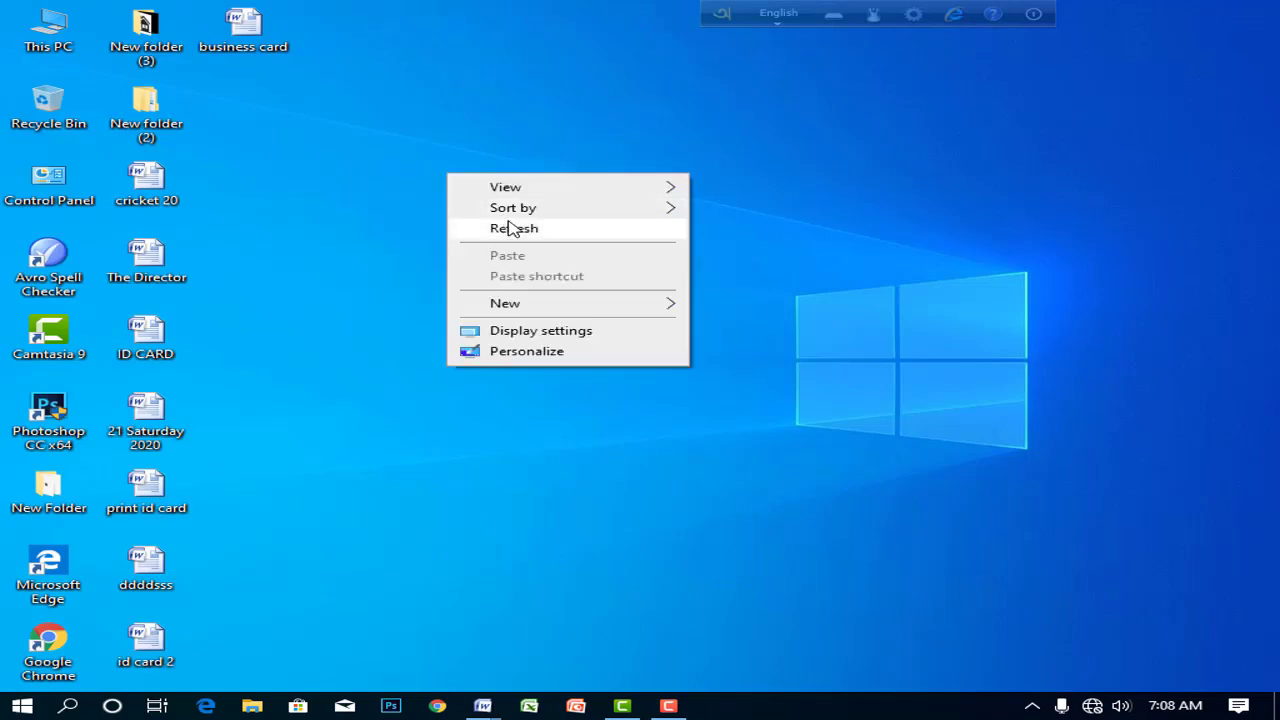
pyautogui.click(511, 228)
pyautogui.rightClick(427, 167)
pyautogui.click(480, 221)
pyautogui.rightClick(446, 168)
pyautogui.click(490, 222)
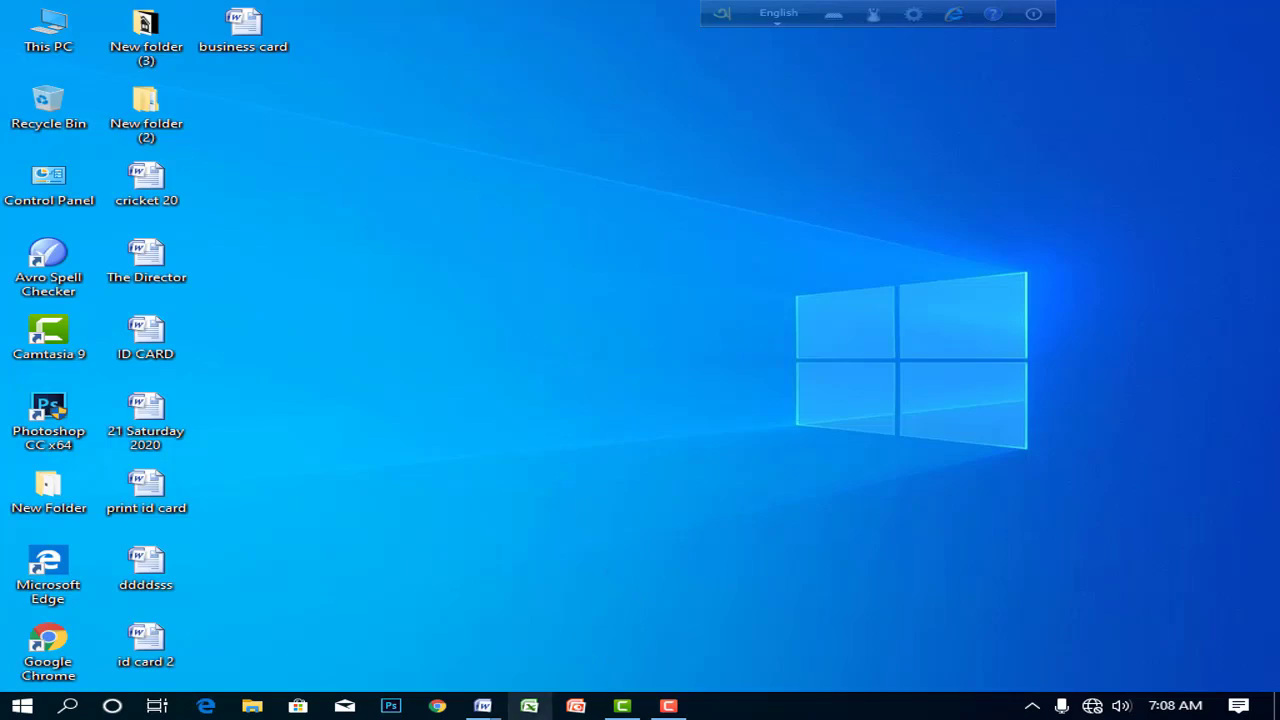
# - In Document2, set a custom paper size of 3.75 inches wide by 2.2 inches high
pyautogui.moveTo(483, 706)
pyautogui.click(587, 663)
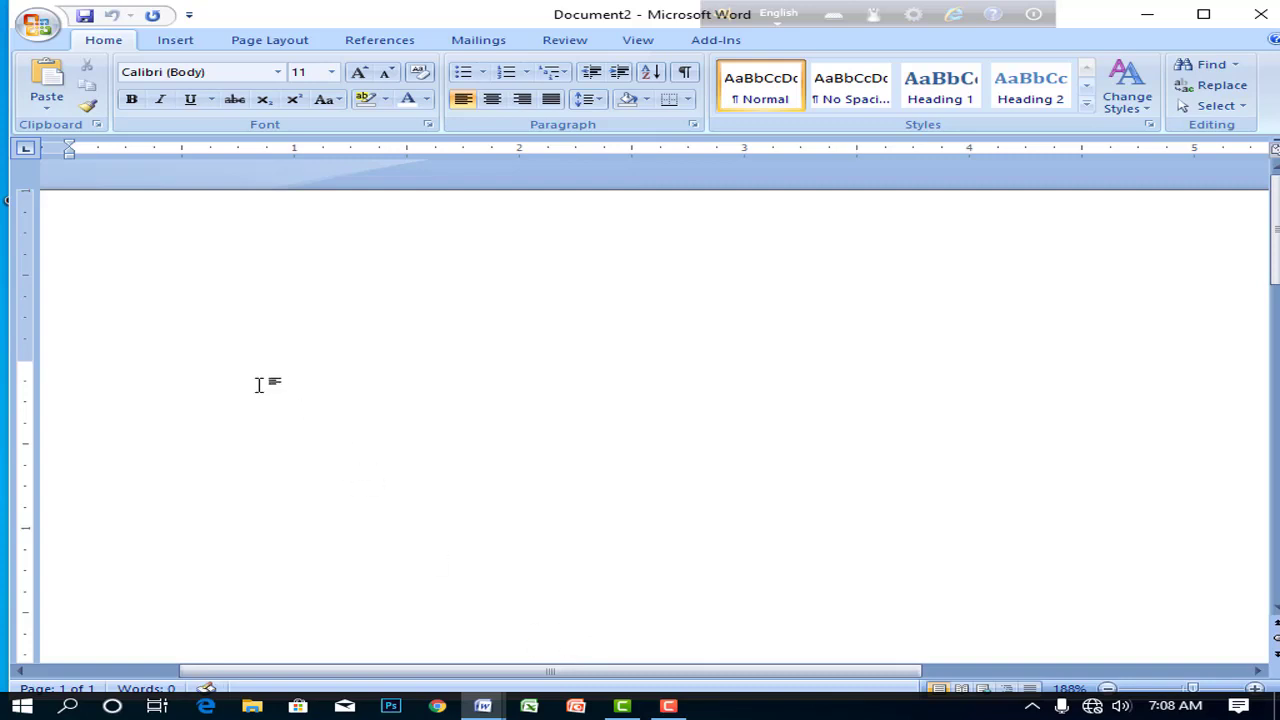
pyautogui.click(262, 42)
pyautogui.click(228, 87)
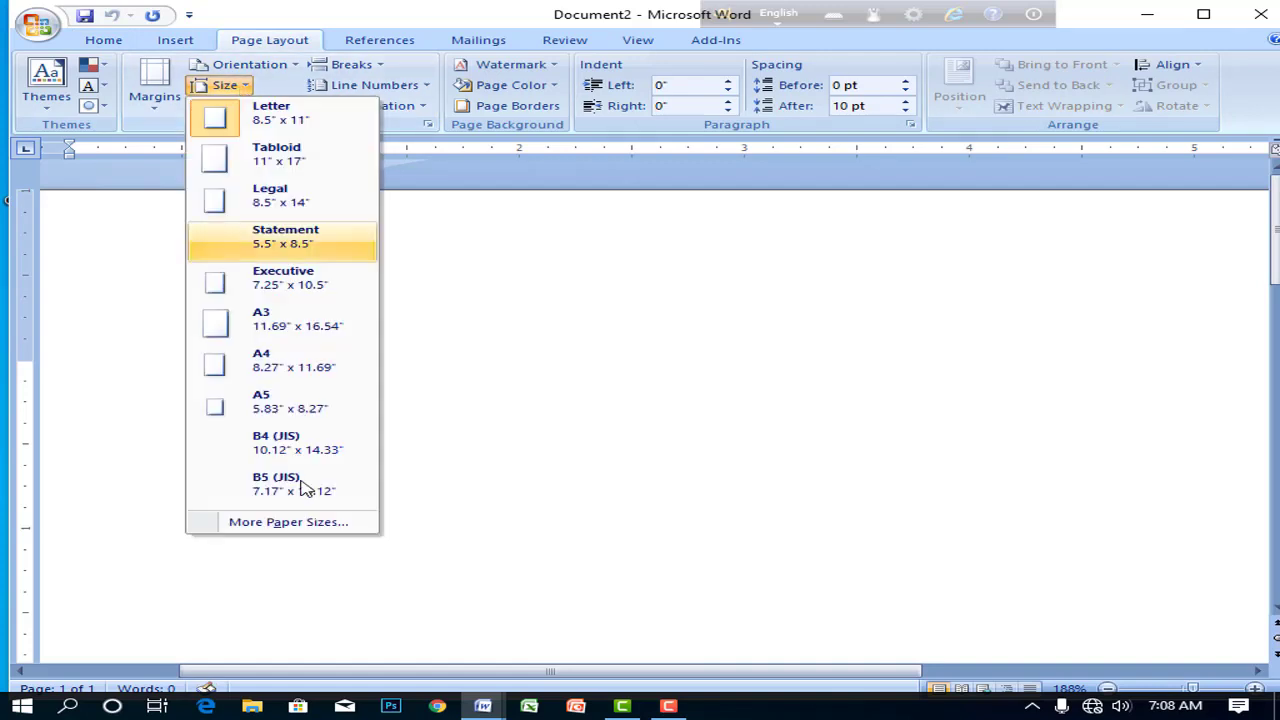
pyautogui.click(265, 42)
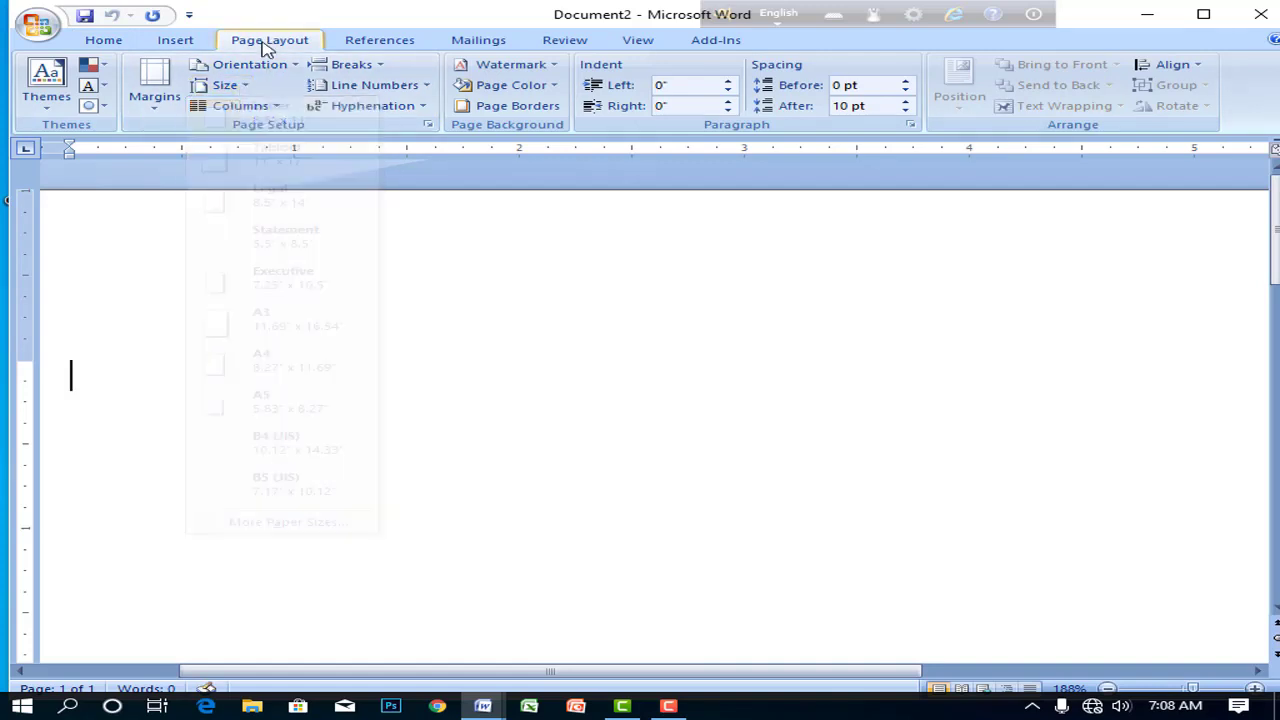
pyautogui.doubleClick(263, 43)
pyautogui.click(258, 45)
pyautogui.click(236, 90)
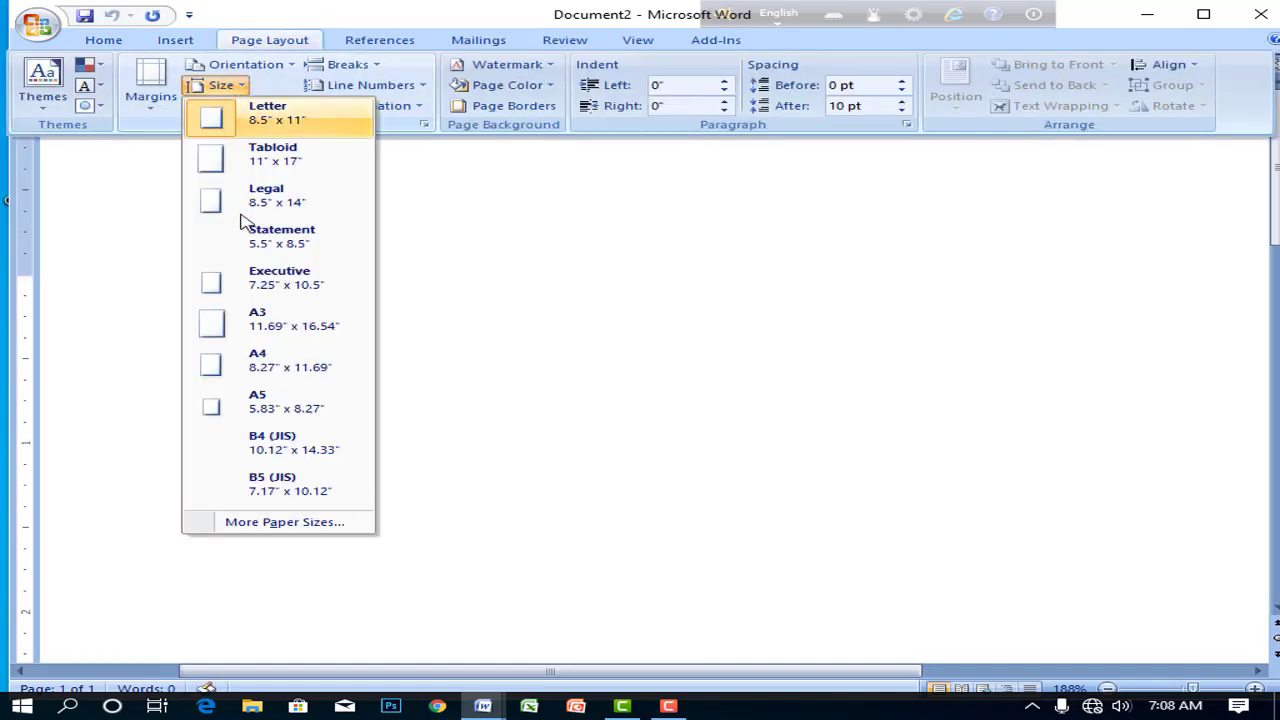
pyautogui.click(289, 530)
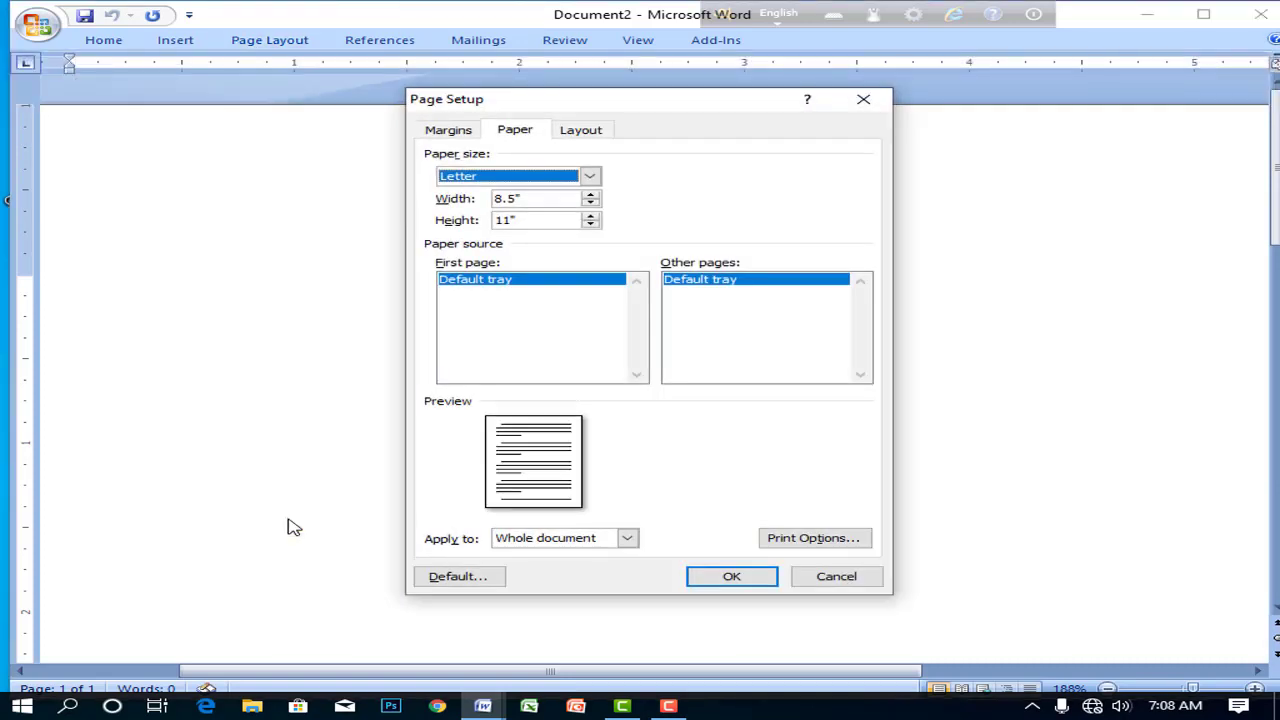
pyautogui.press('Tab')
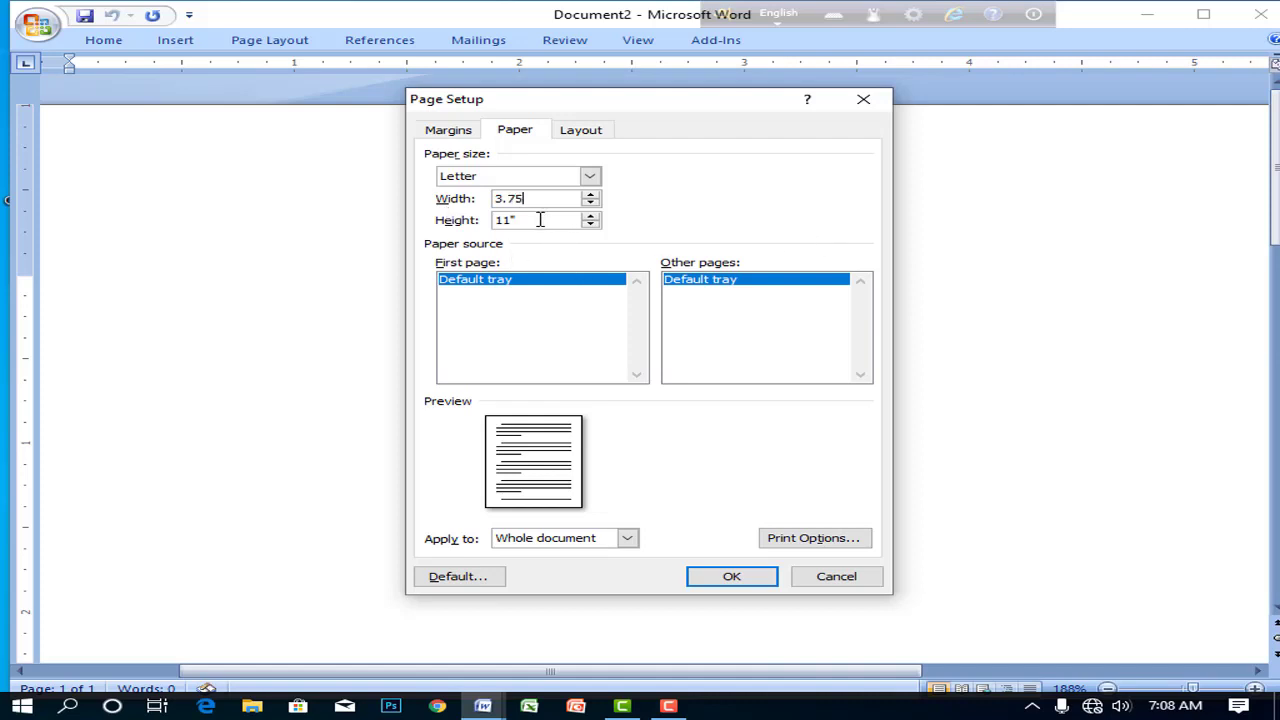
pyautogui.press('Tab')
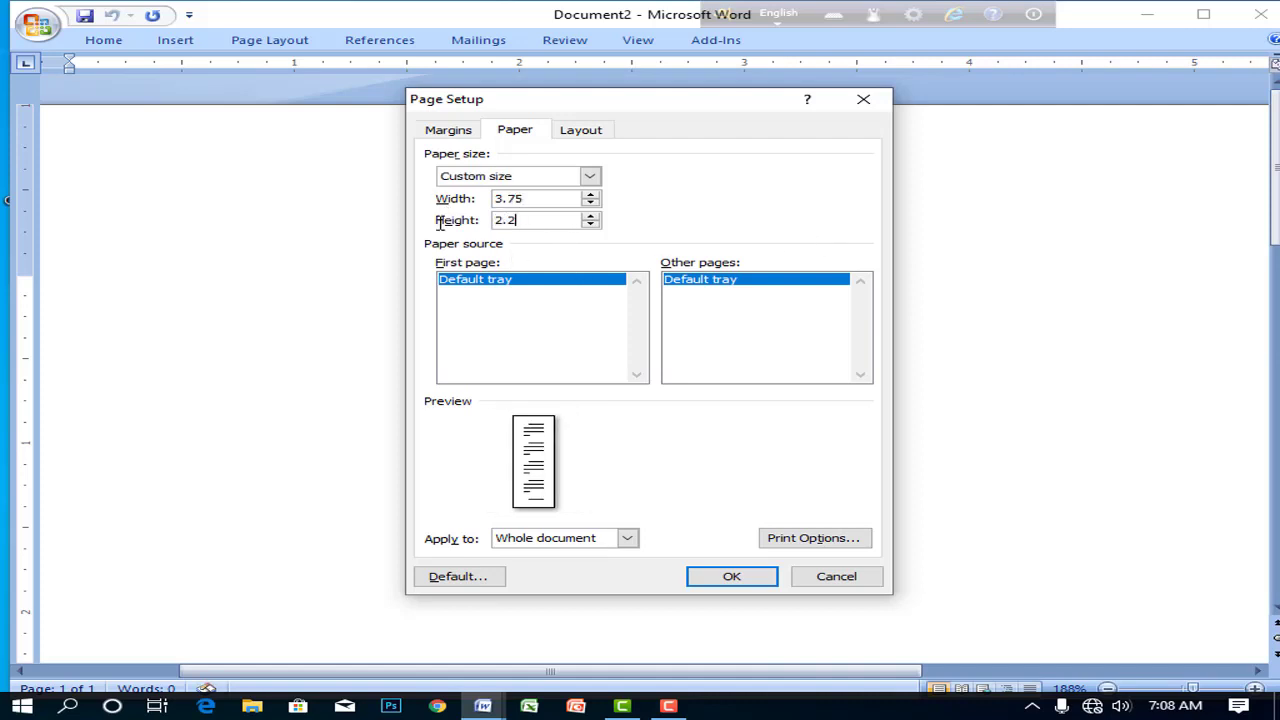
# - Set the top, bottom, left and right margins to 0.2 inches and apply the page setup
pyautogui.click(450, 128)
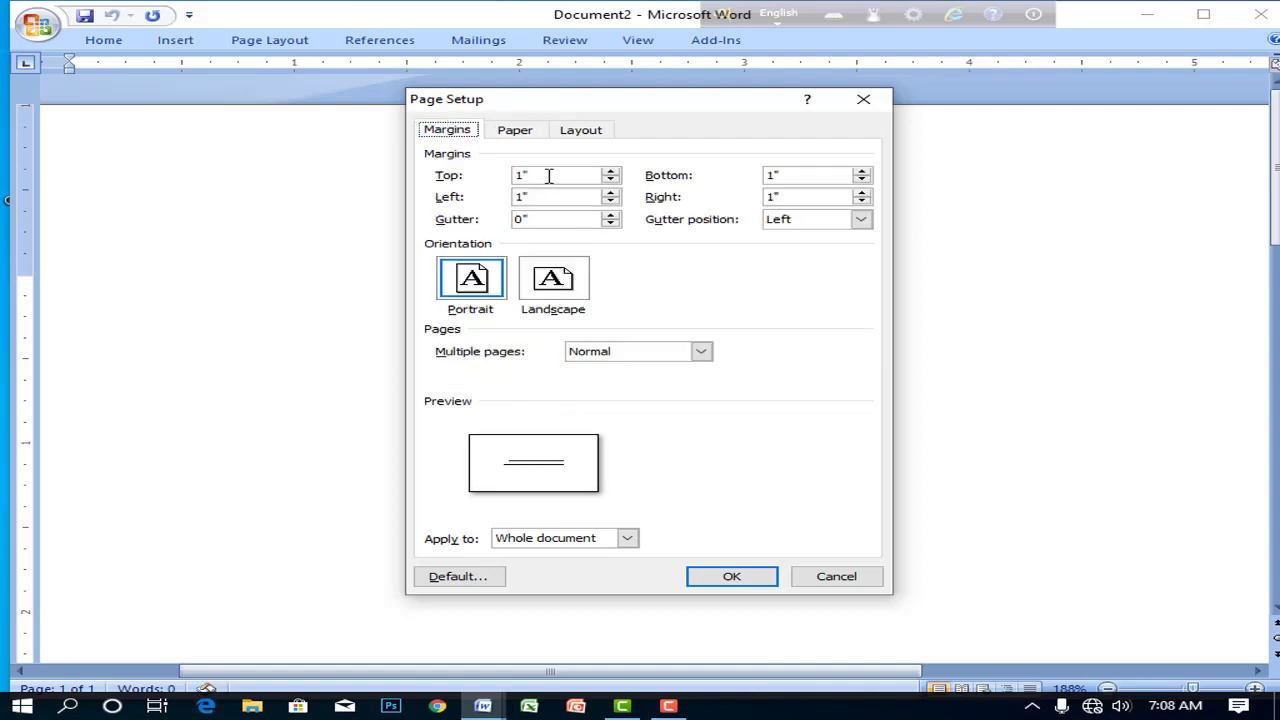
pyautogui.press('Tab')
pyautogui.press('Tab')
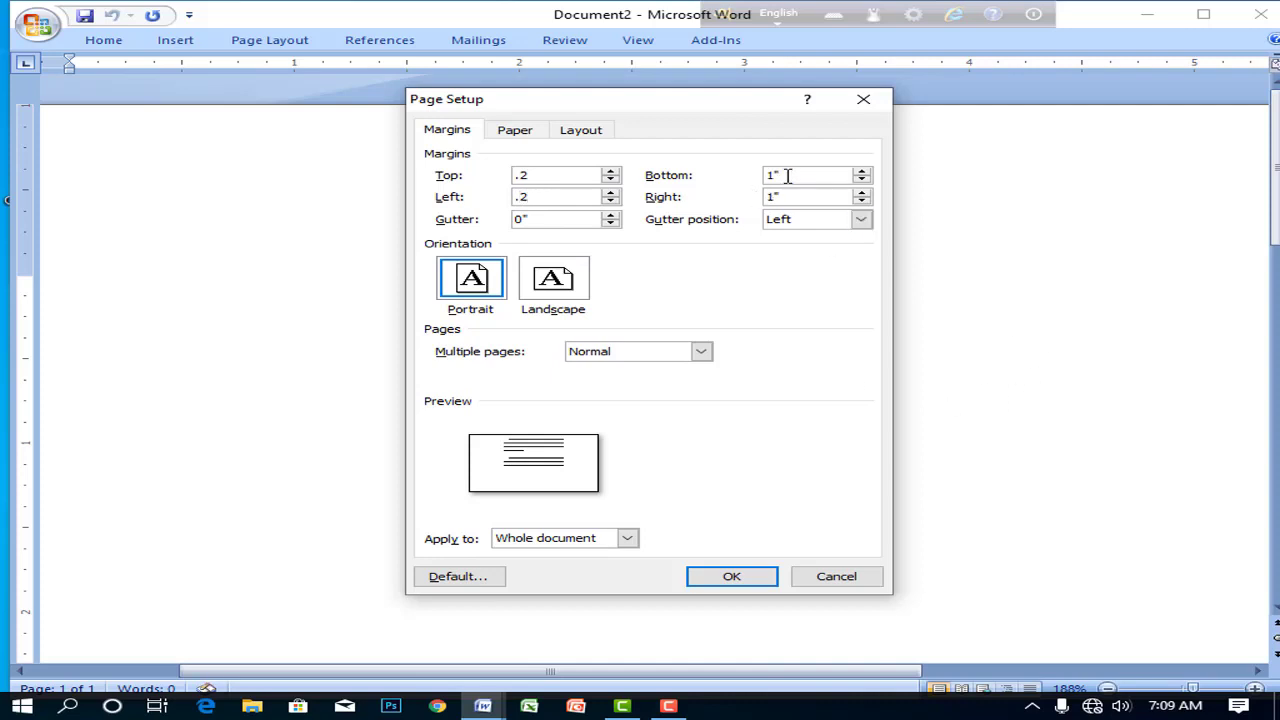
pyautogui.moveTo(789, 177); pyautogui.dragTo(737, 175)
pyautogui.press('Tab')
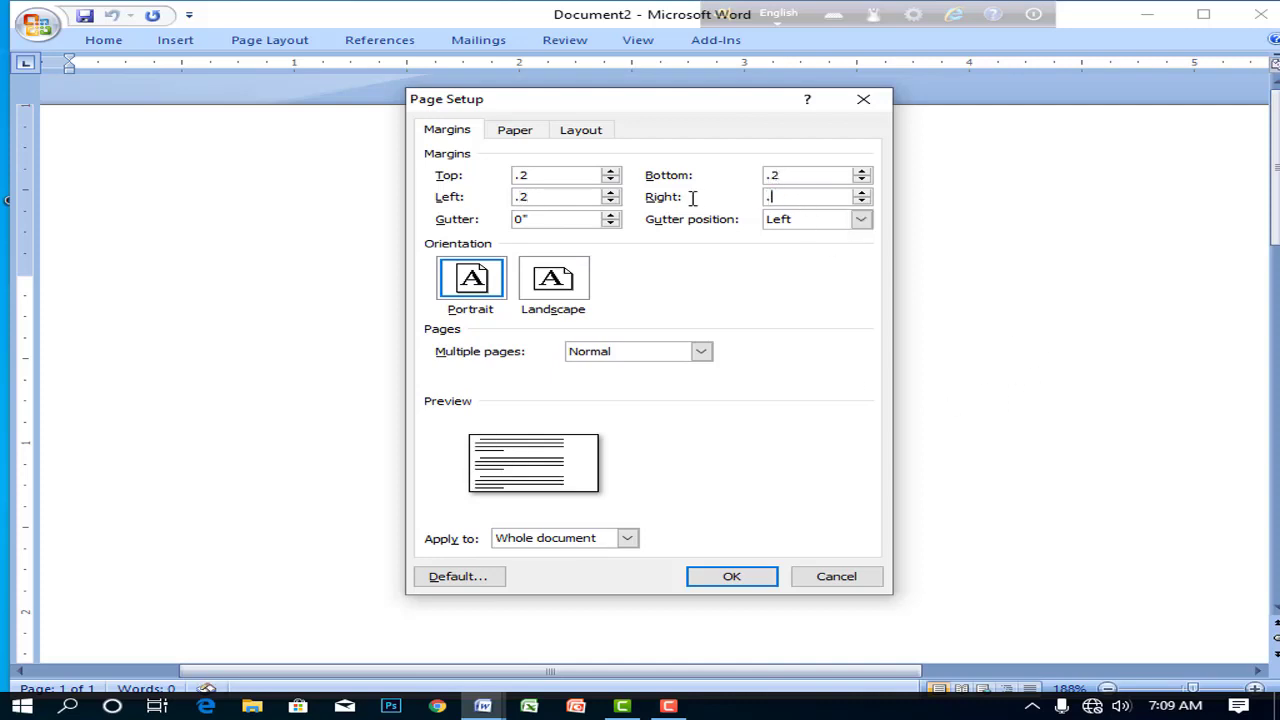
pyautogui.click(731, 578)
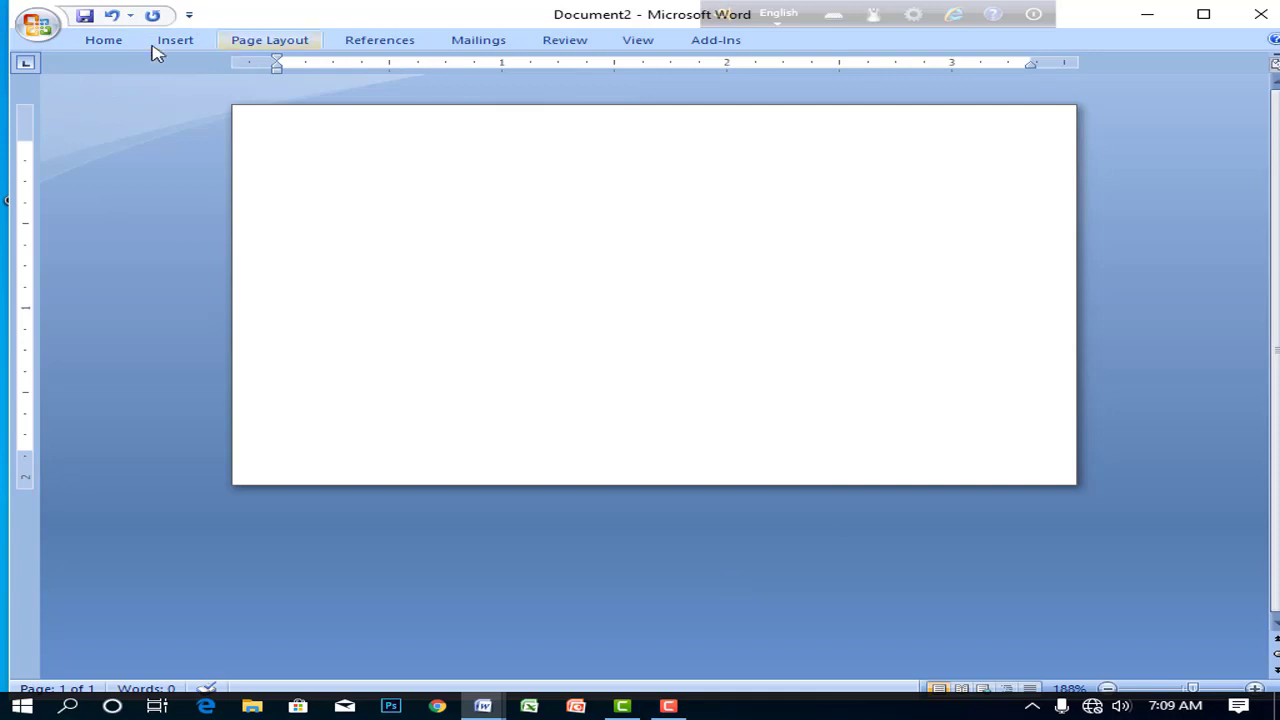
# - Zoom in on the blank 3.75 × 2.2 inch card page and switch to the Insert ribbon
pyautogui.click(110, 42)
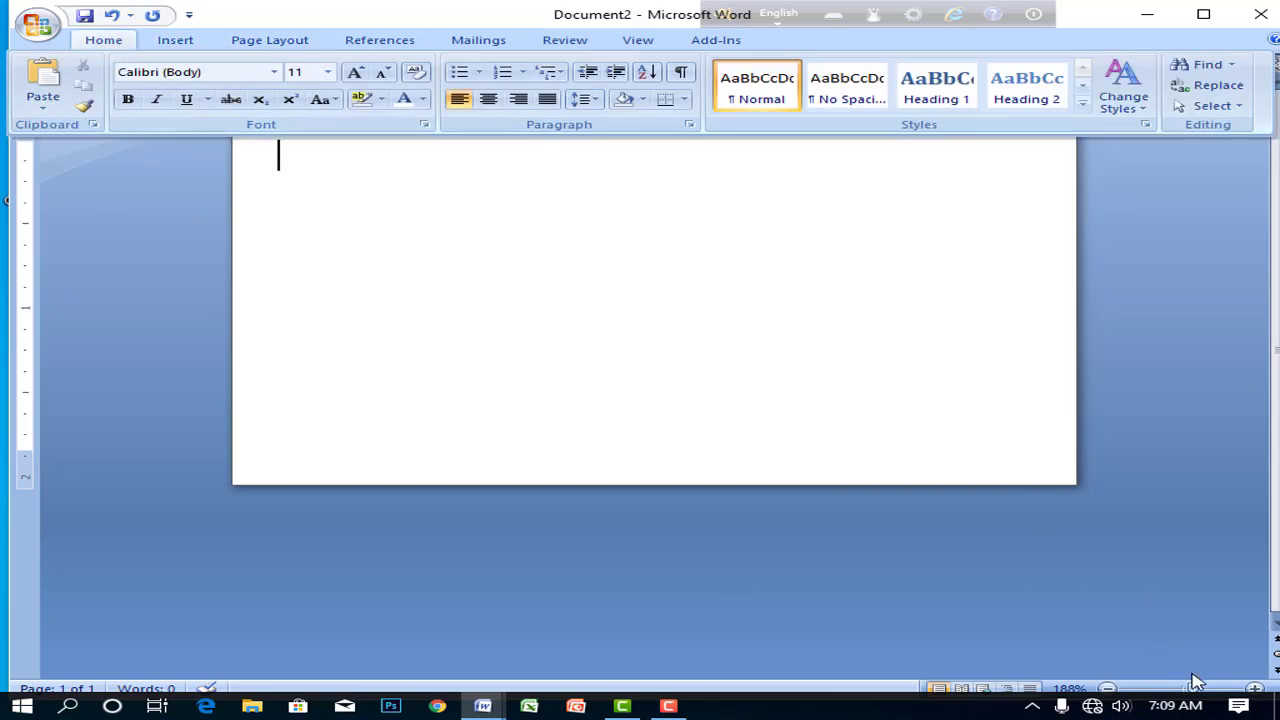
pyautogui.moveTo(1193, 693)
pyautogui.mouseDown()
pyautogui.moveTo(1181, 692)
pyautogui.moveTo(1197, 693)
pyautogui.mouseUp()
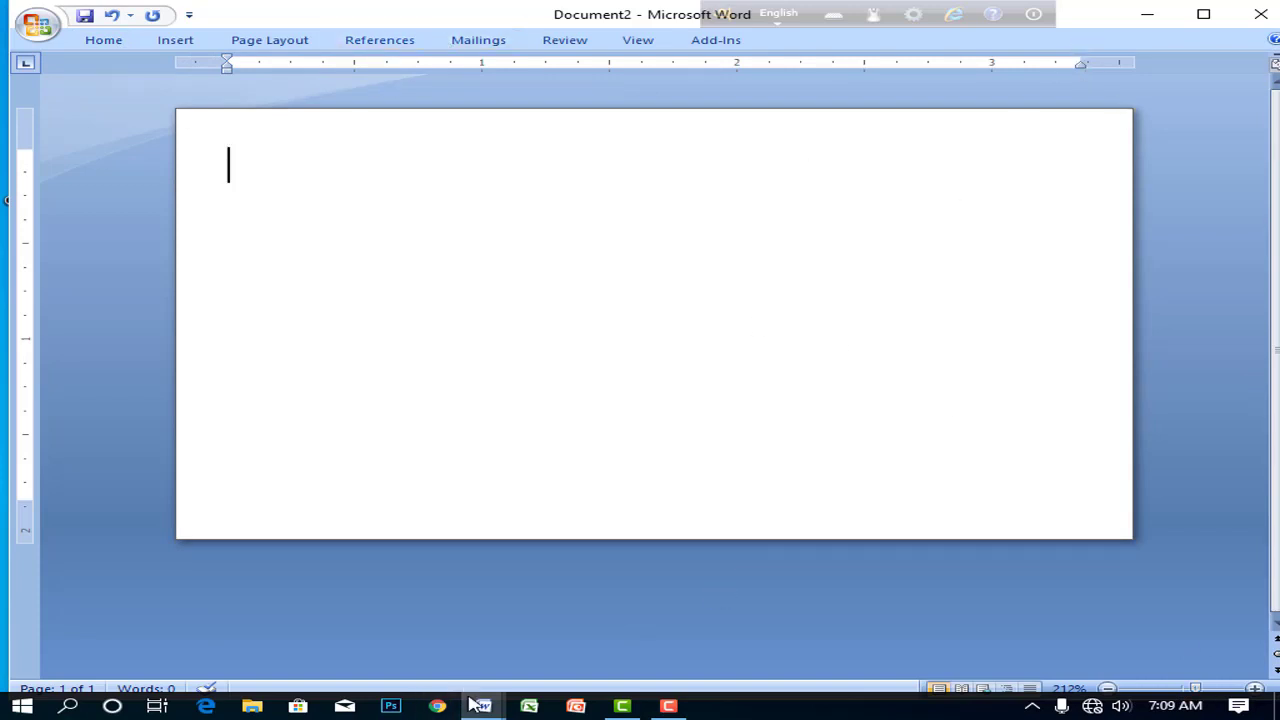
pyautogui.click(672, 706)
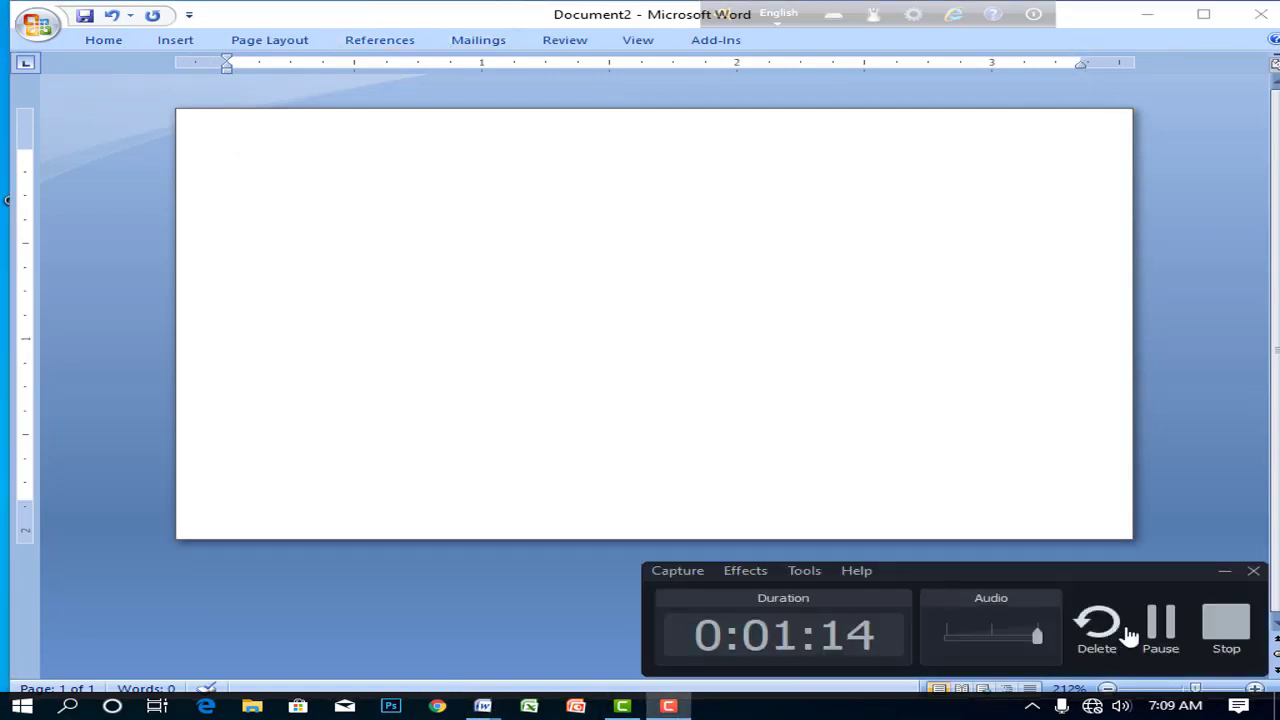
pyautogui.click(1162, 622)
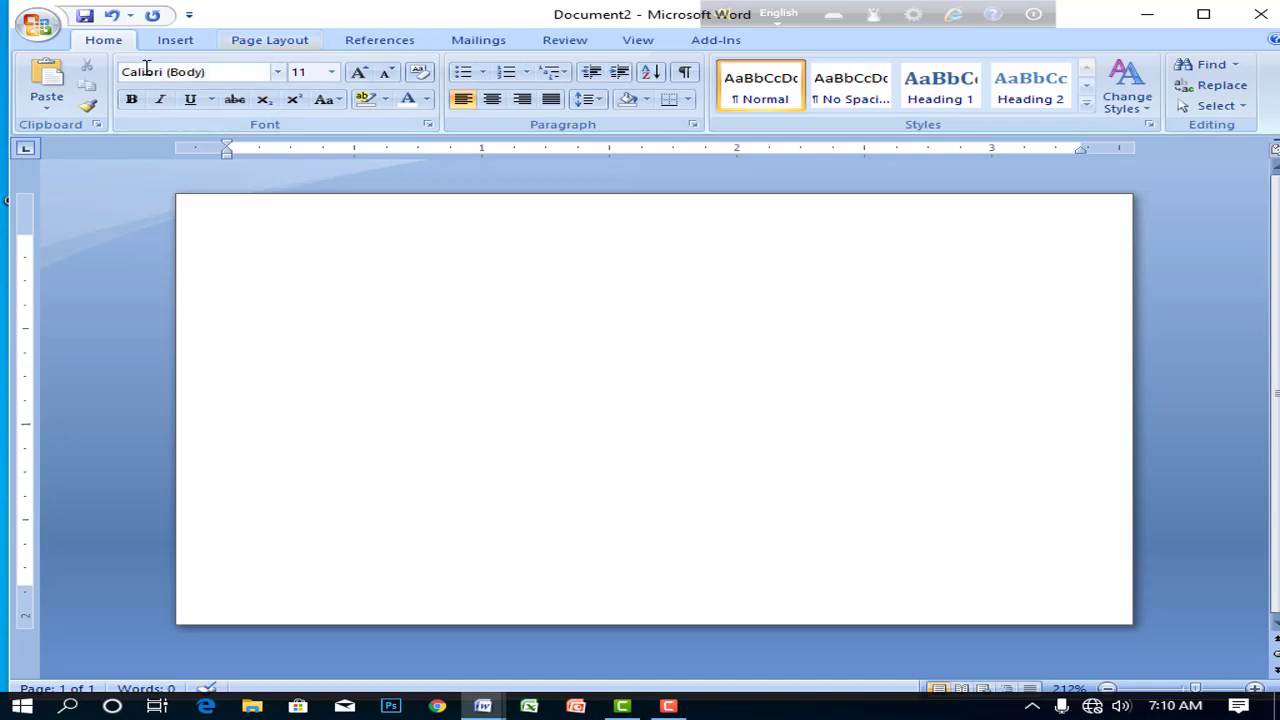
pyautogui.click(172, 38)
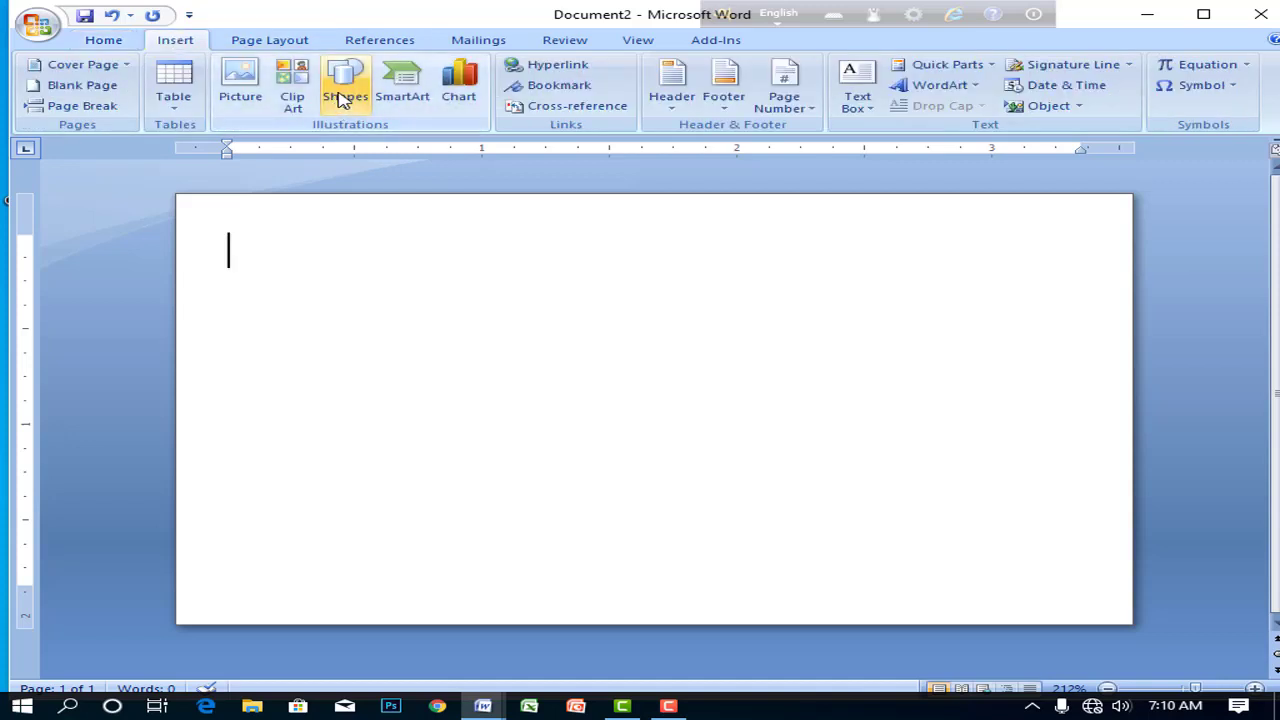
# - Draw a parallelogram band along the card's top-left edge, widened to 3.21 inches
pyautogui.click(338, 102)
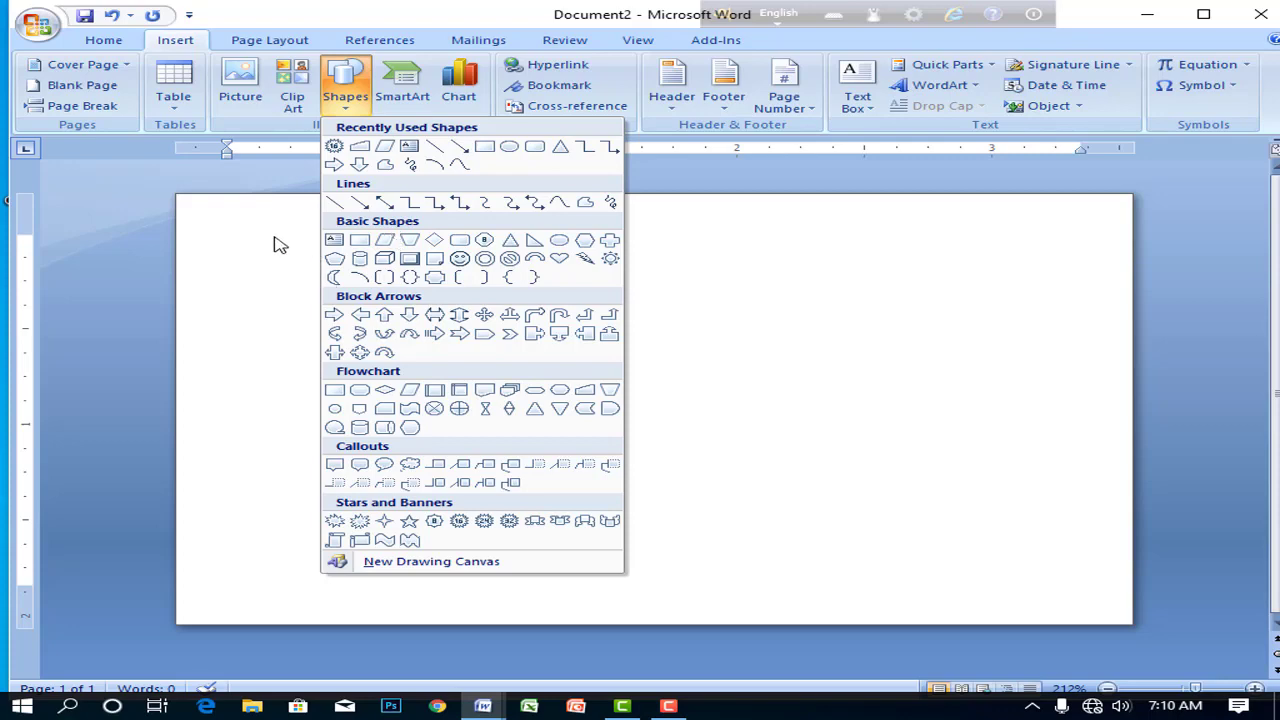
pyautogui.click(384, 240)
pyautogui.moveTo(214, 235)
pyautogui.mouseDown()
pyautogui.moveTo(343, 294)
pyautogui.moveTo(617, 329)
pyautogui.moveTo(834, 297)
pyautogui.moveTo(860, 277)
pyautogui.moveTo(965, 293)
pyautogui.mouseUp()
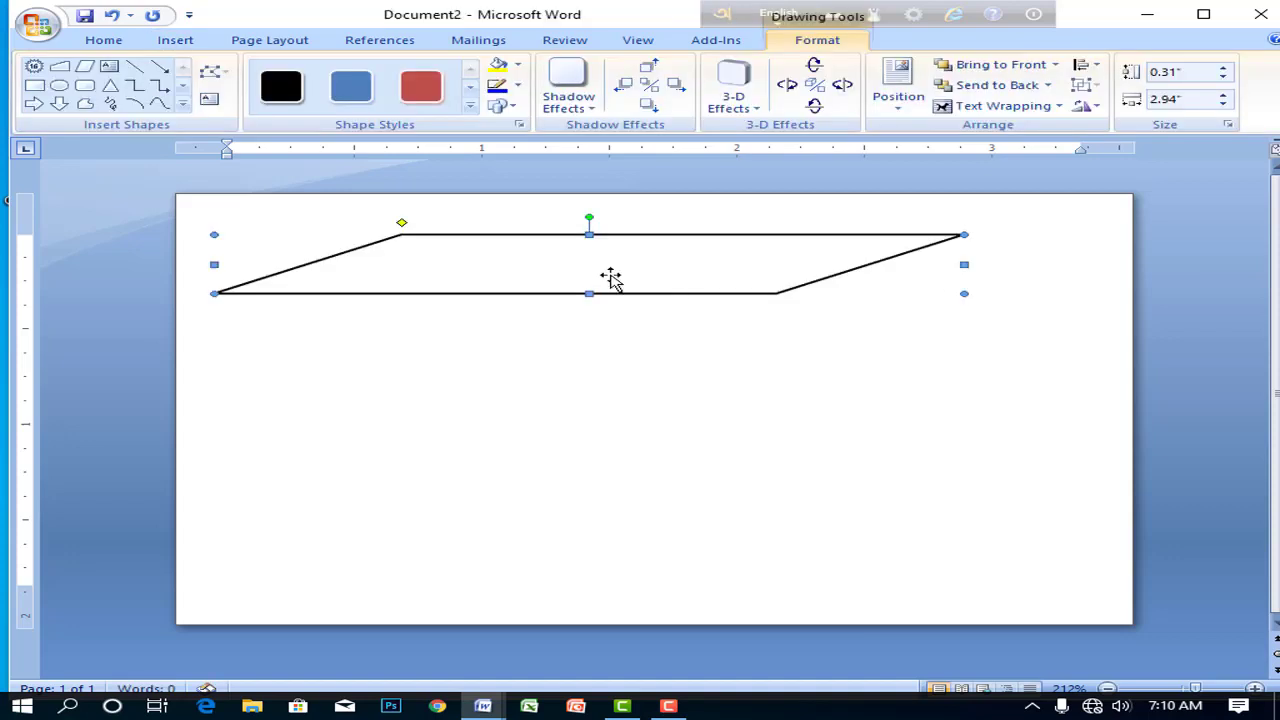
pyautogui.moveTo(634, 260)
pyautogui.mouseDown()
pyautogui.moveTo(471, 220)
pyautogui.moveTo(382, 221)
pyautogui.moveTo(334, 238)
pyautogui.mouseUp()
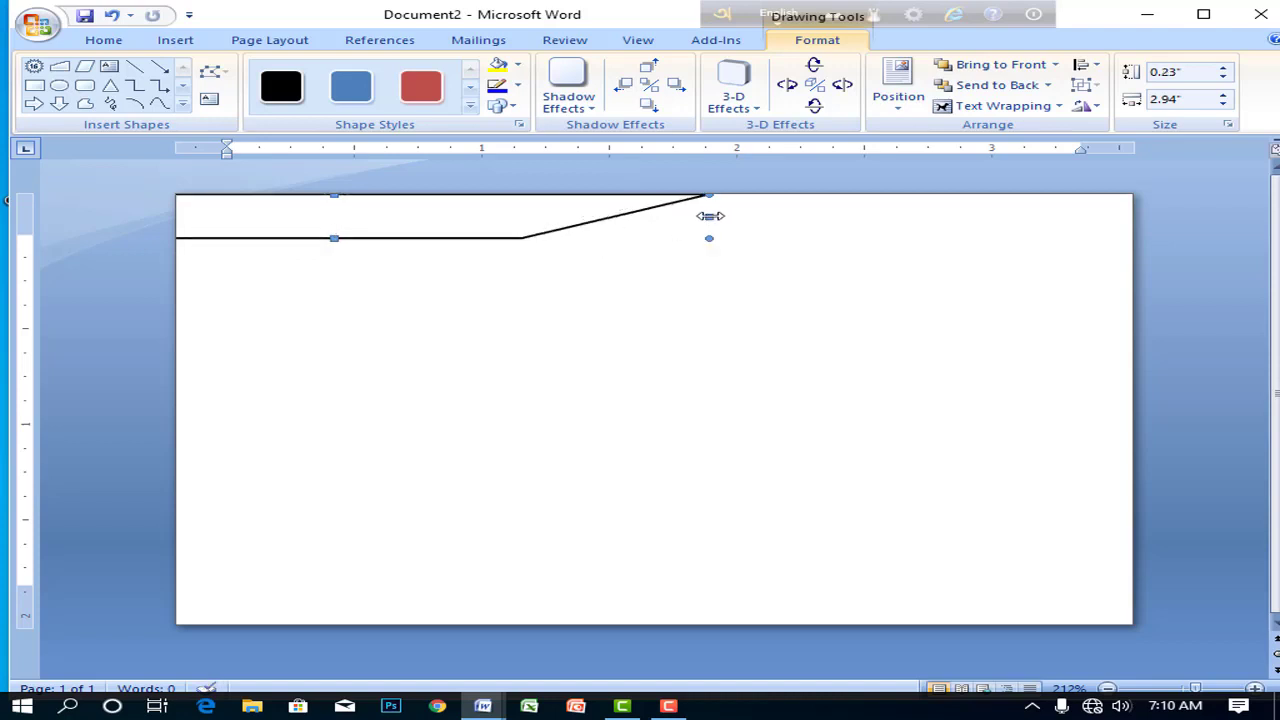
pyautogui.moveTo(710, 216); pyautogui.dragTo(778, 216)
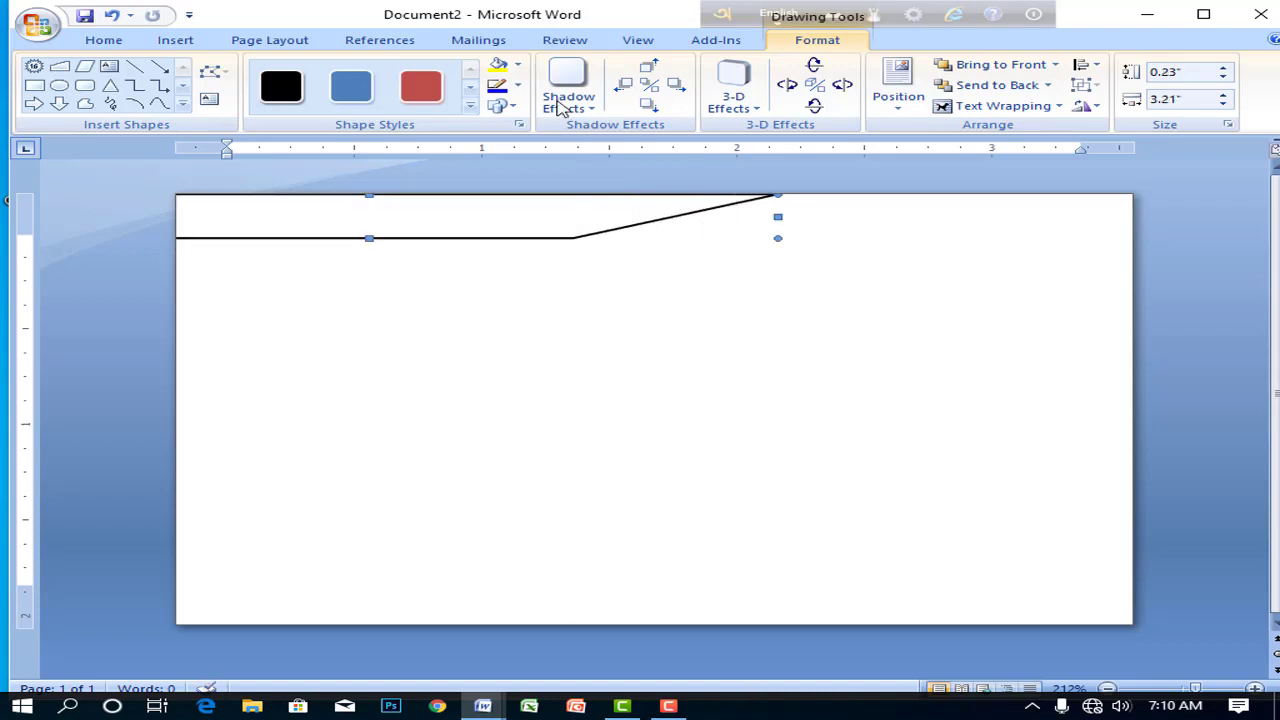
# - Fill the top band blue and set its outline to No Outline
pyautogui.click(497, 65)
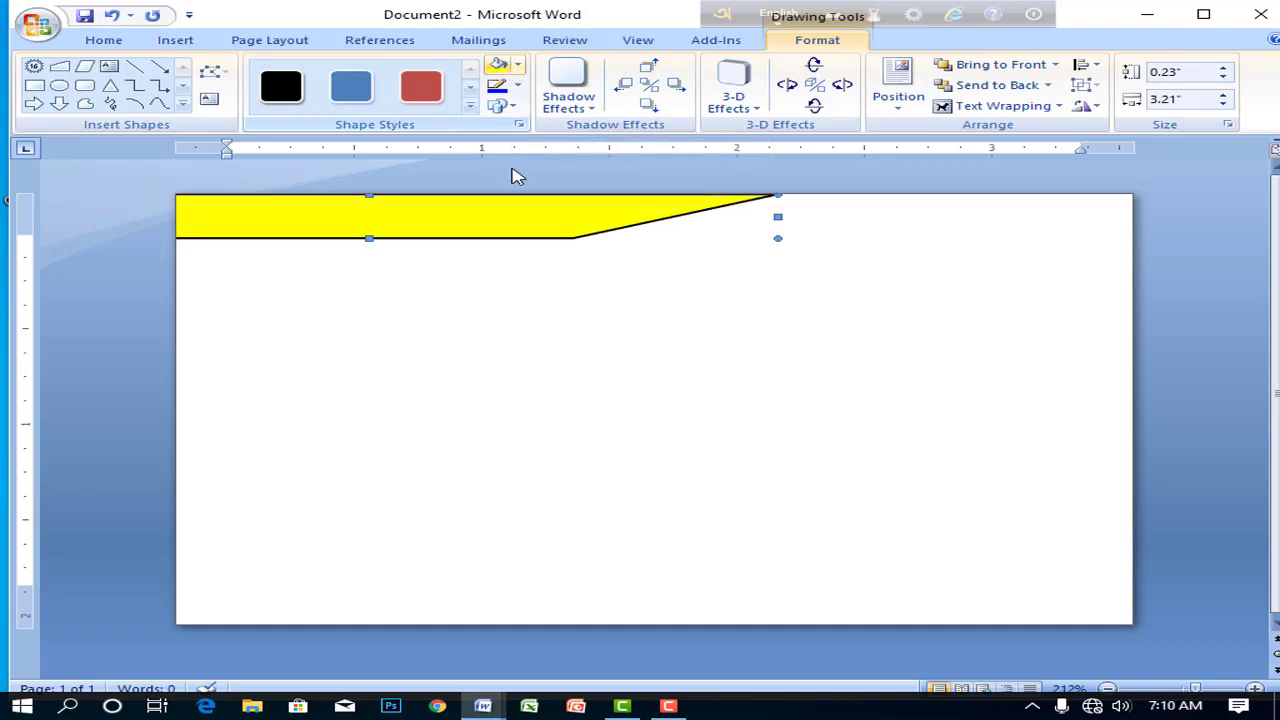
pyautogui.click(518, 65)
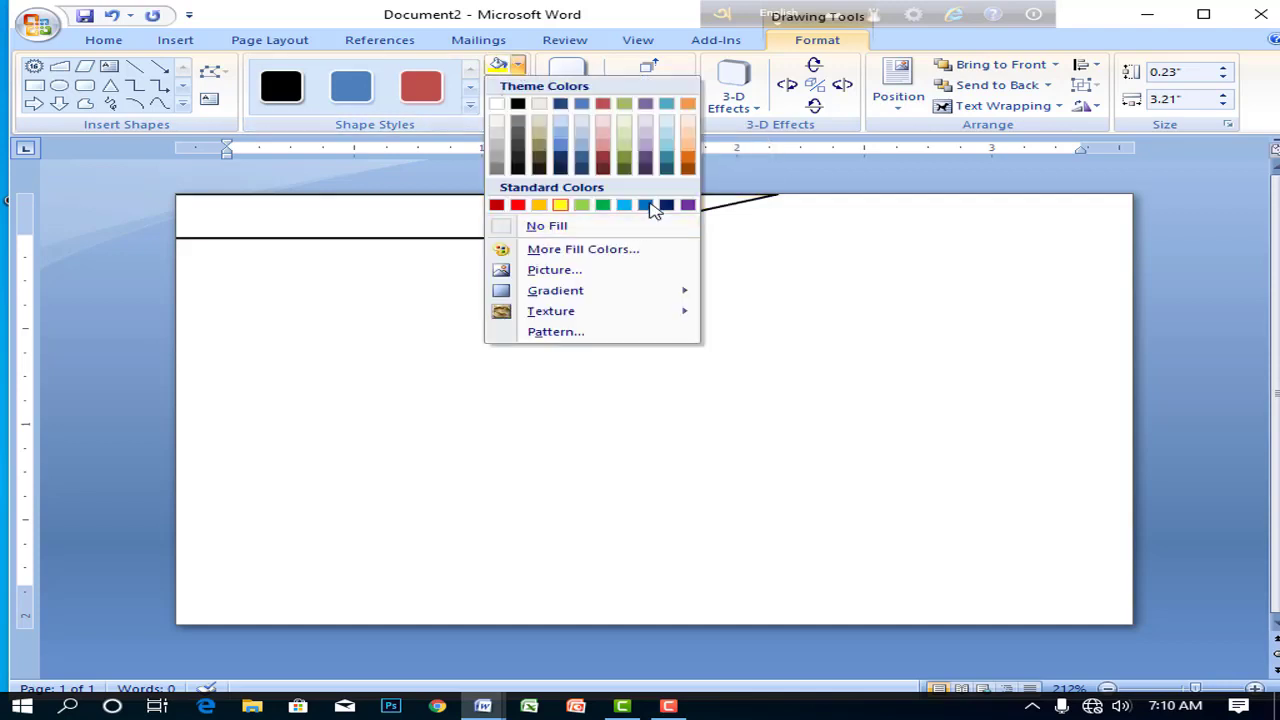
pyautogui.click(646, 205)
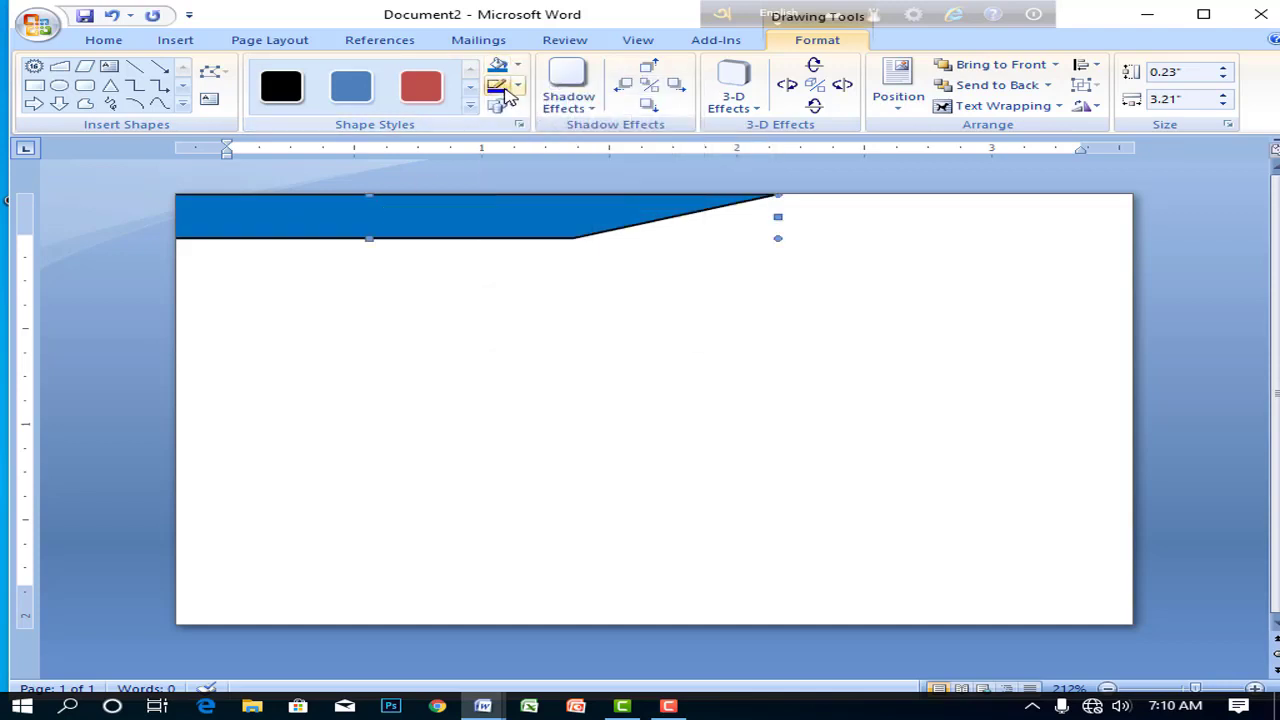
pyautogui.click(518, 88)
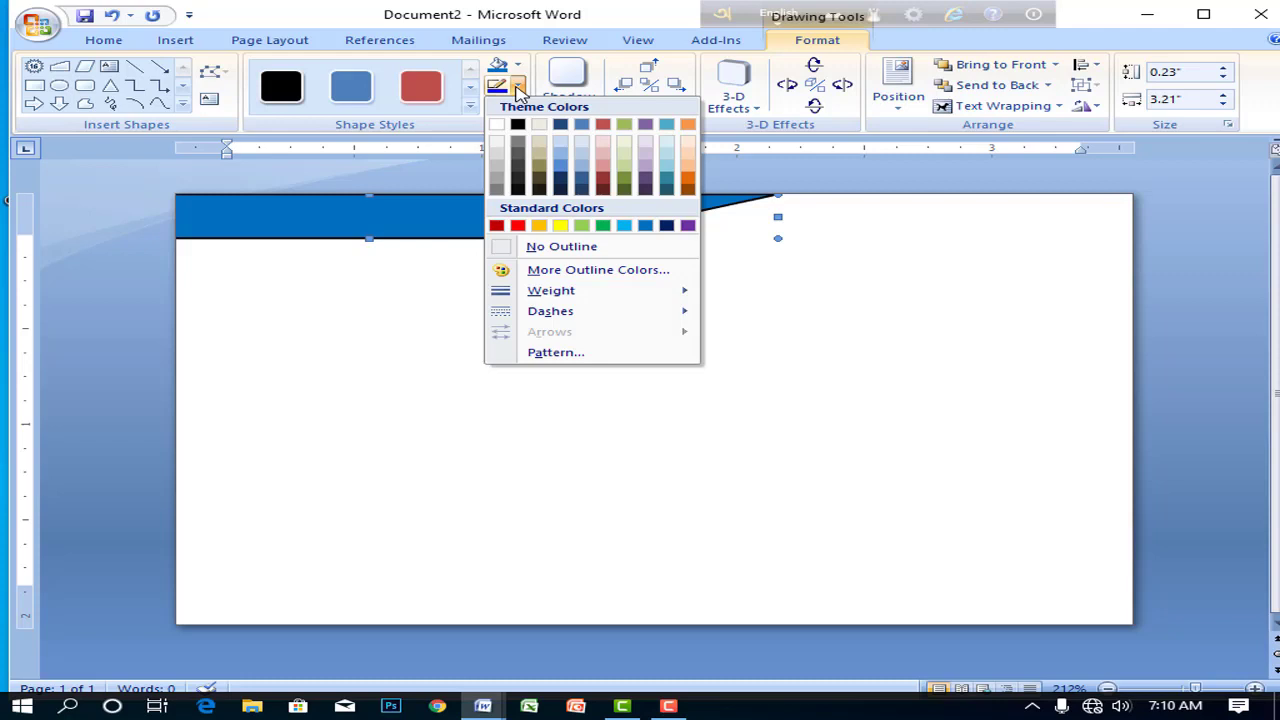
pyautogui.click(505, 249)
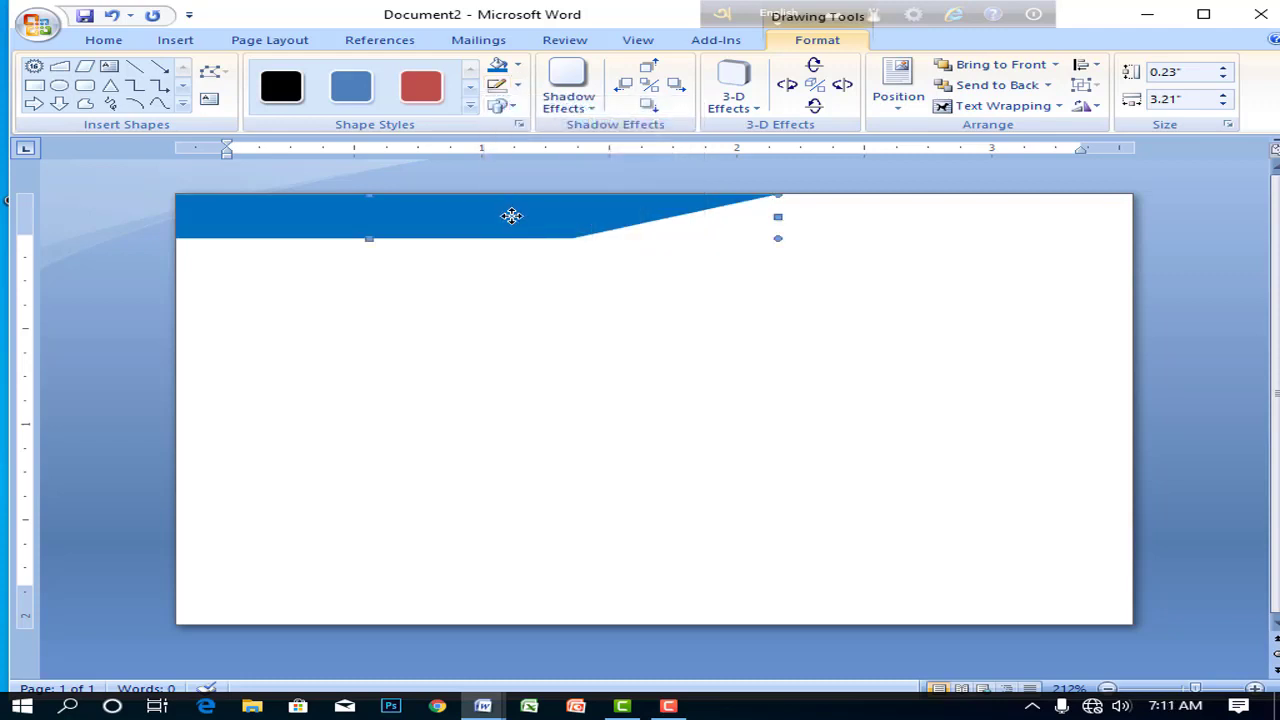
pyautogui.click(669, 706)
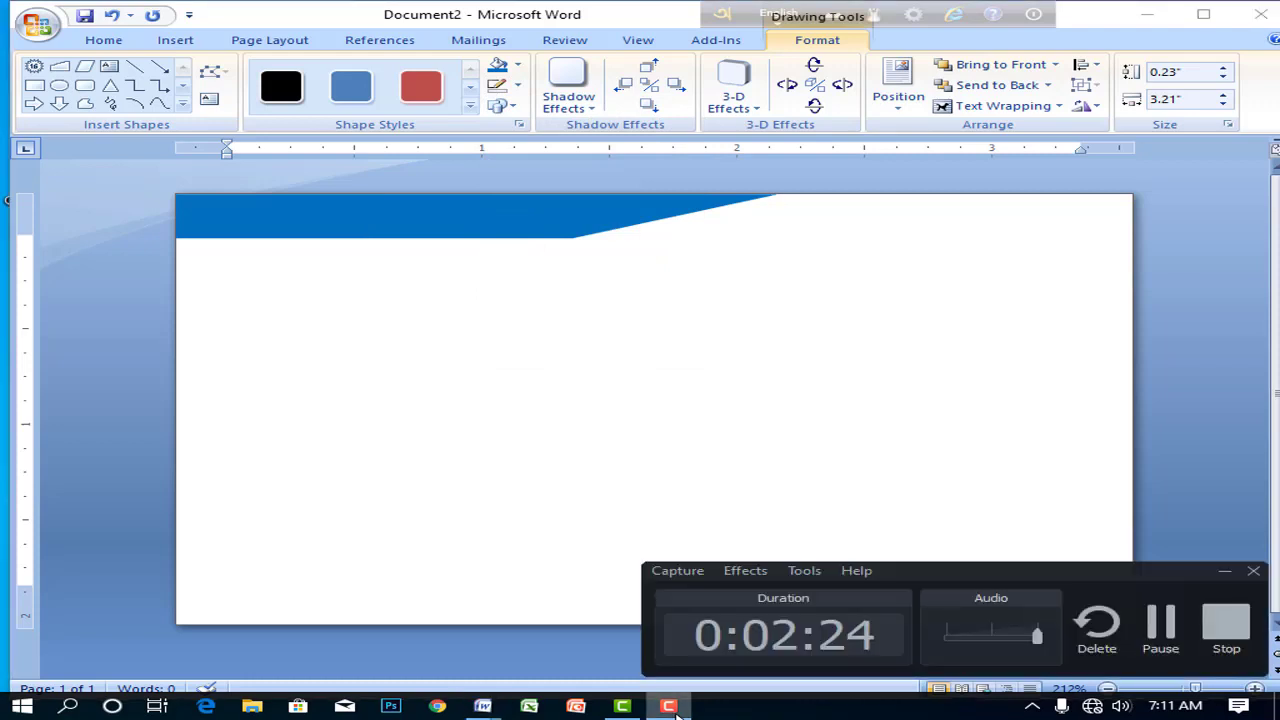
pyautogui.click(670, 708)
pyautogui.click(476, 221)
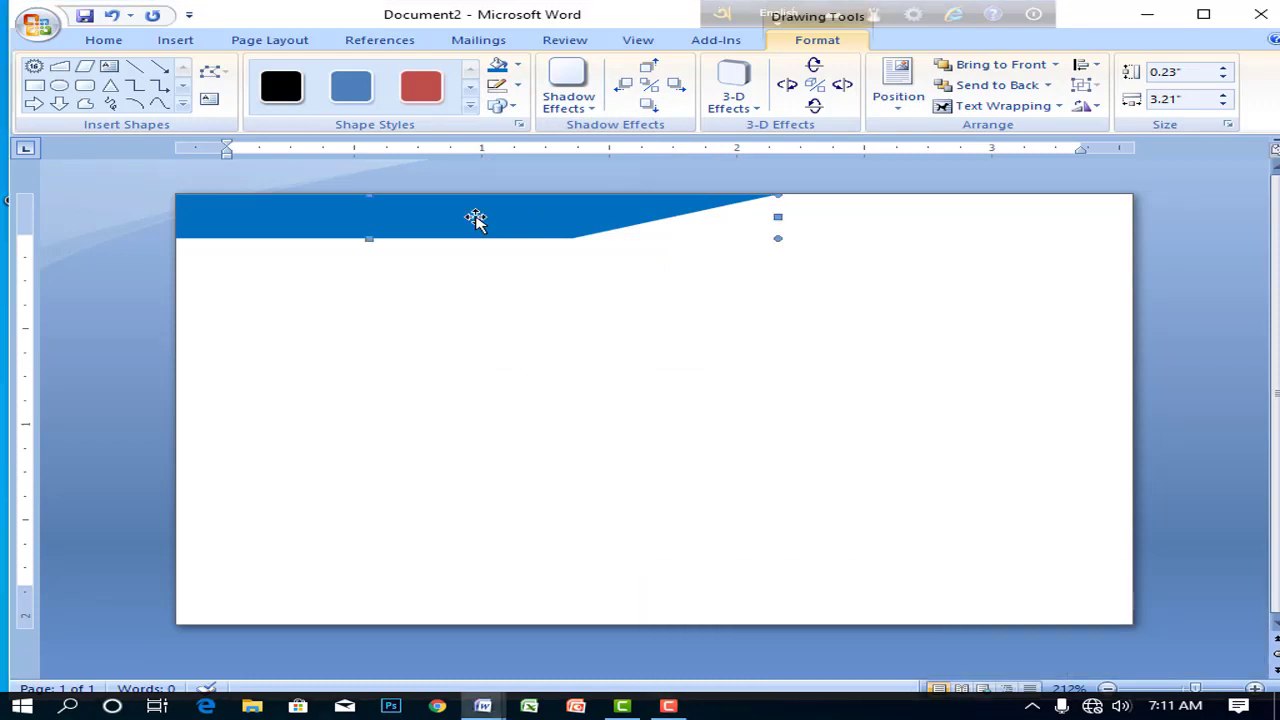
# - Draw a wide parallelogram across the card's middle, flipped to slant the opposite way
pyautogui.click(750, 309)
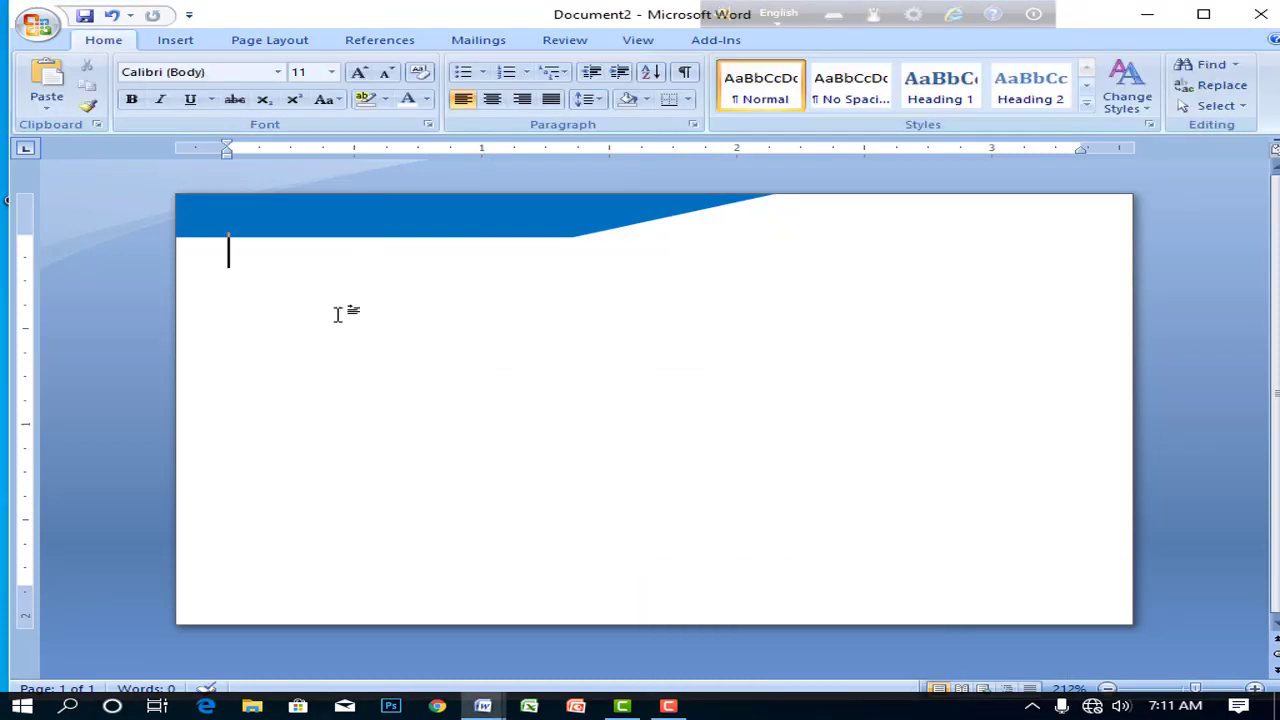
pyautogui.click(283, 205)
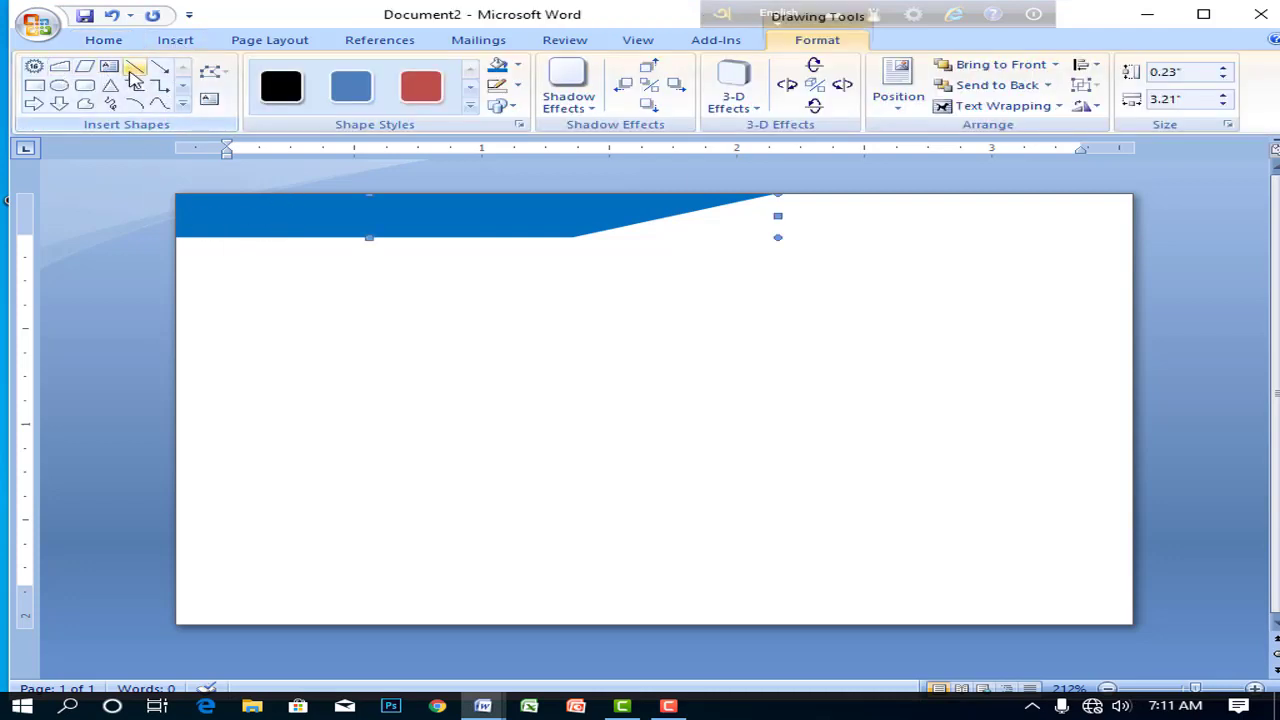
pyautogui.click(83, 67)
pyautogui.moveTo(215, 389); pyautogui.dragTo(914, 517)
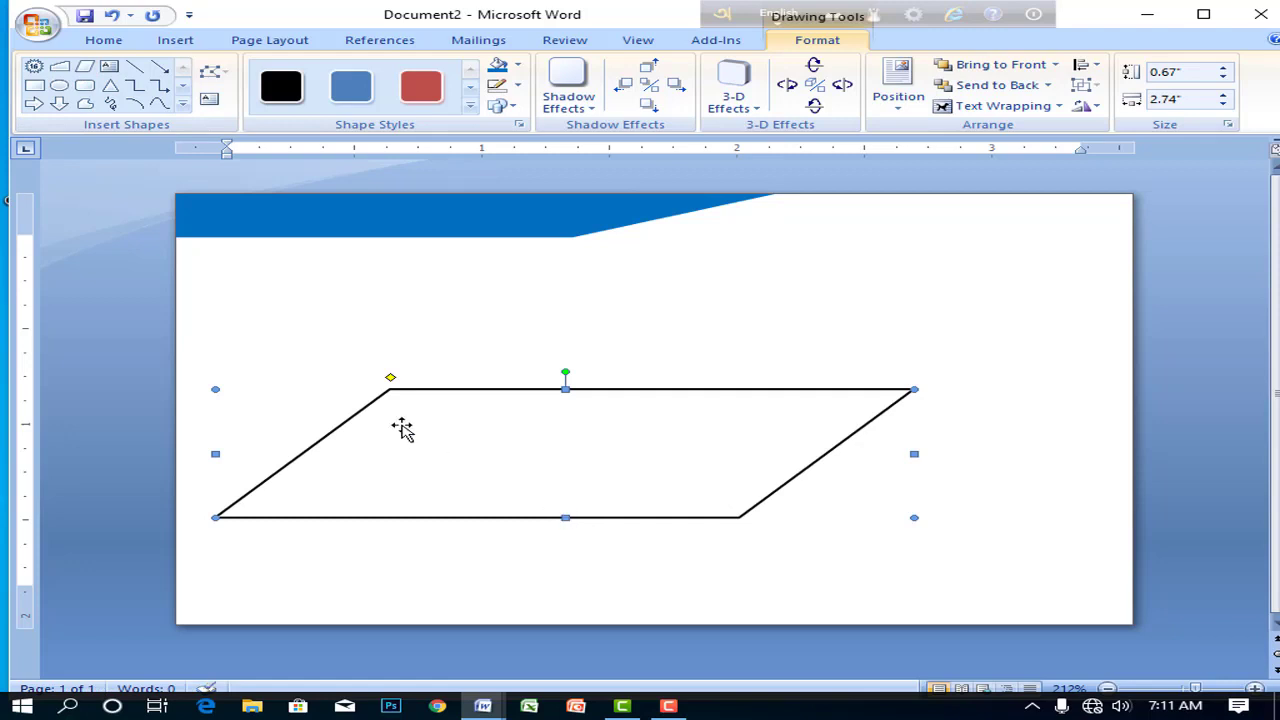
pyautogui.moveTo(219, 454); pyautogui.dragTo(1189, 451)
pyautogui.moveTo(1000, 451); pyautogui.dragTo(392, 448)
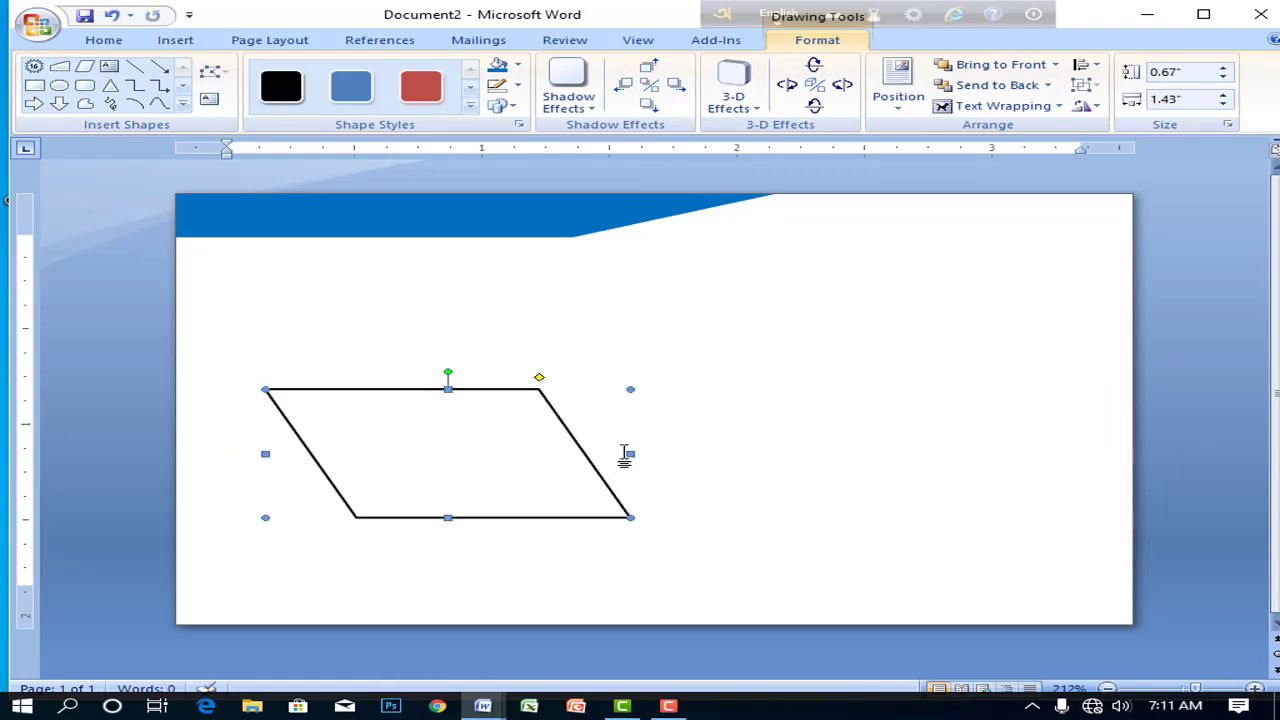
pyautogui.moveTo(628, 451); pyautogui.dragTo(857, 451)
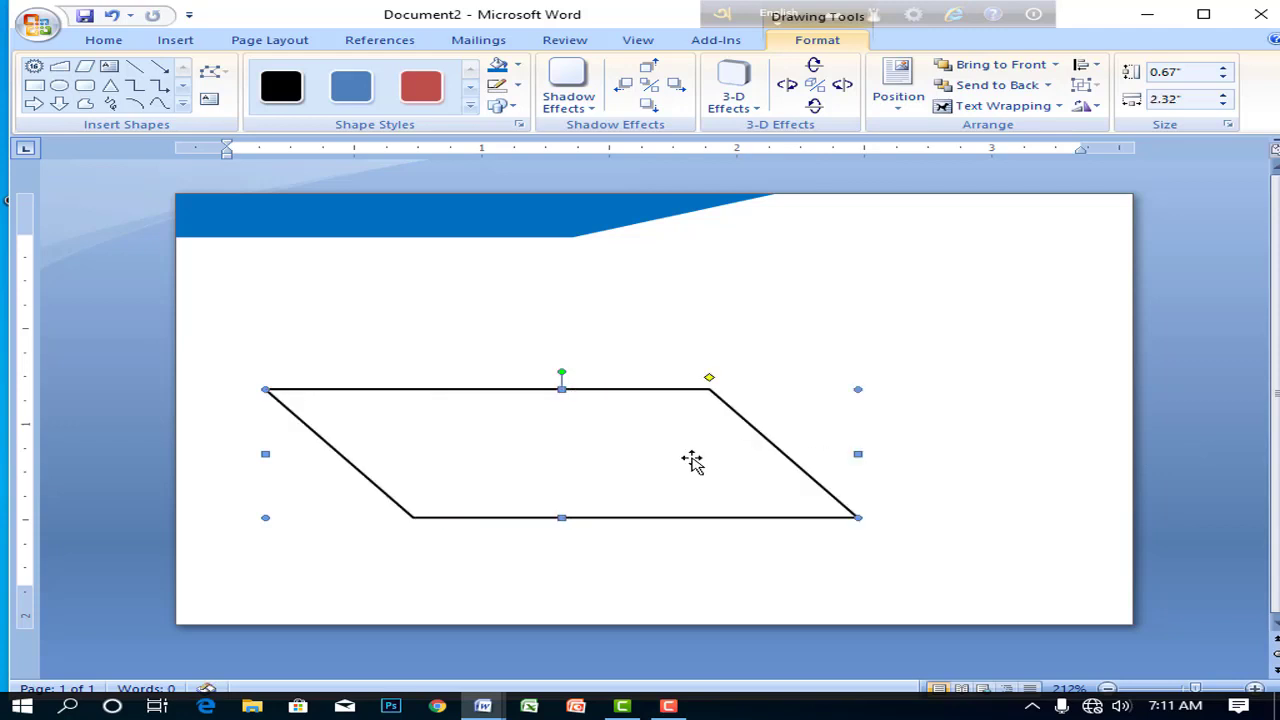
pyautogui.moveTo(691, 460); pyautogui.dragTo(543, 463)
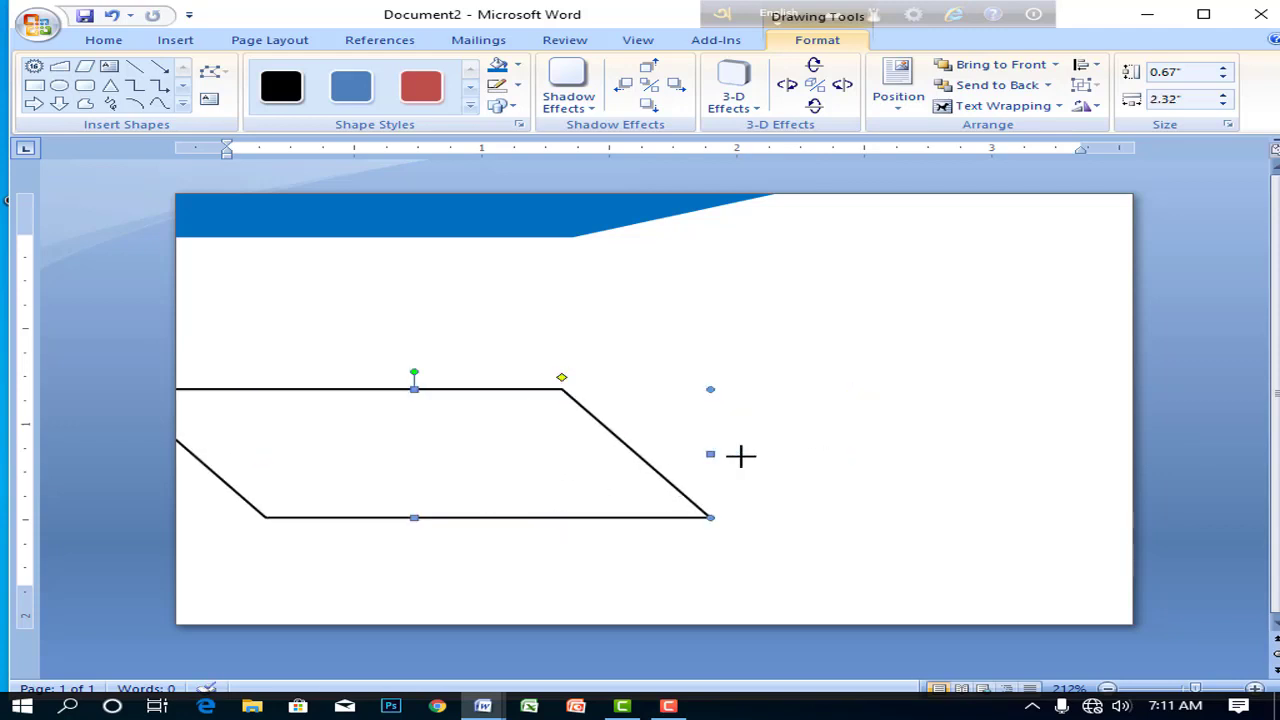
pyautogui.moveTo(711, 454); pyautogui.dragTo(801, 451)
# - Extend the middle band past the left edge at 3.33 inches wide, blue with no outline
pyautogui.moveTo(517, 489); pyautogui.dragTo(494, 490)
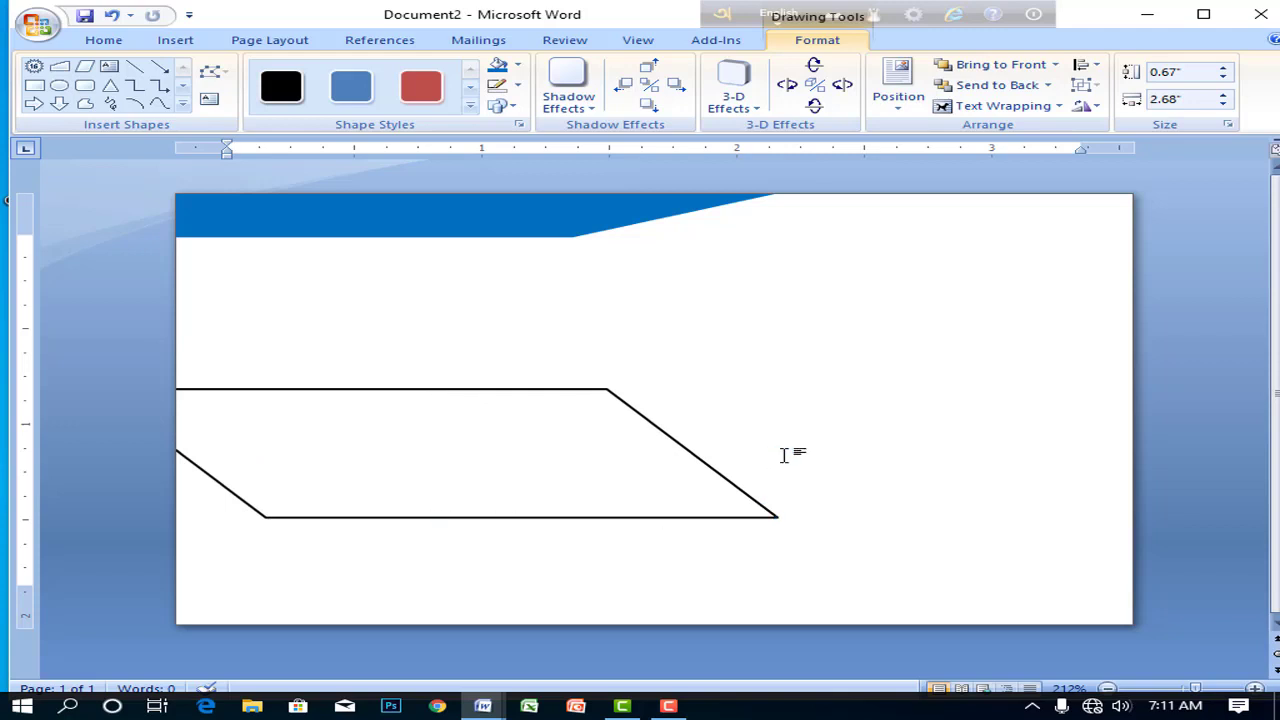
pyautogui.moveTo(774, 456); pyautogui.dragTo(871, 455)
pyautogui.moveTo(634, 491); pyautogui.dragTo(499, 491)
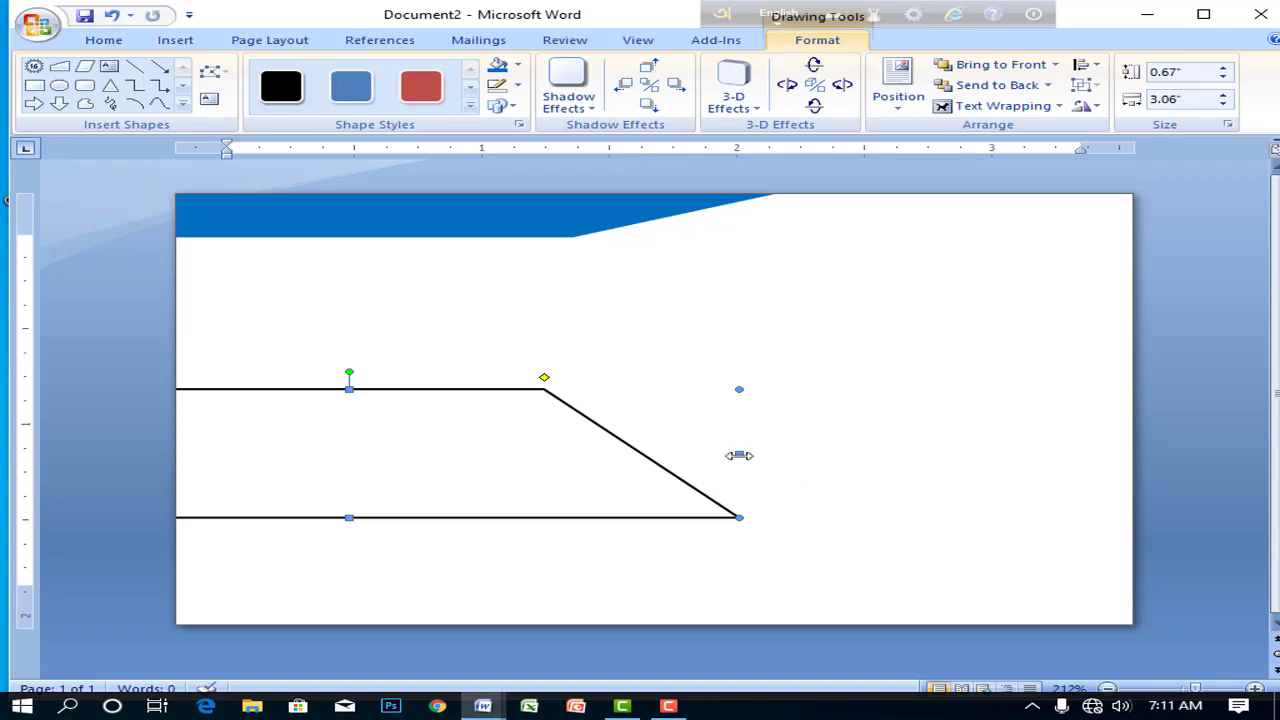
pyautogui.moveTo(799, 458); pyautogui.dragTo(808, 454)
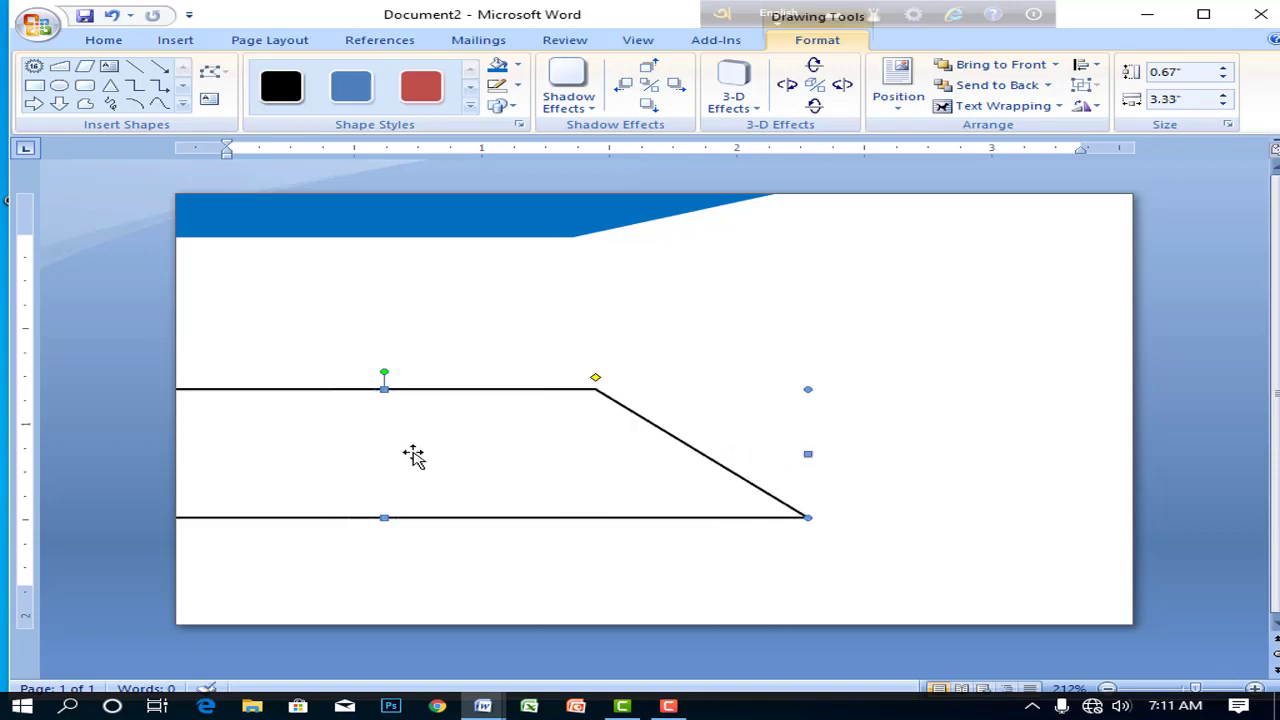
pyautogui.click(497, 66)
pyautogui.click(518, 90)
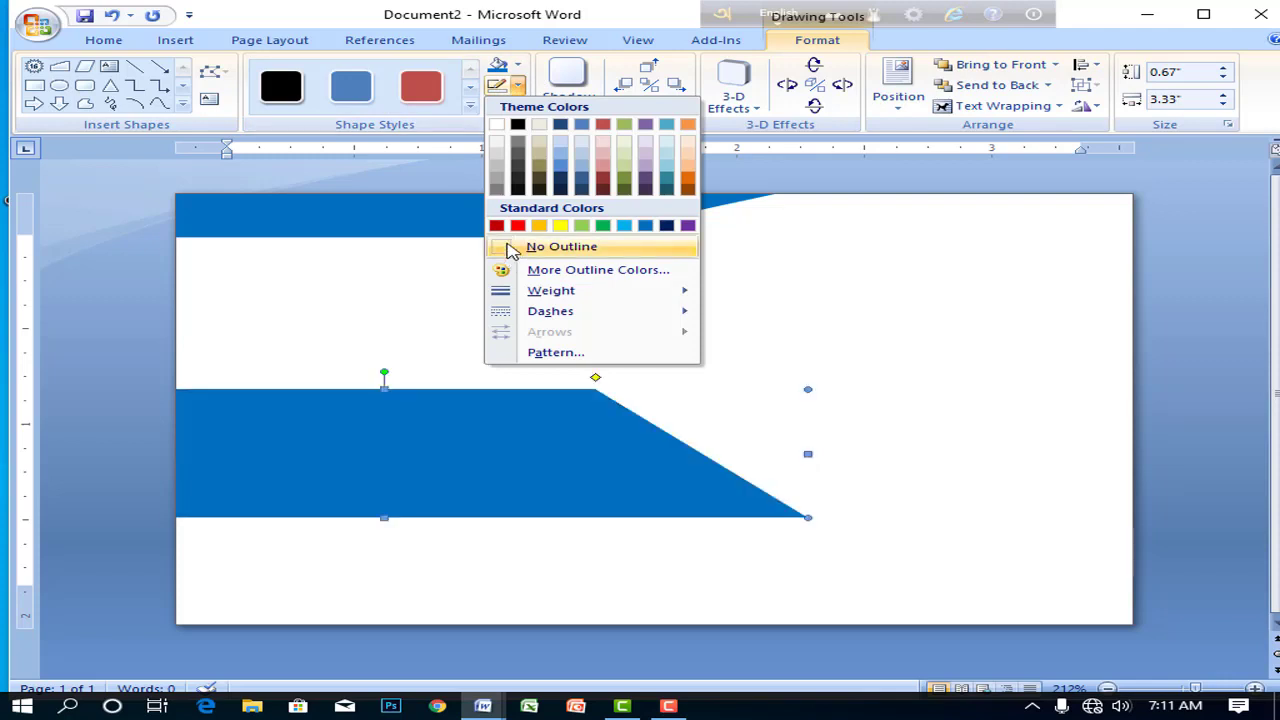
pyautogui.click(512, 246)
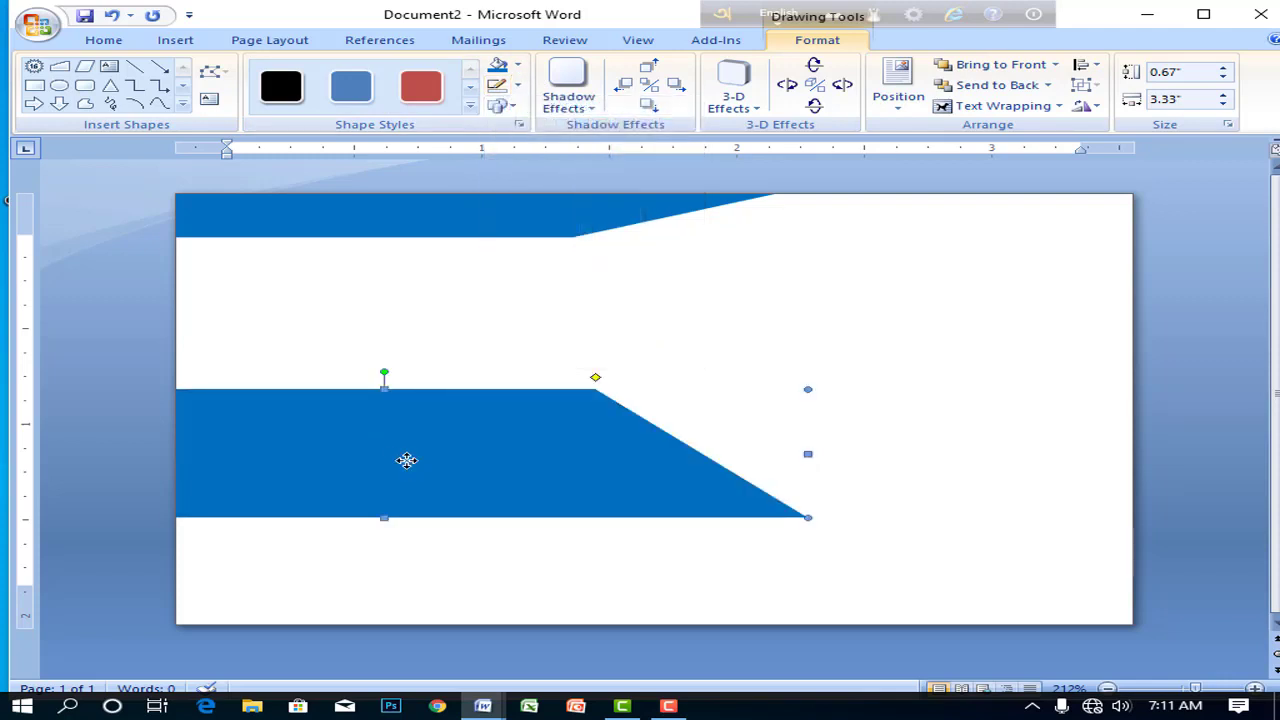
# - Duplicate the band and stretch the copy to about 5.2 inches wide, reaching the card's bottom edge
pyautogui.hotkey('ctrl', 'd')
pyautogui.moveTo(433, 484); pyautogui.dragTo(503, 557)
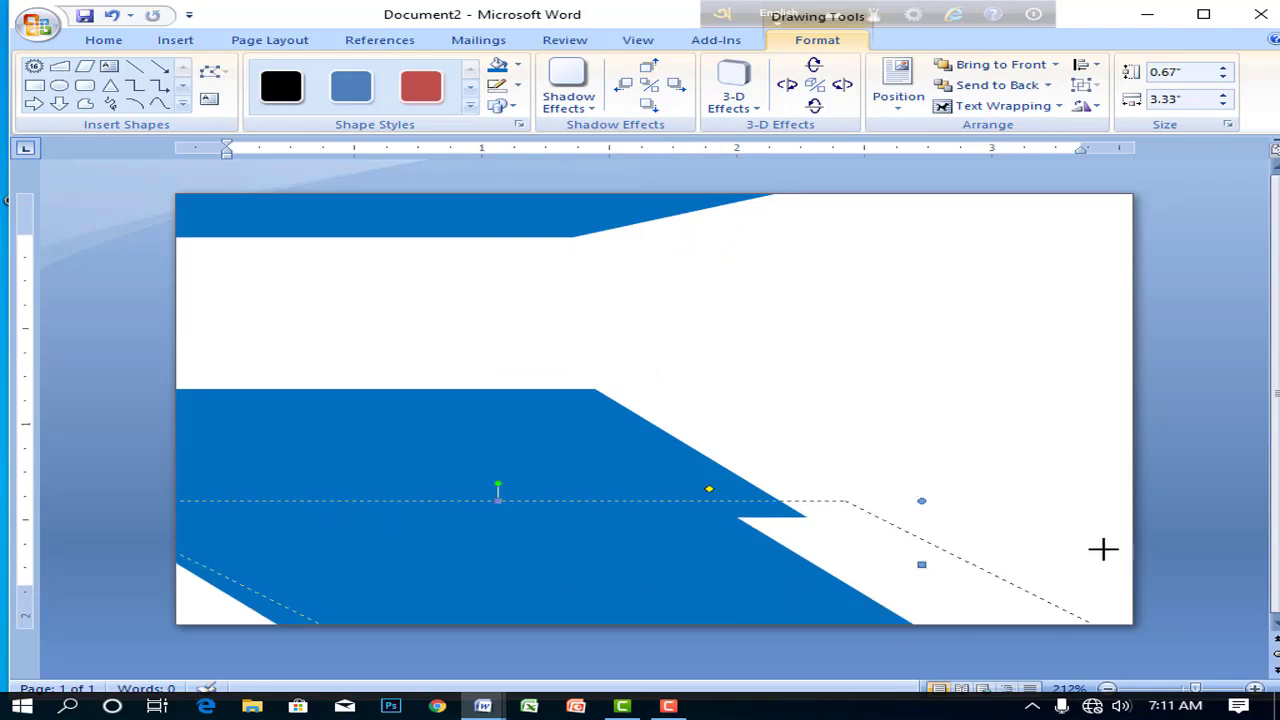
pyautogui.moveTo(1103, 548); pyautogui.dragTo(1105, 548)
pyautogui.moveTo(417, 586); pyautogui.dragTo(279, 569)
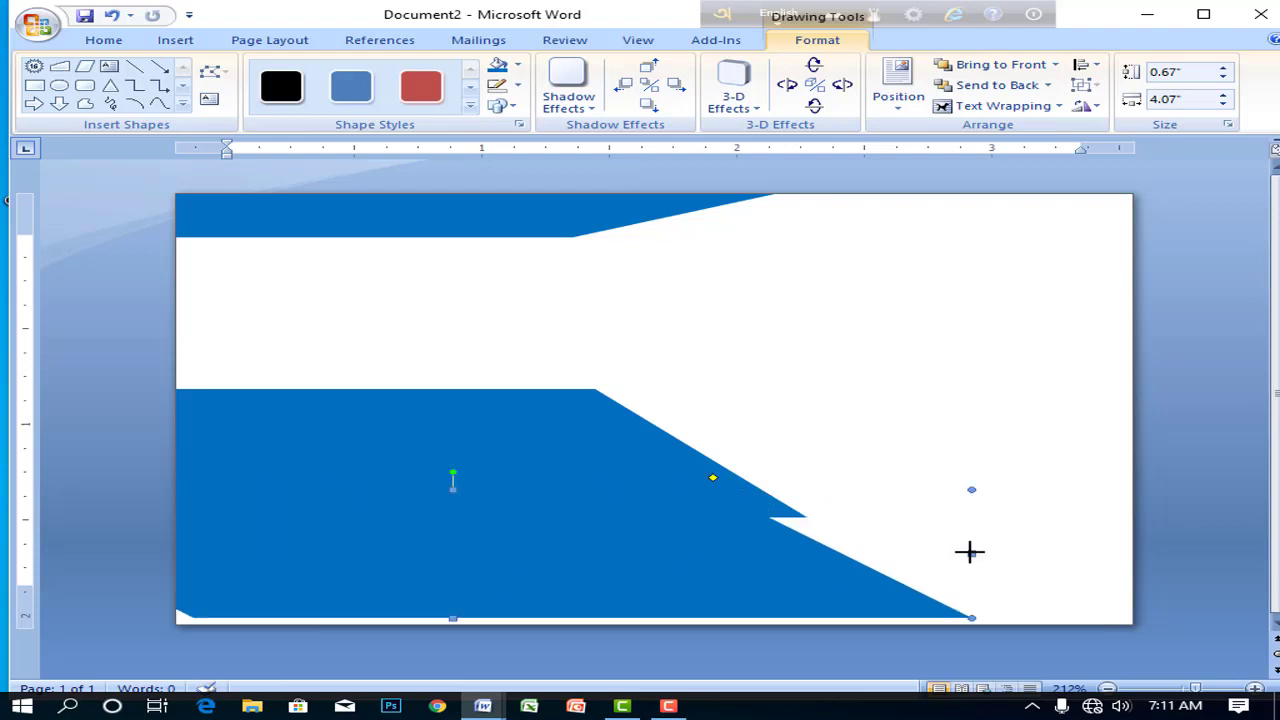
pyautogui.moveTo(969, 552); pyautogui.dragTo(1112, 550)
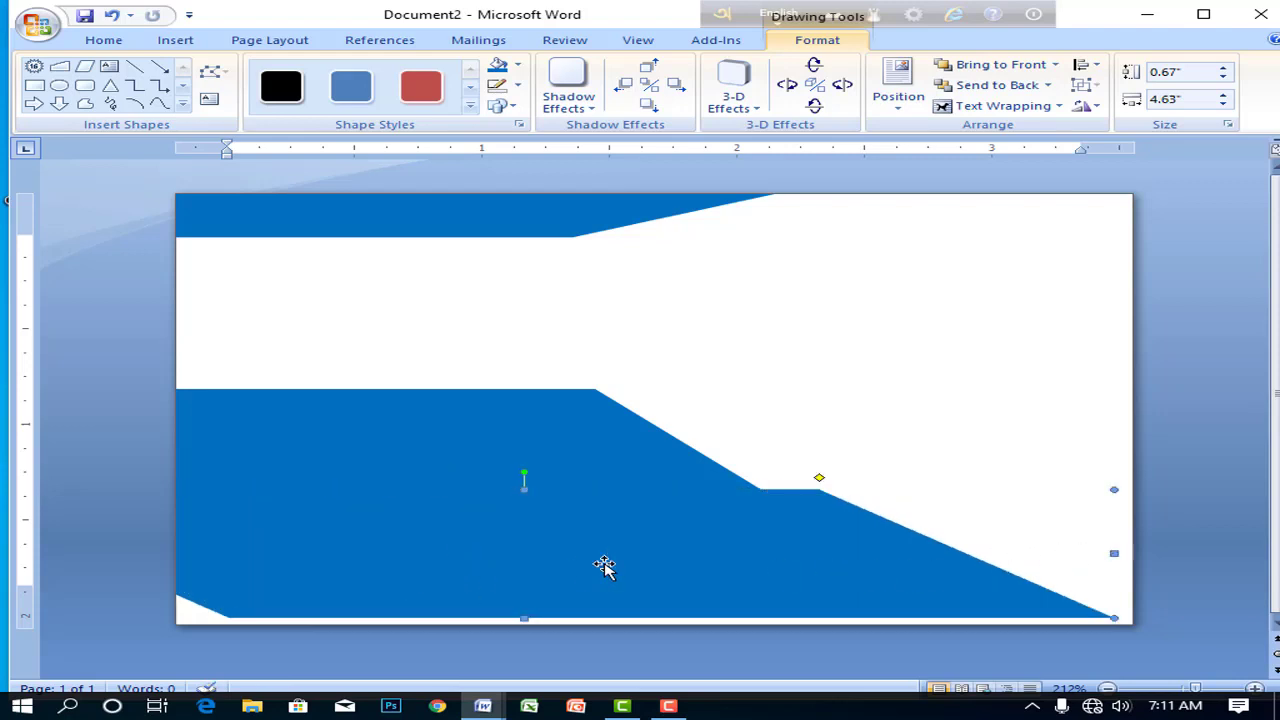
pyautogui.moveTo(604, 566); pyautogui.dragTo(643, 556)
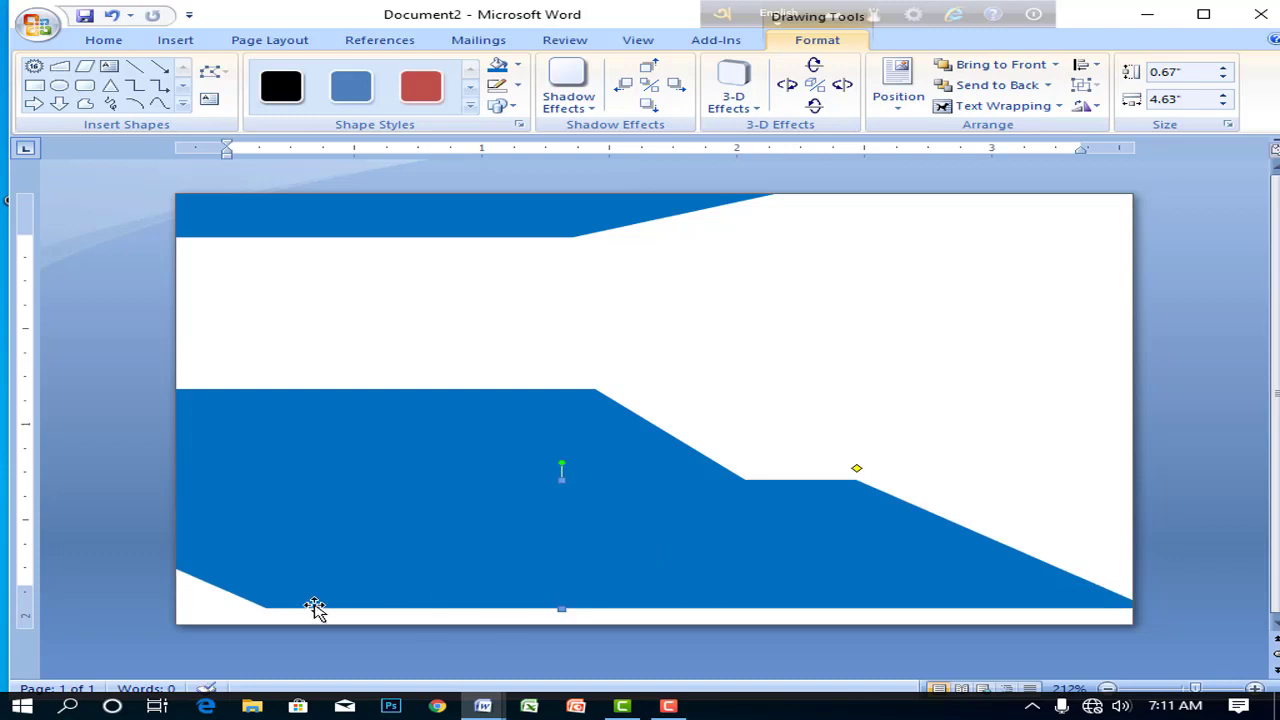
pyautogui.moveTo(850, 561); pyautogui.dragTo(737, 540)
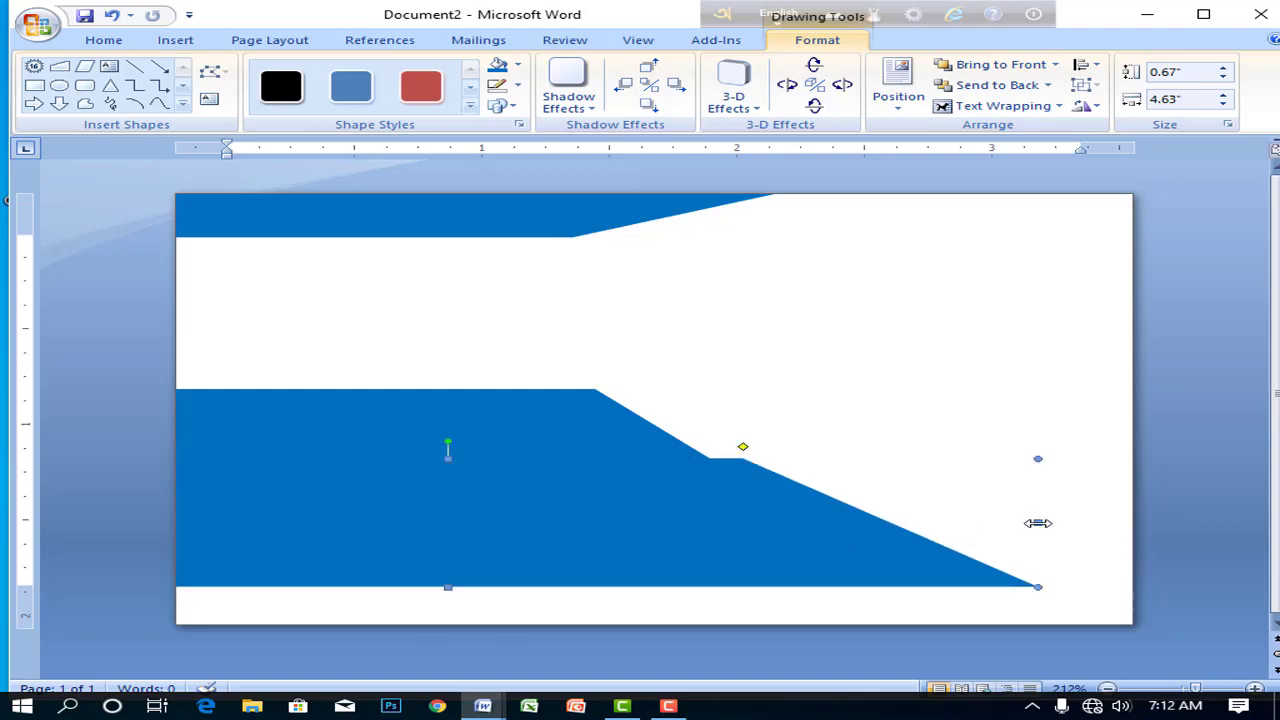
pyautogui.moveTo(1137, 522); pyautogui.dragTo(1137, 522)
pyautogui.moveTo(906, 551); pyautogui.dragTo(790, 562)
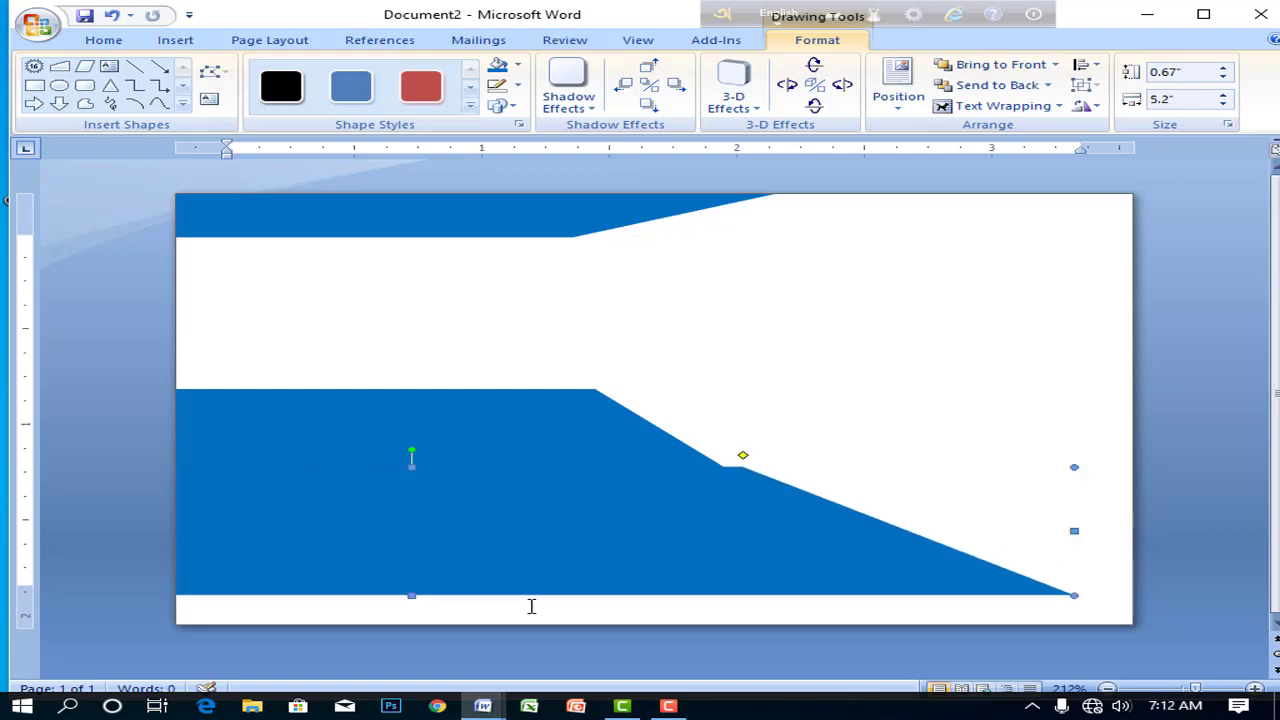
pyautogui.moveTo(403, 632); pyautogui.dragTo(417, 640)
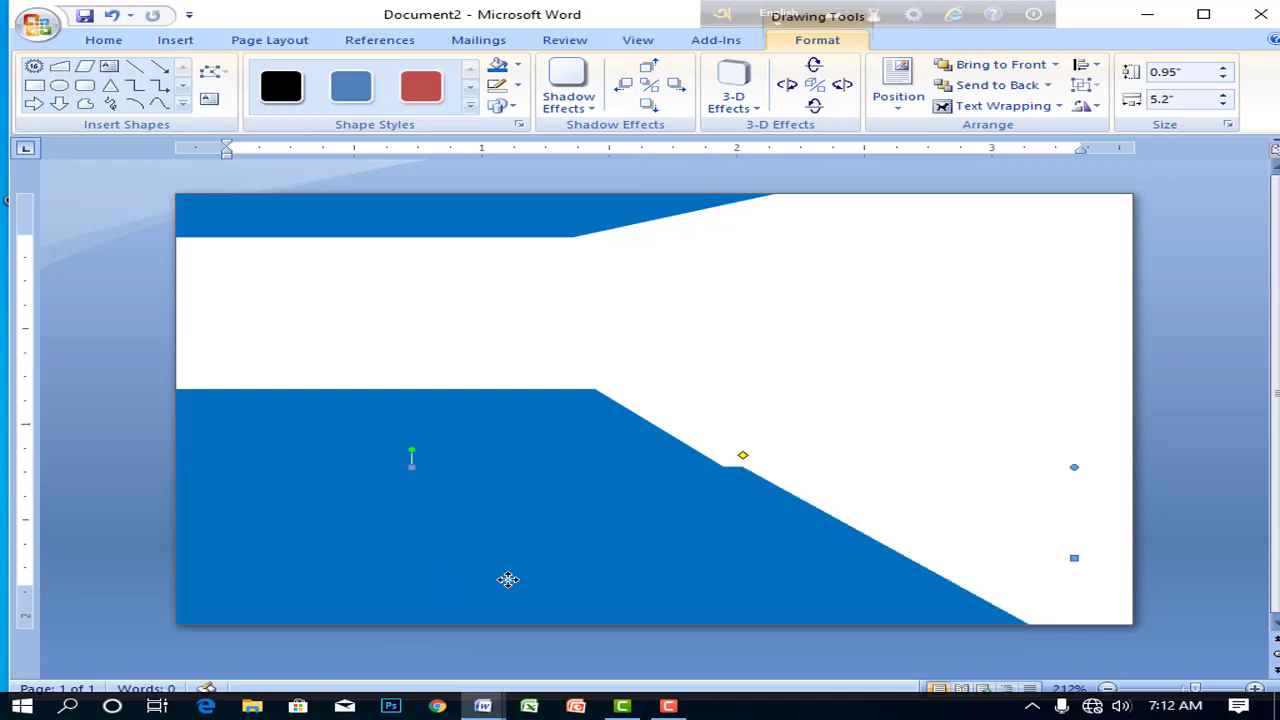
pyautogui.moveTo(540, 573); pyautogui.dragTo(503, 557)
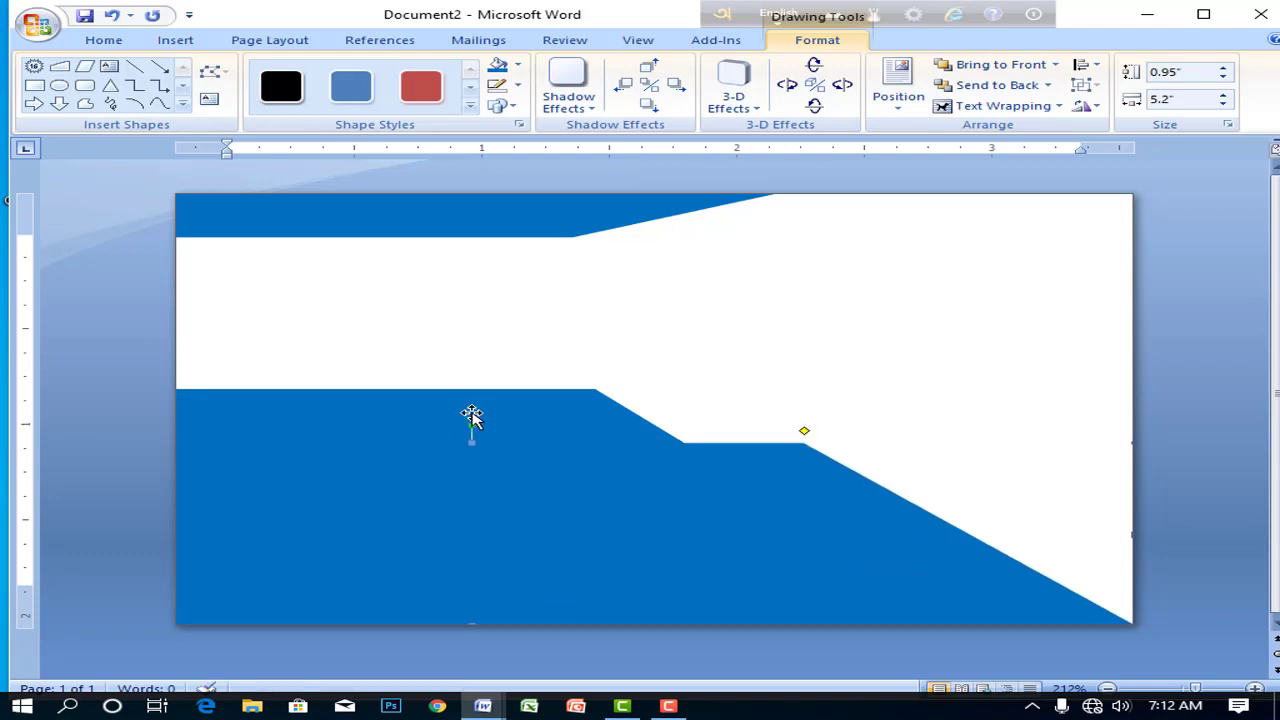
# - Narrow the upper parallelogram and fit the large lower band at 4.54 inches wide
pyautogui.click(473, 422)
pyautogui.moveTo(745, 455); pyautogui.dragTo(694, 451)
pyautogui.click(709, 522)
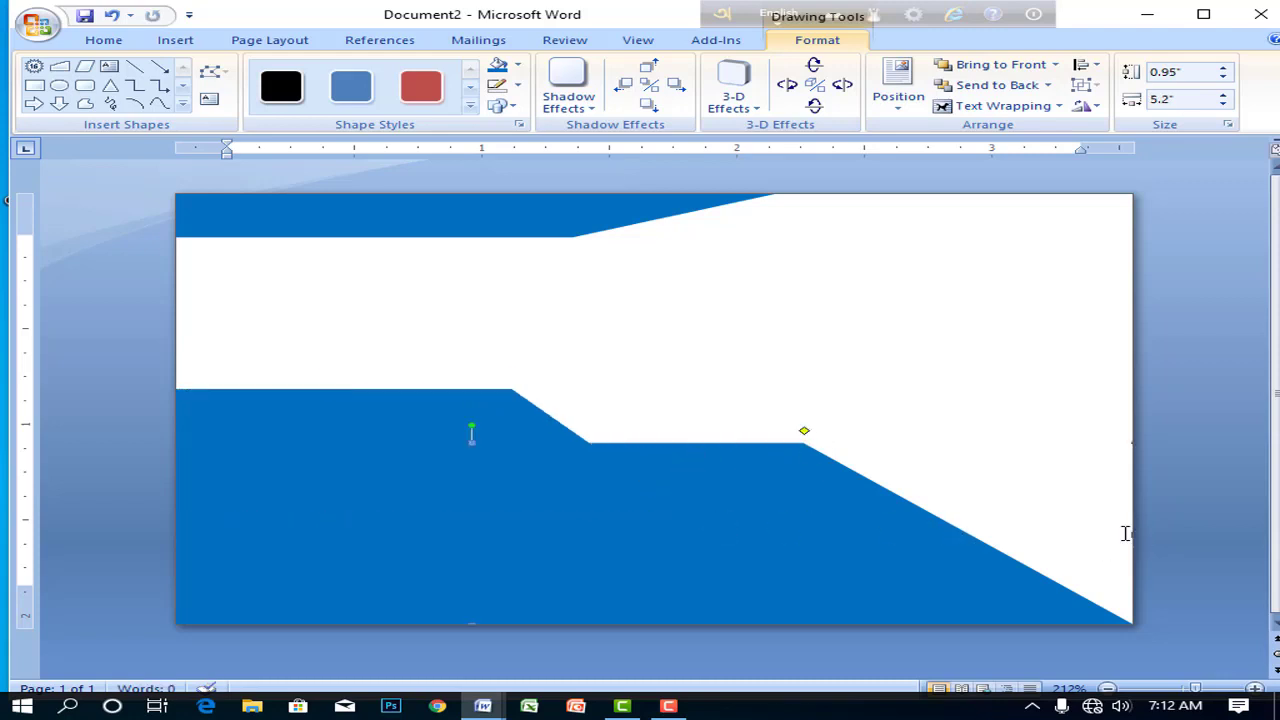
pyautogui.moveTo(879, 563); pyautogui.dragTo(808, 551)
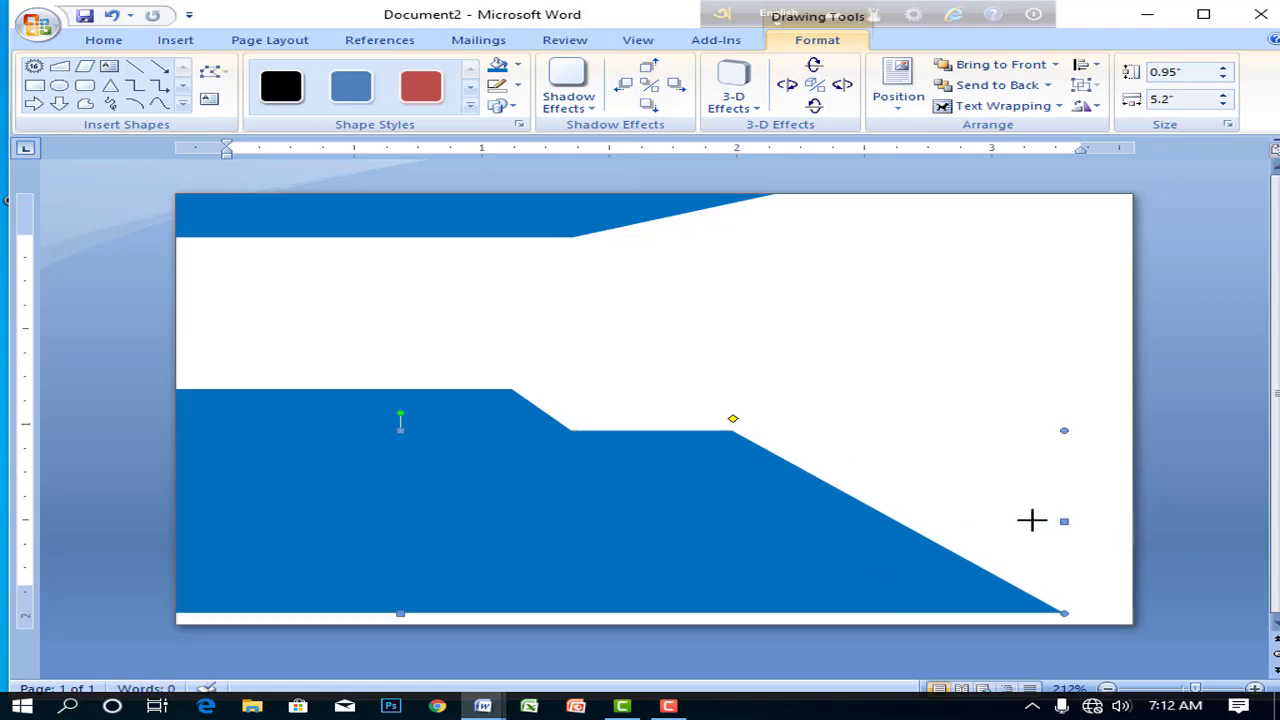
pyautogui.moveTo(893, 519); pyautogui.dragTo(893, 519)
pyautogui.moveTo(543, 526); pyautogui.dragTo(592, 556)
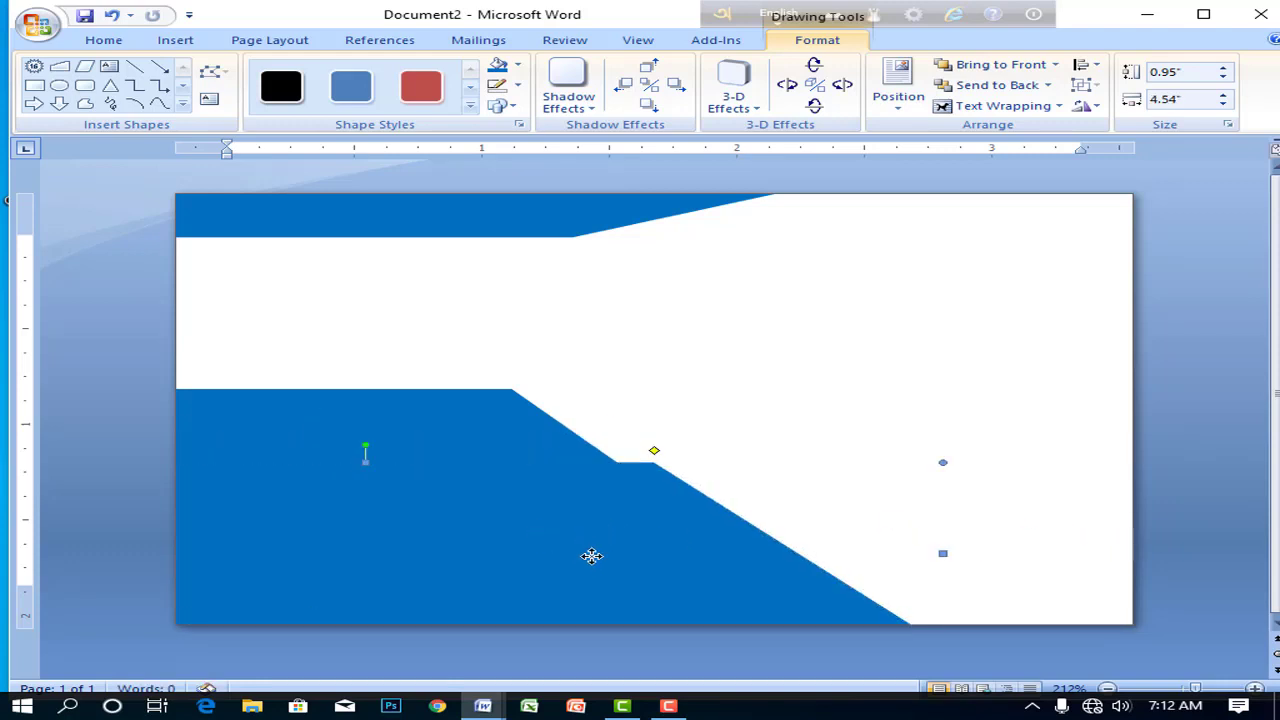
pyautogui.press('Right')
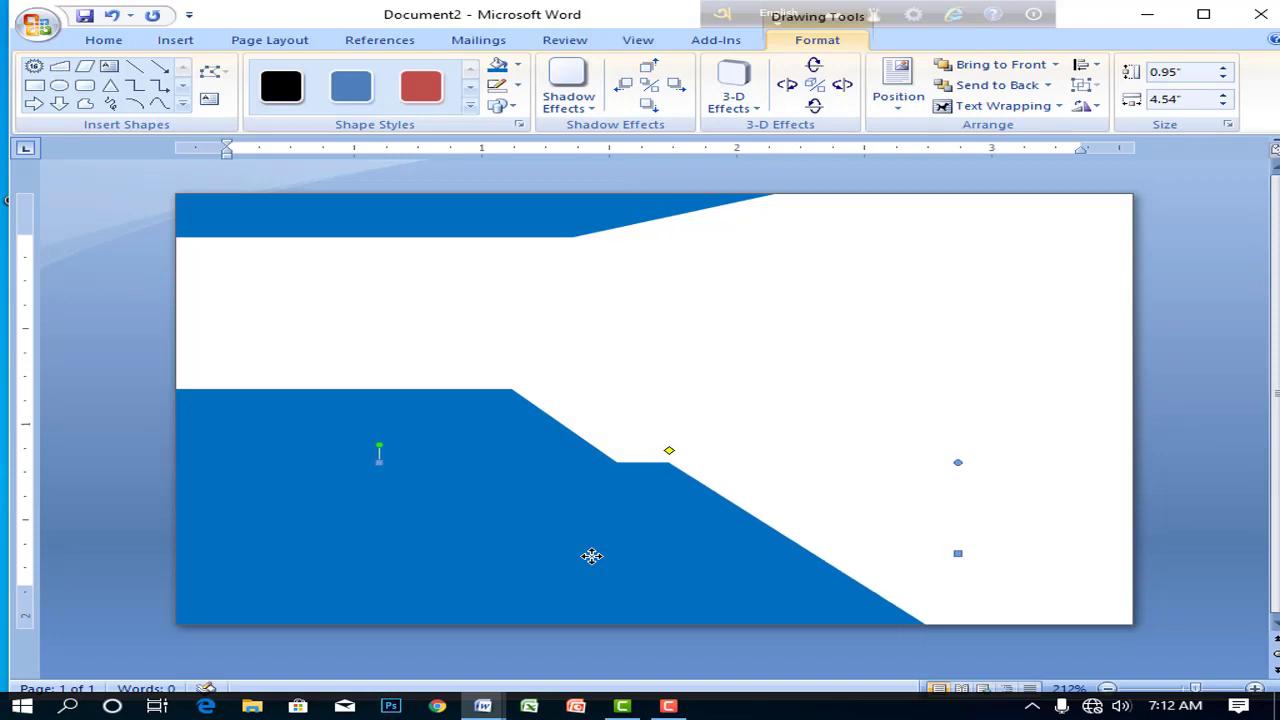
pyautogui.press('Up')
pyautogui.press('Up')
pyautogui.press('Up')
pyautogui.press('Up')
pyautogui.press('Up')
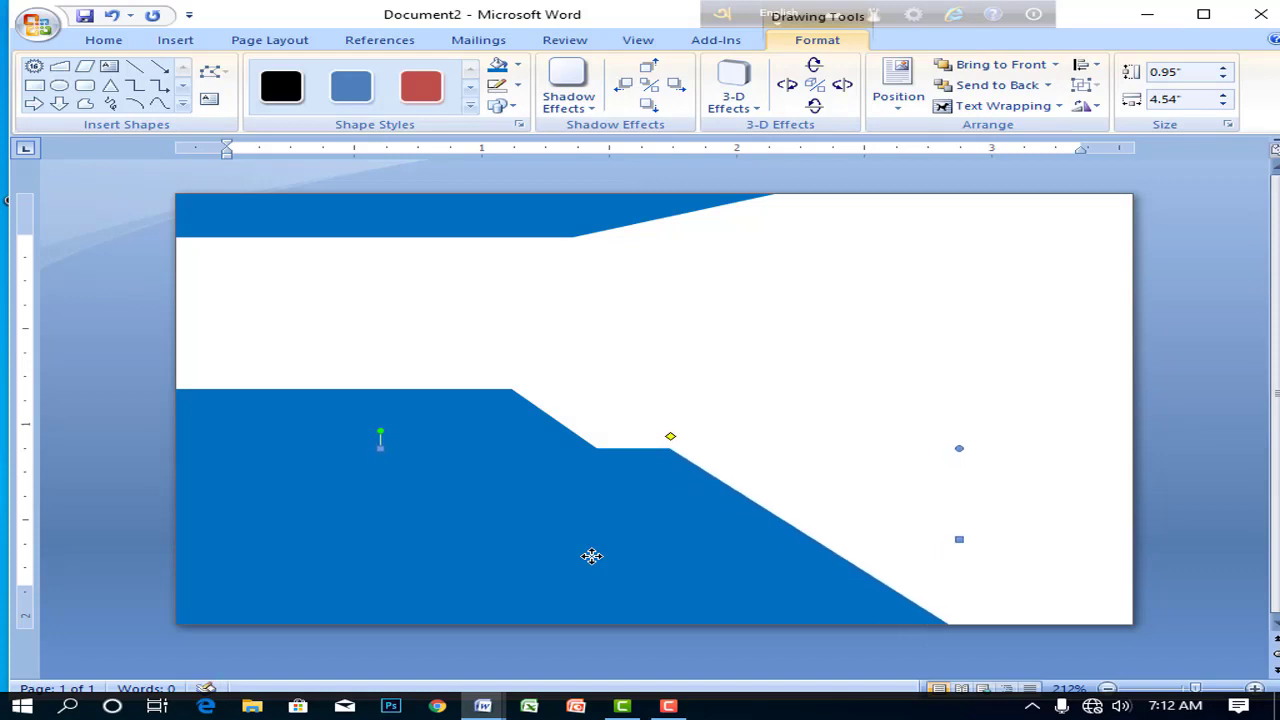
pyautogui.press('Right')
pyautogui.press('Right')
pyautogui.press('Right')
pyautogui.press('Right')
pyautogui.press('Right')
pyautogui.press('Right')
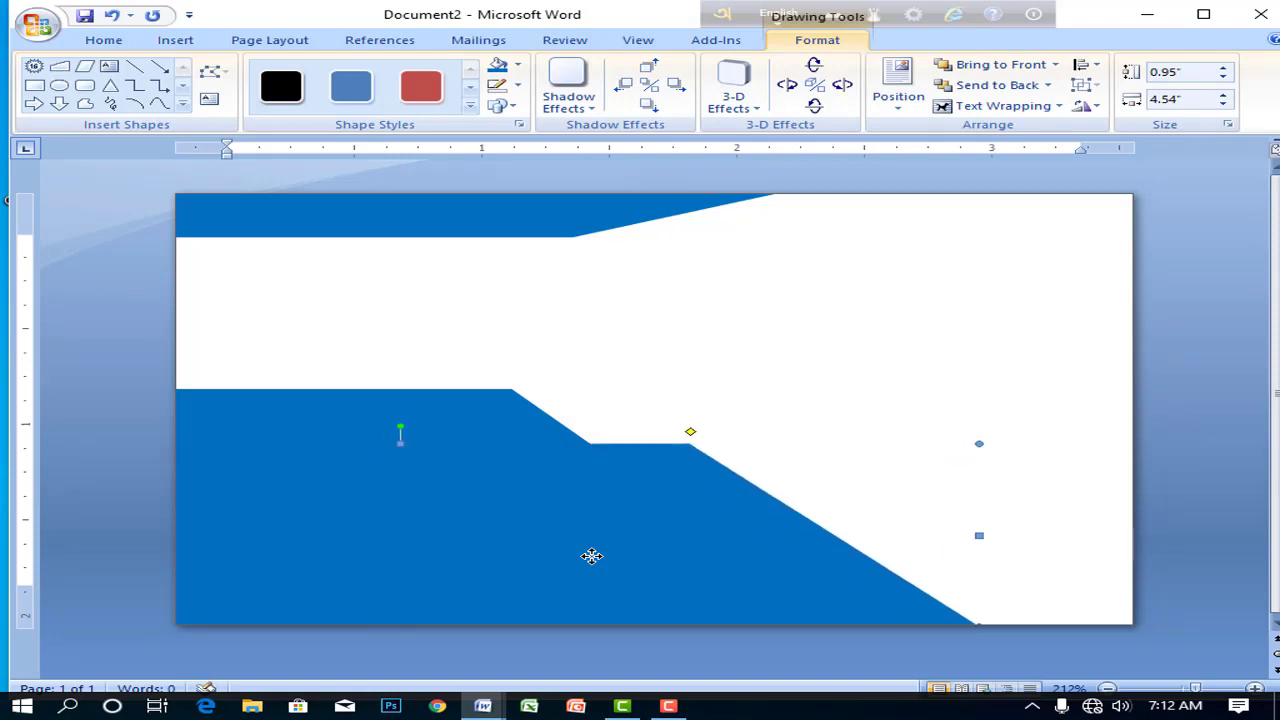
pyautogui.hotkey('ctrl', 'Left')
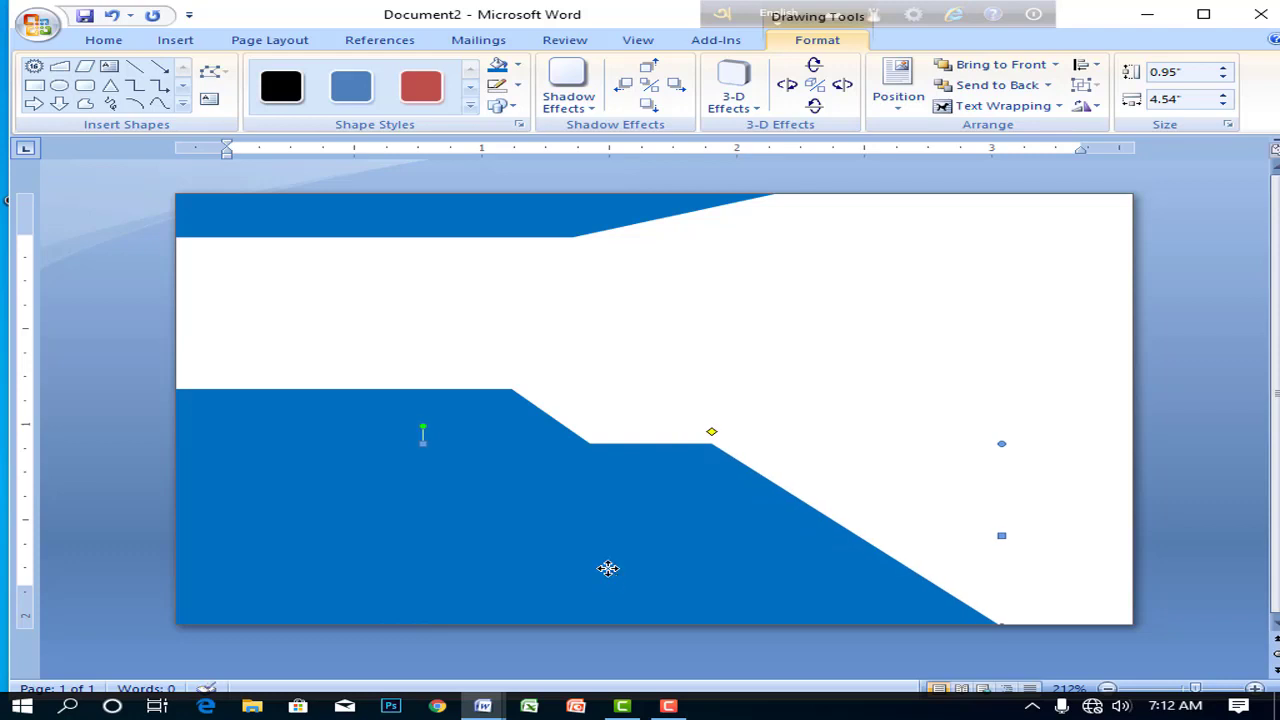
# - Give the large lower band a pale blue outline with 1½ pt weight
pyautogui.click(509, 435)
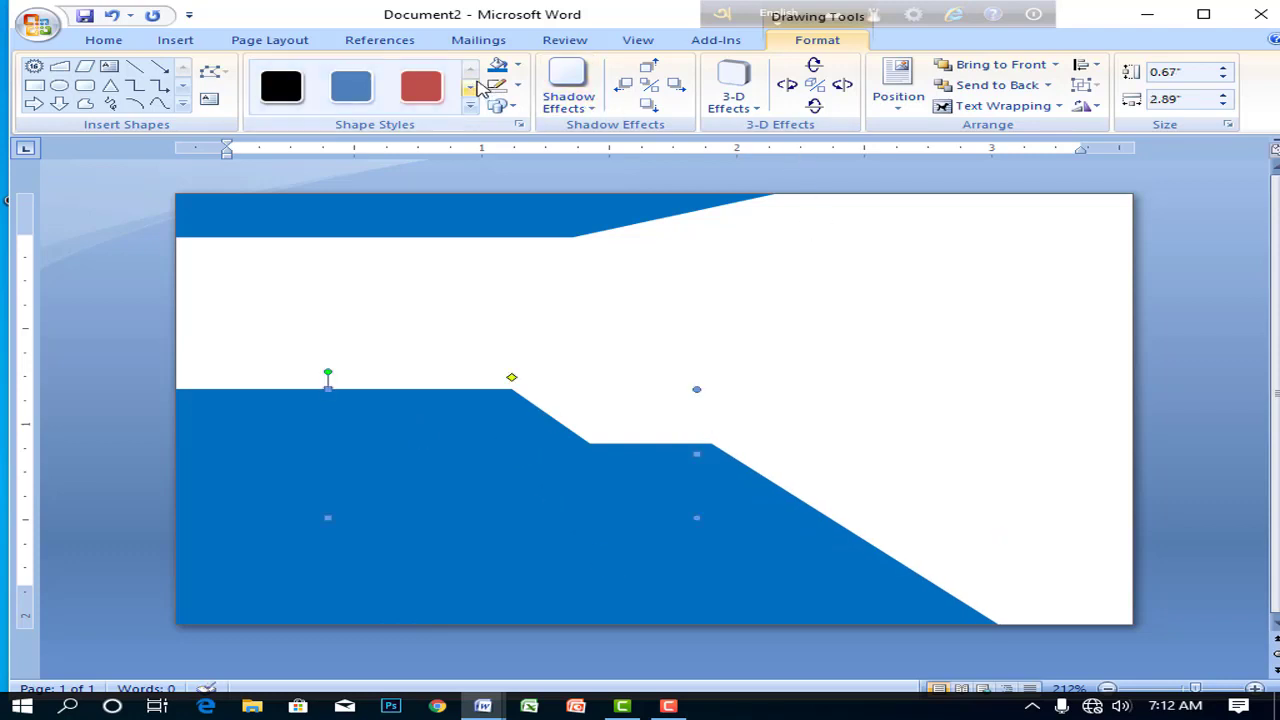
pyautogui.click(519, 88)
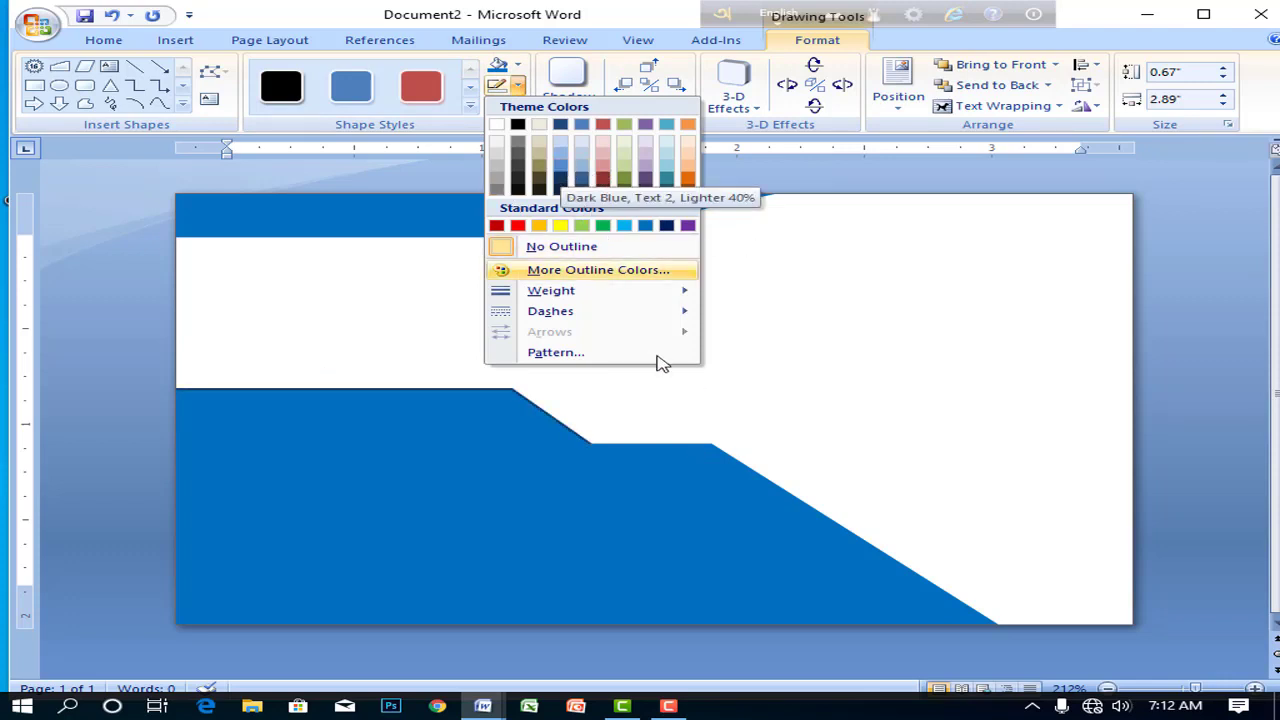
pyautogui.click(613, 474)
pyautogui.click(609, 477)
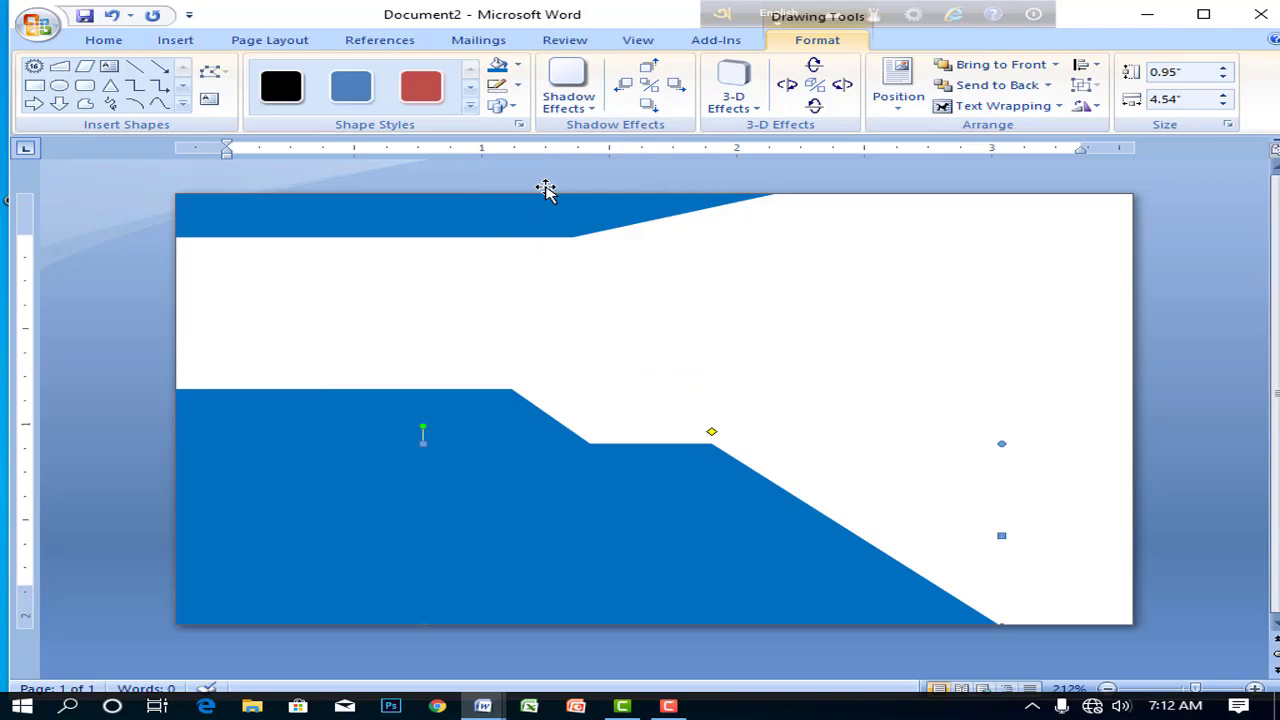
pyautogui.click(519, 88)
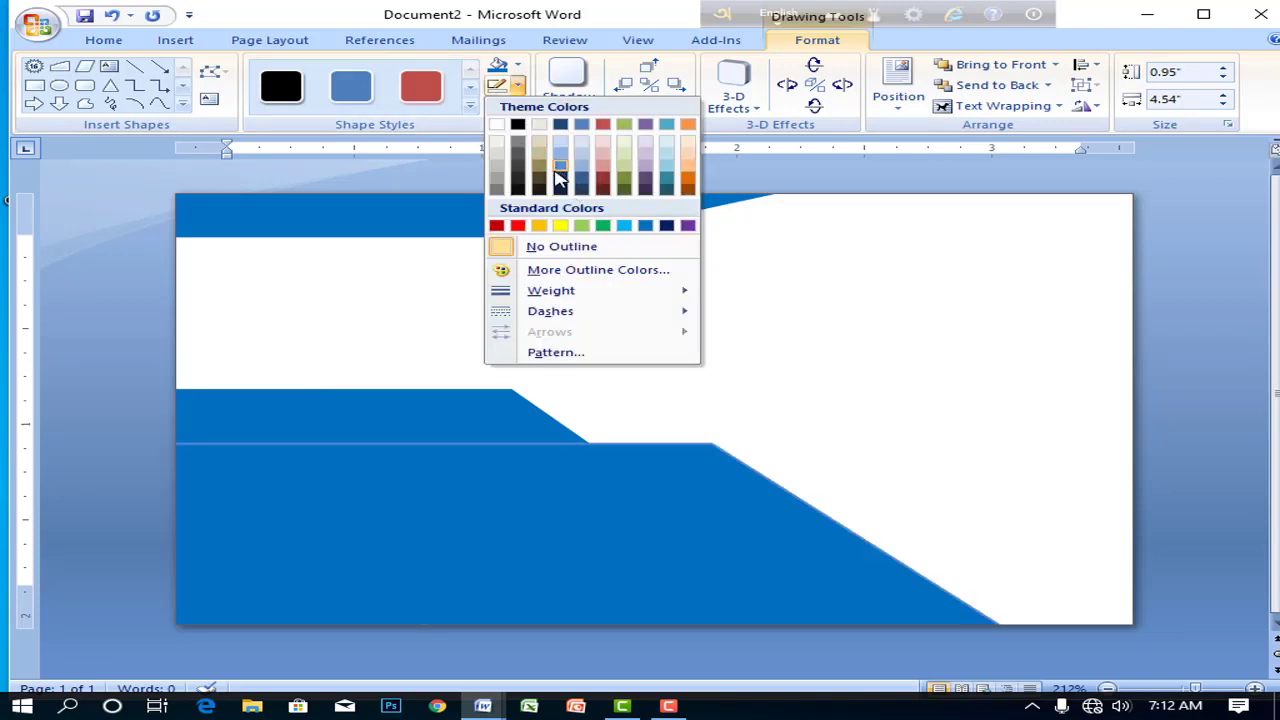
pyautogui.click(583, 170)
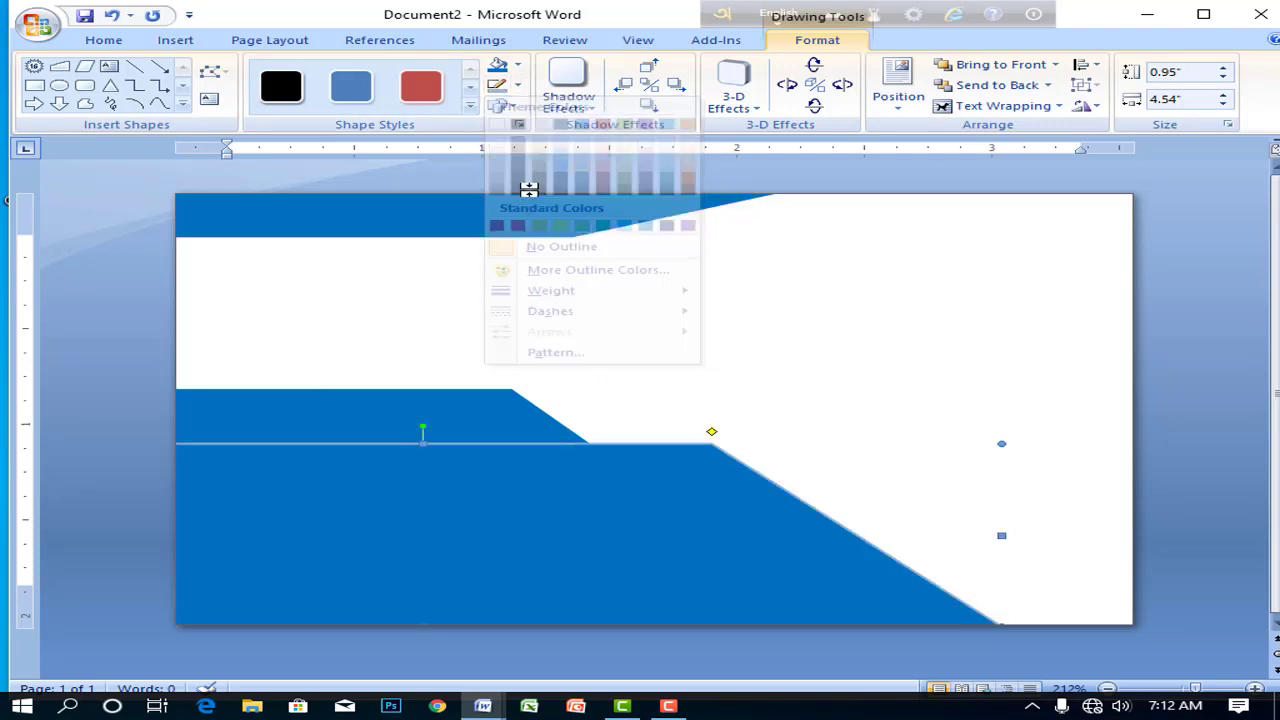
pyautogui.click(519, 88)
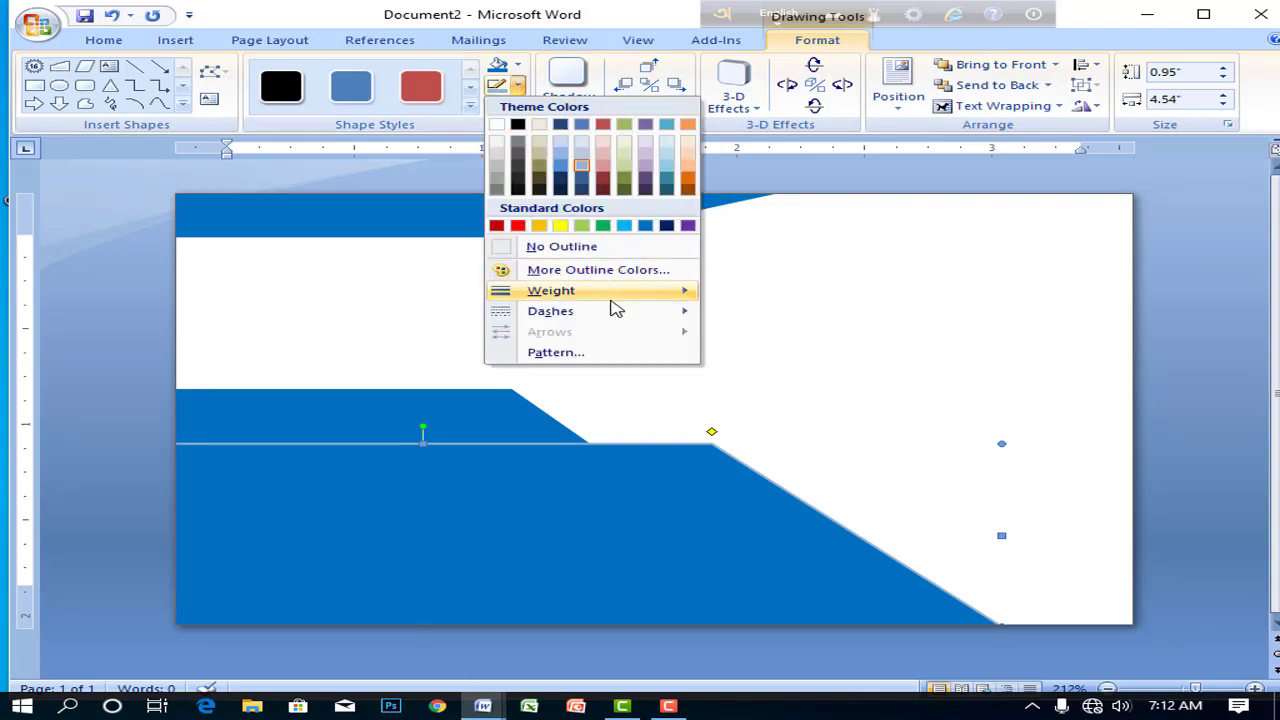
pyautogui.moveTo(610, 292)
pyautogui.click(810, 379)
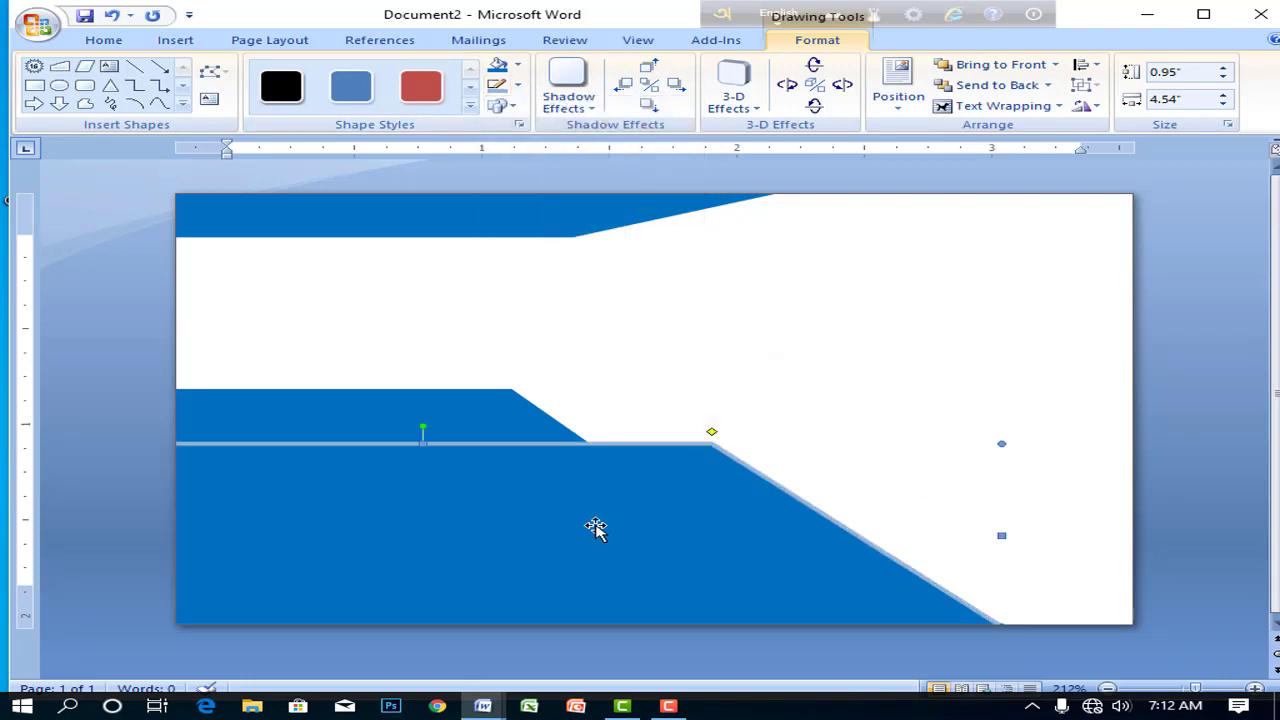
# - Lower the large band's top edge so it is 0.66 inches tall, nudged slightly right
pyautogui.click(507, 415)
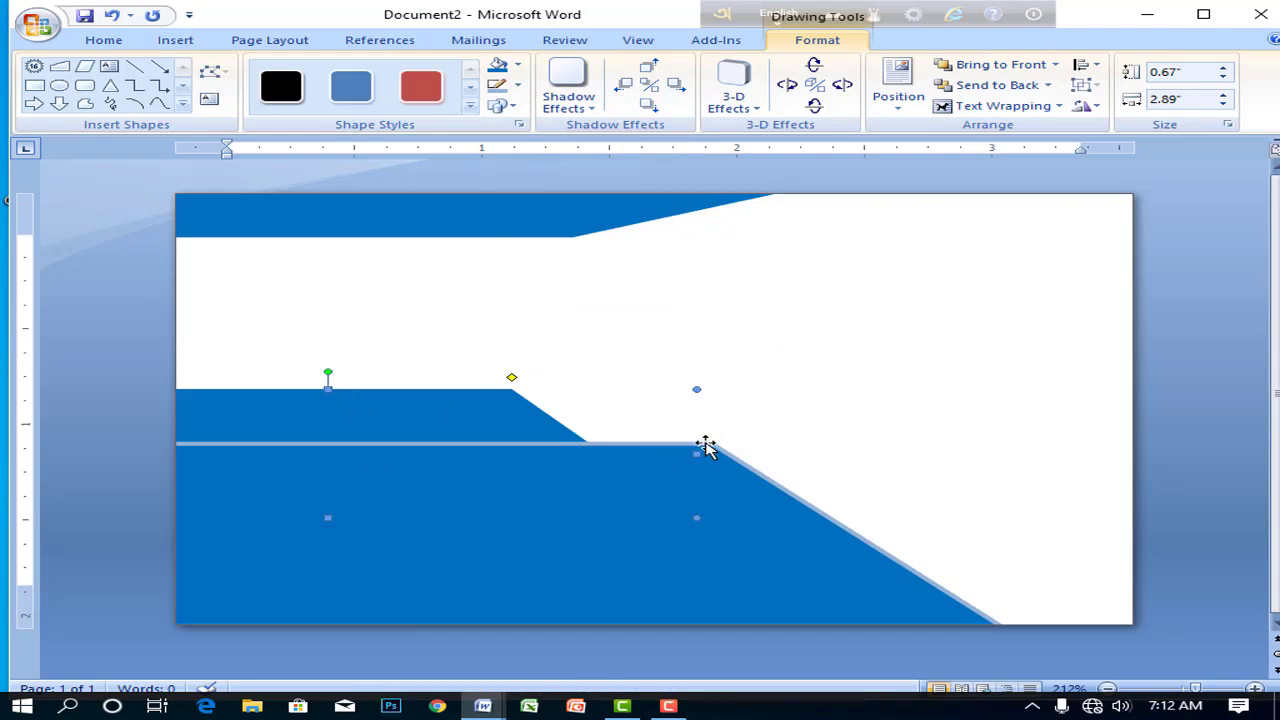
pyautogui.click(441, 455)
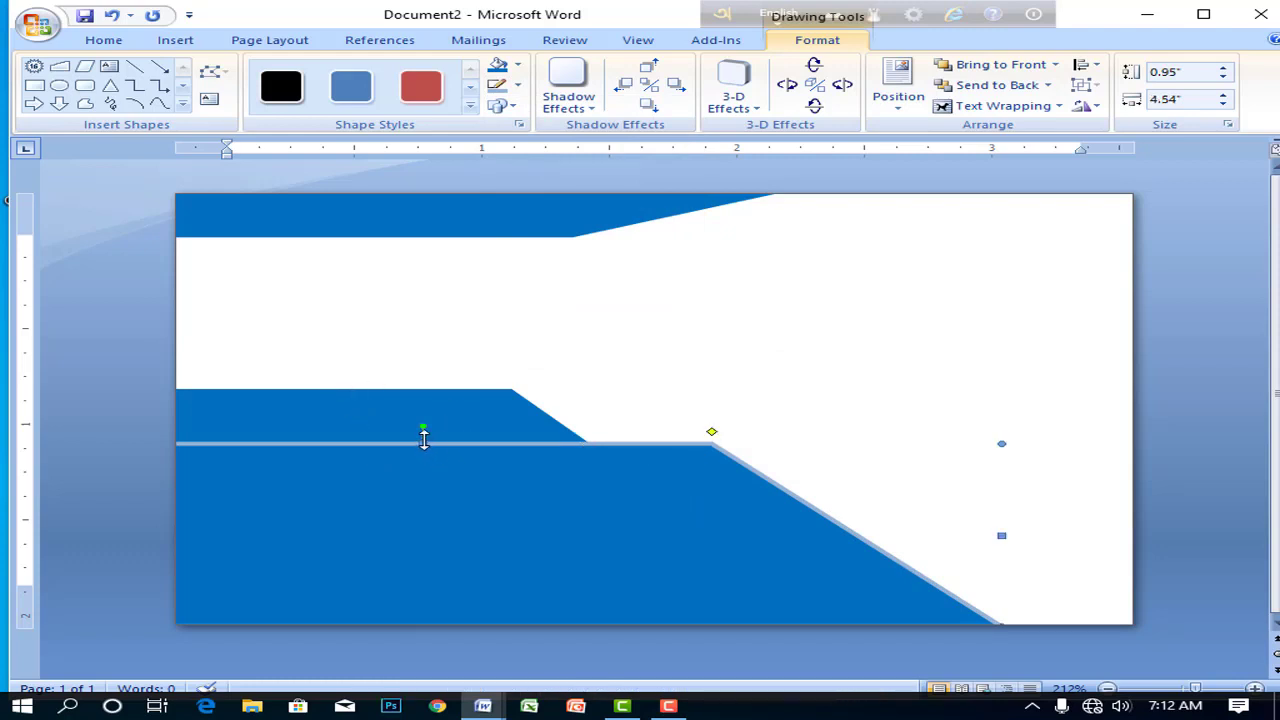
pyautogui.click(424, 441)
pyautogui.click(423, 443)
pyautogui.moveTo(428, 476); pyautogui.dragTo(428, 476)
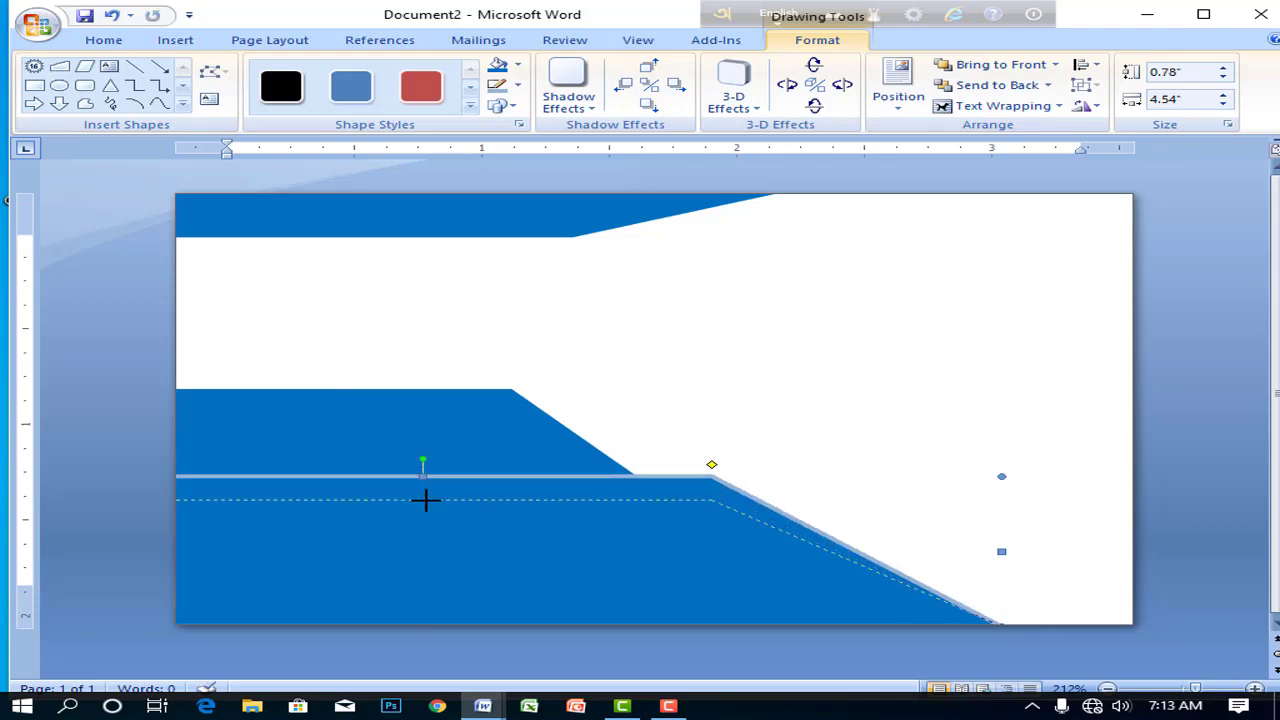
pyautogui.moveTo(426, 500); pyautogui.dragTo(427, 500)
pyautogui.hotkey('ctrl', 'Right')
pyautogui.hotkey('ctrl', 'Right')
pyautogui.hotkey('ctrl', 'Right')
pyautogui.hotkey('ctrl', 'Right')
pyautogui.hotkey('ctrl', 'Right')
pyautogui.hotkey('ctrl', 'Right')
pyautogui.hotkey('ctrl', 'Right')
pyautogui.hotkey('ctrl', 'Right')
pyautogui.hotkey('ctrl', 'Right')
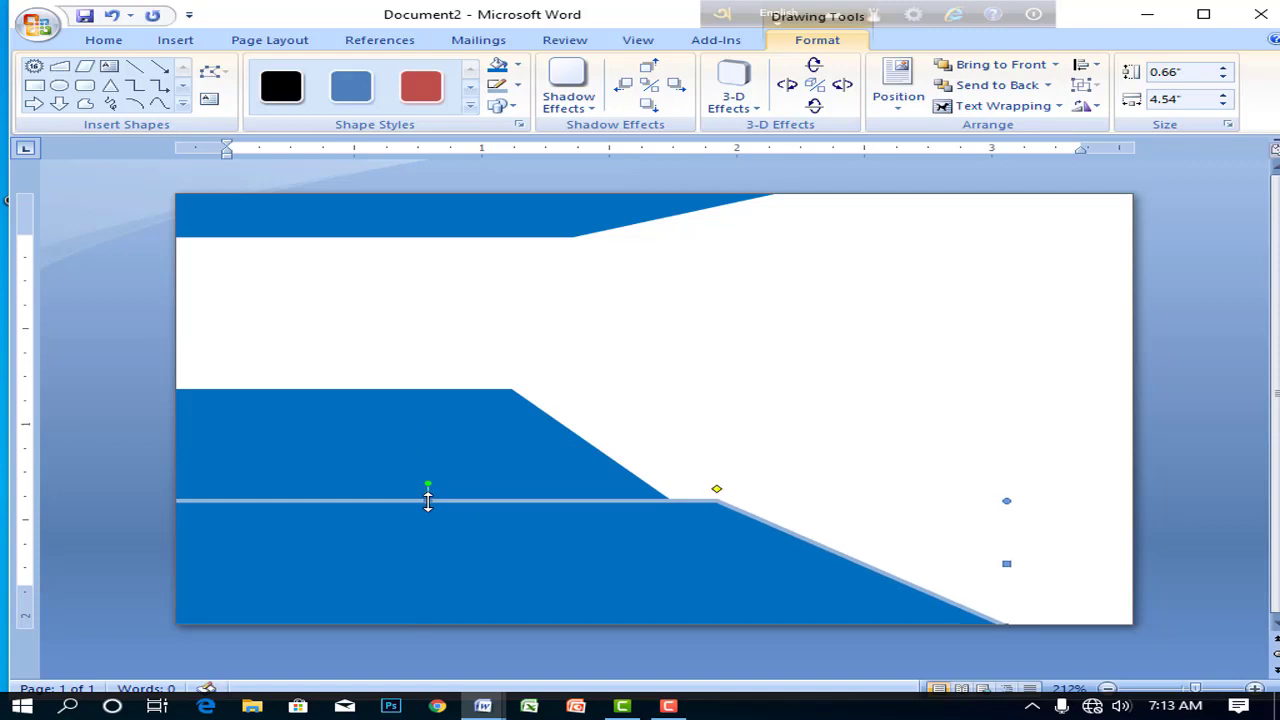
# - Duplicate the top band and place the copy along the card's bottom edge
pyautogui.click(443, 452)
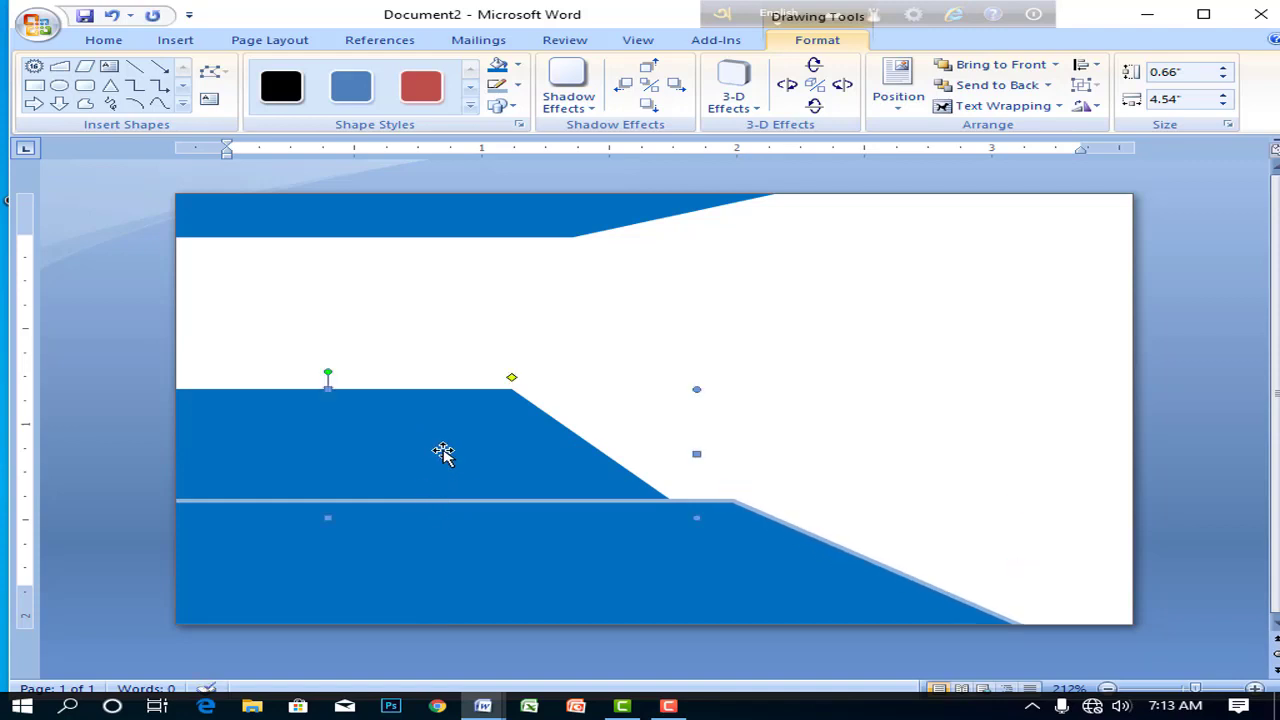
pyautogui.click(895, 460)
pyautogui.click(790, 570)
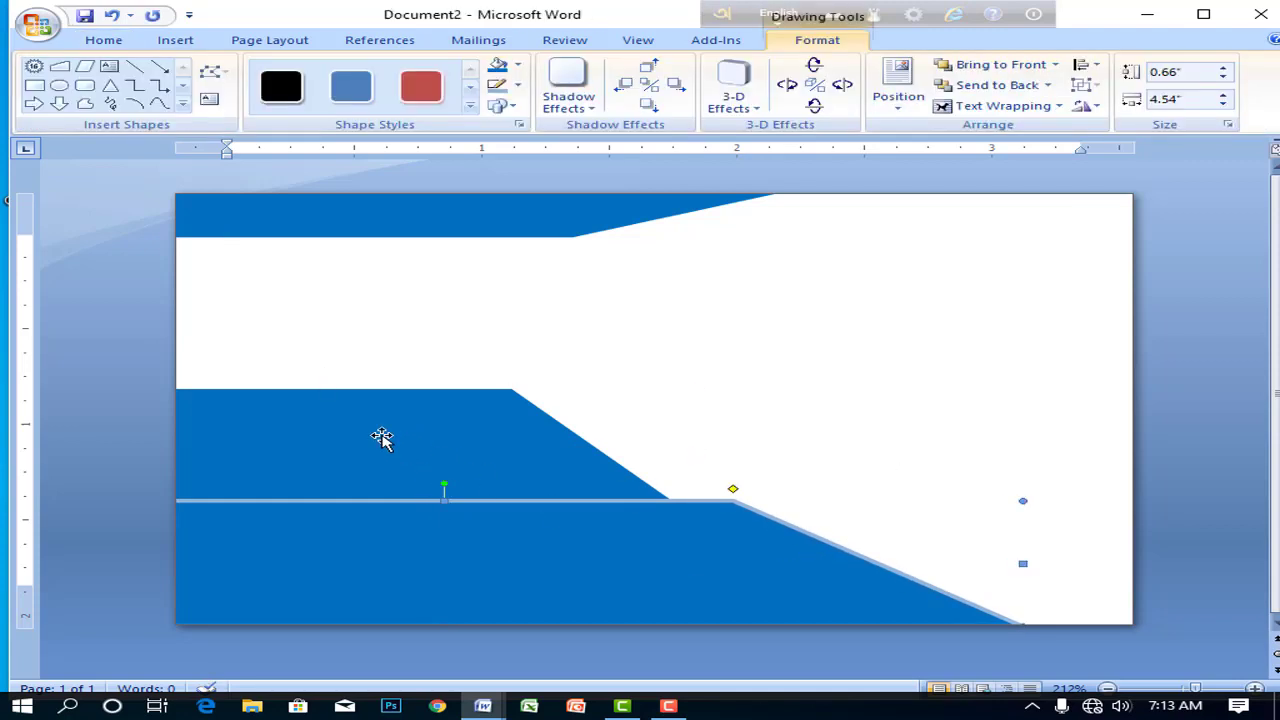
pyautogui.click(383, 440)
pyautogui.click(931, 487)
pyautogui.click(518, 232)
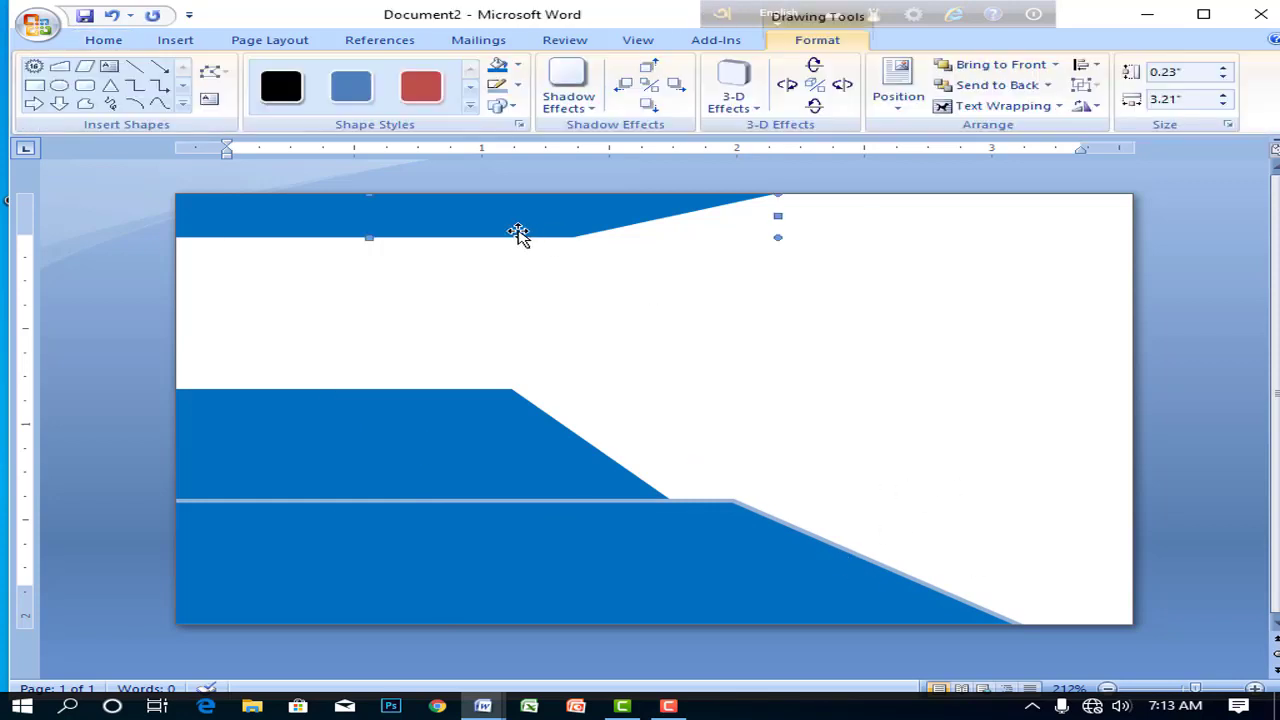
pyautogui.hotkey('ctrl', 'd')
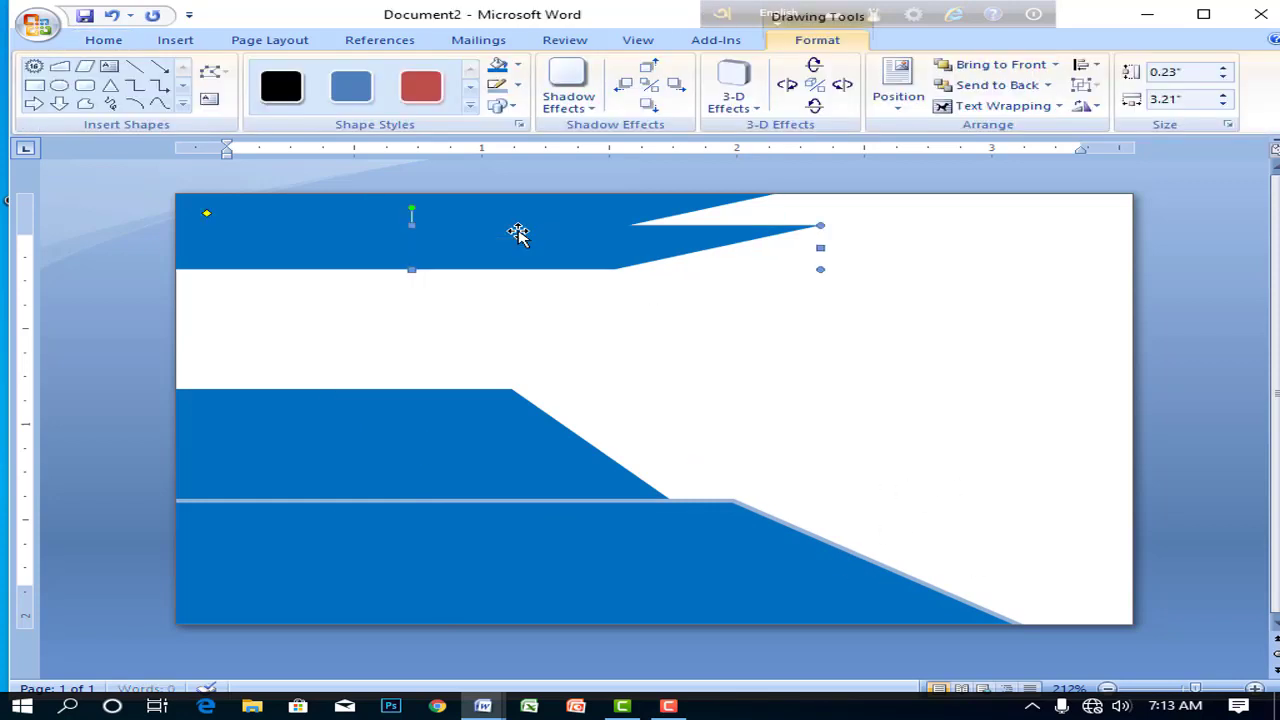
pyautogui.moveTo(489, 246); pyautogui.dragTo(1052, 594)
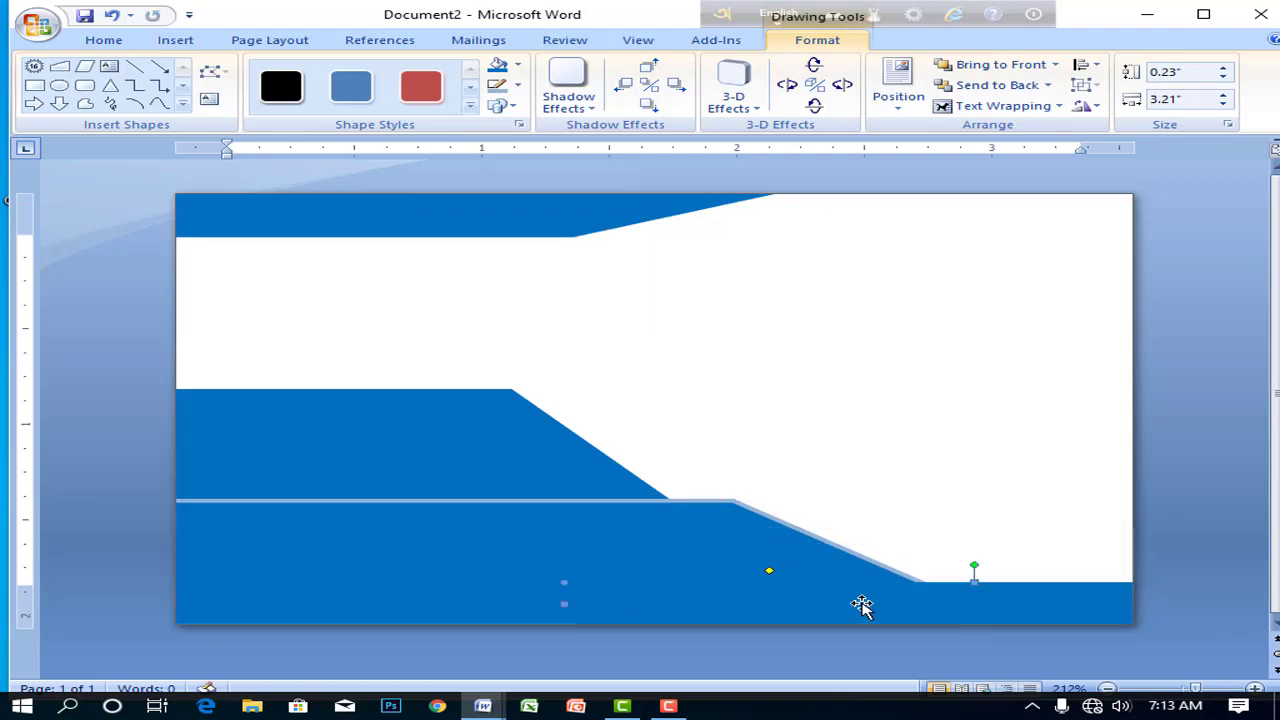
# - Fill both the bottom and top bands with Dark Blue, Text 2, Darker 50%
pyautogui.click(517, 65)
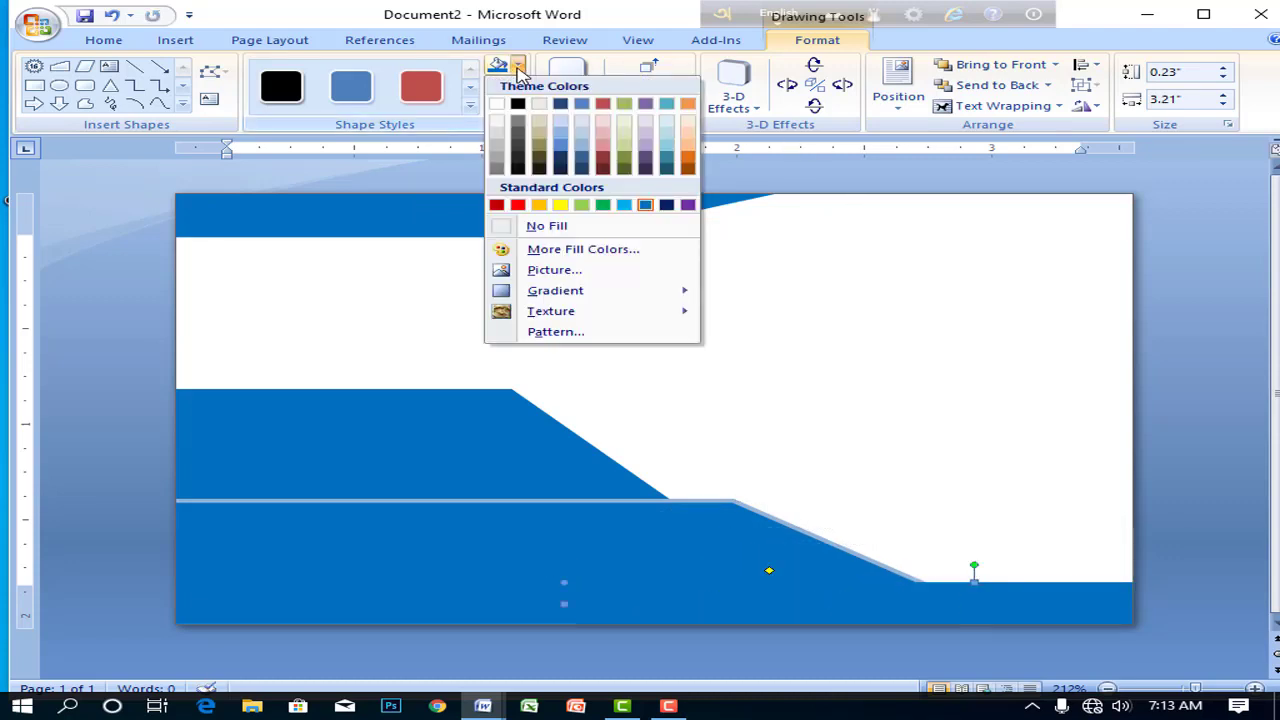
pyautogui.click(561, 170)
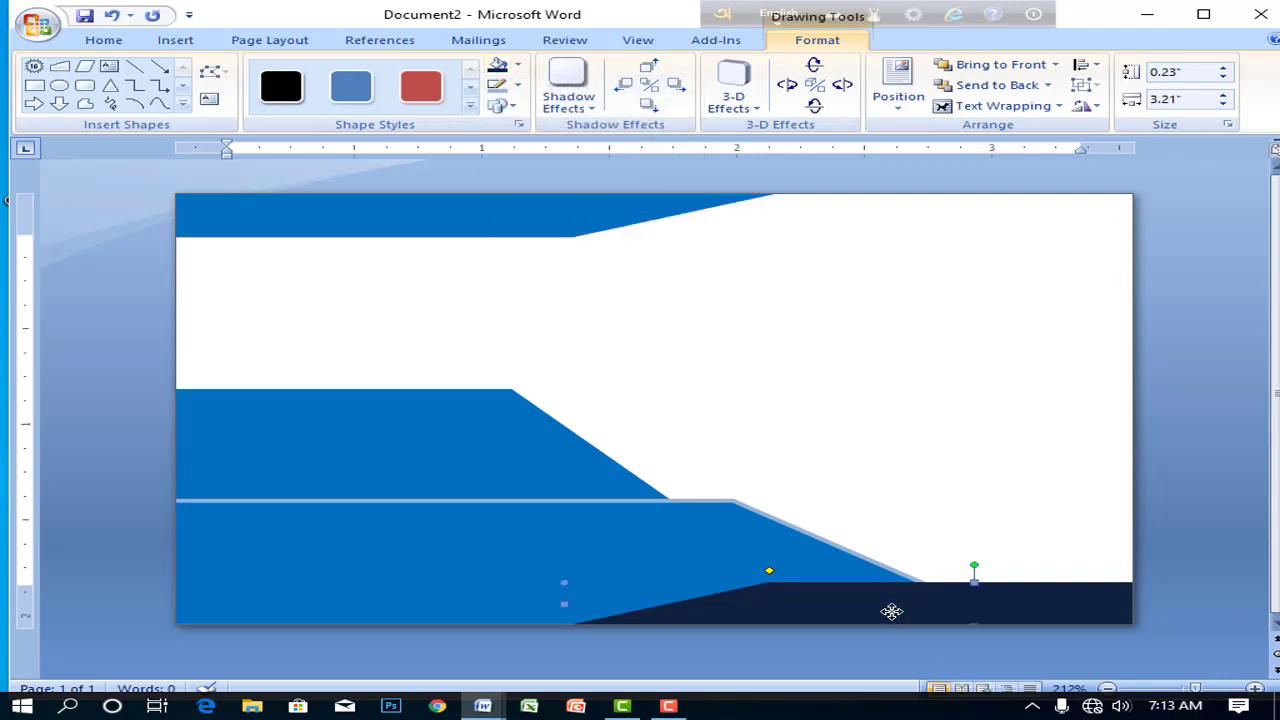
pyautogui.click(497, 222)
pyautogui.click(497, 65)
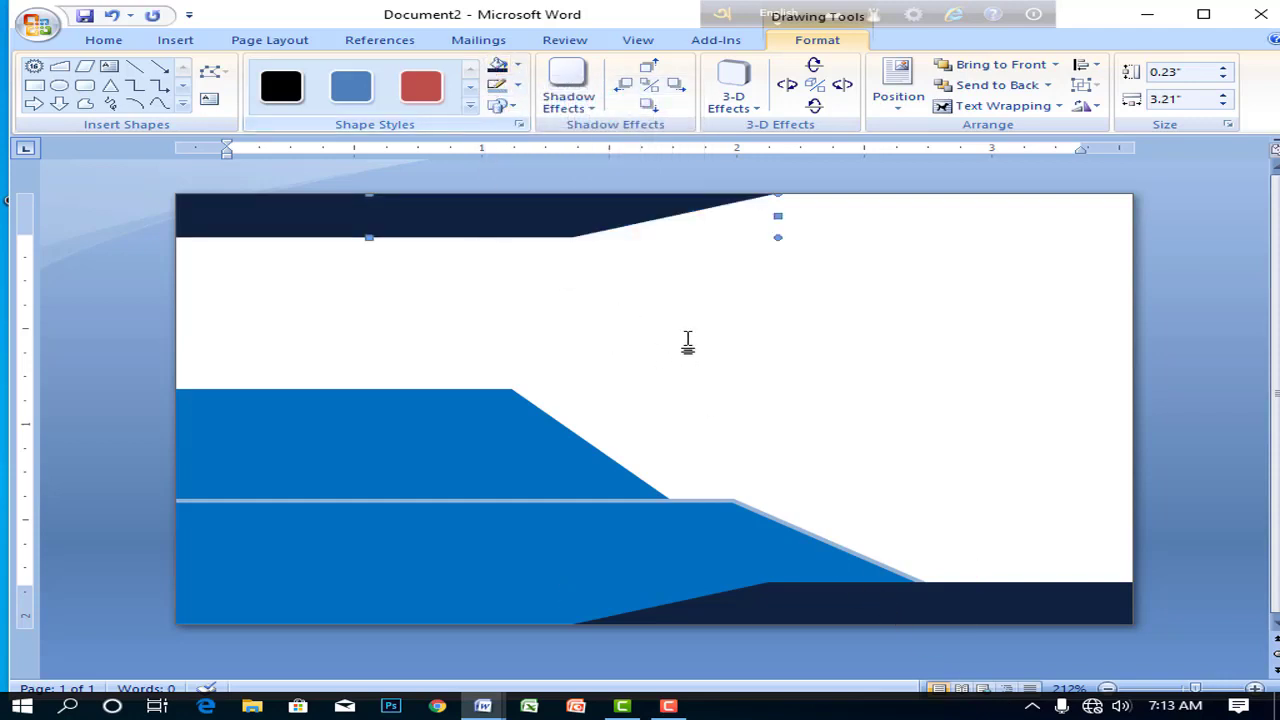
pyautogui.click(723, 380)
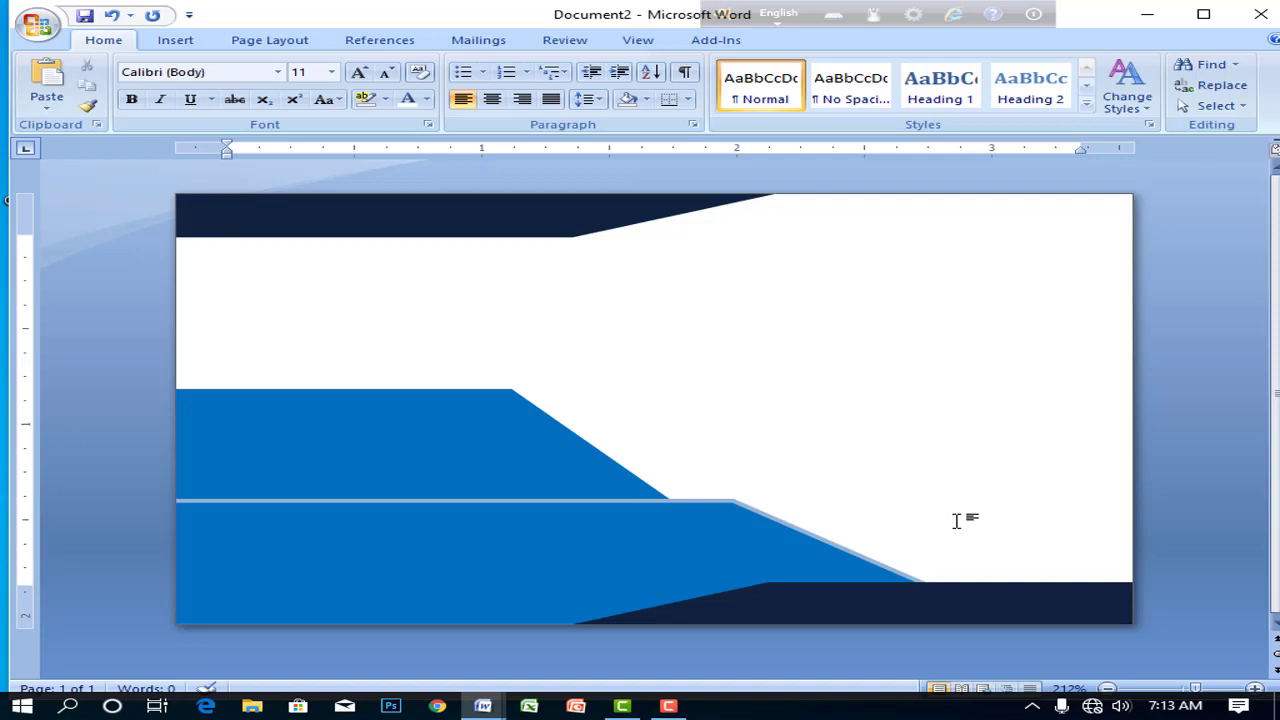
# - Check the middle blue band, then draw a starburst shape at the card's upper left
pyautogui.click(523, 466)
pyautogui.click(820, 331)
pyautogui.click(175, 40)
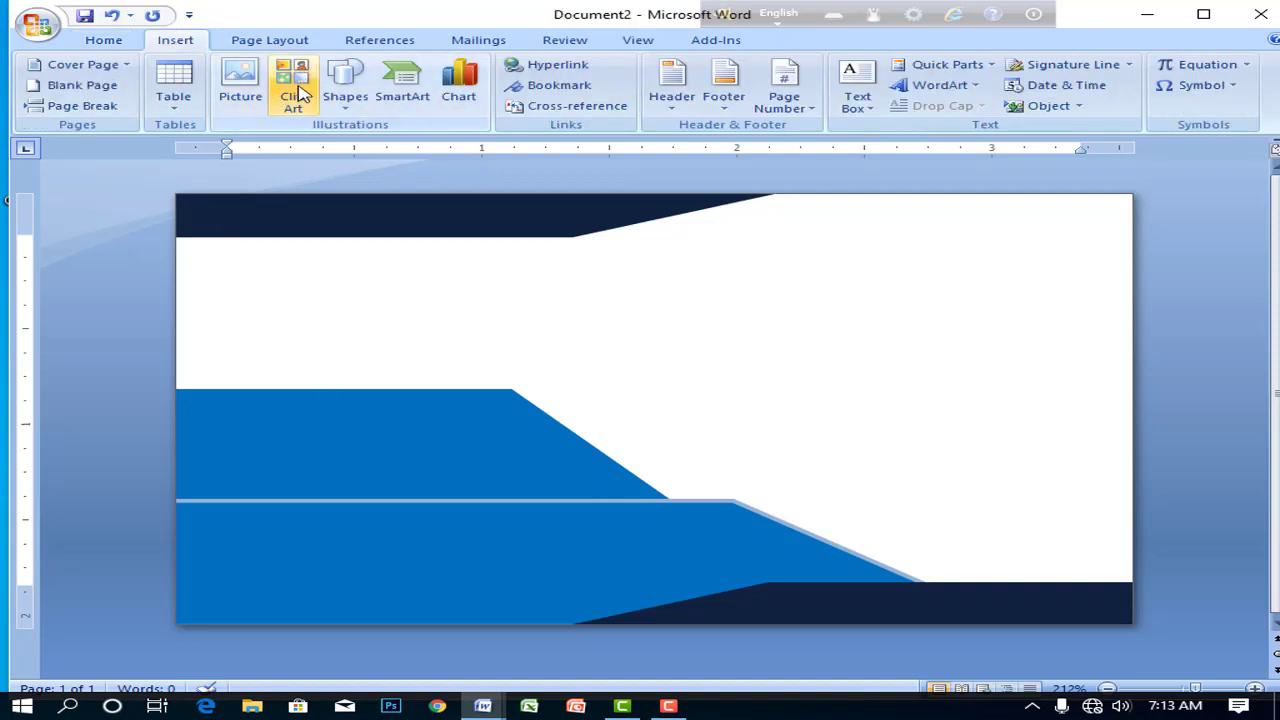
pyautogui.click(345, 90)
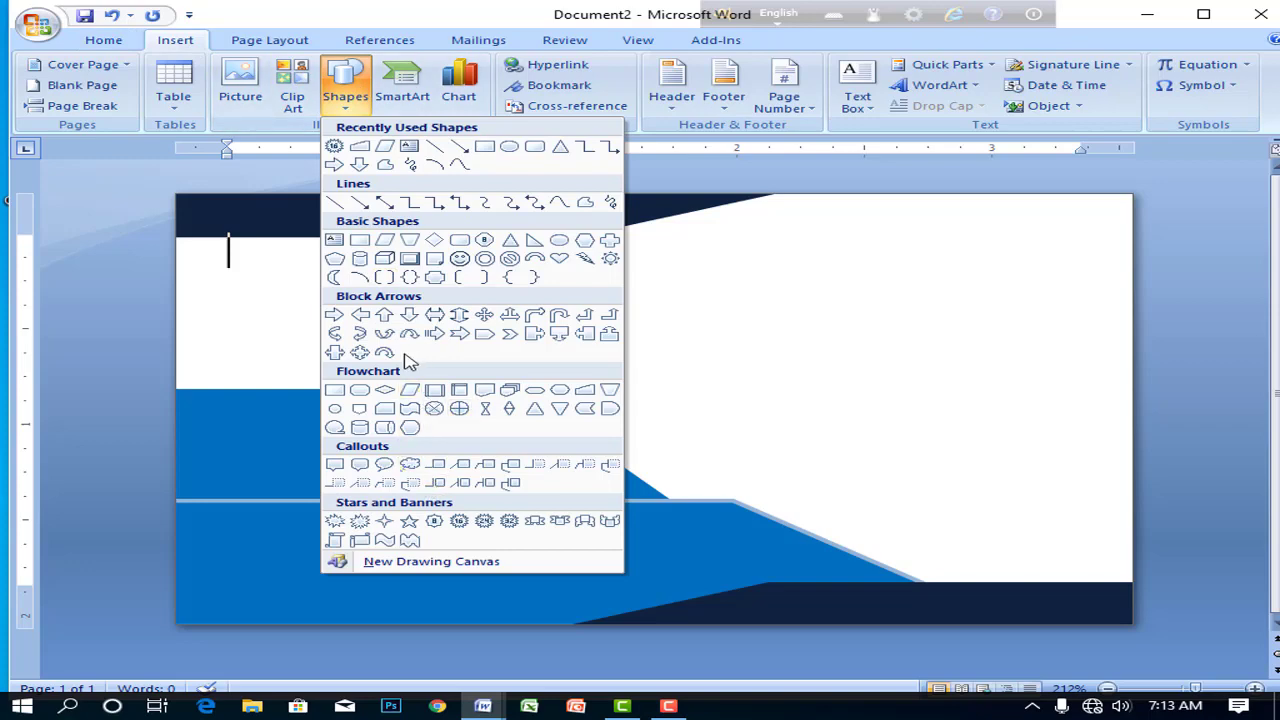
pyautogui.click(459, 522)
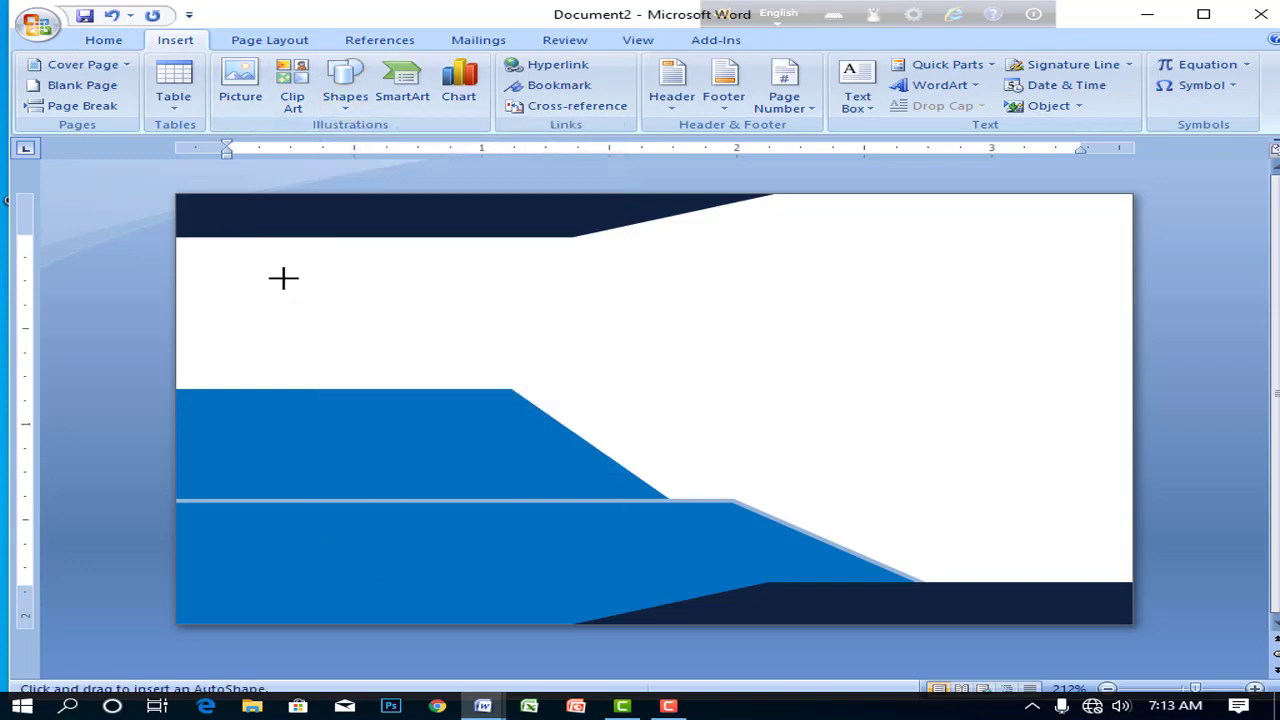
pyautogui.moveTo(245, 261)
pyautogui.mouseDown()
pyautogui.moveTo(326, 291)
pyautogui.moveTo(327, 320)
pyautogui.moveTo(342, 288)
pyautogui.mouseUp()
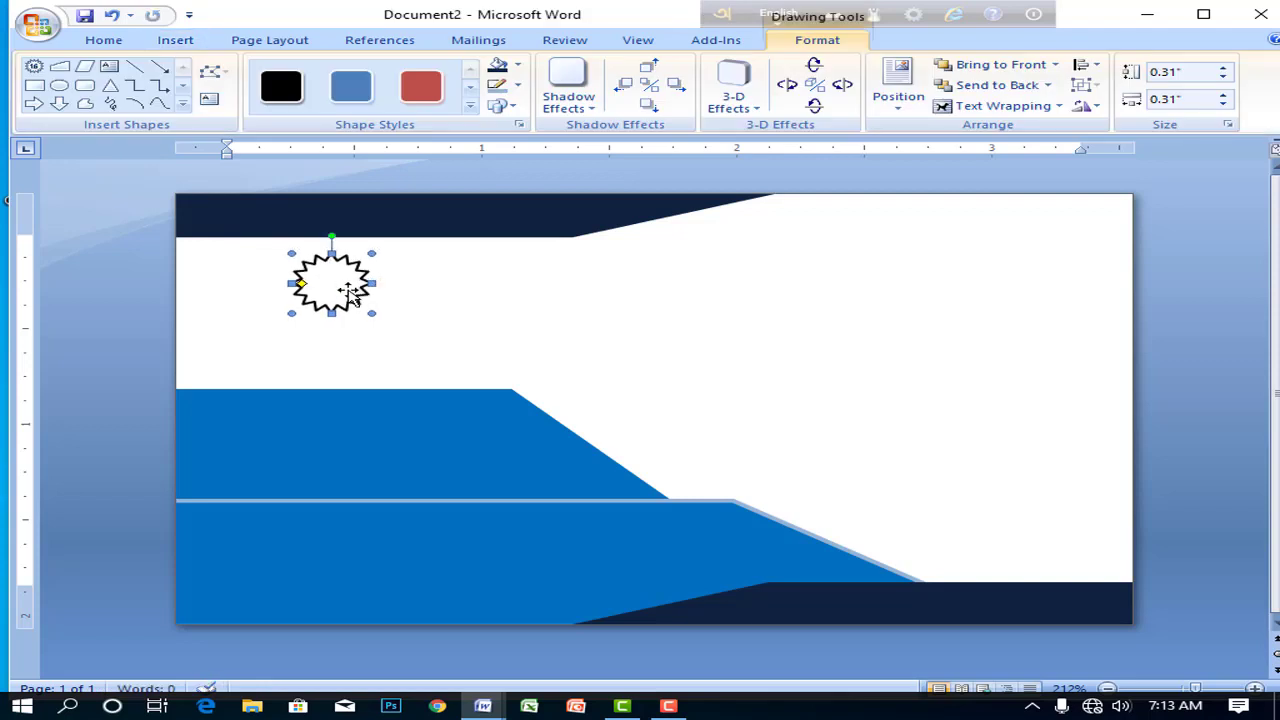
# - Give the starburst no fill and a 2¼ pt Blue outline
pyautogui.click(518, 68)
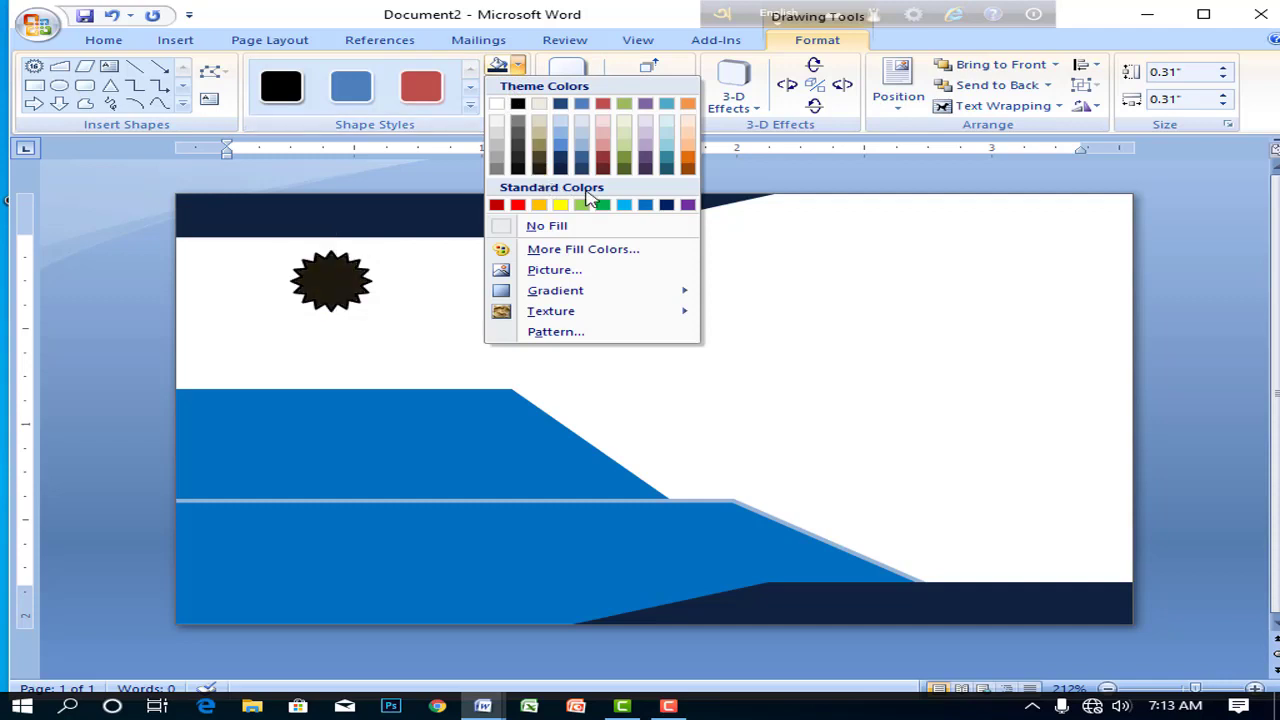
pyautogui.click(644, 207)
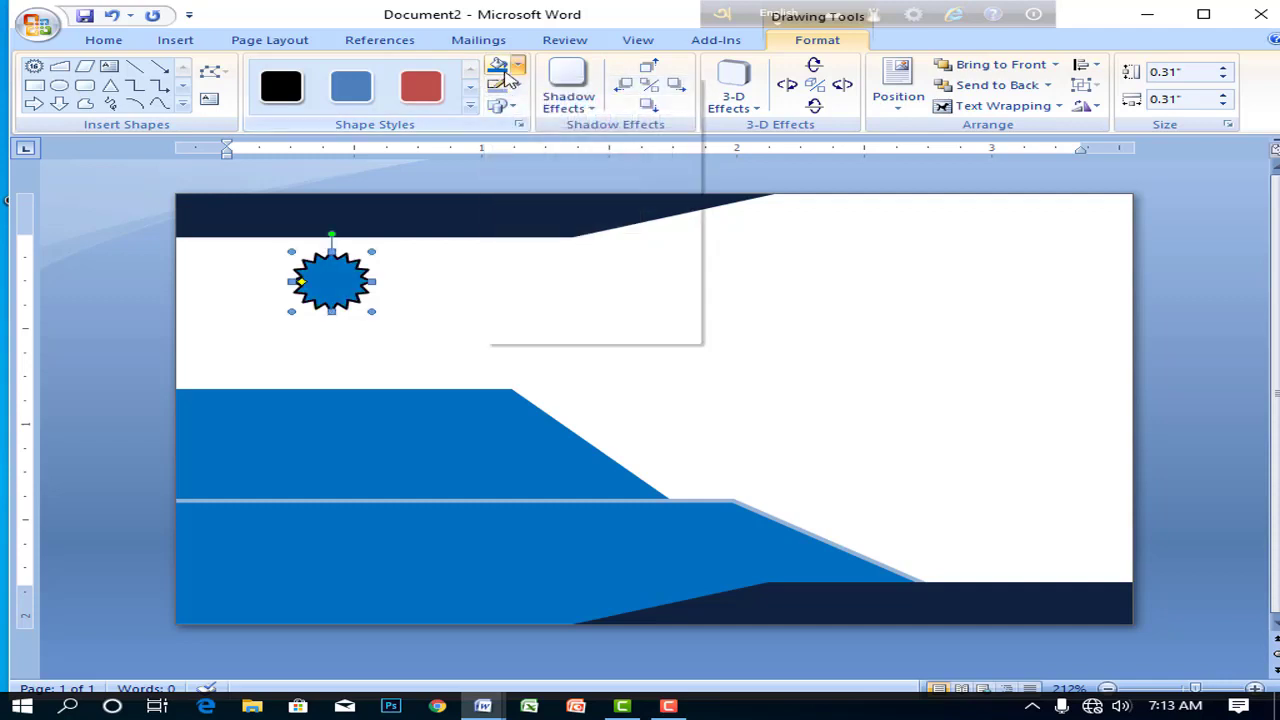
pyautogui.click(518, 68)
pyautogui.click(508, 228)
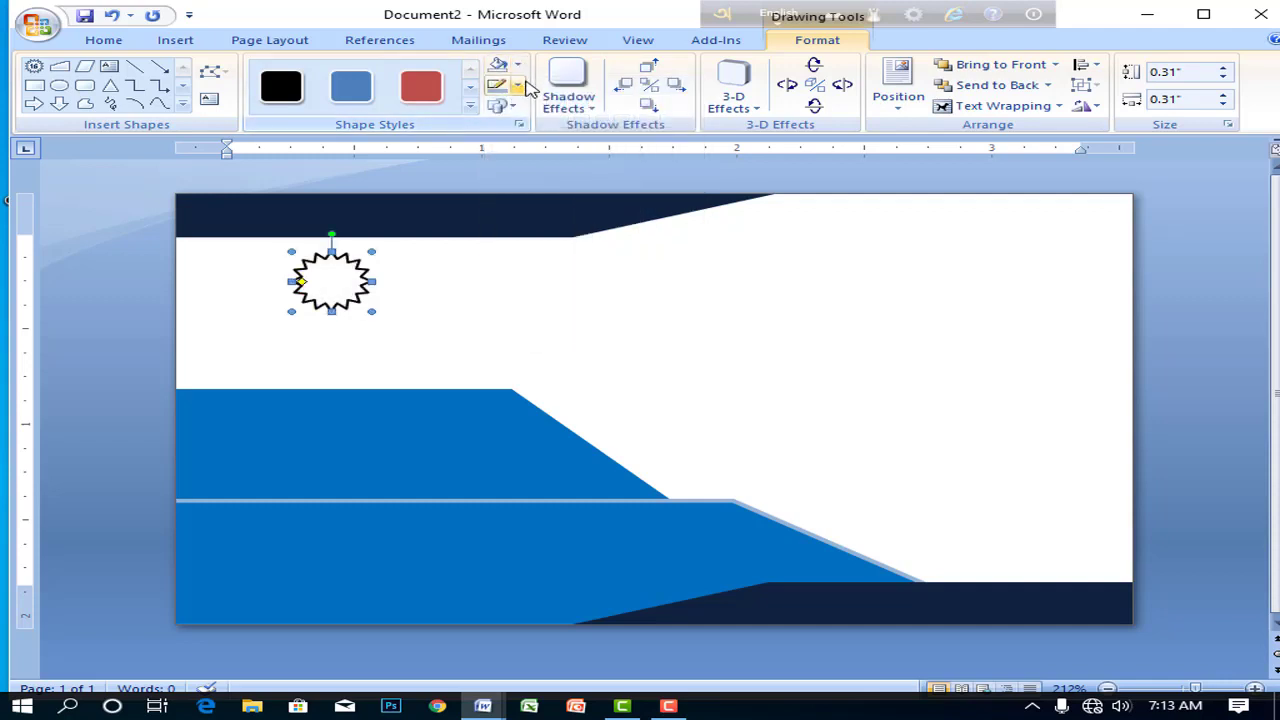
pyautogui.click(518, 86)
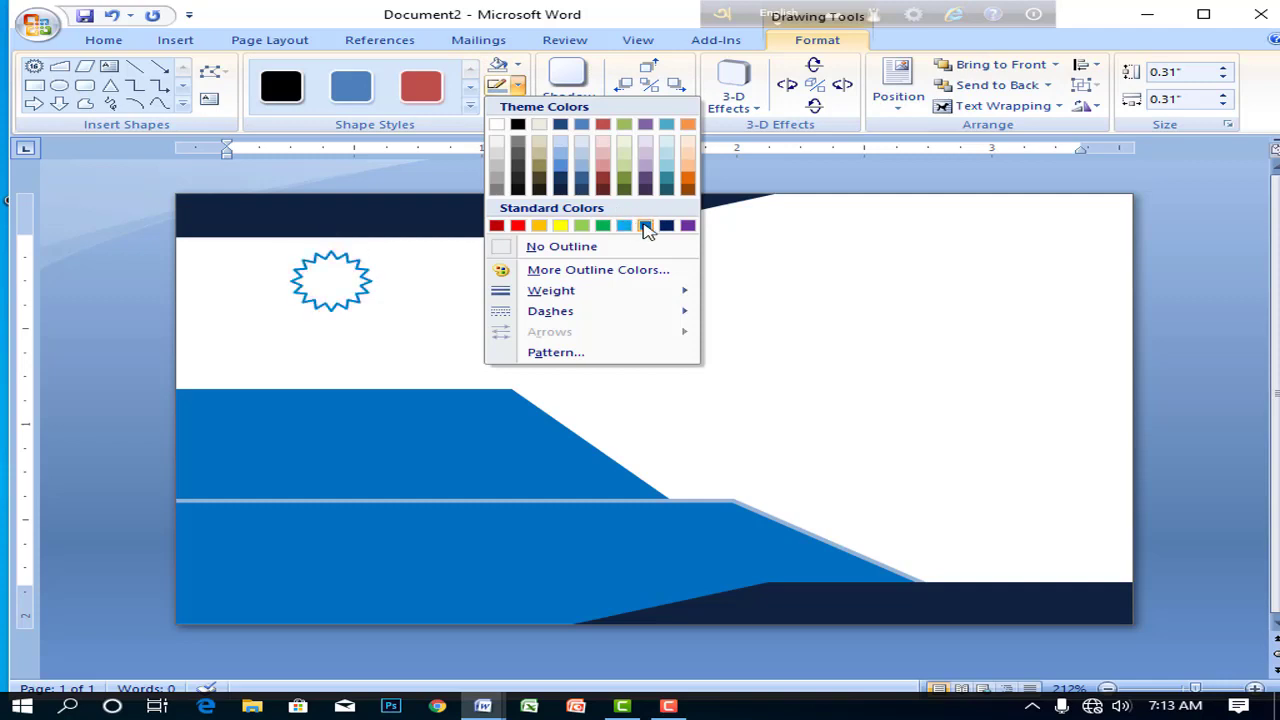
pyautogui.click(645, 225)
pyautogui.click(518, 86)
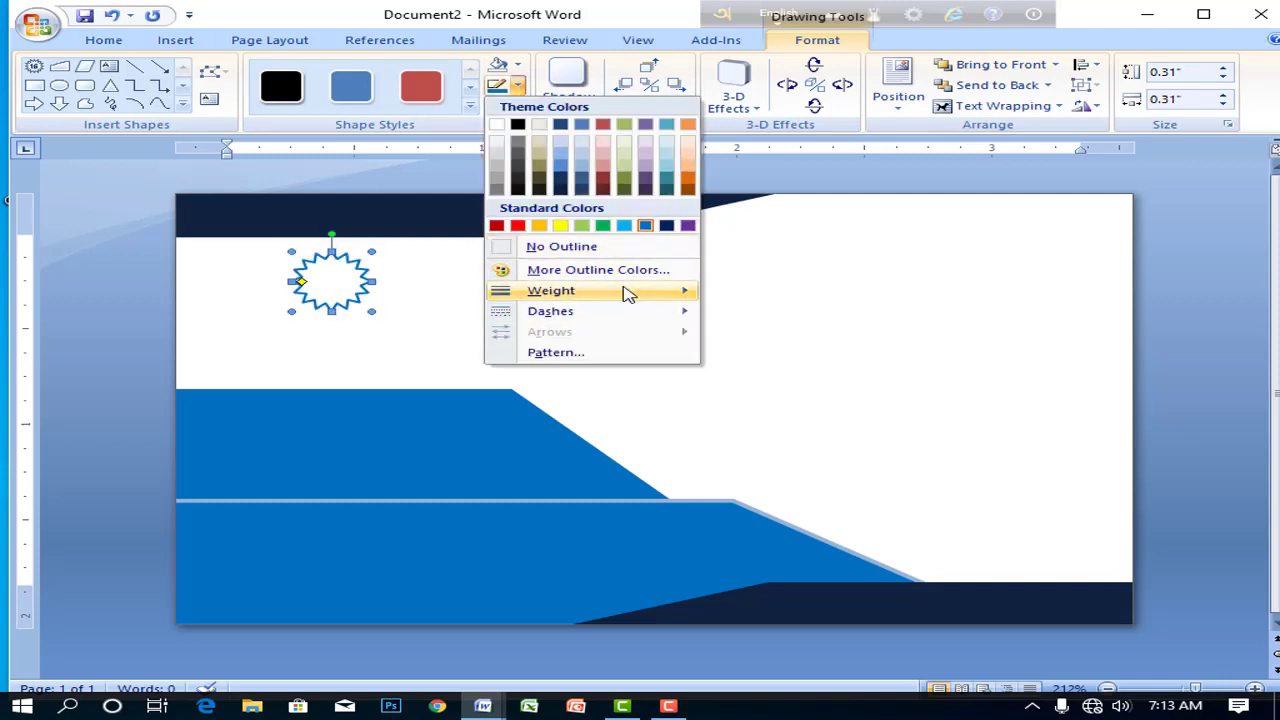
pyautogui.moveTo(626, 291)
pyautogui.click(816, 397)
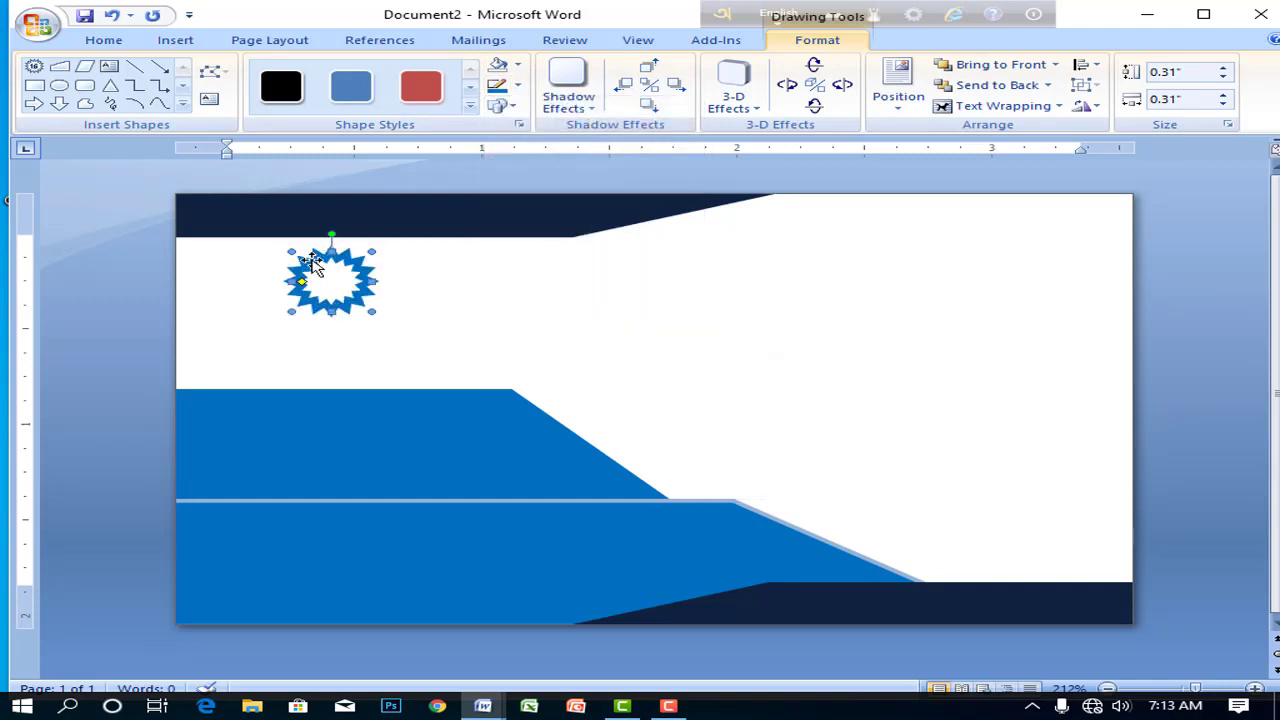
# - Shrink the starburst to about 0.26 × 0.25 inches and nudge it right and down
pyautogui.moveTo(370, 314); pyautogui.dragTo(350, 300)
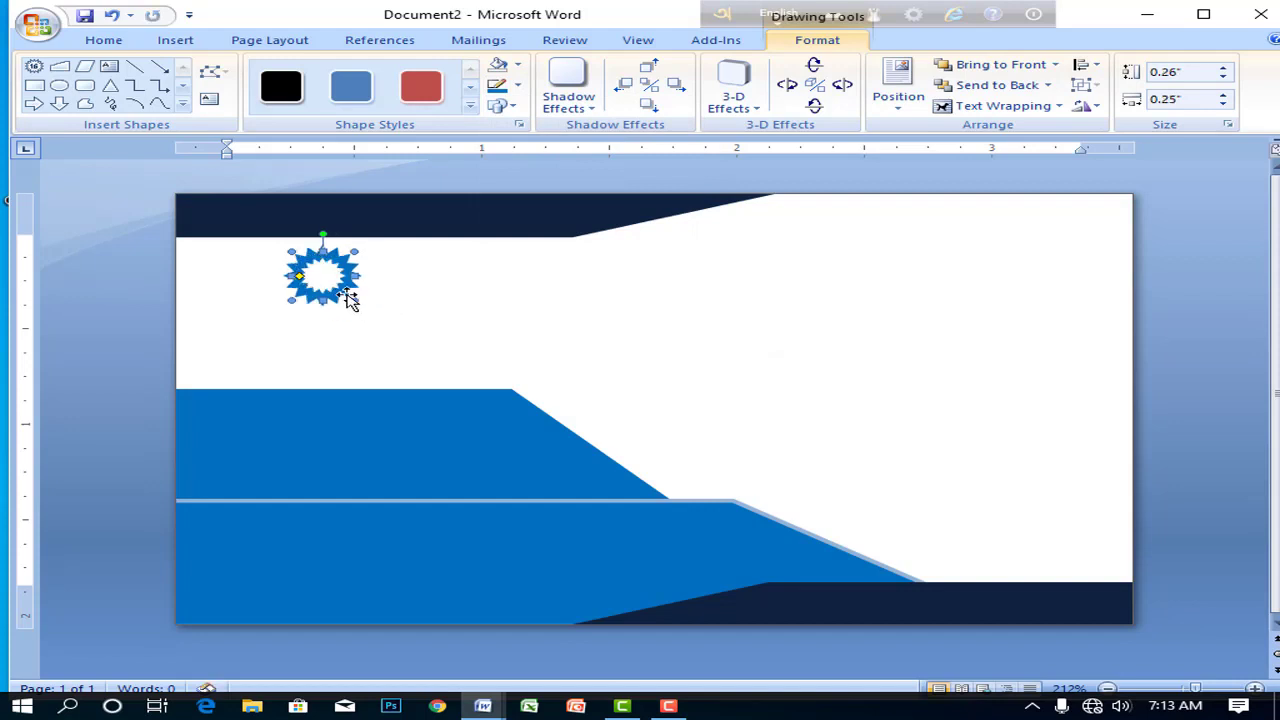
pyautogui.press('Right')
pyautogui.press('Right')
pyautogui.press('Down')
pyautogui.press('Down')
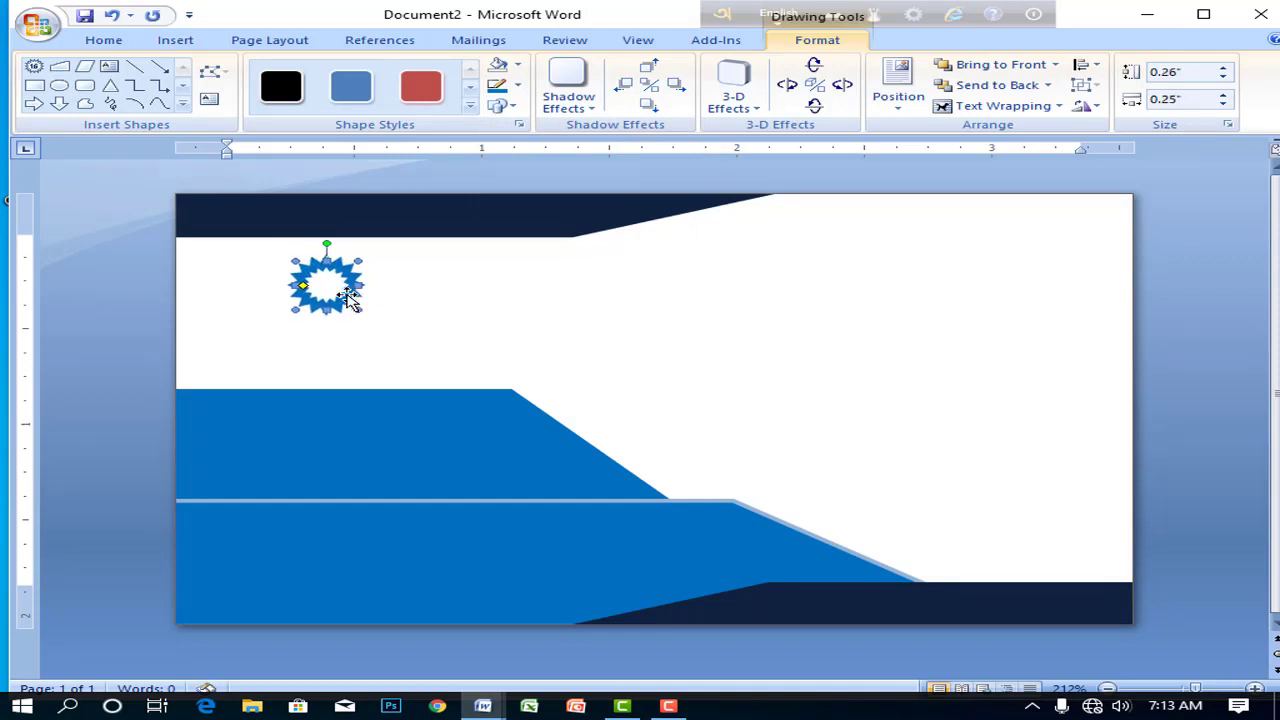
# - Lower the middle blue band's top edge to trim it to 0.5" and nudge it left
pyautogui.click(399, 419)
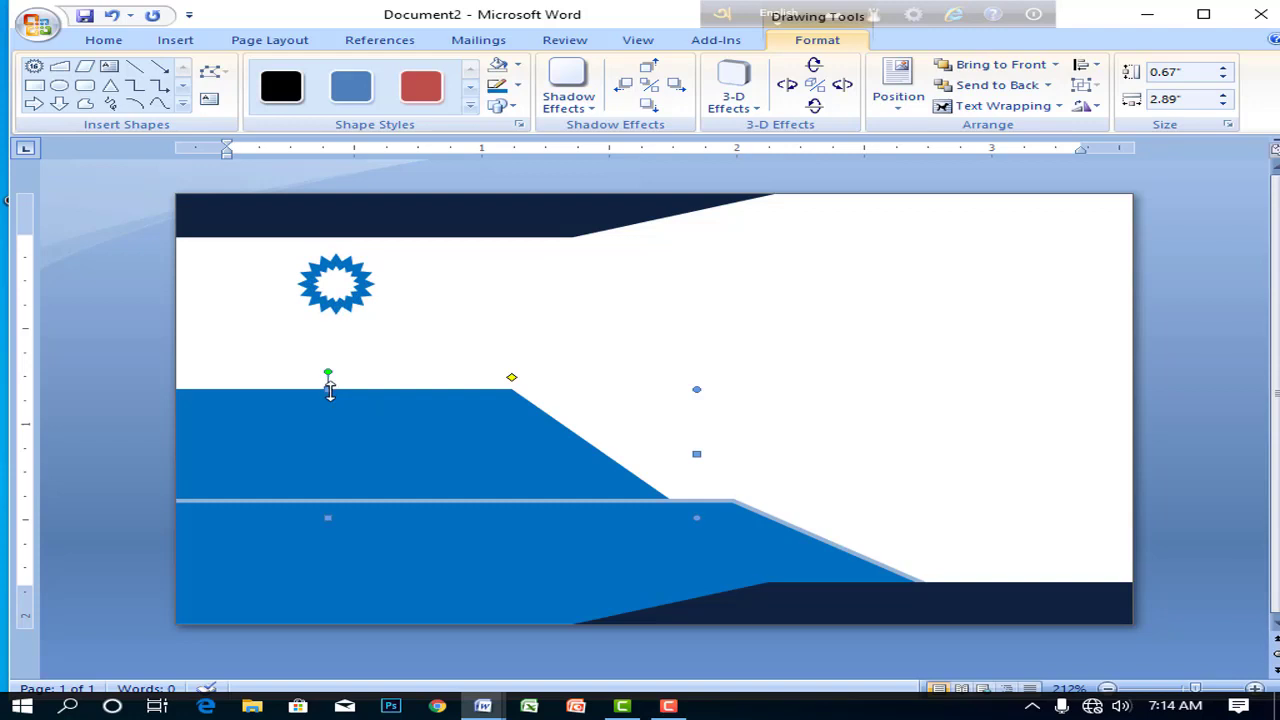
pyautogui.moveTo(330, 409); pyautogui.dragTo(331, 421)
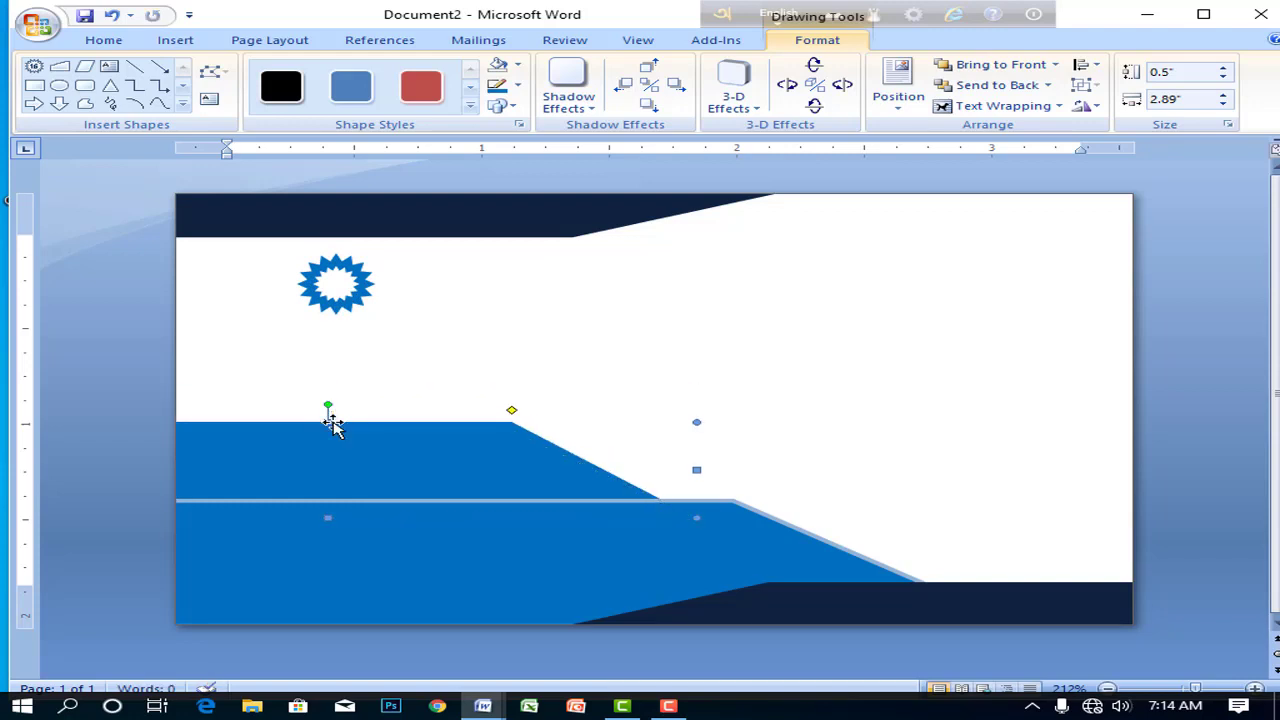
pyautogui.hotkey('ctrl', 'Left')
pyautogui.hotkey('ctrl', 'Left')
pyautogui.hotkey('ctrl', 'Left')
pyautogui.hotkey('ctrl', 'Left')
pyautogui.hotkey('ctrl', 'Left')
pyautogui.hotkey('ctrl', 'Left')
pyautogui.hotkey('ctrl', 'Left')
pyautogui.hotkey('ctrl', 'Left')
pyautogui.hotkey('ctrl', 'Left')
pyautogui.hotkey('ctrl', 'Left')
pyautogui.hotkey('ctrl', 'Left')
pyautogui.hotkey('ctrl', 'Left')
pyautogui.hotkey('ctrl', 'Left')
pyautogui.hotkey('ctrl', 'Left')
pyautogui.hotkey('ctrl', 'Left')
pyautogui.hotkey('ctrl', 'Left')
pyautogui.hotkey('ctrl', 'Left')
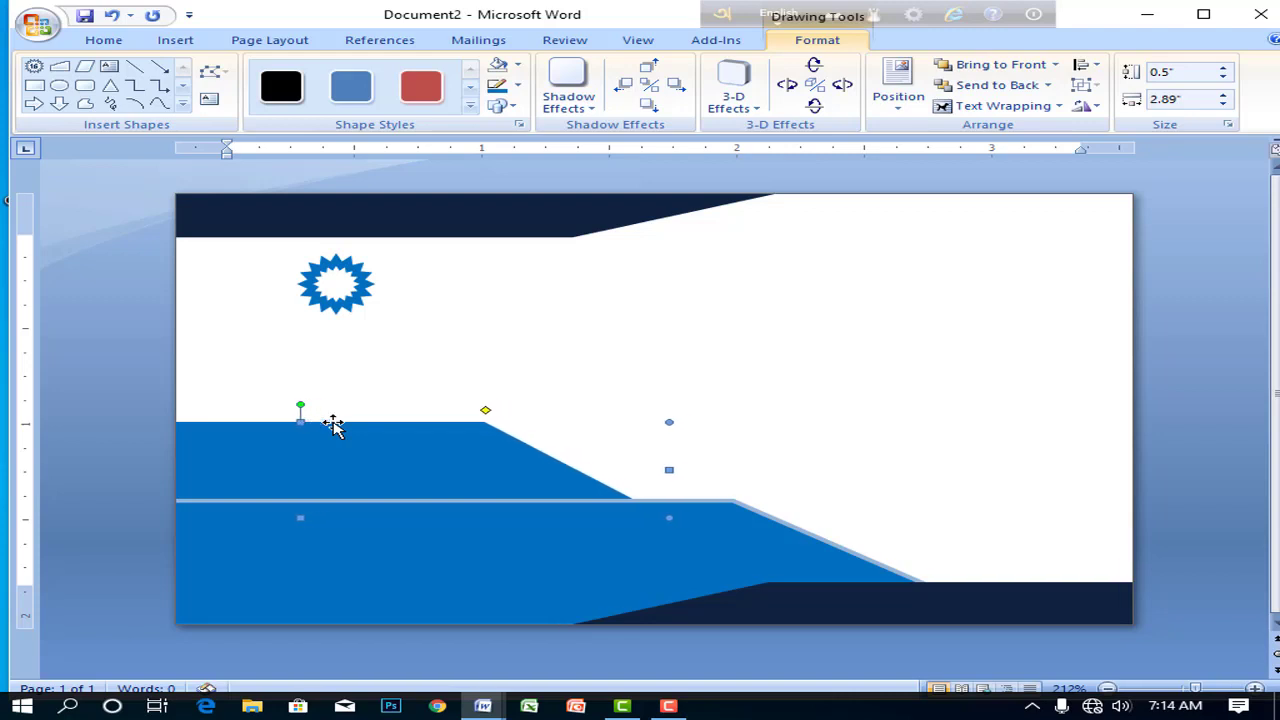
pyautogui.click(403, 510)
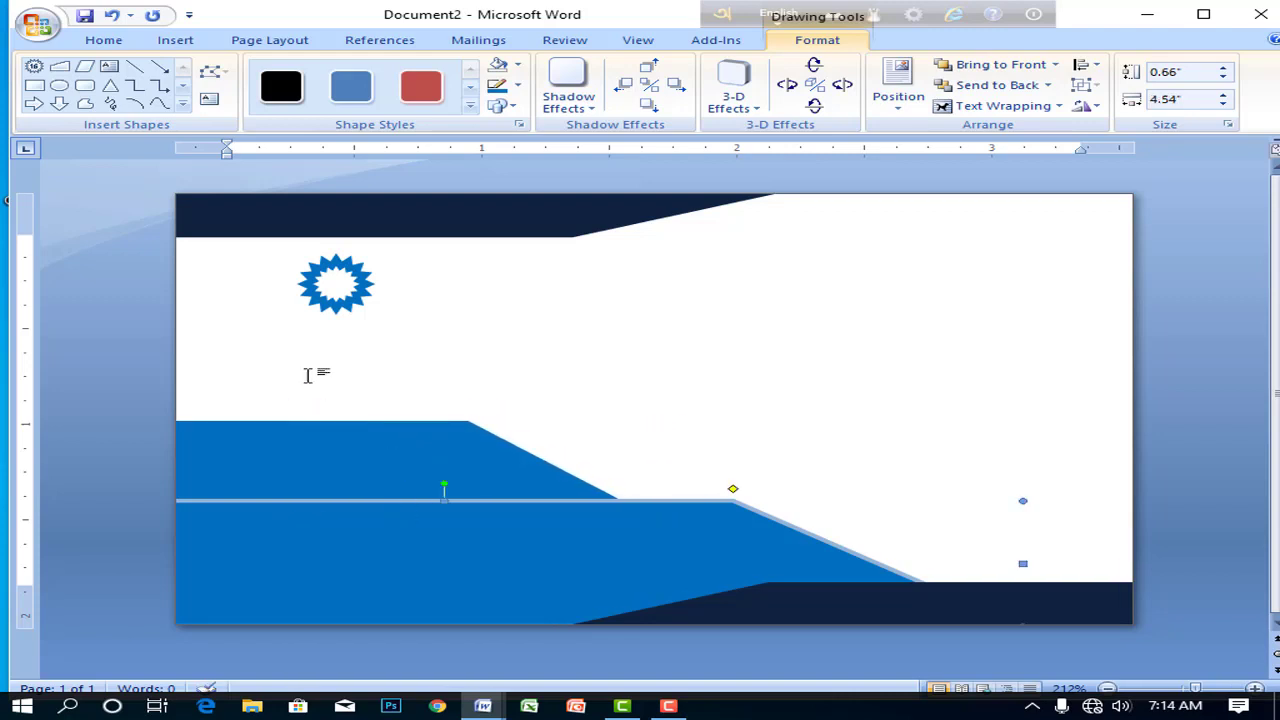
pyautogui.click(296, 367)
pyautogui.click(172, 40)
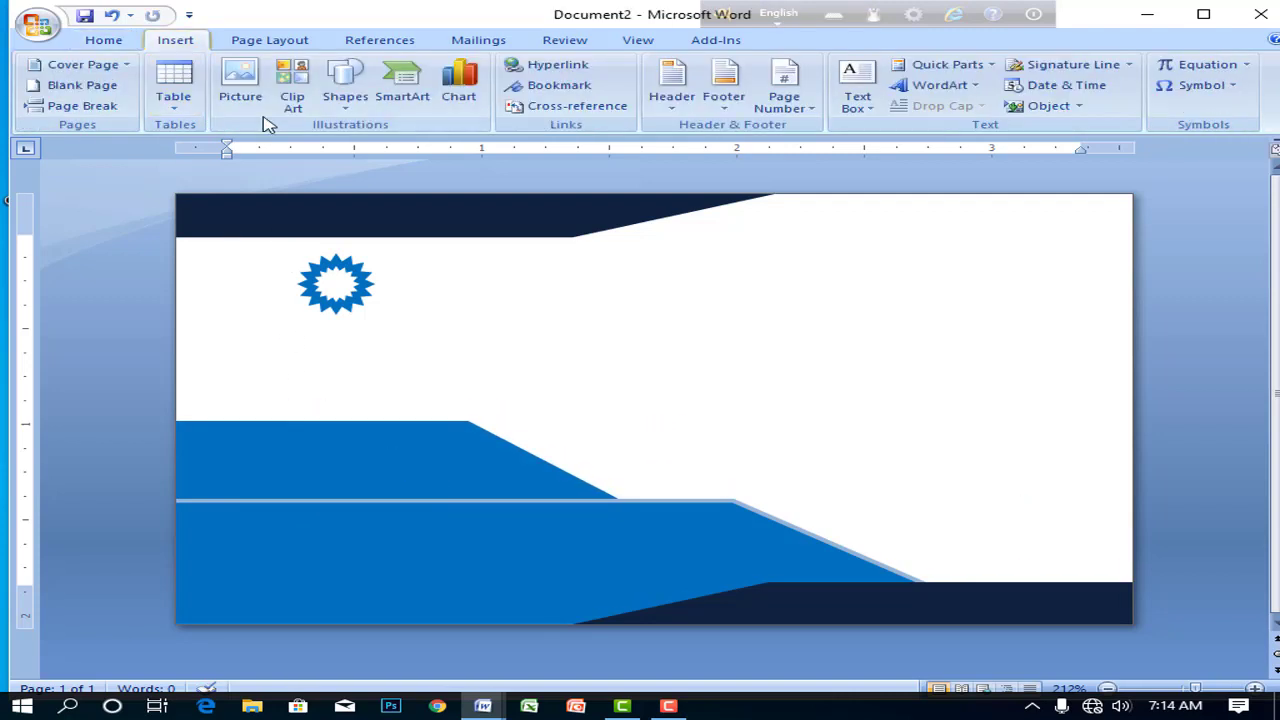
# - Draw a text box at the card's upper right reading 'COMPANY NAME' and make it shorter
pyautogui.click(338, 92)
pyautogui.click(410, 148)
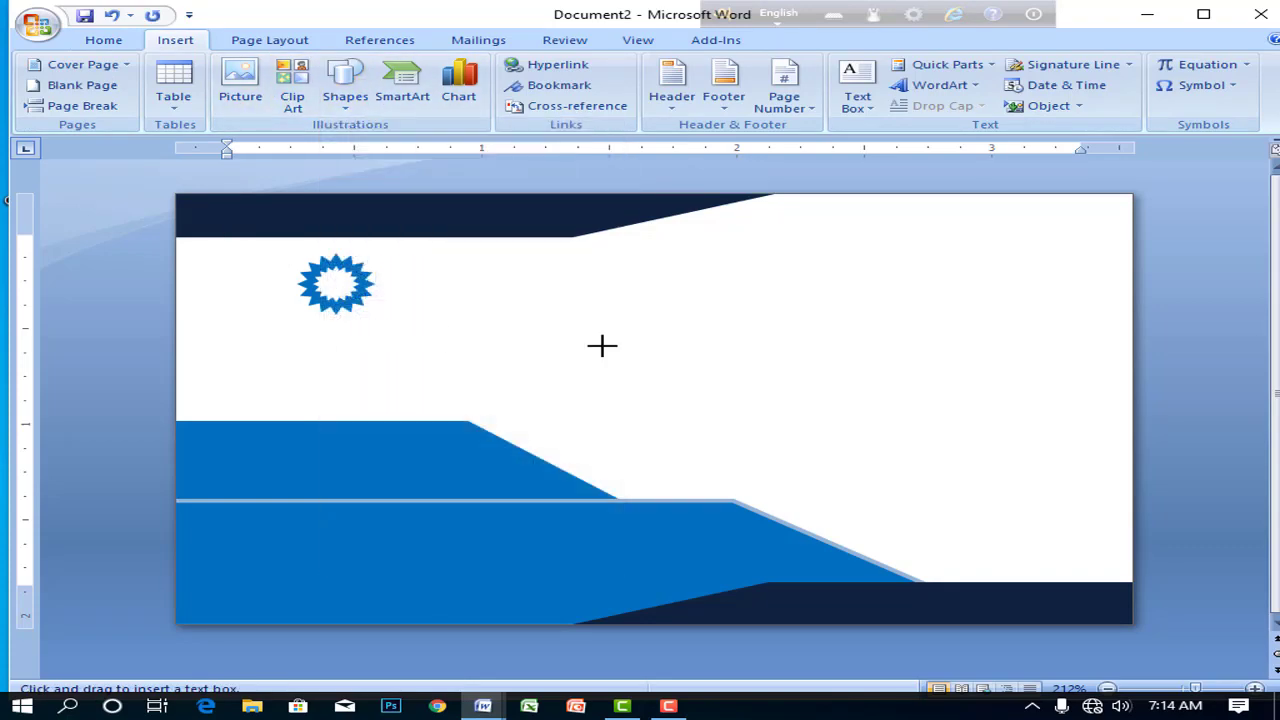
pyautogui.moveTo(568, 296); pyautogui.dragTo(980, 390)
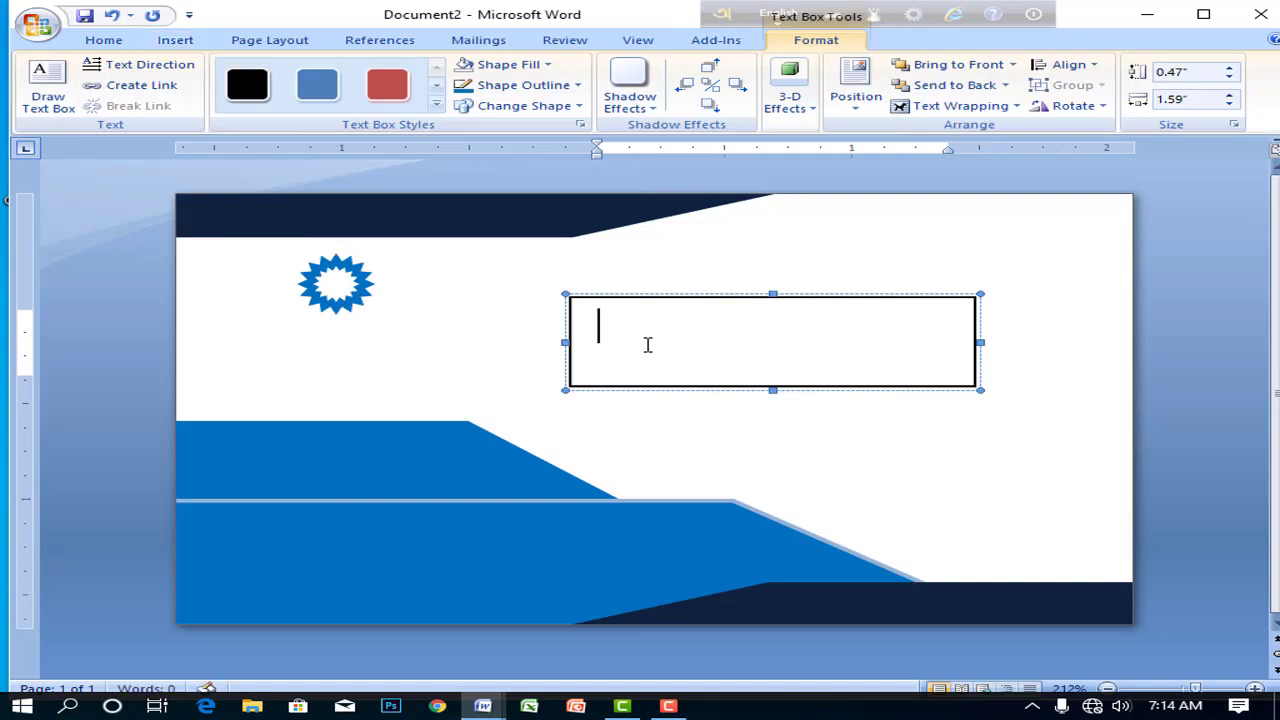
pyautogui.write('COMPANY')
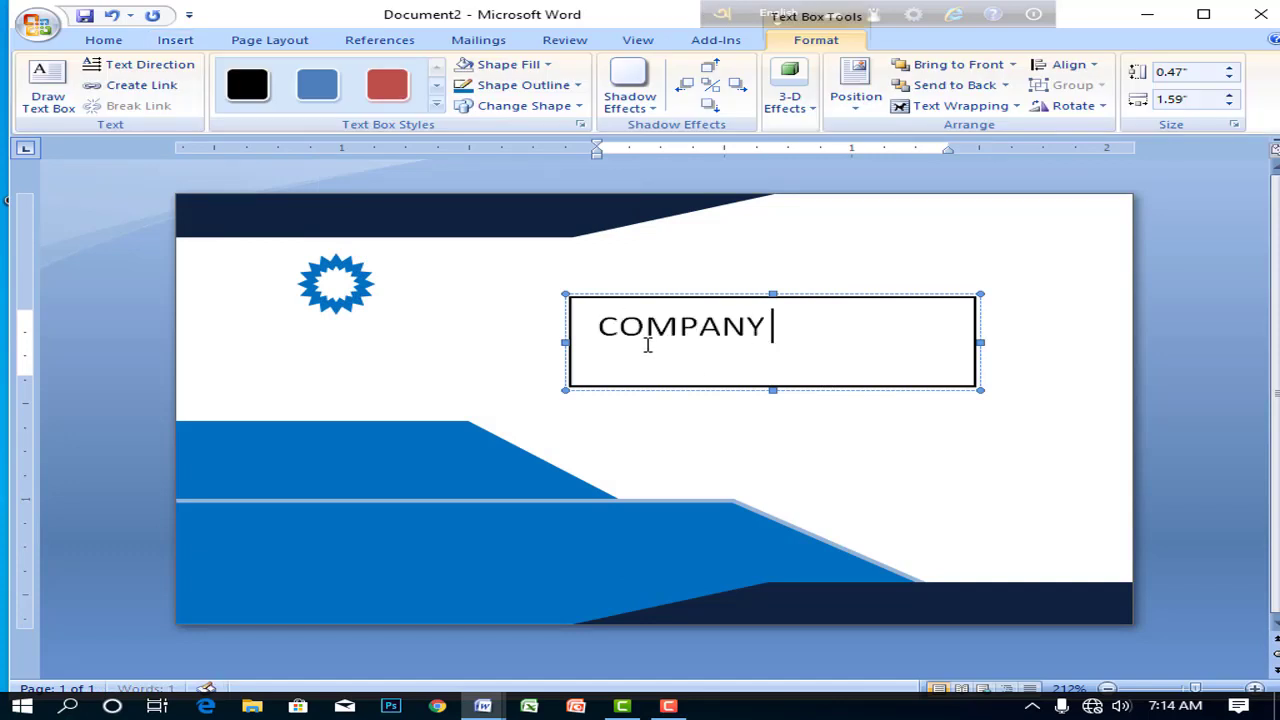
pyautogui.write(' NAME')
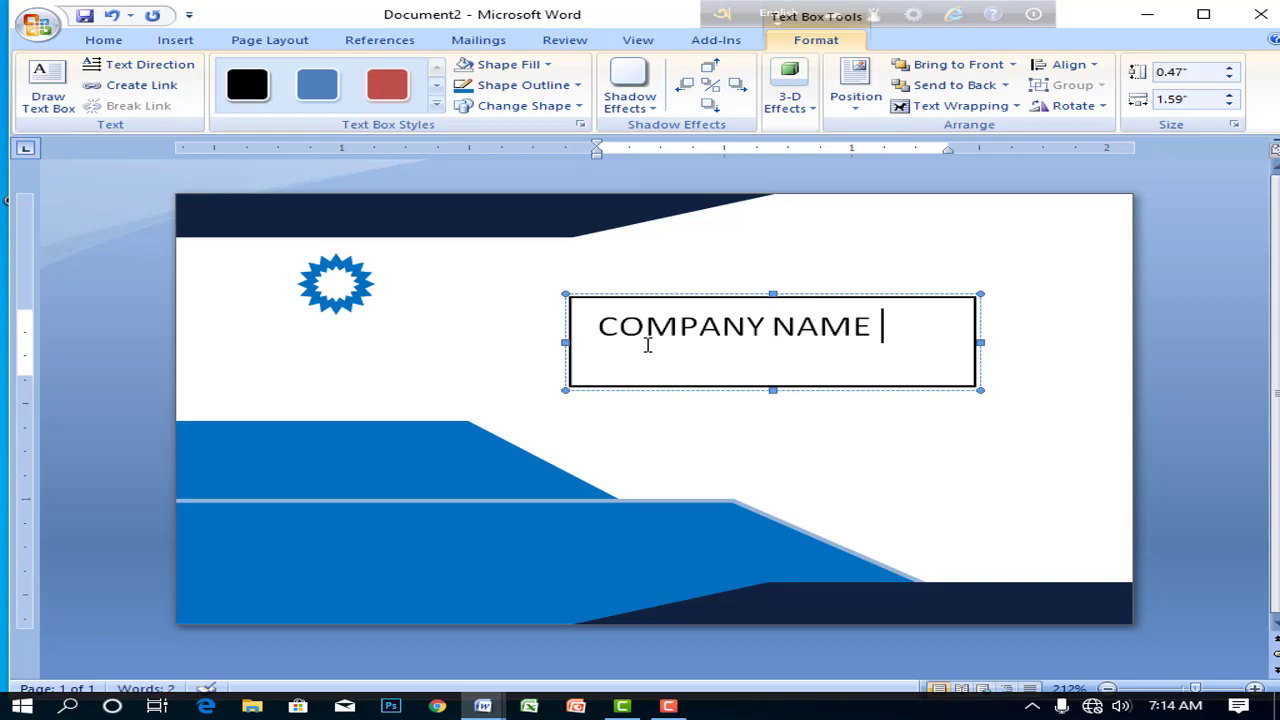
pyautogui.moveTo(770, 392); pyautogui.dragTo(772, 345)
# - Make 'COMPANY NAME' bold and enlarge the box so the text fits
pyautogui.tripleClick(685, 335)
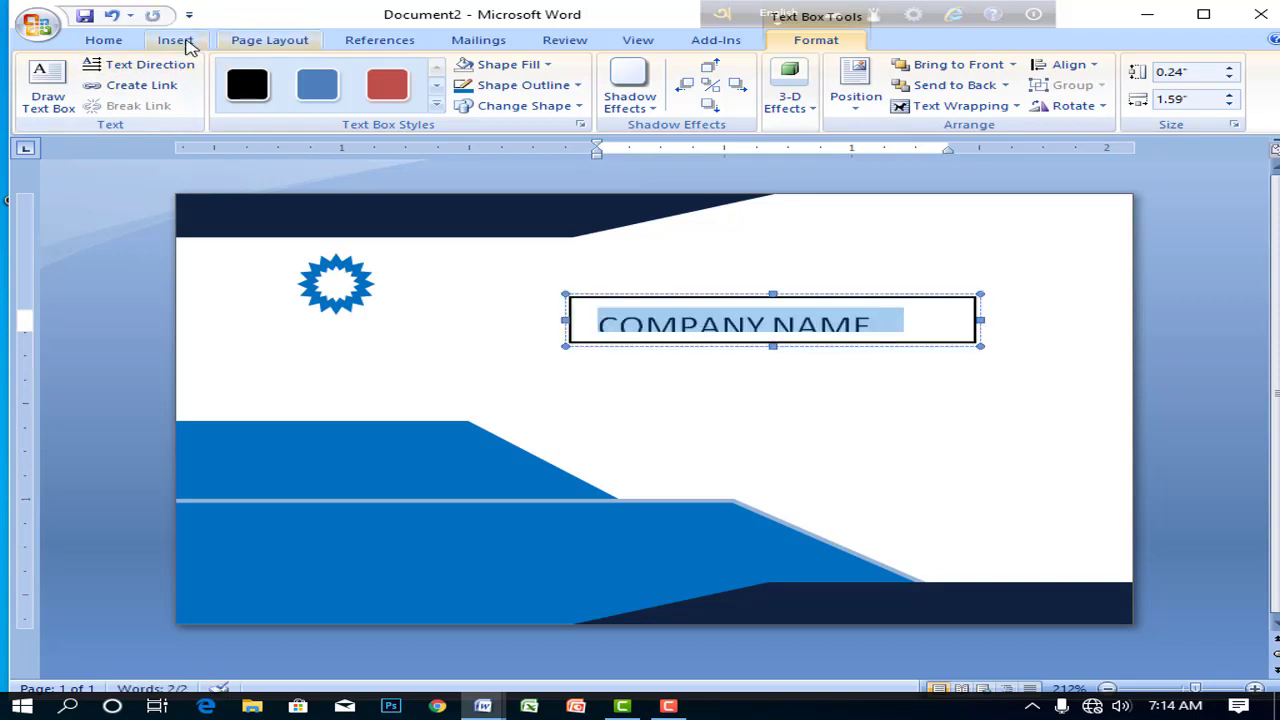
pyautogui.click(103, 40)
pyautogui.click(131, 99)
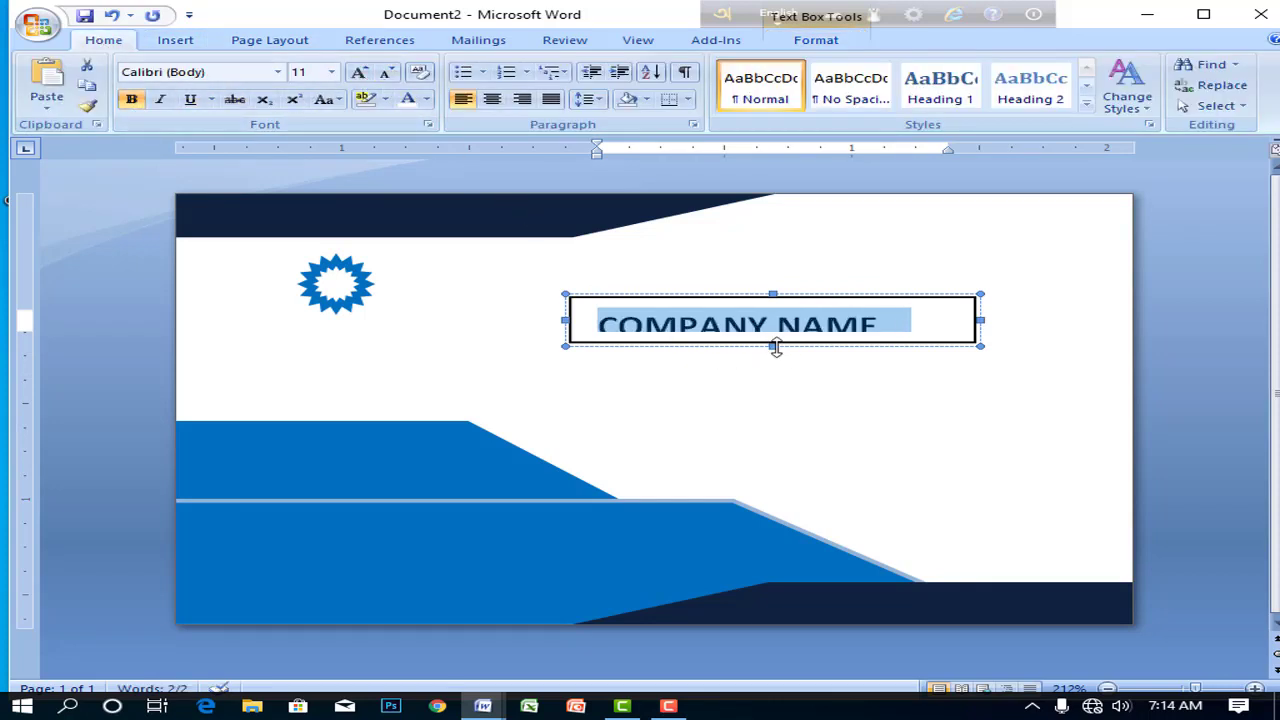
pyautogui.moveTo(776, 347); pyautogui.dragTo(774, 361)
pyautogui.click(880, 330)
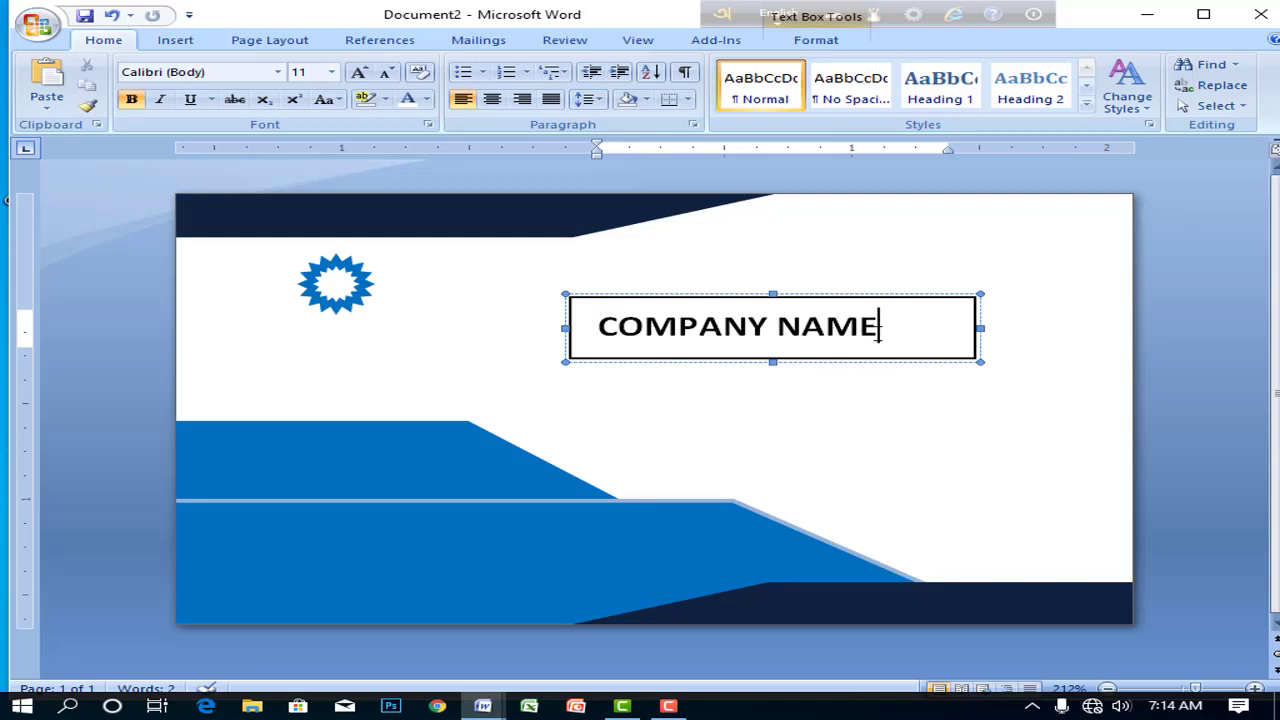
# - Move the COMPANY NAME box beneath the star logo
pyautogui.moveTo(970, 328); pyautogui.dragTo(564, 338)
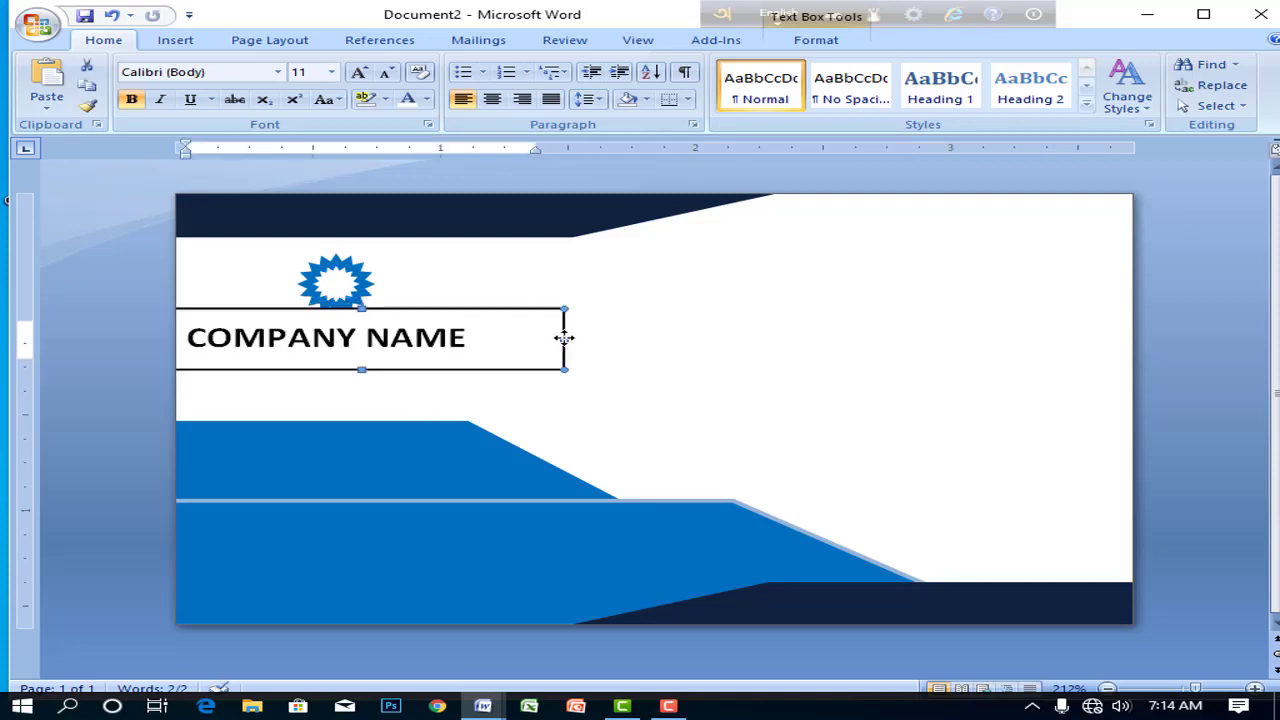
pyautogui.press('Right')
pyautogui.press('Right')
pyautogui.press('Right')
pyautogui.press('Right')
pyautogui.press('Right')
pyautogui.press('Right')
pyautogui.press('Right')
pyautogui.press('Right')
pyautogui.press('Right')
pyautogui.press('Right')
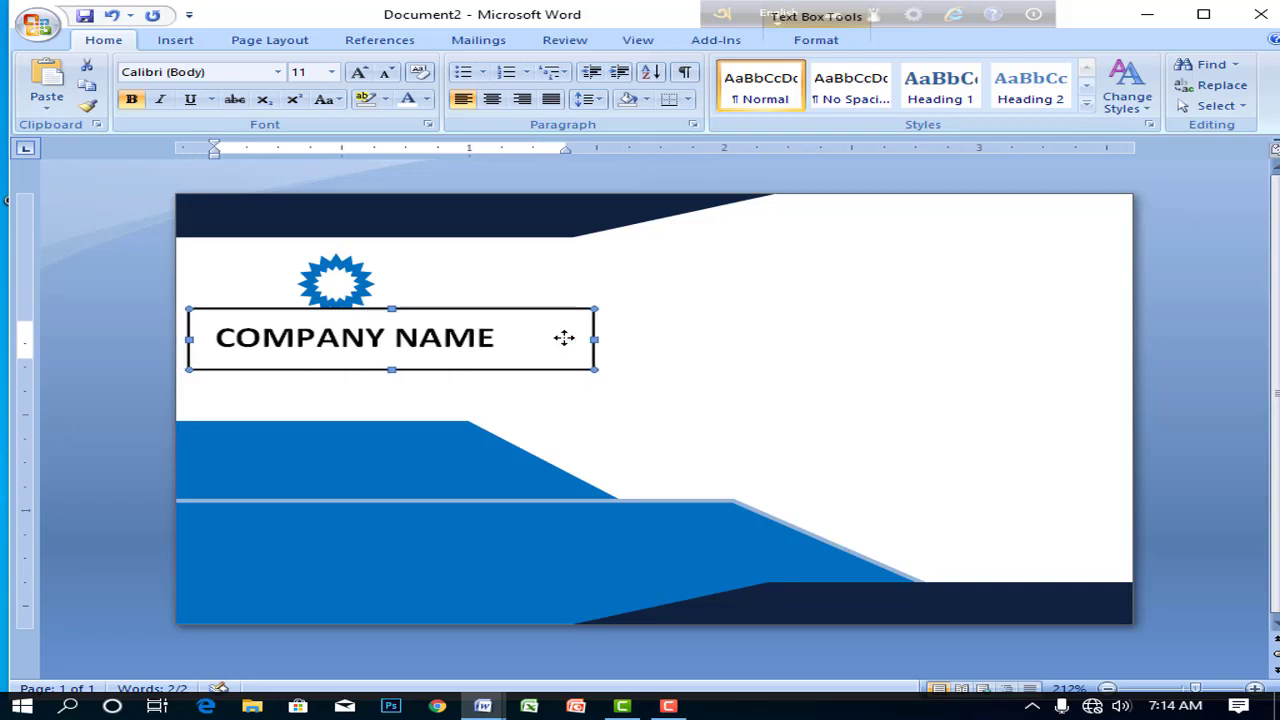
pyautogui.press('Down')
pyautogui.press('Down')
pyautogui.press('Up')
pyautogui.press('Up')
pyautogui.press('Left')
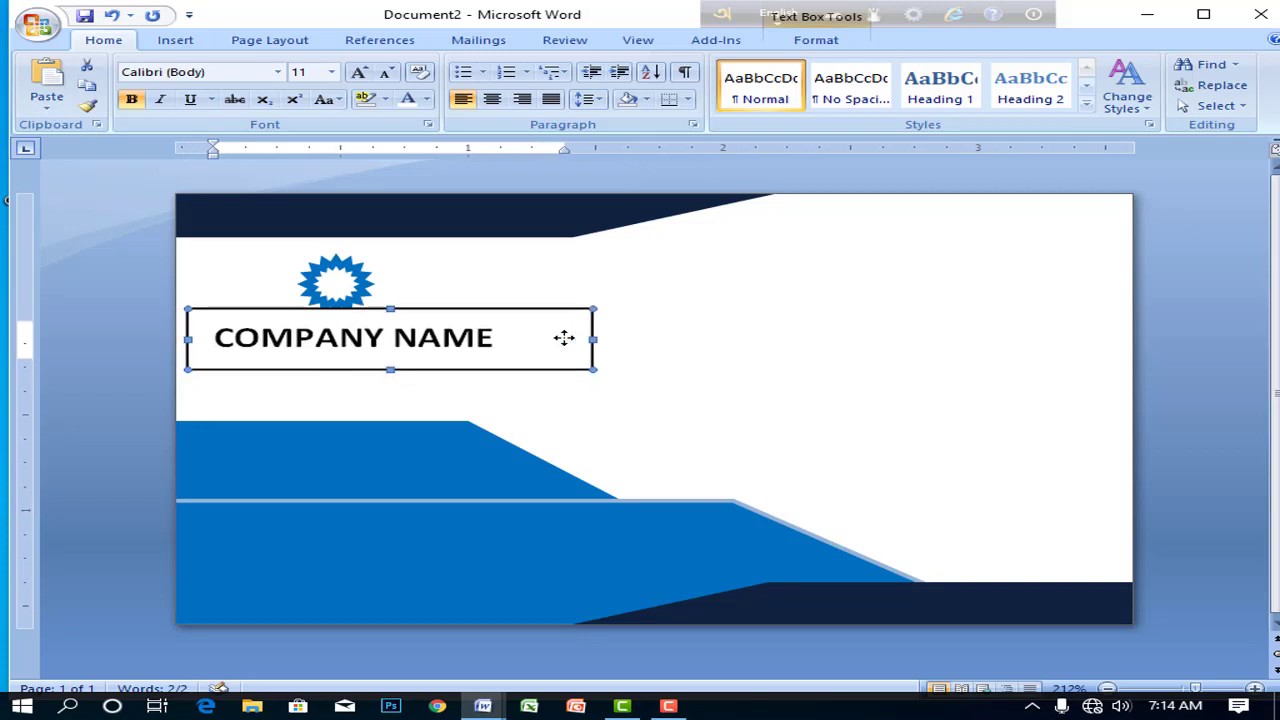
pyautogui.press('Left')
pyautogui.press('Left')
pyautogui.press('Left')
pyautogui.press('Left')
pyautogui.press('Up')
pyautogui.press('Up')
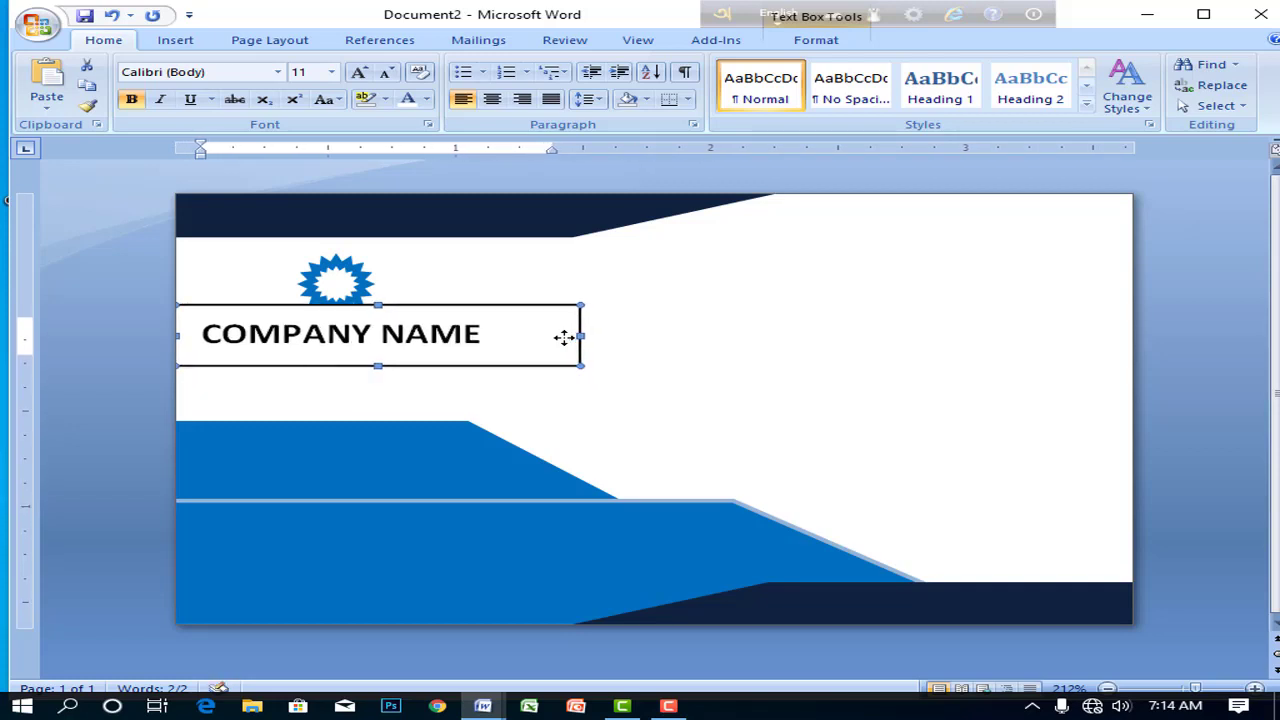
# - Set the COMPANY NAME box to no fill and no outline
pyautogui.doubleClick(455, 305)
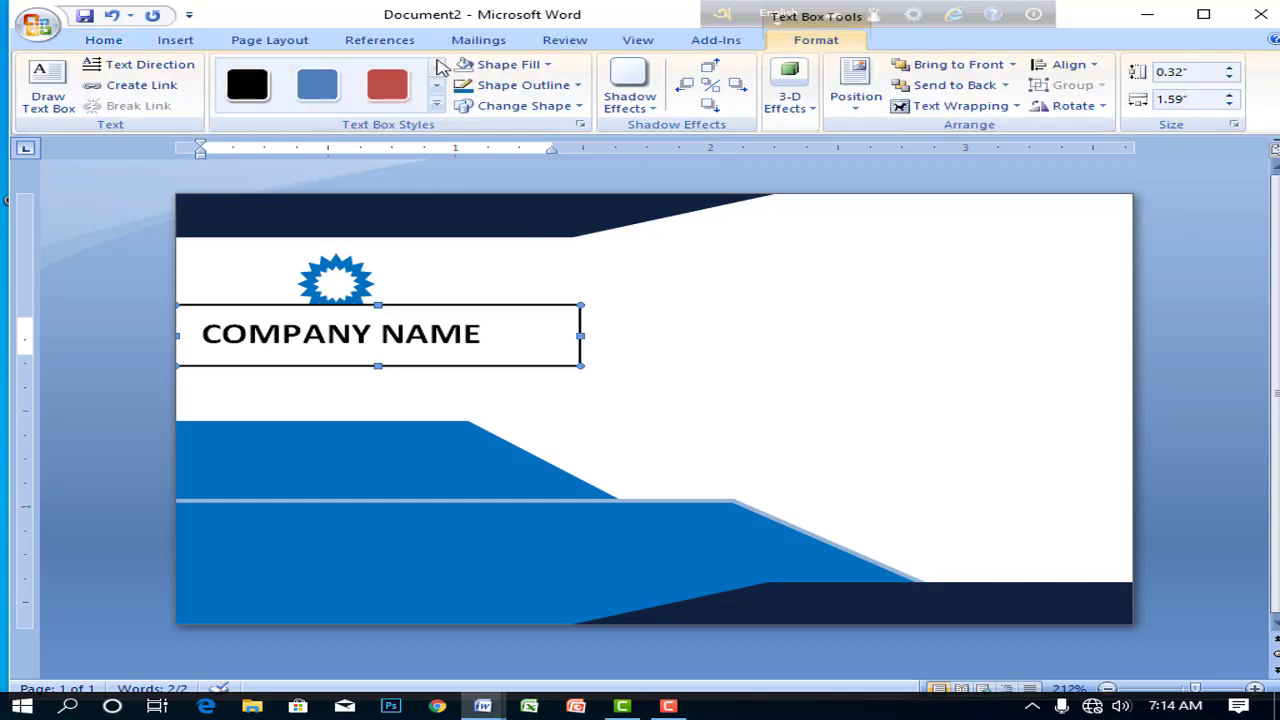
pyautogui.click(548, 65)
pyautogui.click(500, 227)
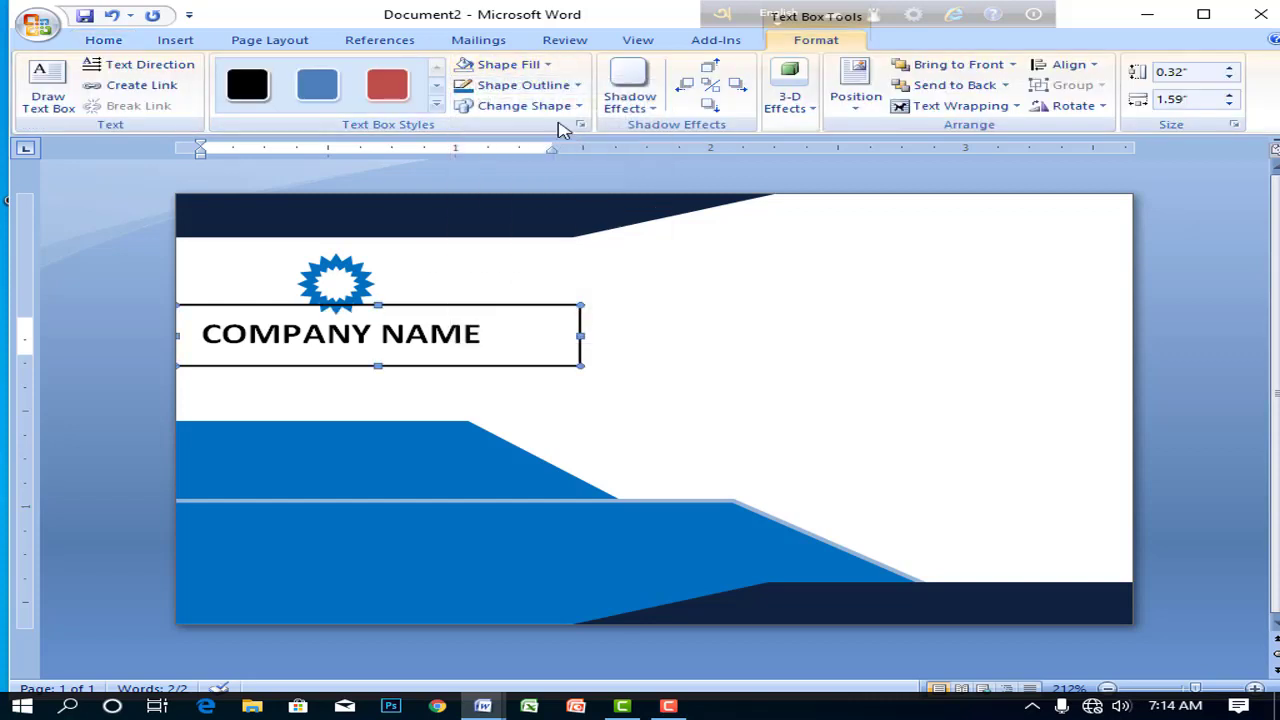
pyautogui.click(562, 85)
pyautogui.click(474, 247)
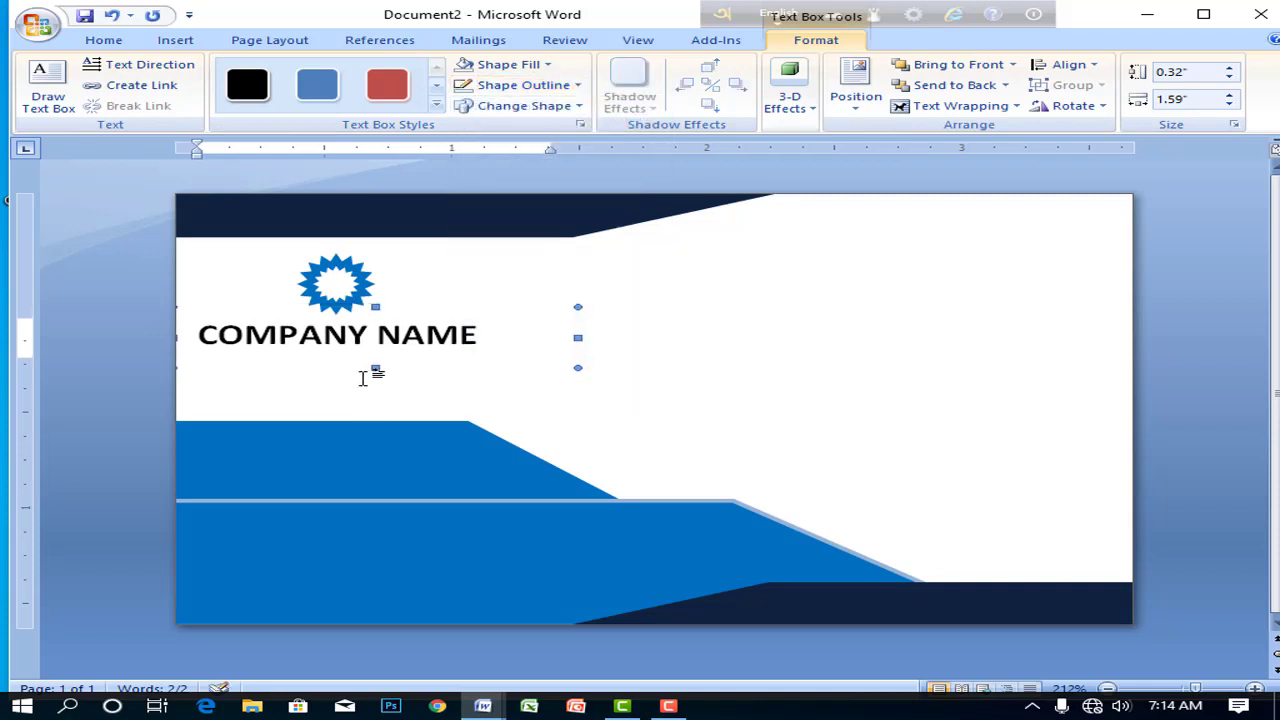
pyautogui.click(489, 401)
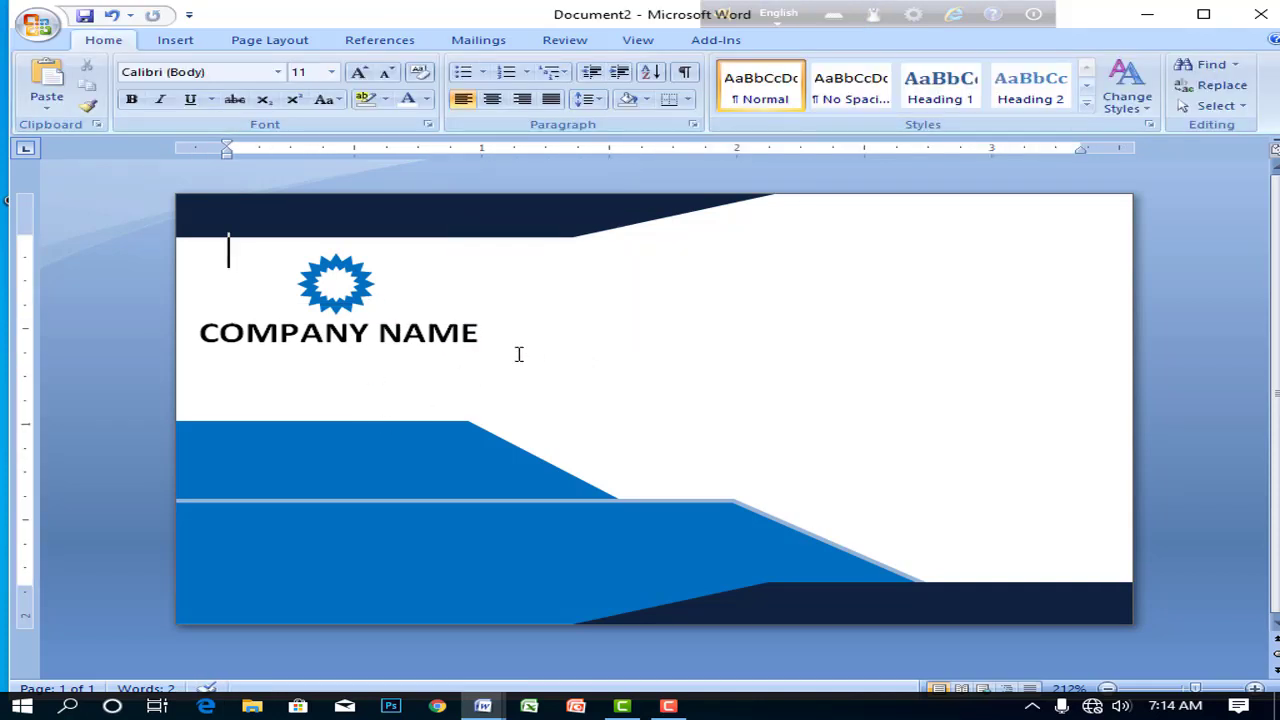
# - Draw a second text box holding the tagline 'Your tagline here' and make it taller
pyautogui.click(175, 40)
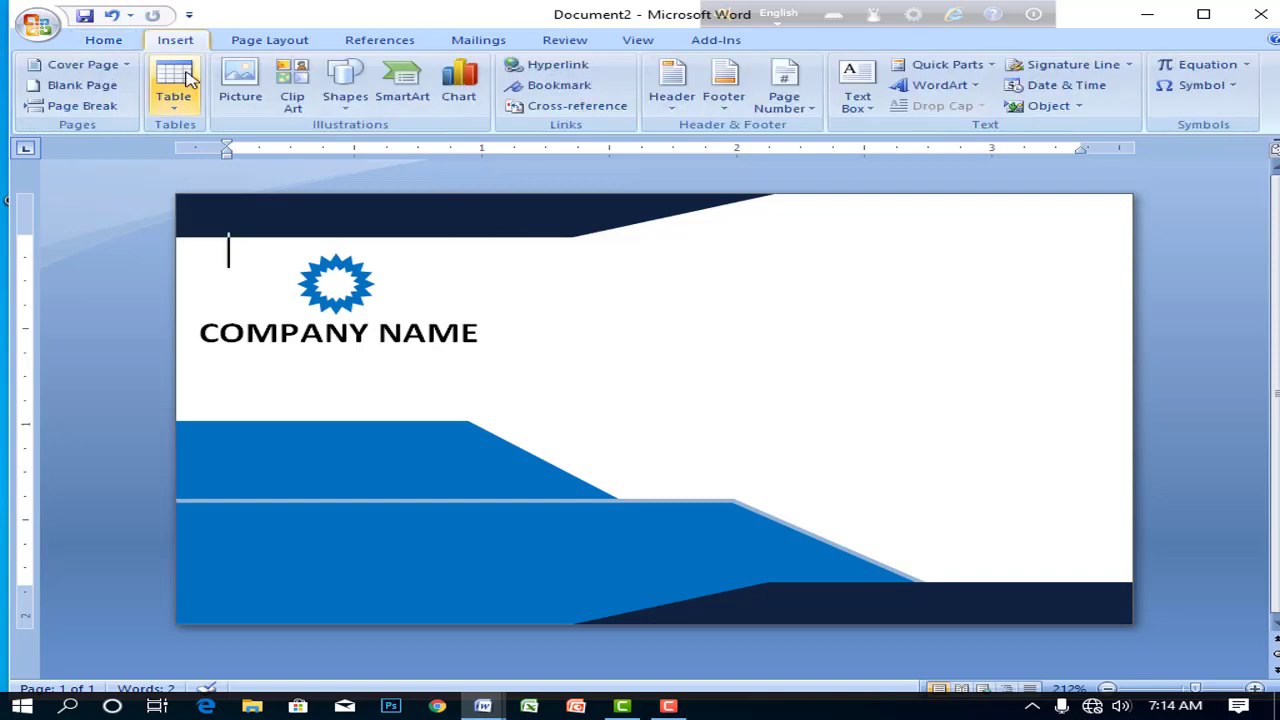
pyautogui.click(343, 90)
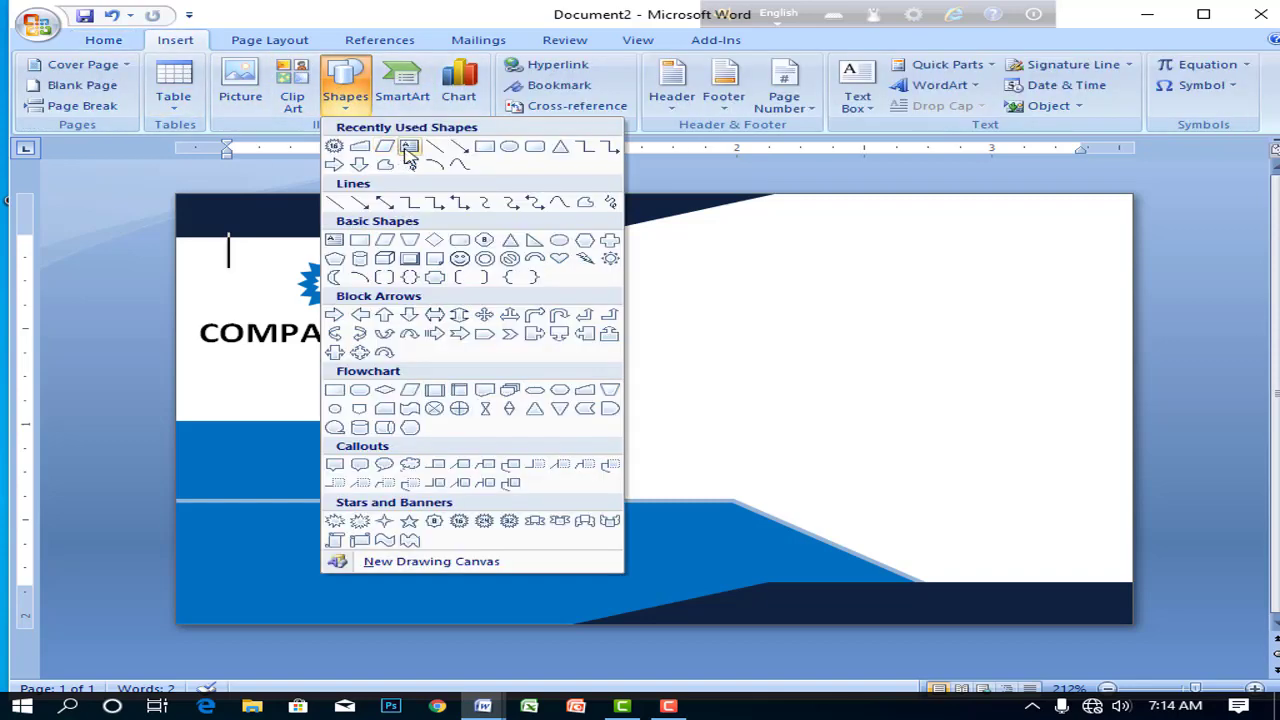
pyautogui.click(411, 152)
pyautogui.moveTo(643, 285); pyautogui.dragTo(1032, 334)
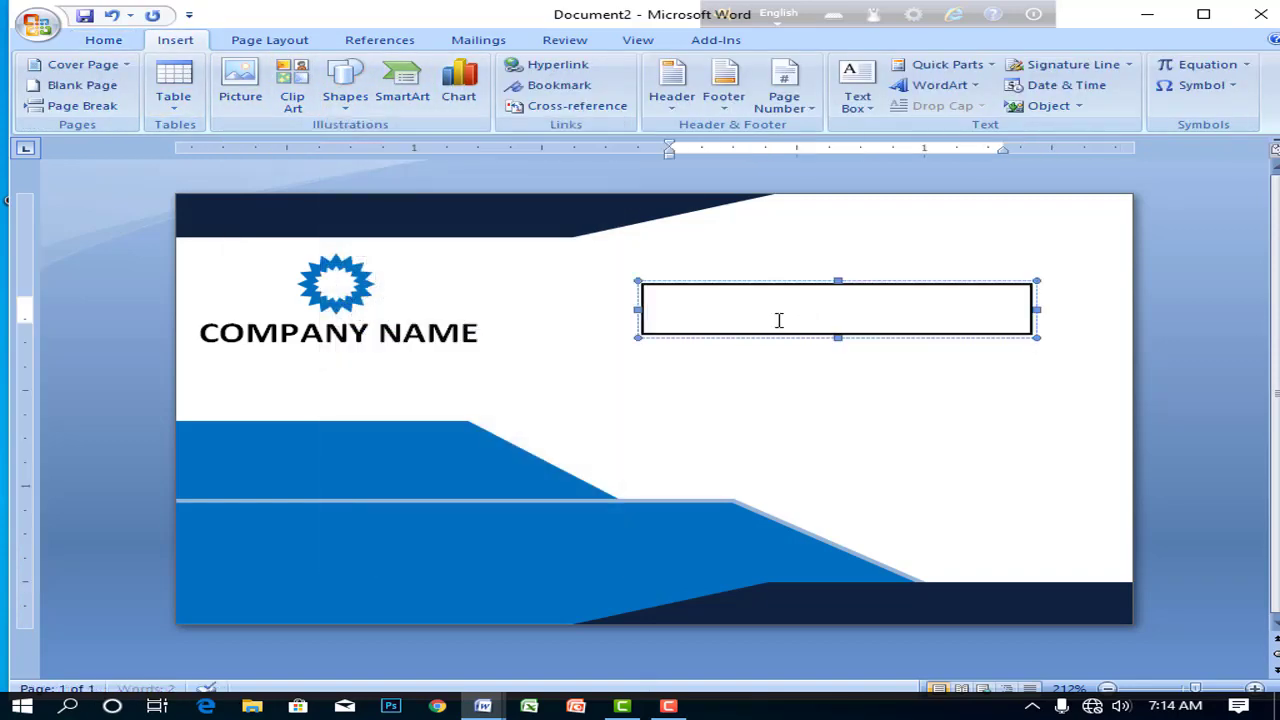
pyautogui.write('Y')
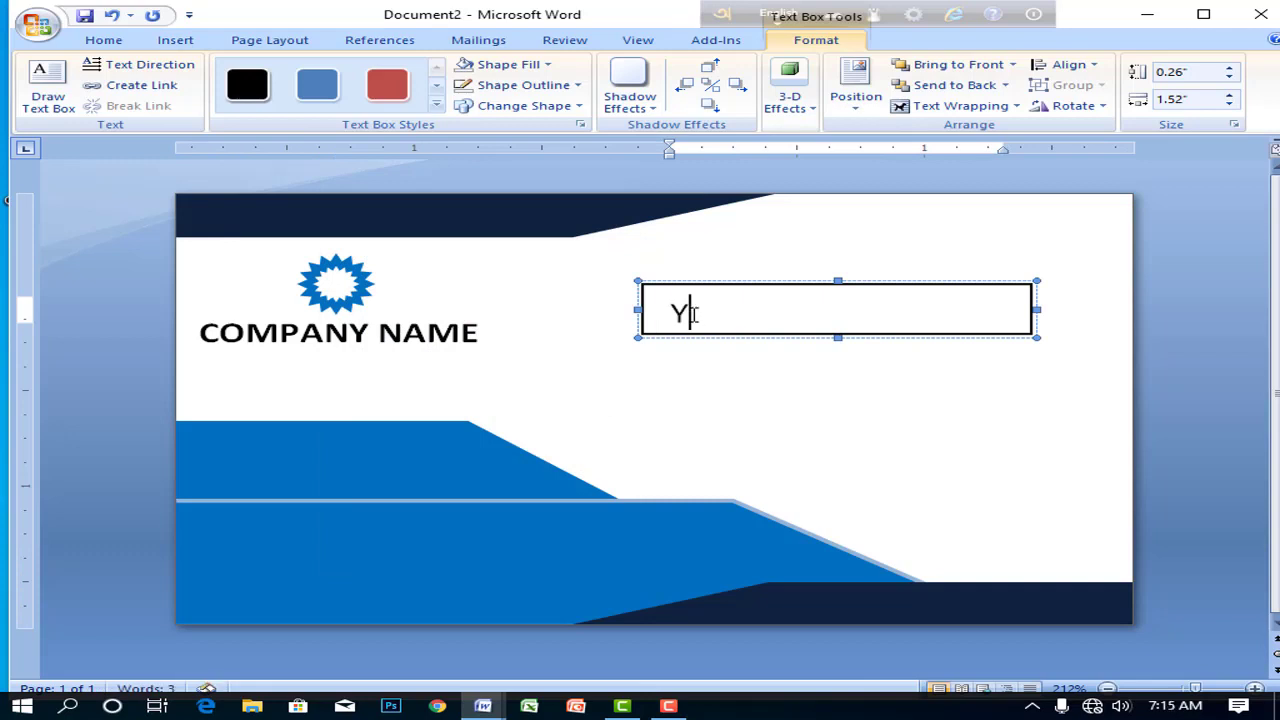
pyautogui.write('our tagline here')
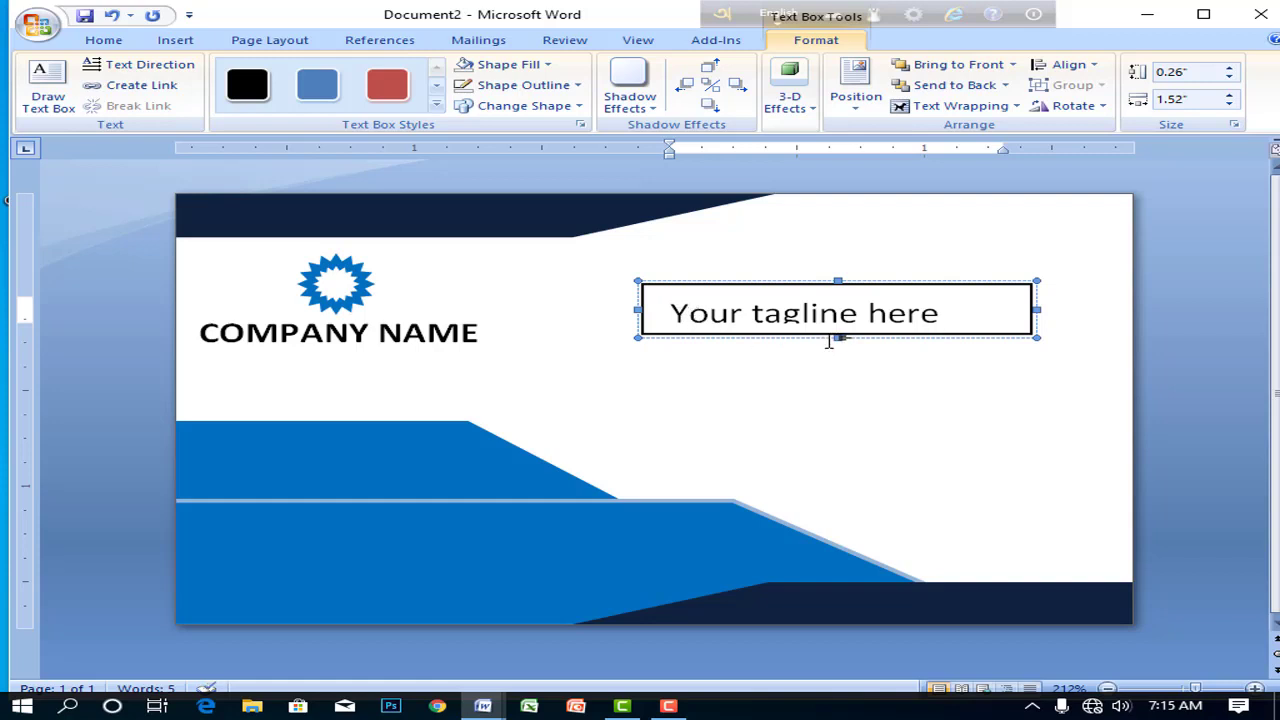
pyautogui.moveTo(840, 338); pyautogui.dragTo(840, 358)
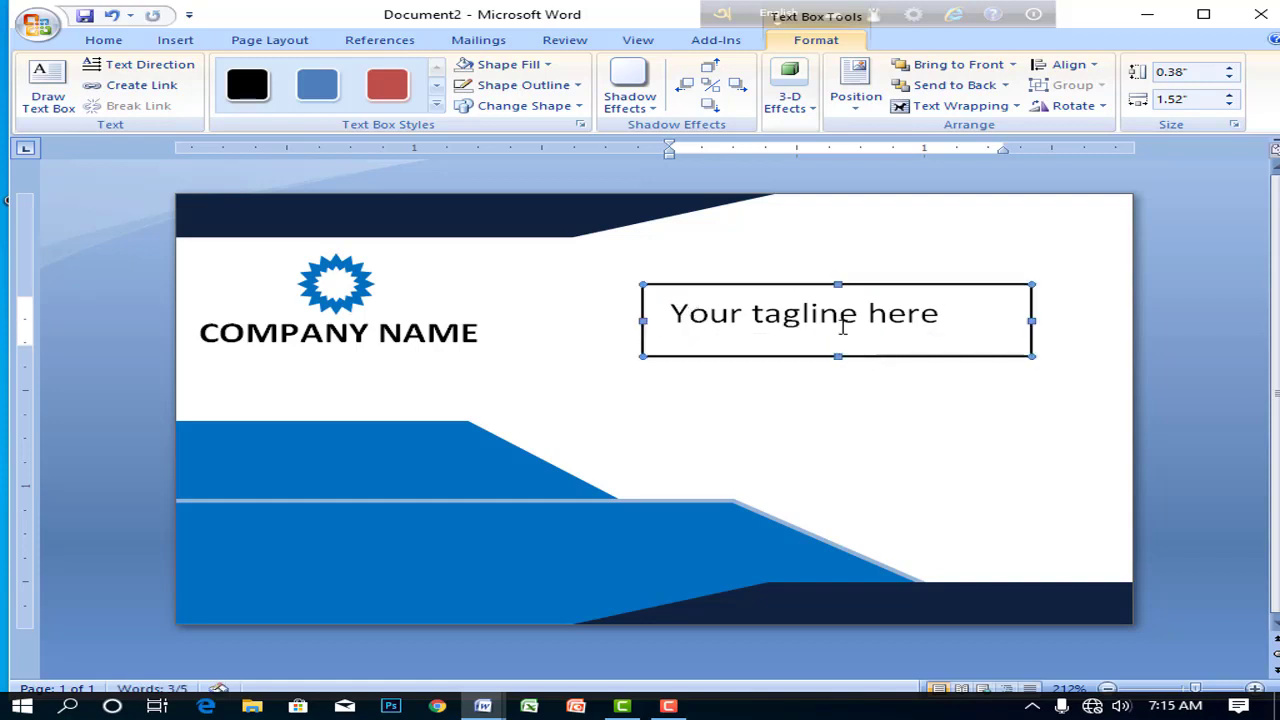
# - Reduce the tagline font size to 6 and narrow its box
pyautogui.tripleClick(868, 313)
pyautogui.click(103, 40)
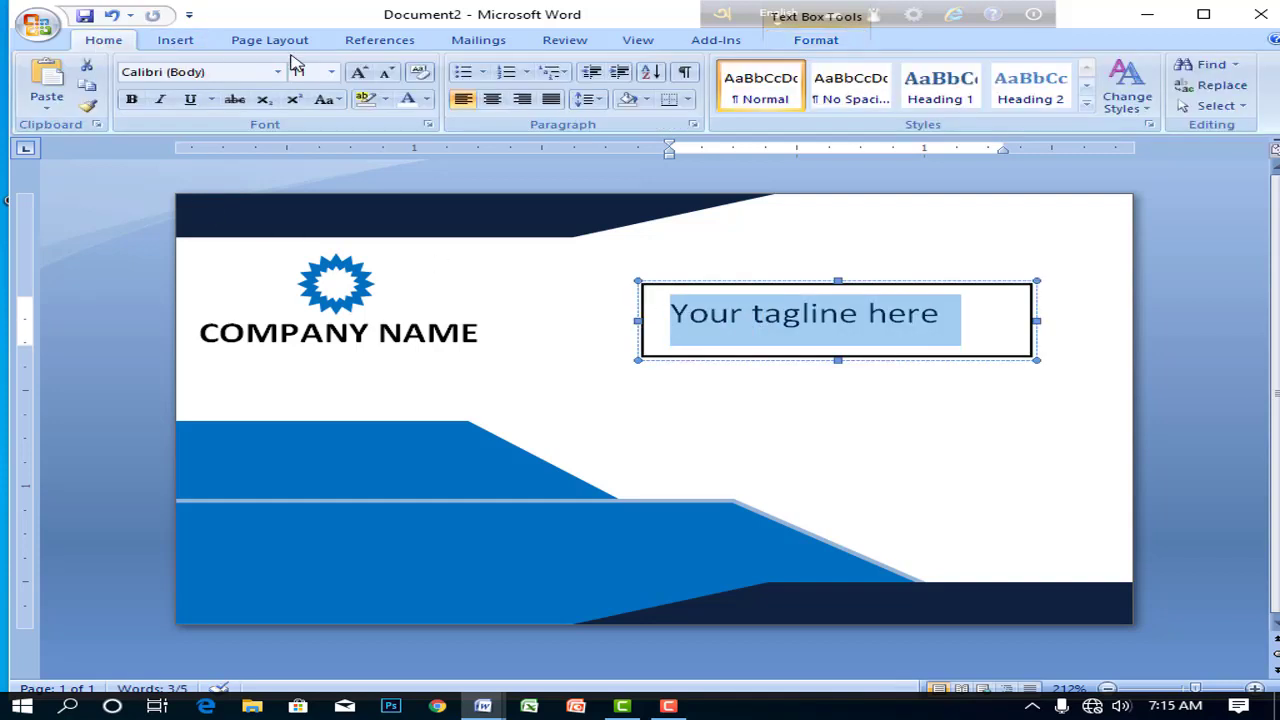
pyautogui.click(386, 74)
pyautogui.click(386, 74)
pyautogui.click(386, 74)
pyautogui.click(386, 74)
pyautogui.click(386, 74)
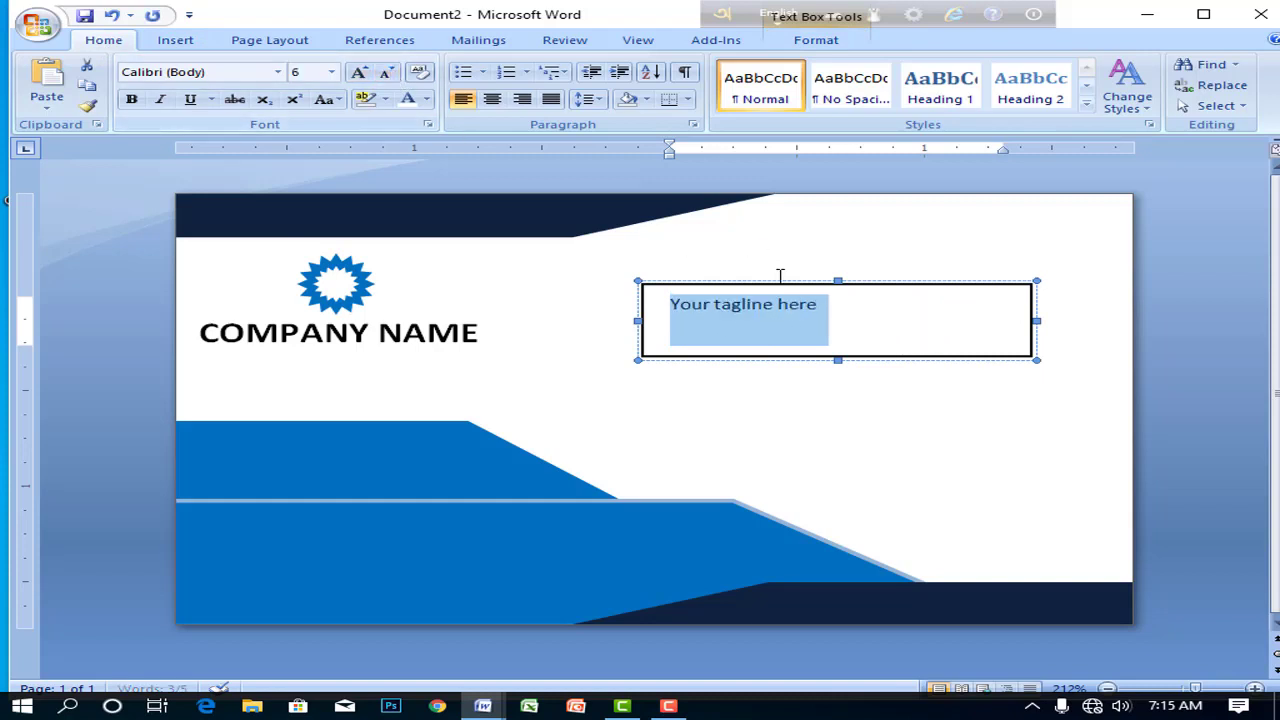
pyautogui.click(828, 313)
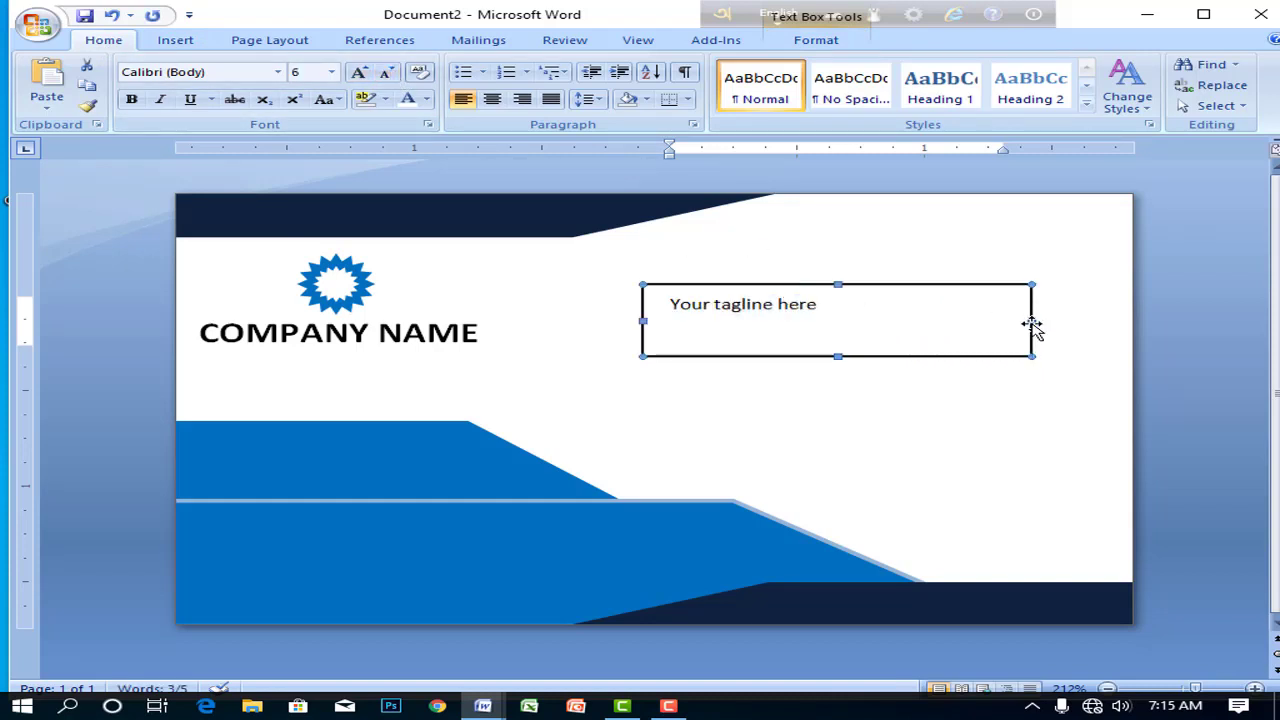
pyautogui.moveTo(1032, 325); pyautogui.dragTo(866, 322)
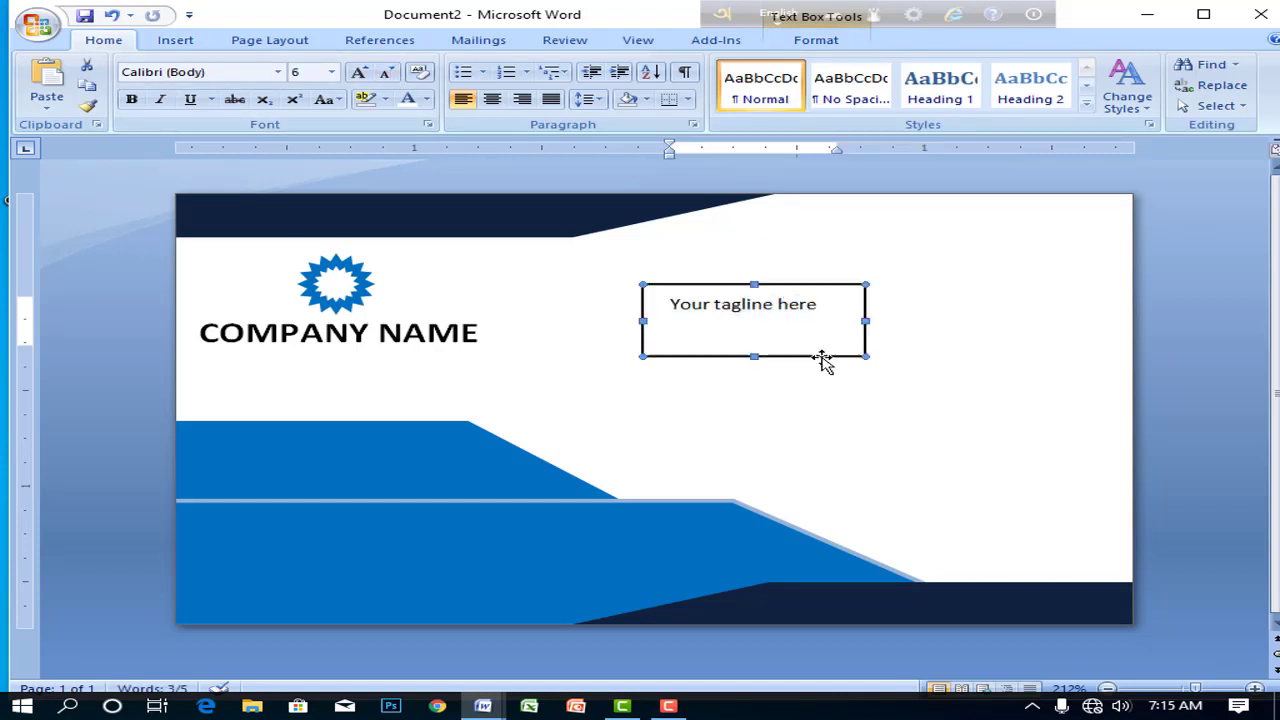
# - Shorten the tagline box and move it just under COMPANY NAME
pyautogui.click(760, 362)
pyautogui.click(763, 356)
pyautogui.moveTo(757, 357); pyautogui.dragTo(752, 331)
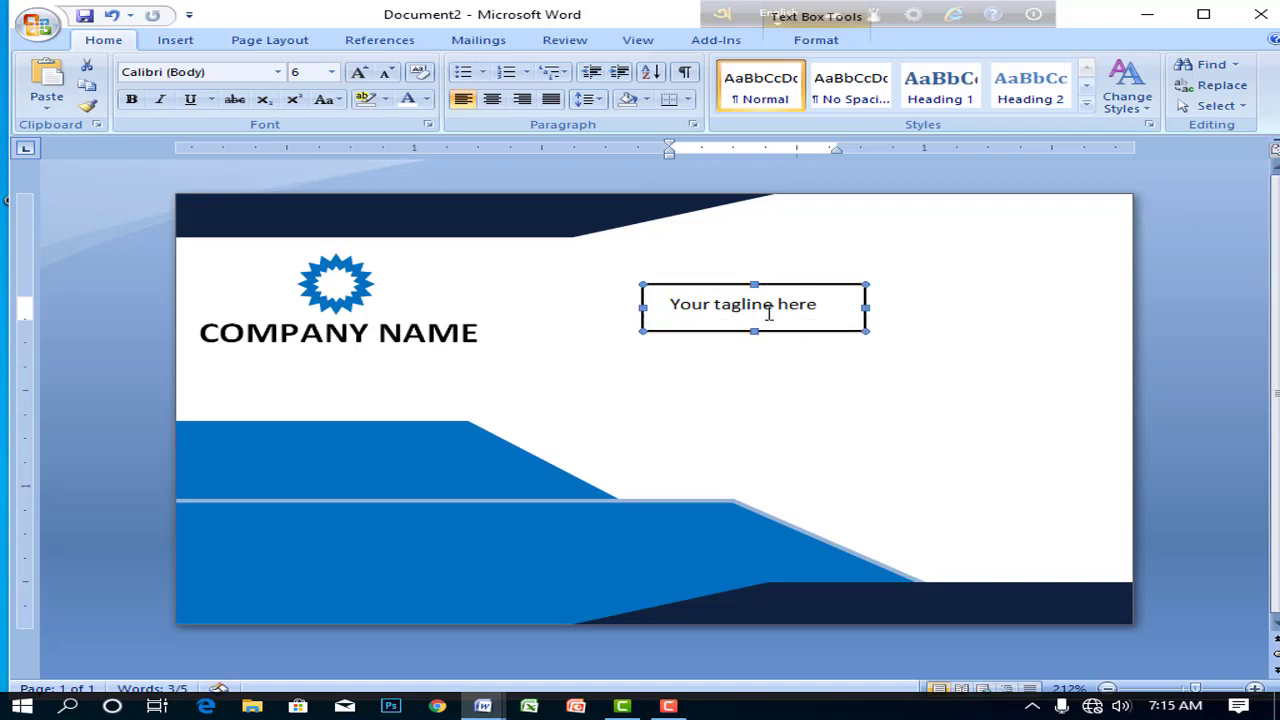
pyautogui.click(763, 290)
pyautogui.moveTo(540, 333); pyautogui.dragTo(342, 350)
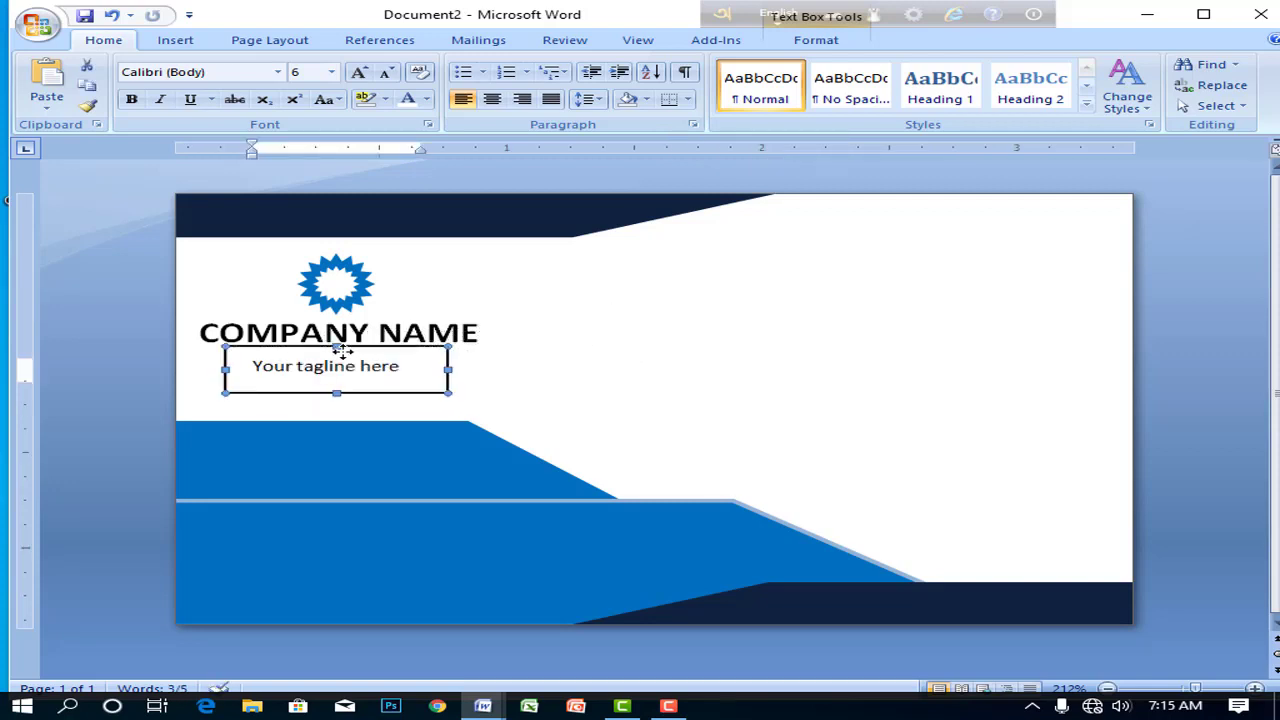
pyautogui.press('Left')
pyautogui.press('Left')
pyautogui.press('Left')
pyautogui.press('Up')
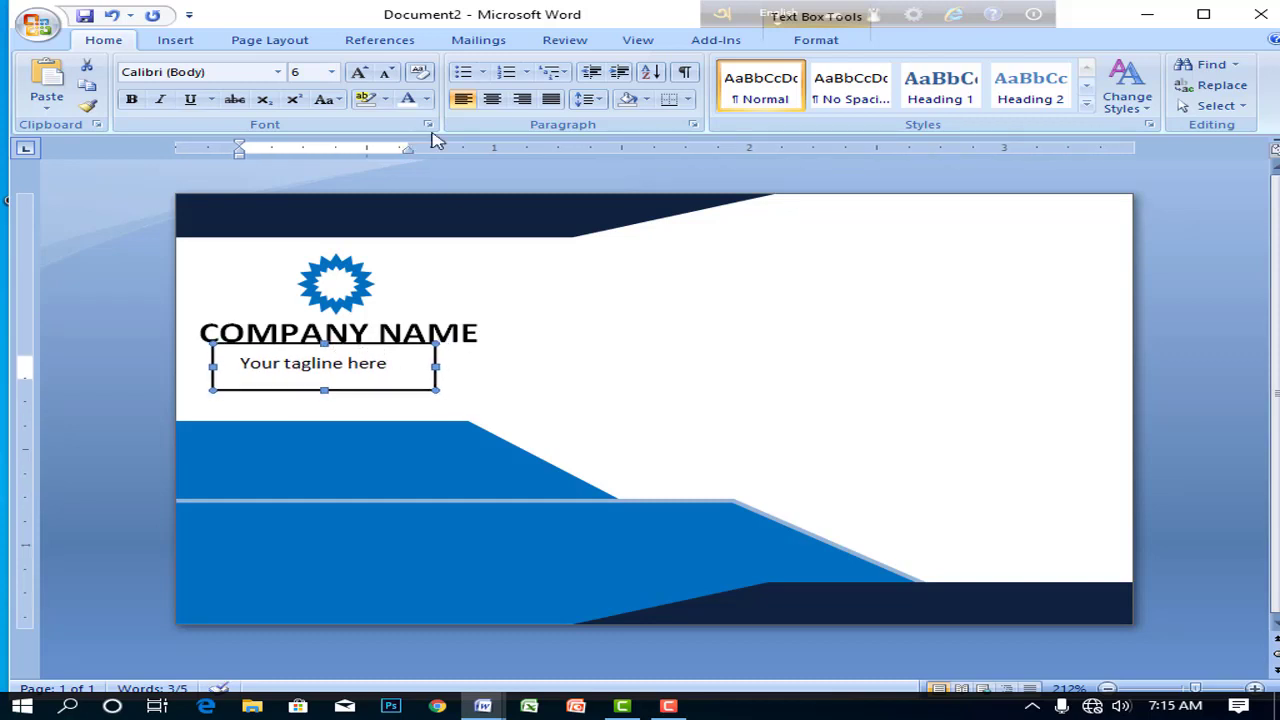
# - Give the tagline box no fill and no outline
pyautogui.doubleClick(324, 344)
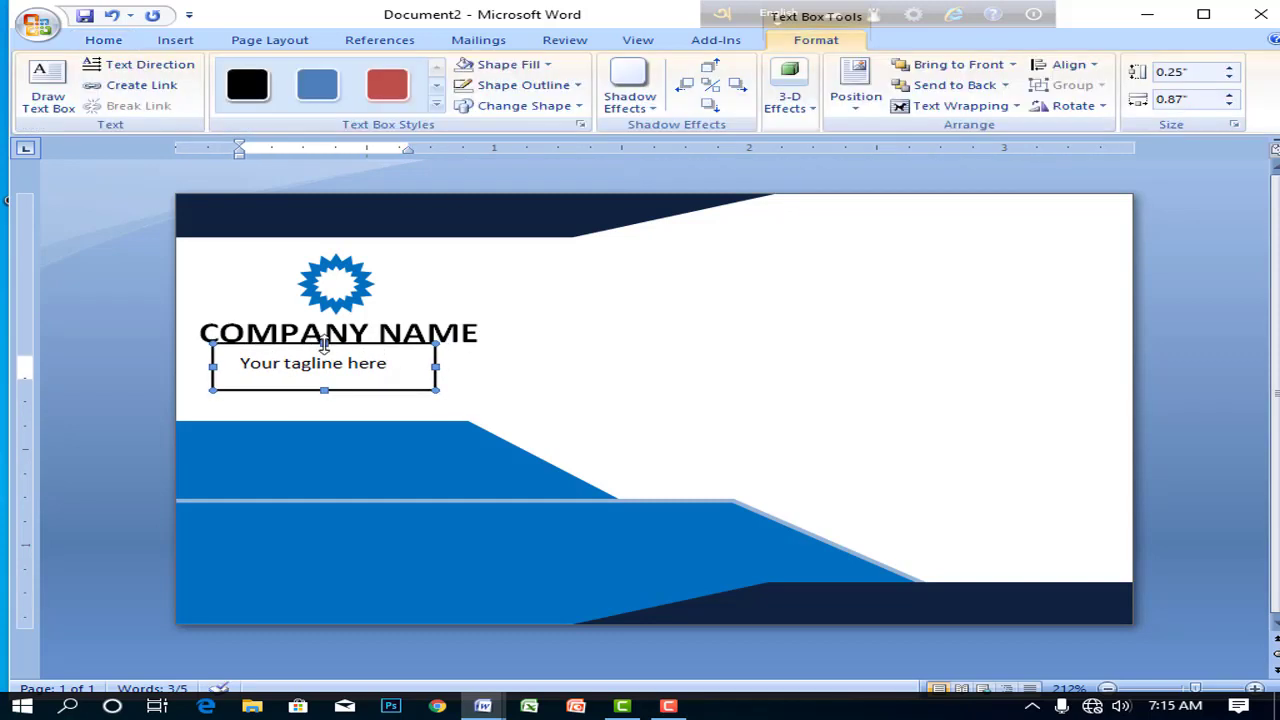
pyautogui.click(556, 66)
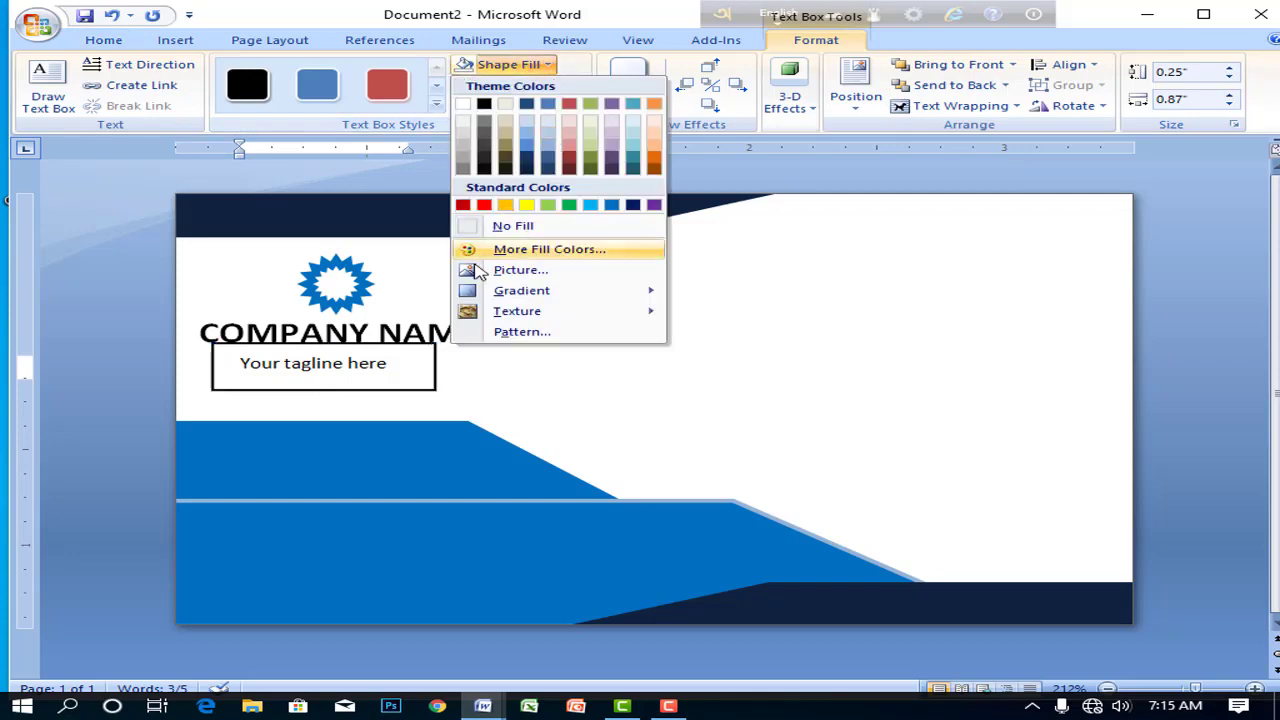
pyautogui.click(475, 230)
pyautogui.click(578, 88)
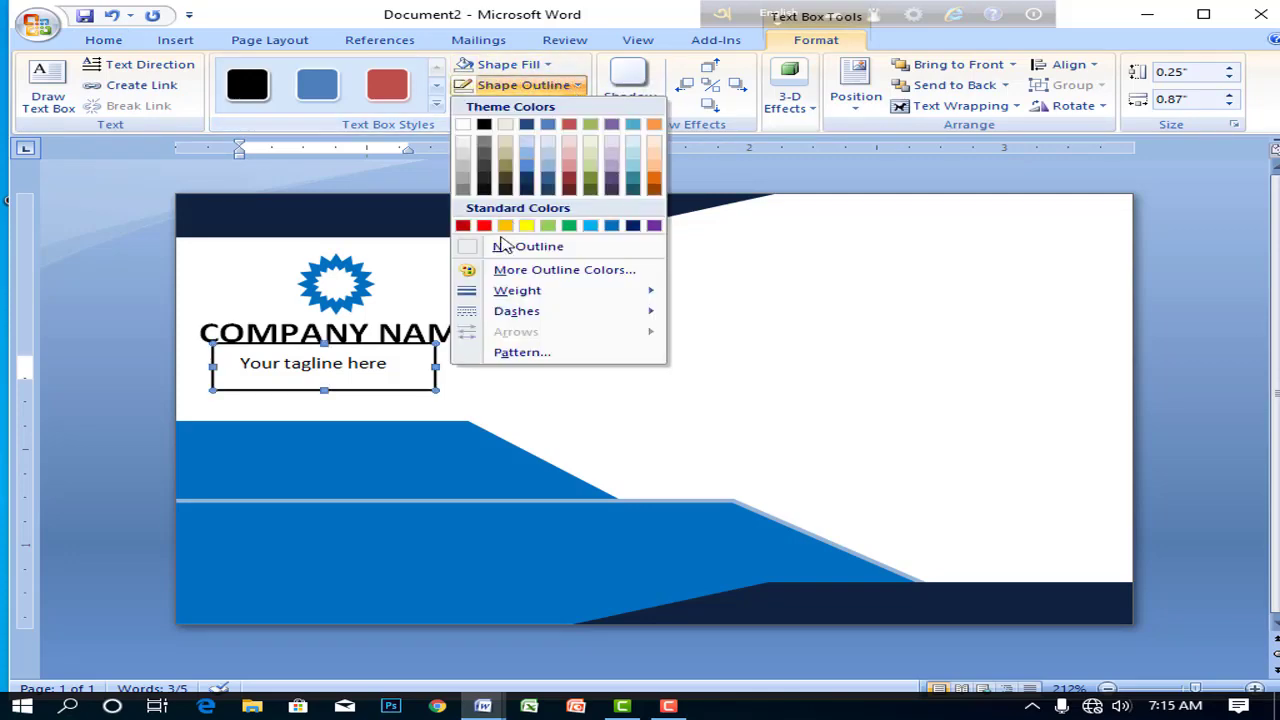
pyautogui.click(485, 247)
pyautogui.click(510, 379)
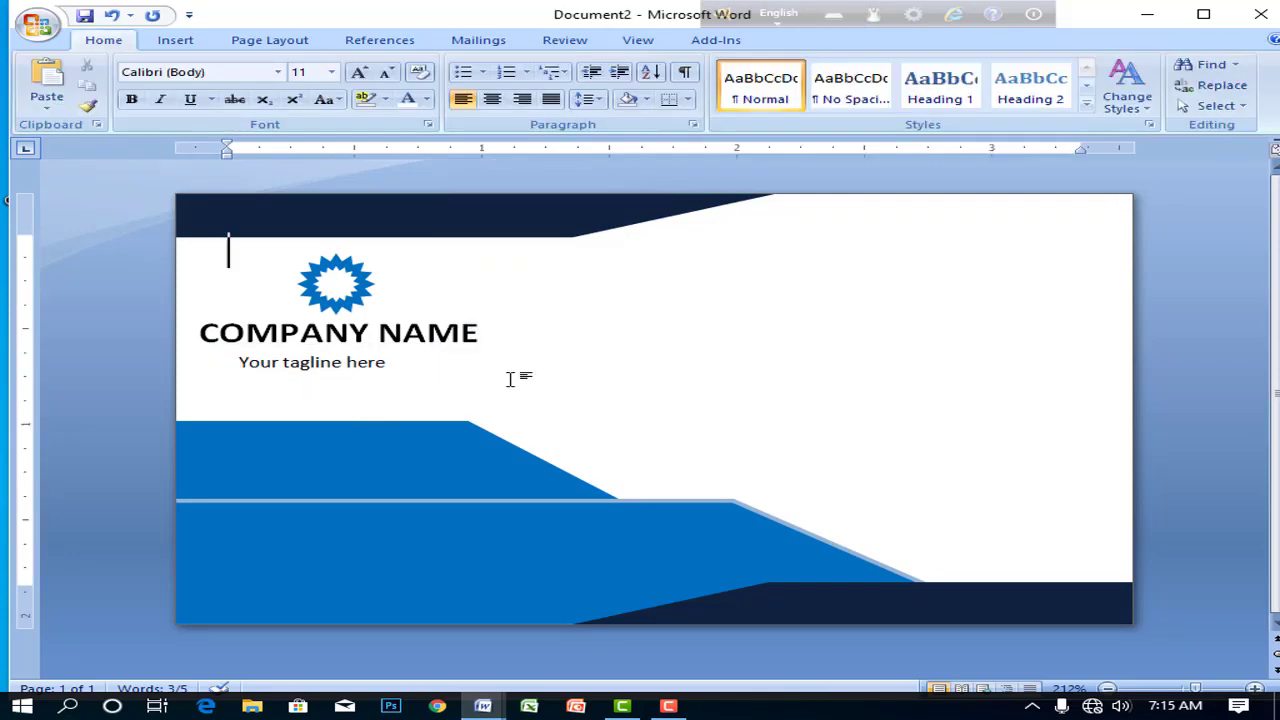
pyautogui.click(560, 306)
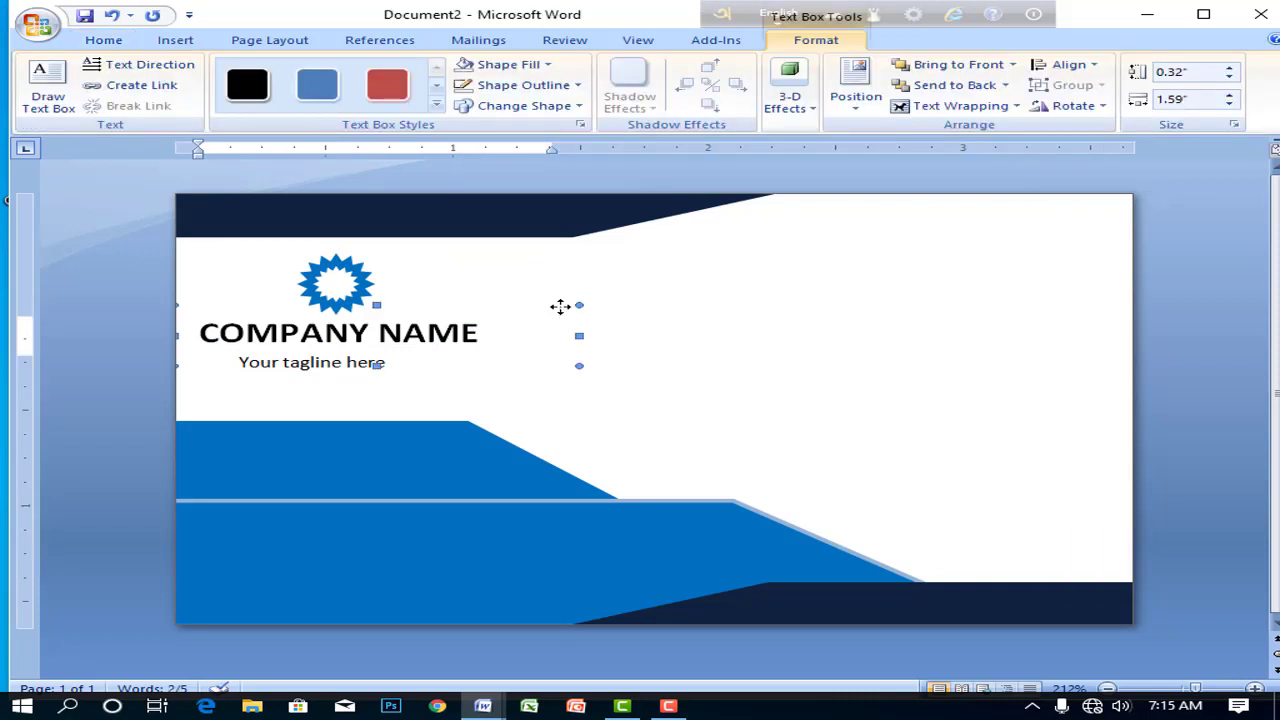
pyautogui.click(861, 357)
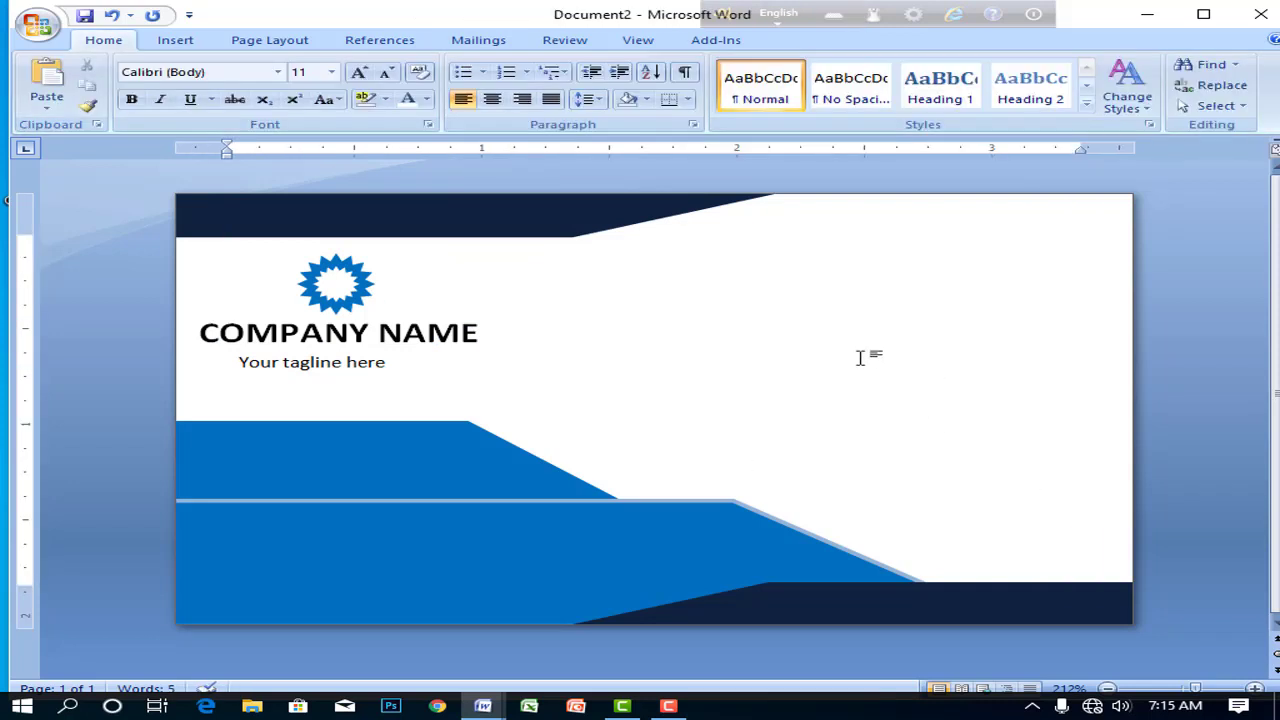
# - Draw a text box on the card's right side and type the cardholder's full name
pyautogui.click(165, 40)
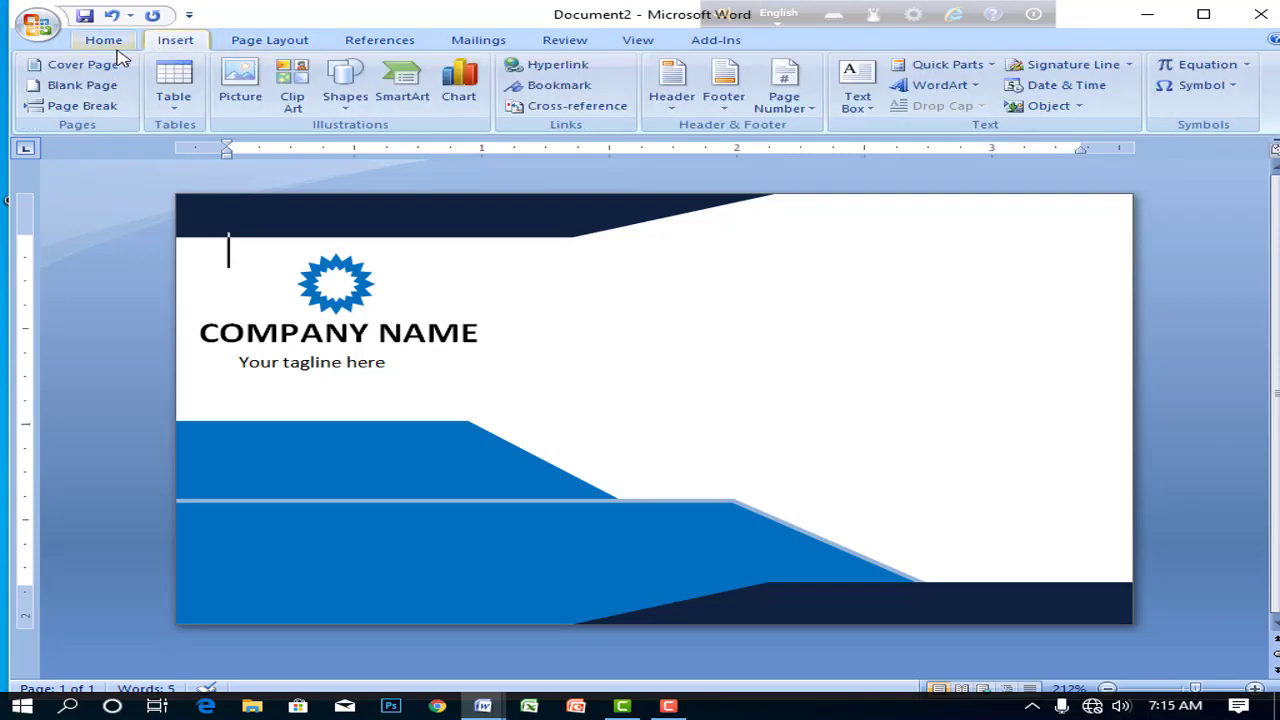
pyautogui.click(345, 85)
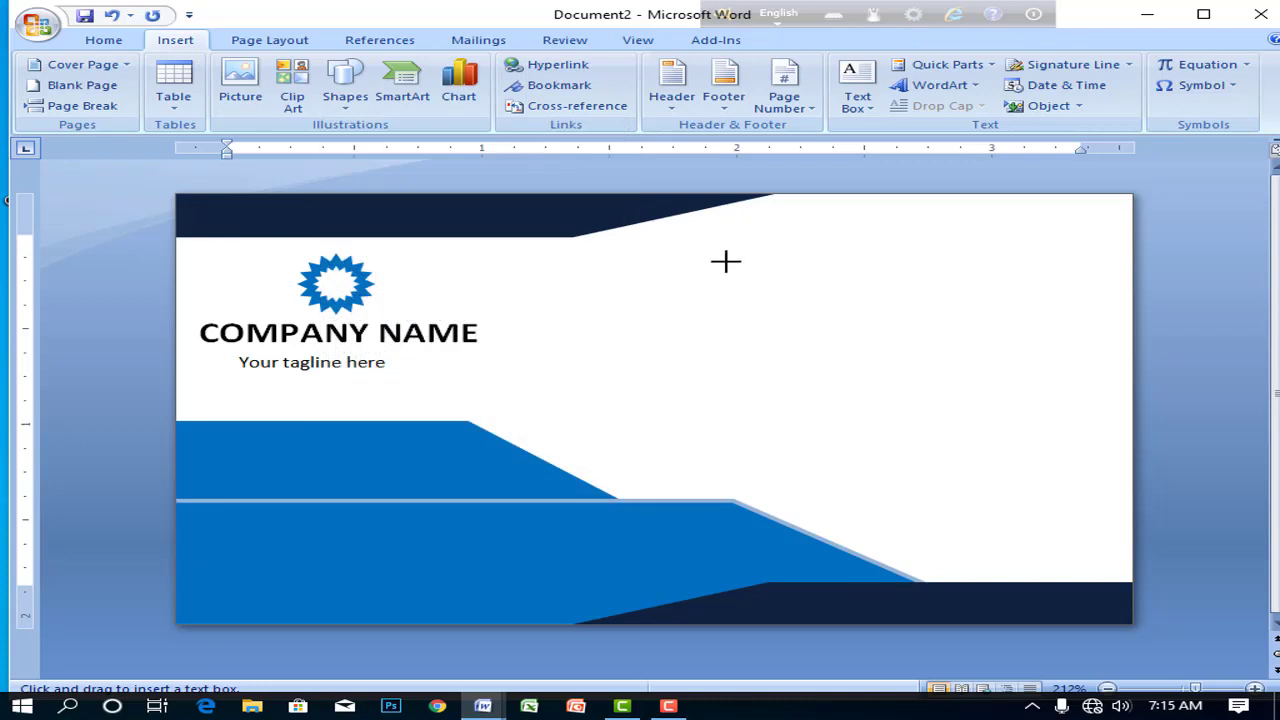
pyautogui.moveTo(726, 259); pyautogui.dragTo(1114, 328)
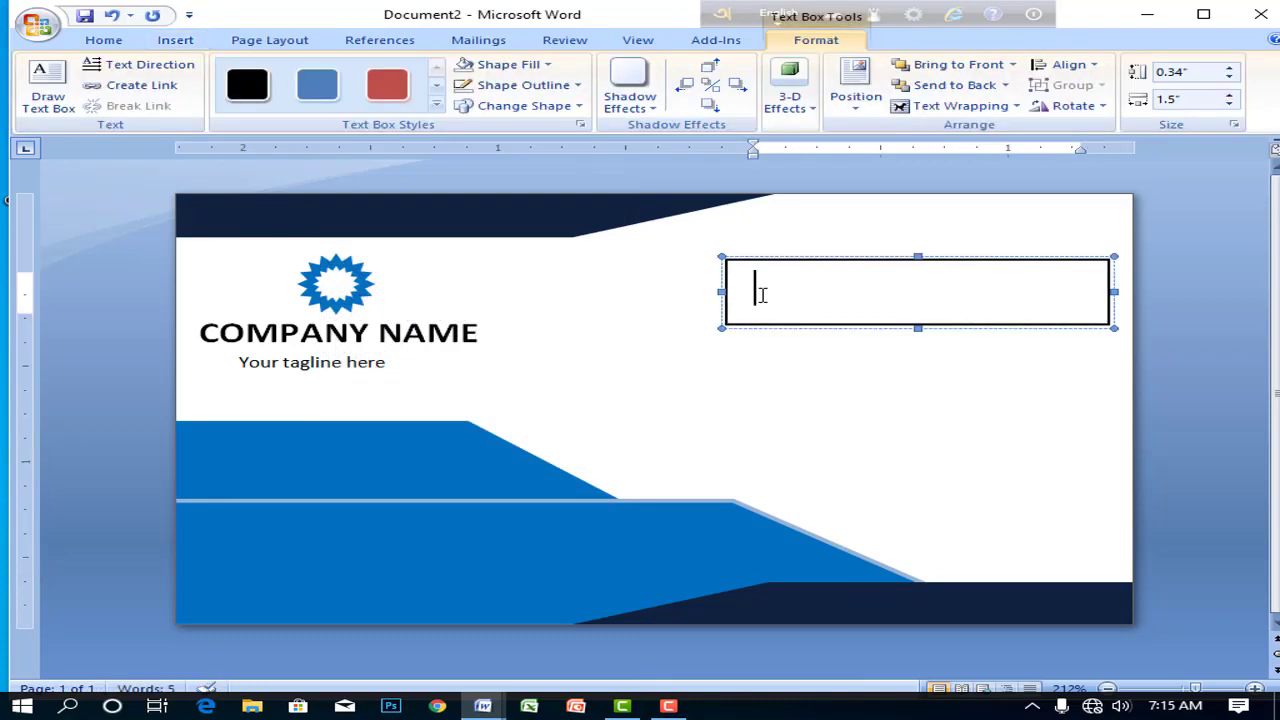
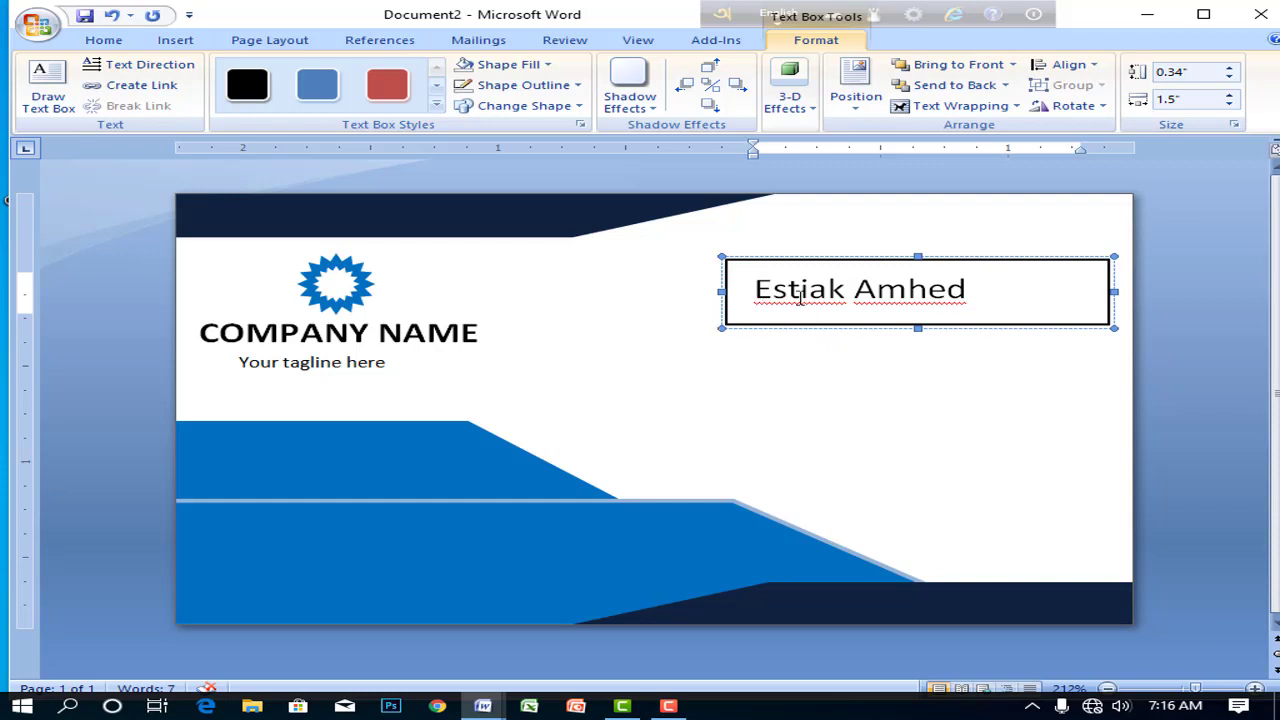
# - Ignore the spelling flags on the first name and the surname
pyautogui.click(801, 292)
pyautogui.rightClick(801, 292)
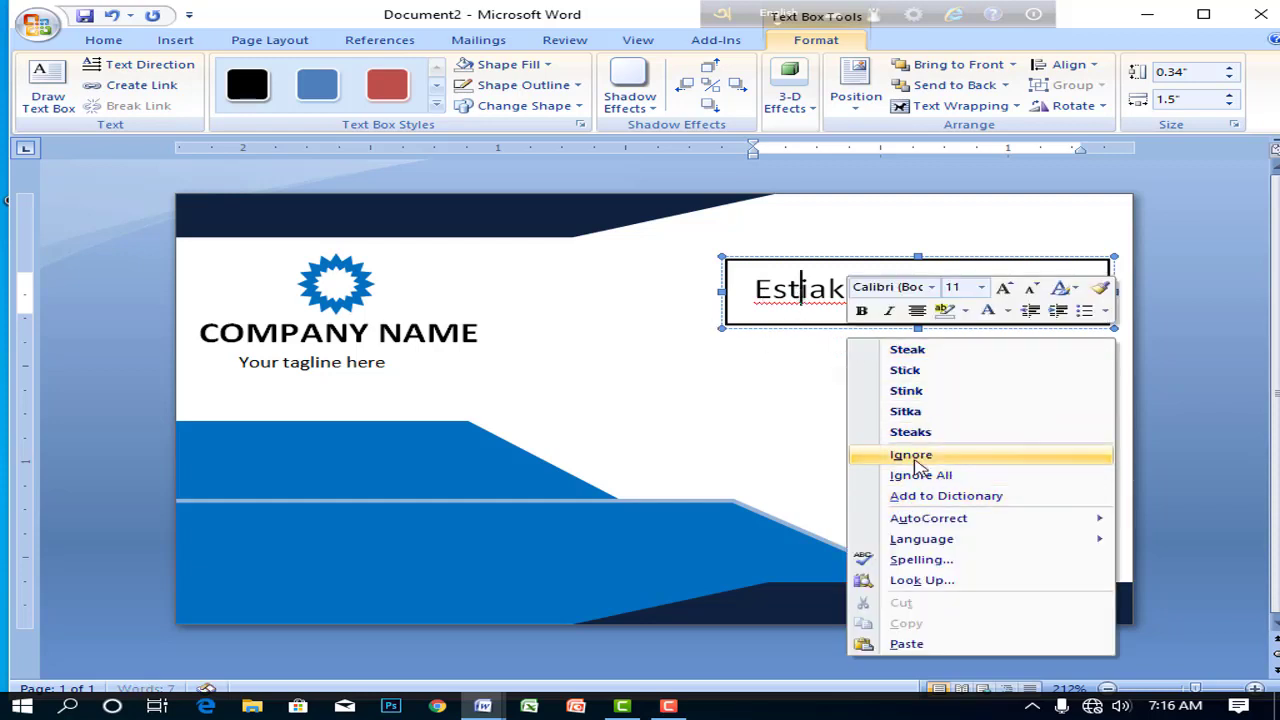
pyautogui.click(912, 456)
pyautogui.rightClick(908, 290)
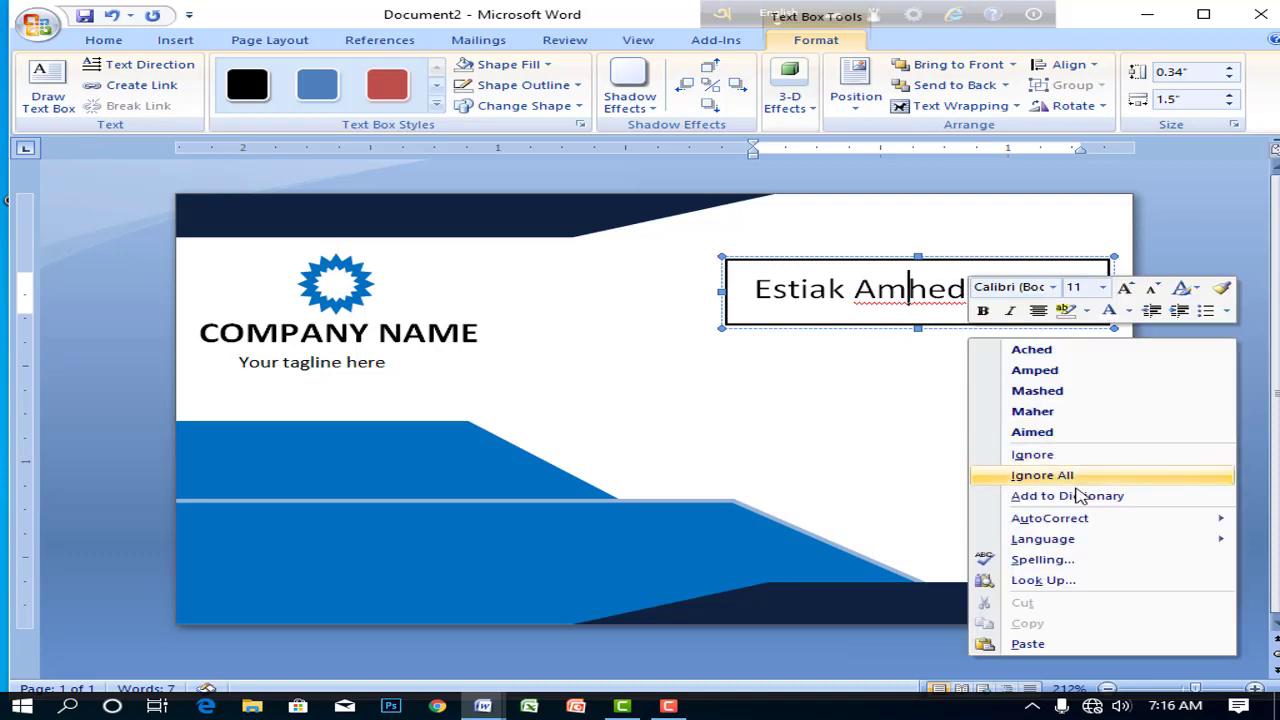
pyautogui.click(1028, 455)
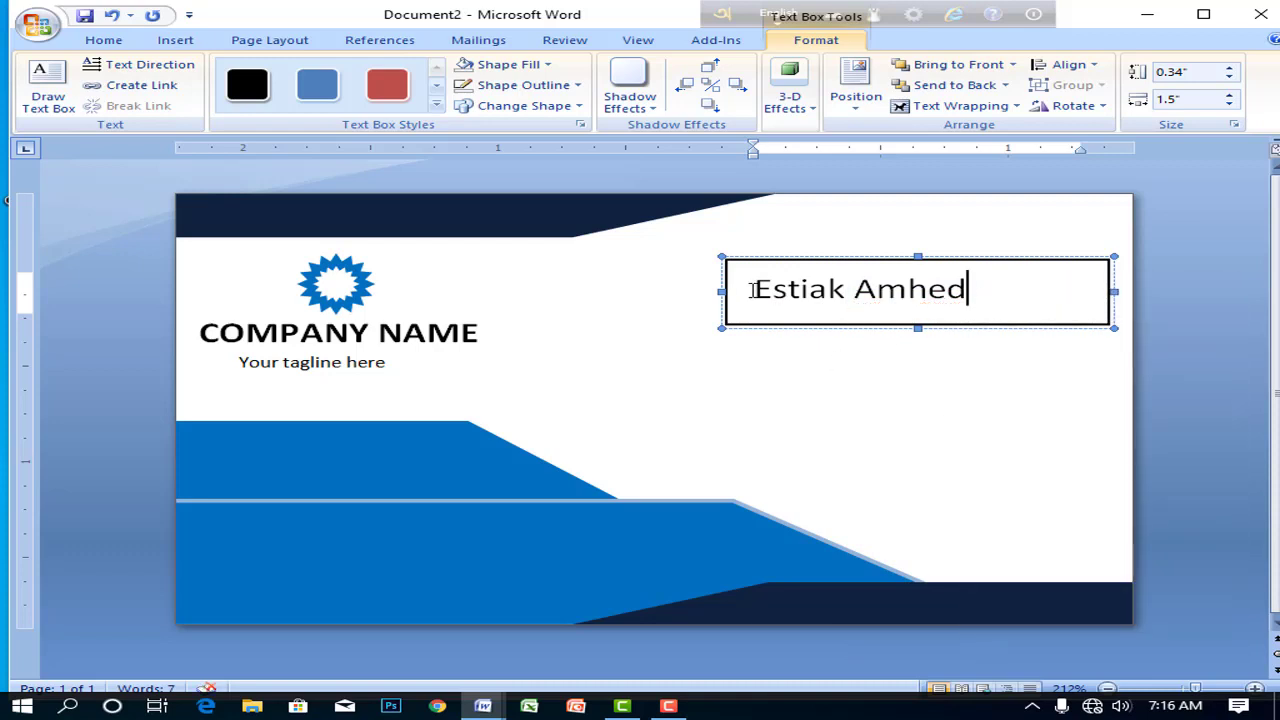
# - Bold the cardholder's name and resize its box so the name isn't clipped
pyautogui.moveTo(752, 290); pyautogui.dragTo(971, 289)
pyautogui.click(120, 42)
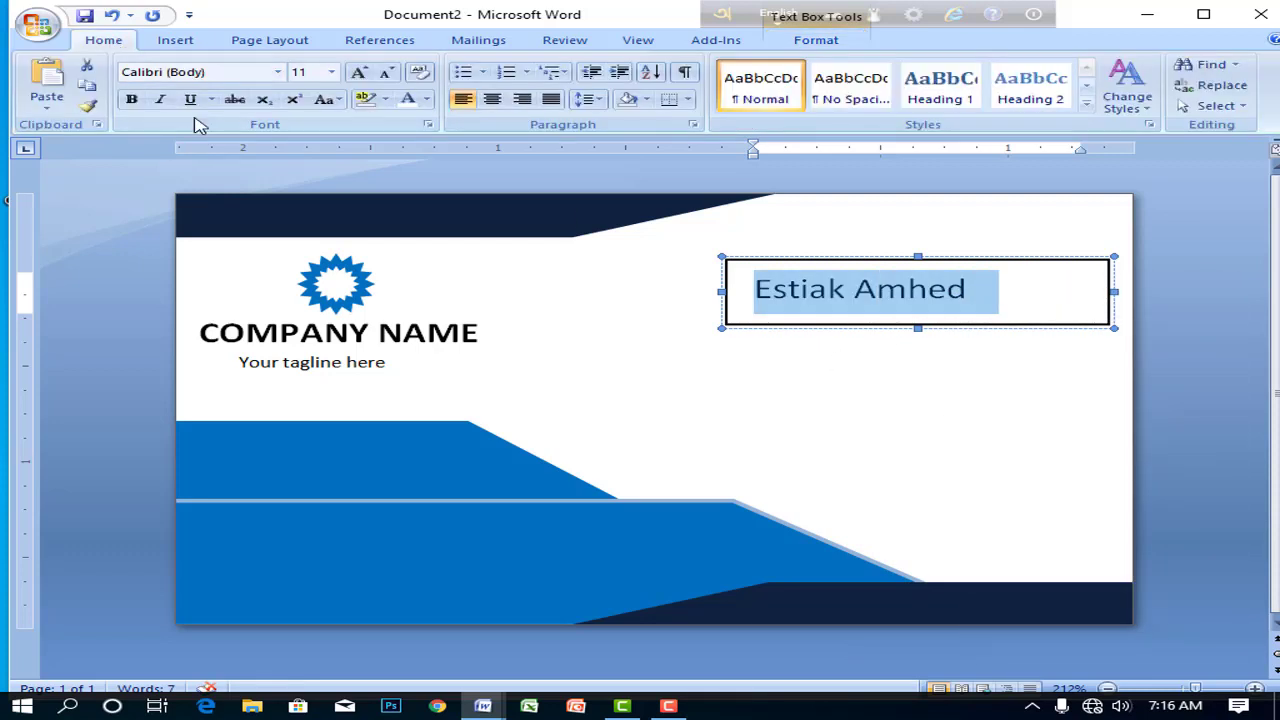
pyautogui.click(131, 99)
pyautogui.click(858, 292)
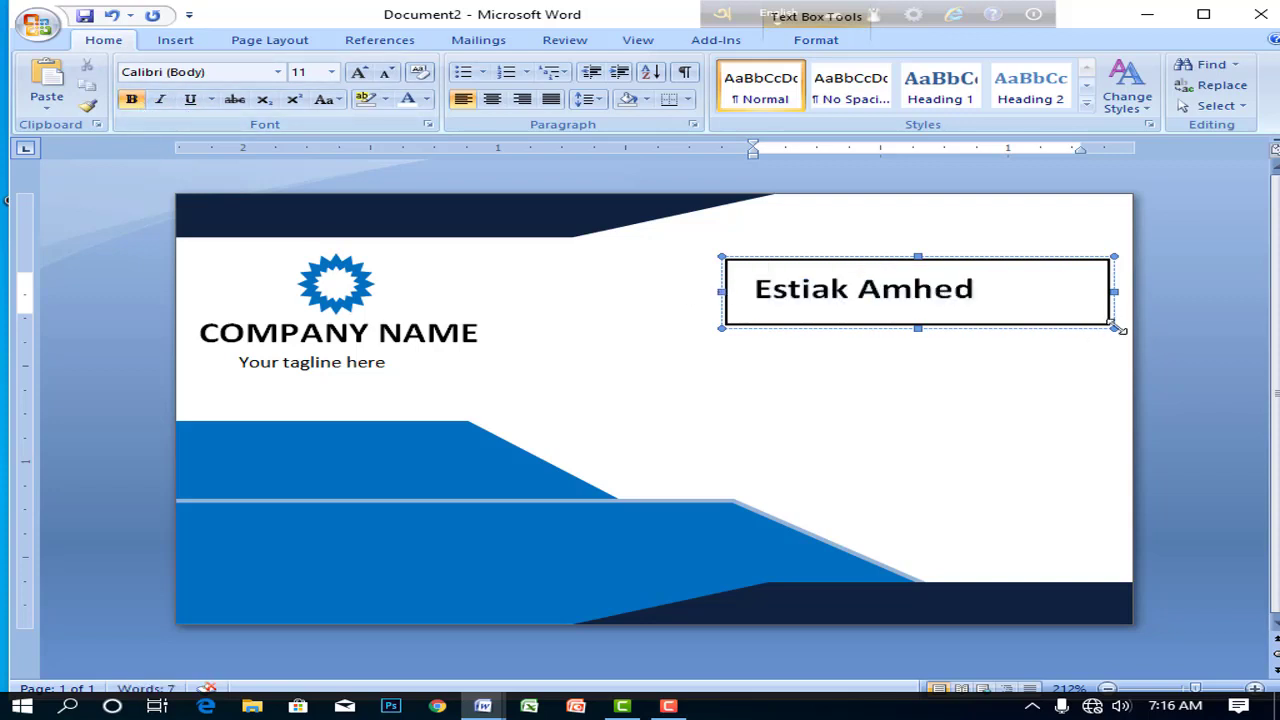
pyautogui.moveTo(1116, 328); pyautogui.dragTo(1033, 304)
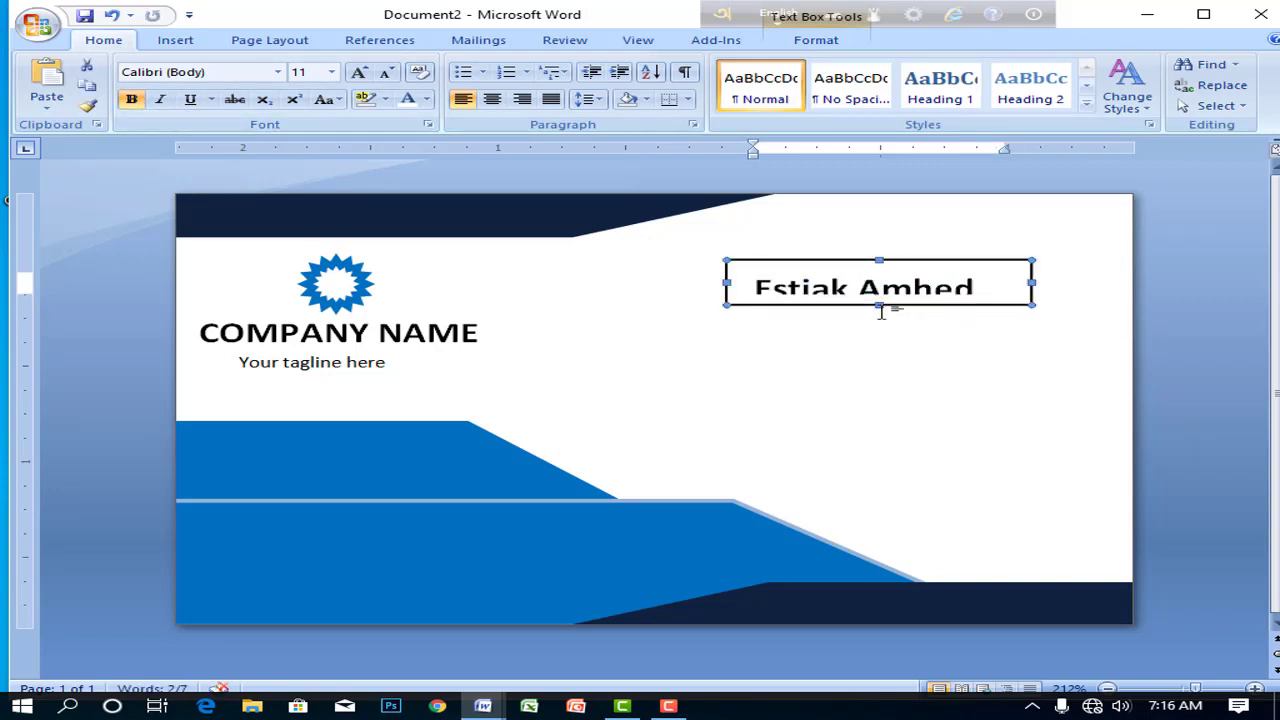
pyautogui.moveTo(878, 313); pyautogui.dragTo(877, 318)
# - Set the name box to no fill and no outline
pyautogui.click(845, 290)
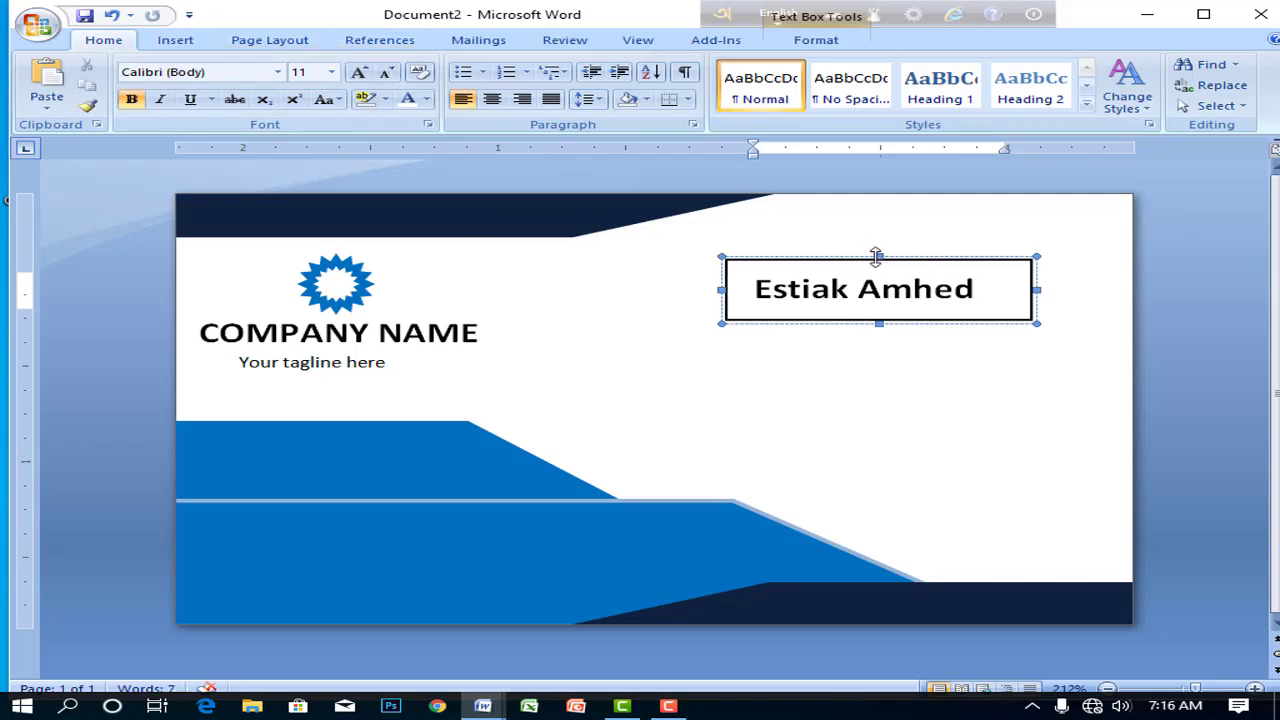
pyautogui.doubleClick(872, 258)
pyautogui.click(555, 63)
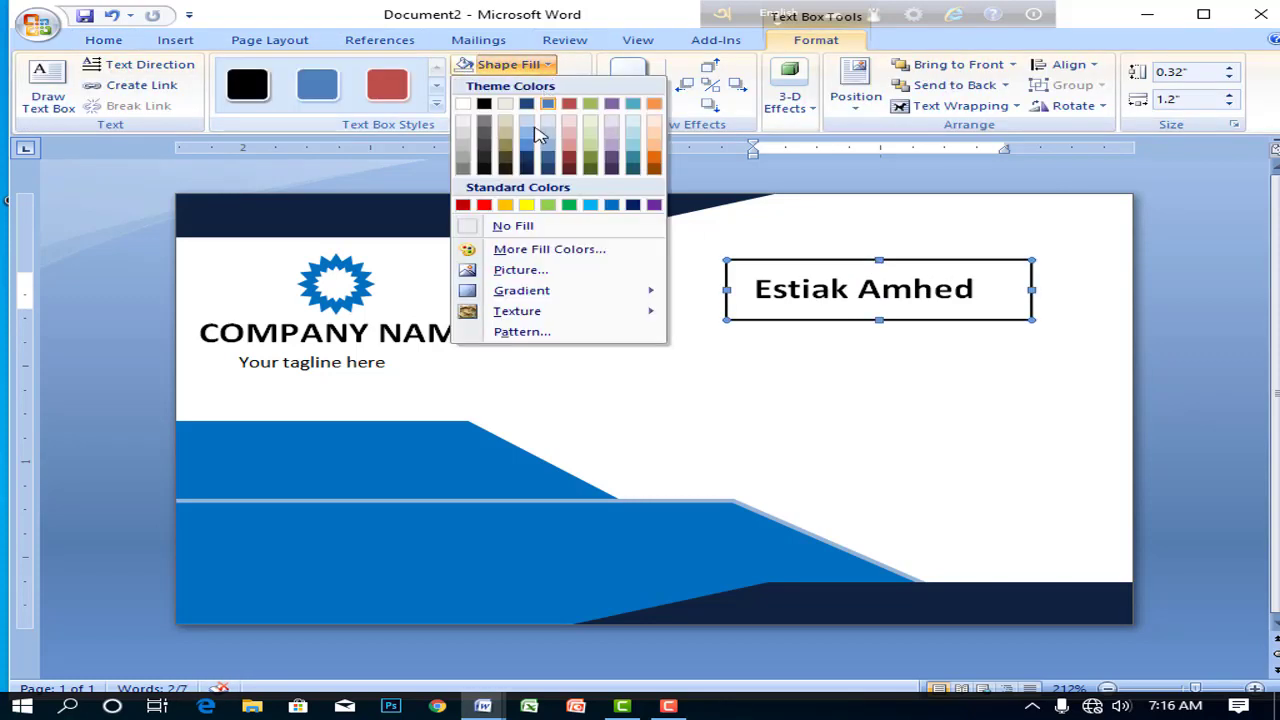
pyautogui.click(482, 227)
pyautogui.click(562, 88)
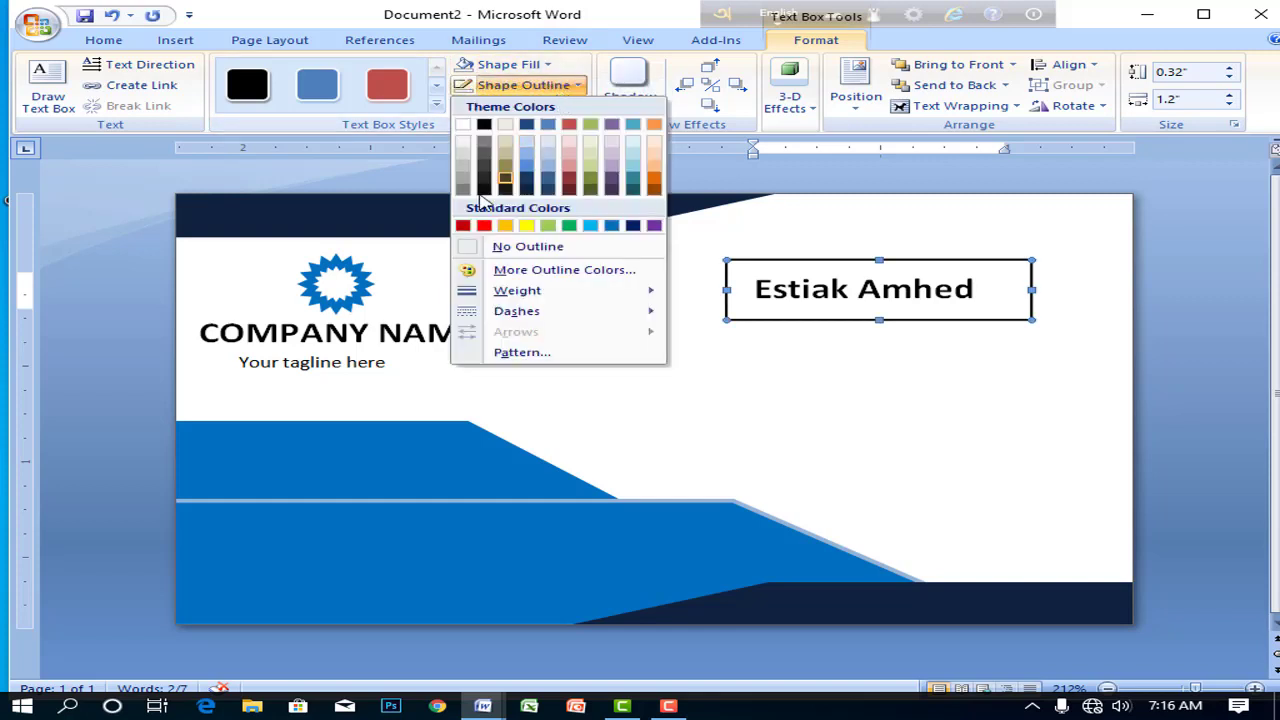
pyautogui.click(475, 246)
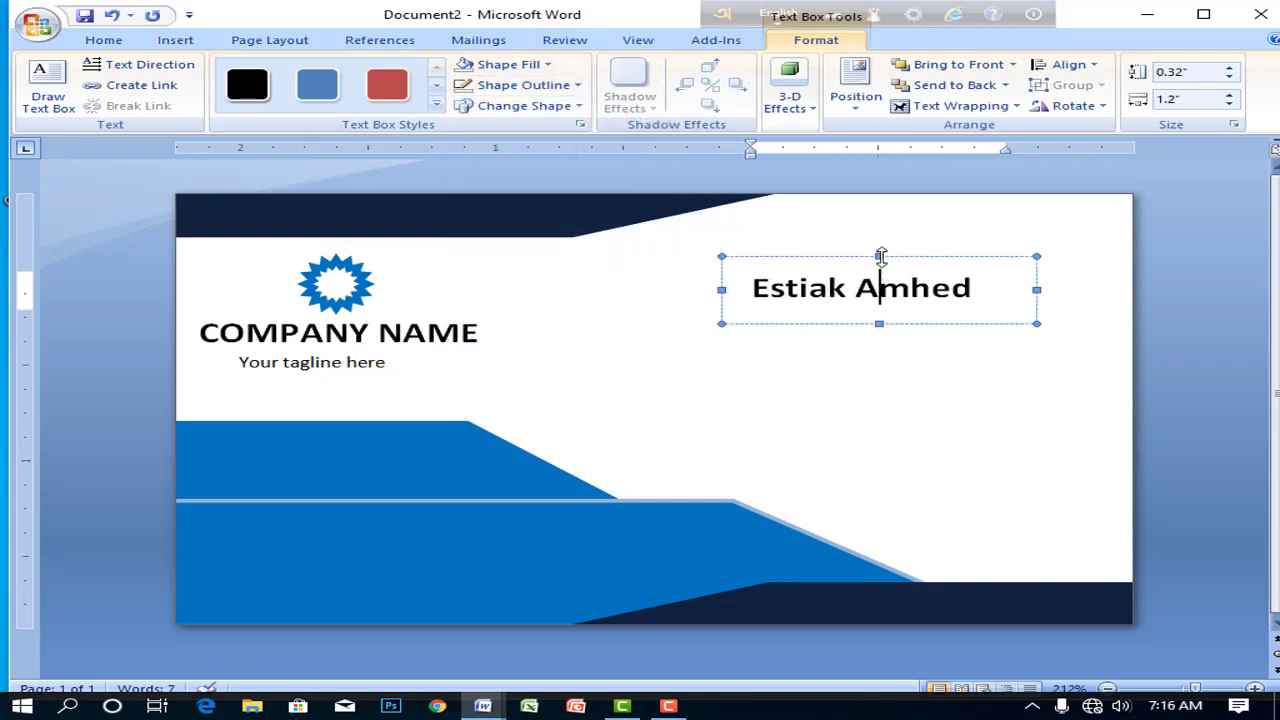
# - Move the name box into the top-right corner and widen it to 1.34"
pyautogui.moveTo(884, 260); pyautogui.dragTo(960, 242)
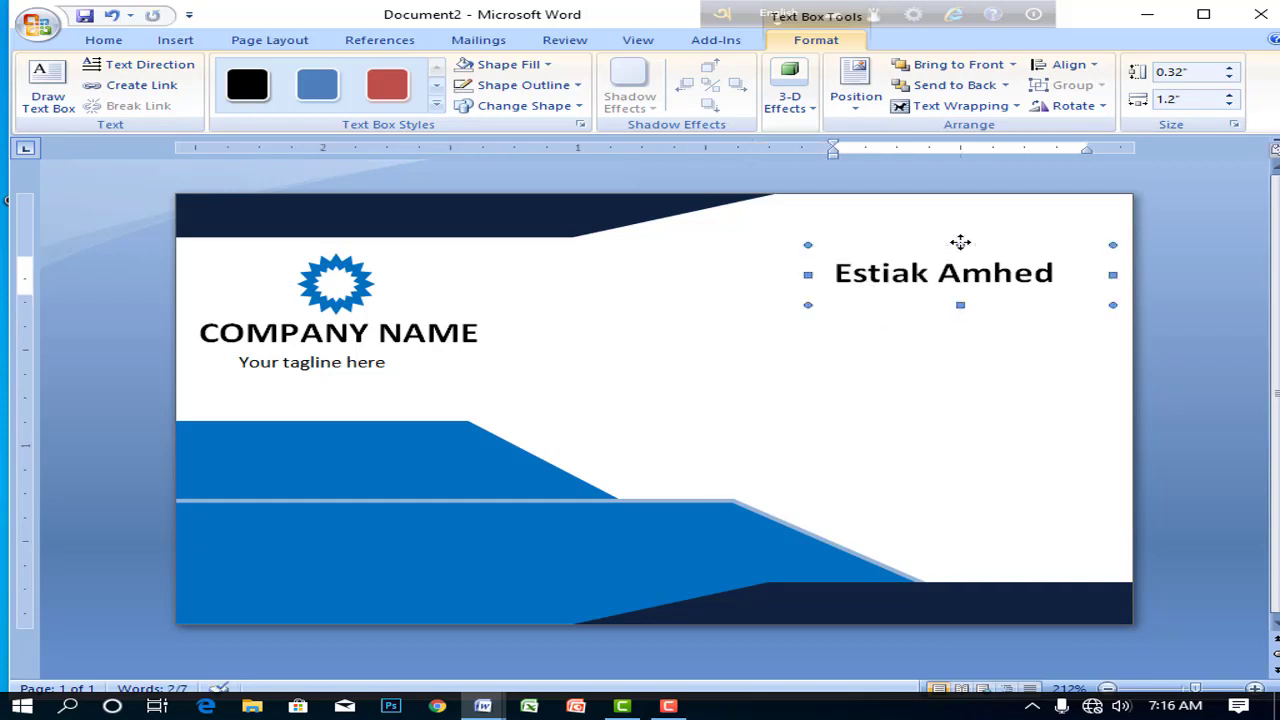
pyautogui.press('Right')
pyautogui.press('Right')
pyautogui.press('Right')
pyautogui.press('Up')
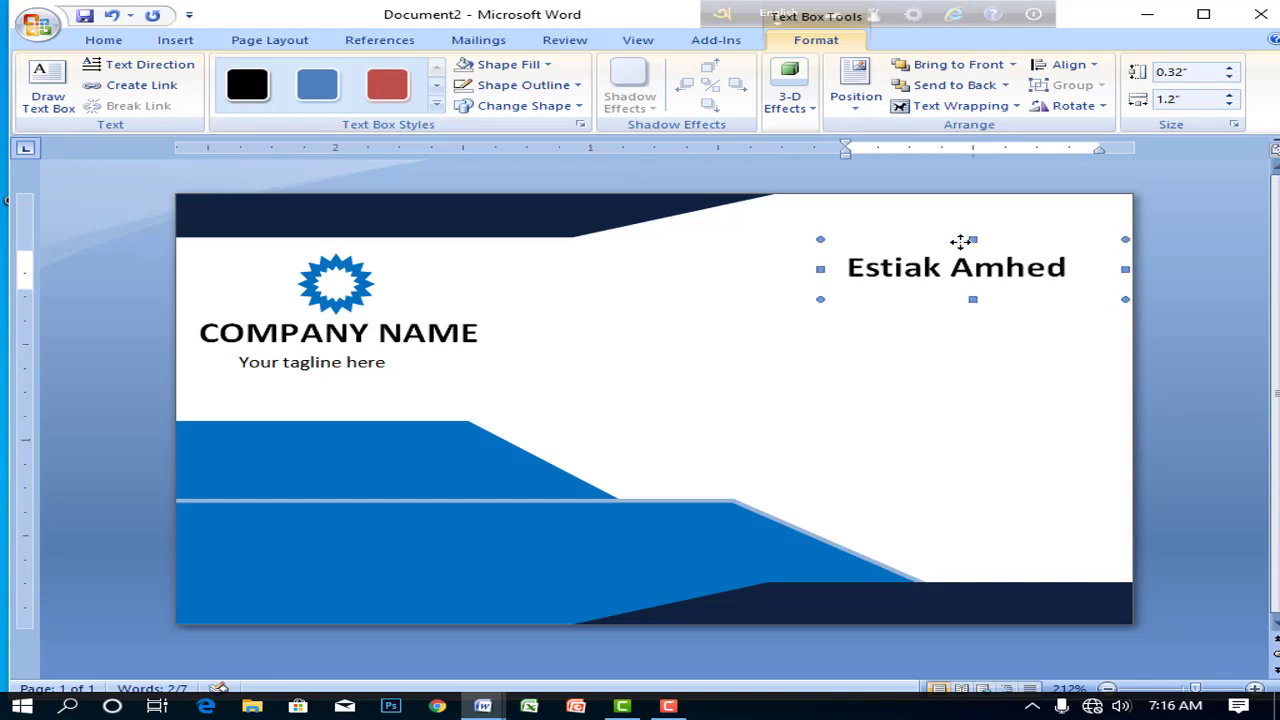
pyautogui.press('Right')
pyautogui.press('Up')
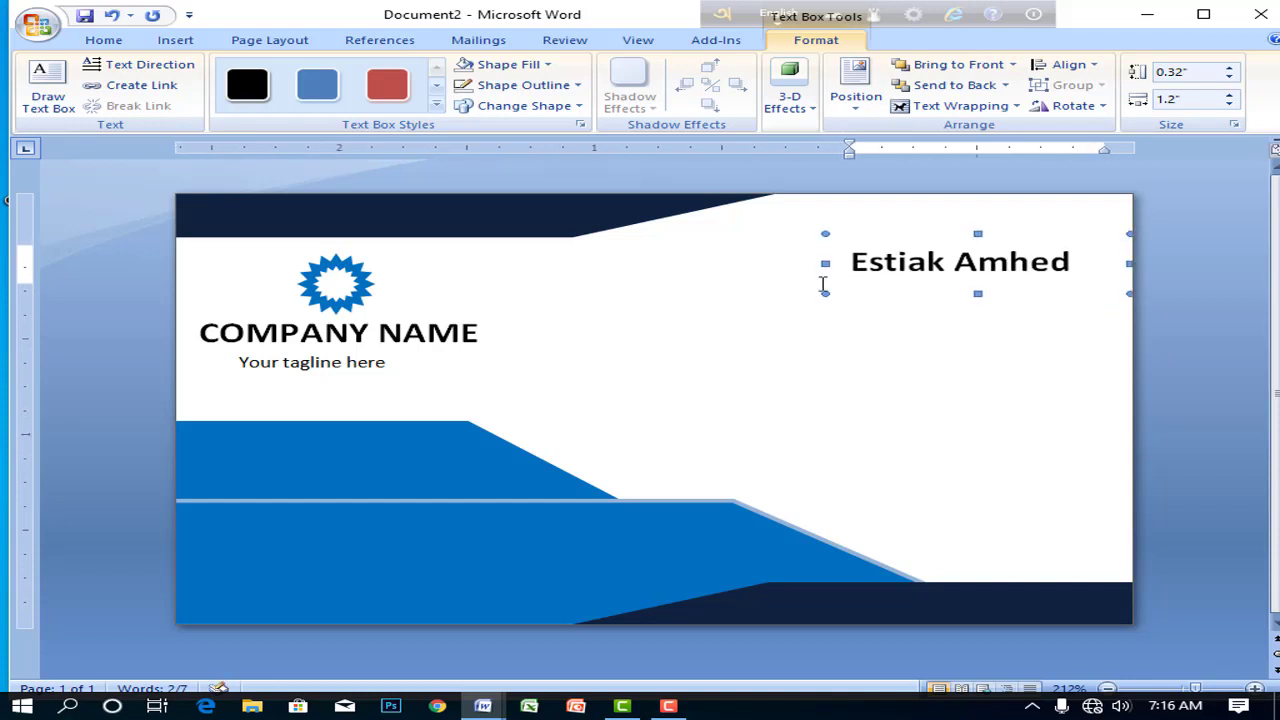
pyautogui.moveTo(824, 264); pyautogui.dragTo(788, 264)
pyautogui.press('Right')
pyautogui.press('Right')
pyautogui.press('Right')
pyautogui.press('Right')
pyautogui.press('Right')
pyautogui.press('Right')
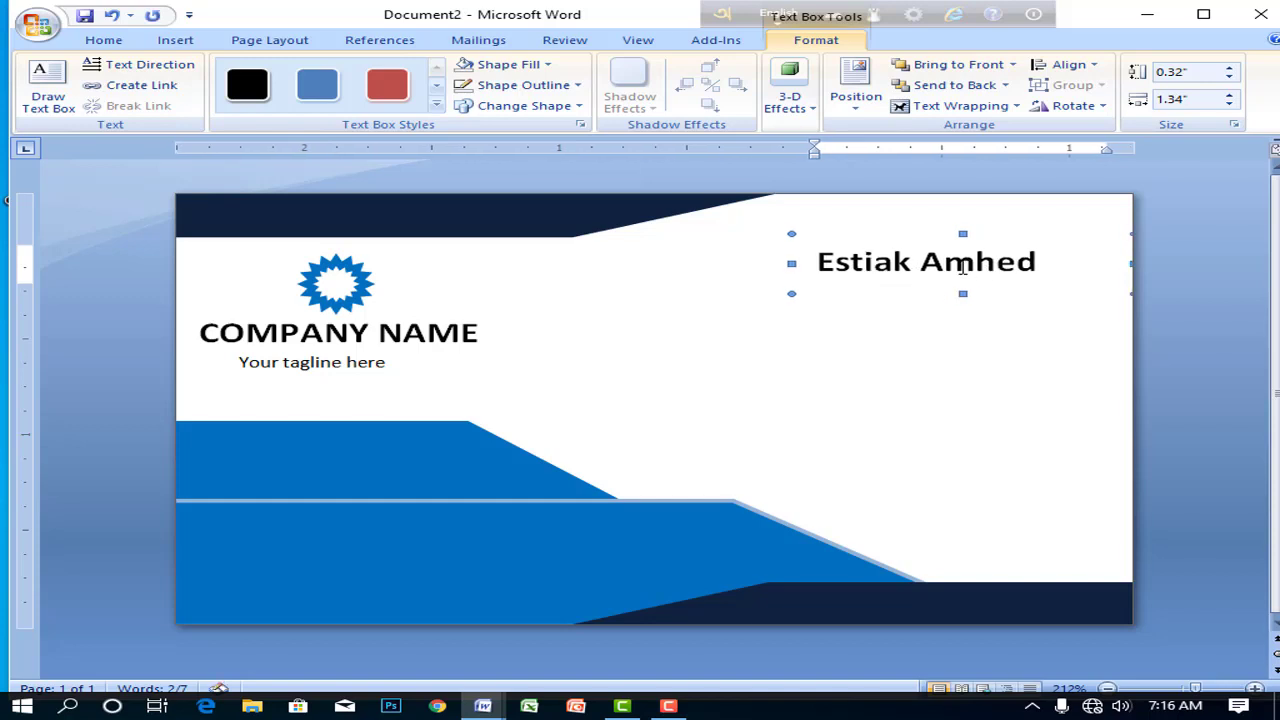
pyautogui.click(868, 319)
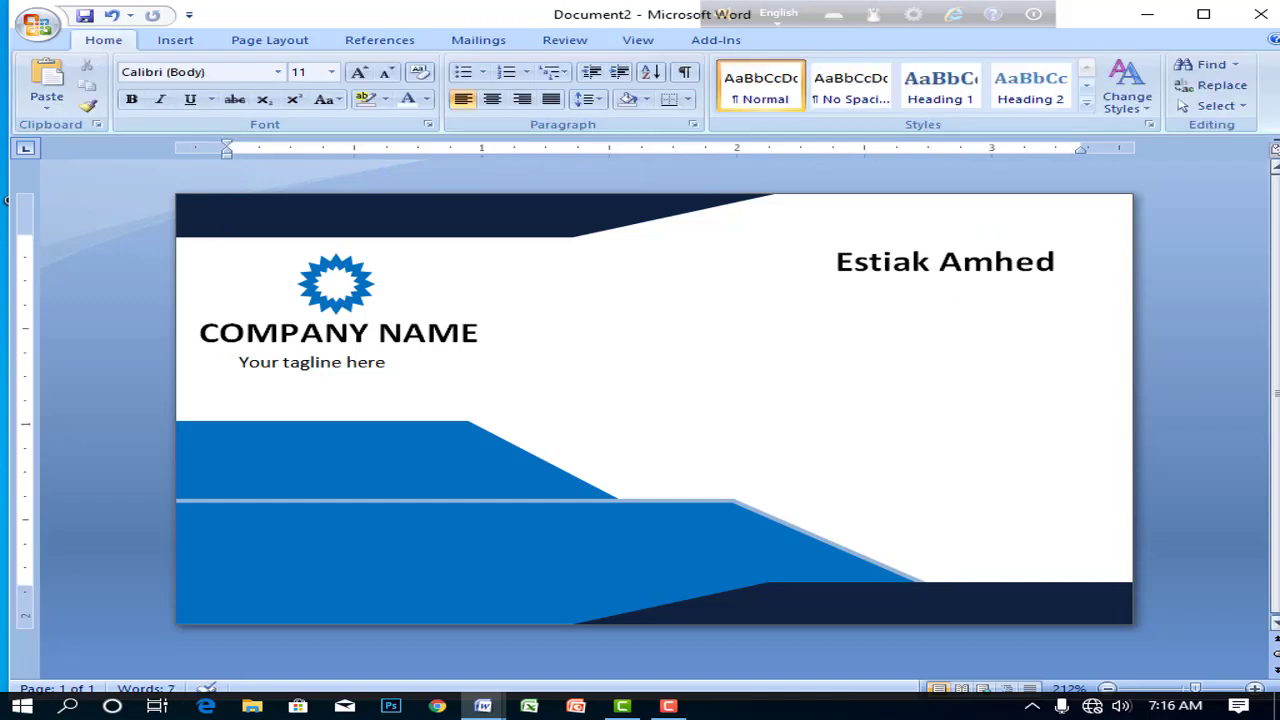
# - Draw a new text box below the cardholder's name
pyautogui.click(160, 40)
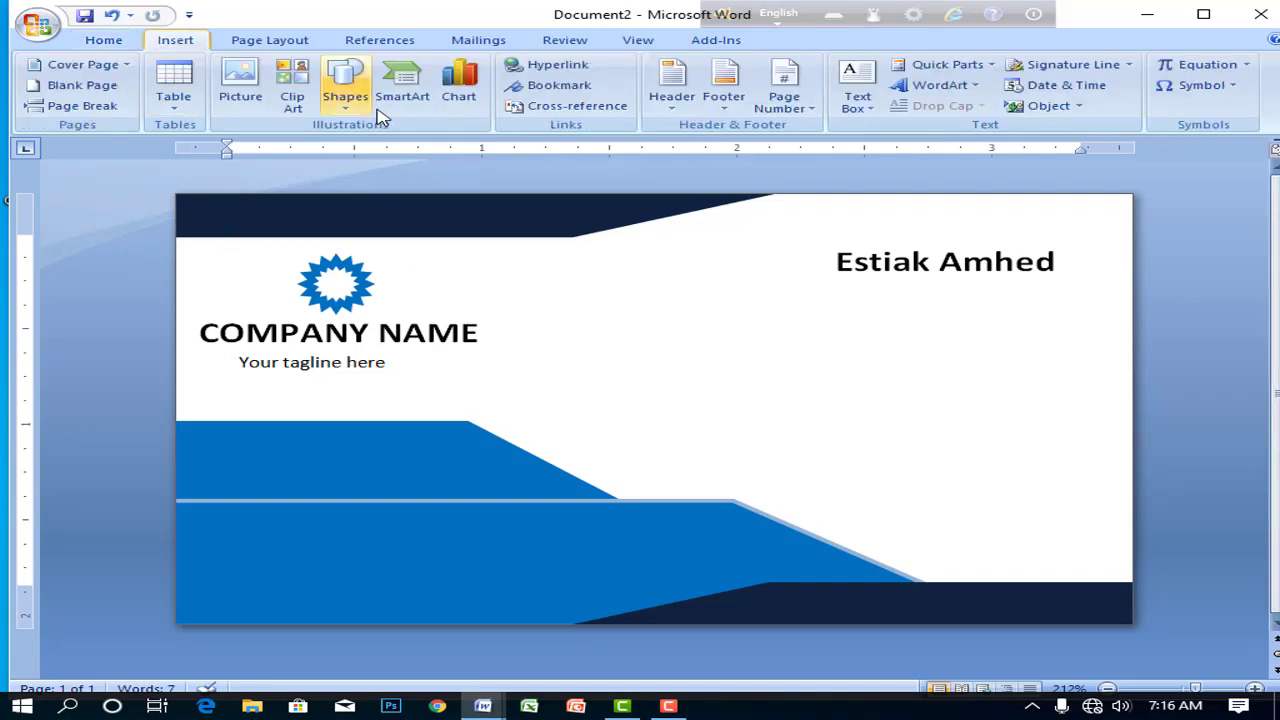
pyautogui.click(345, 90)
pyautogui.click(410, 148)
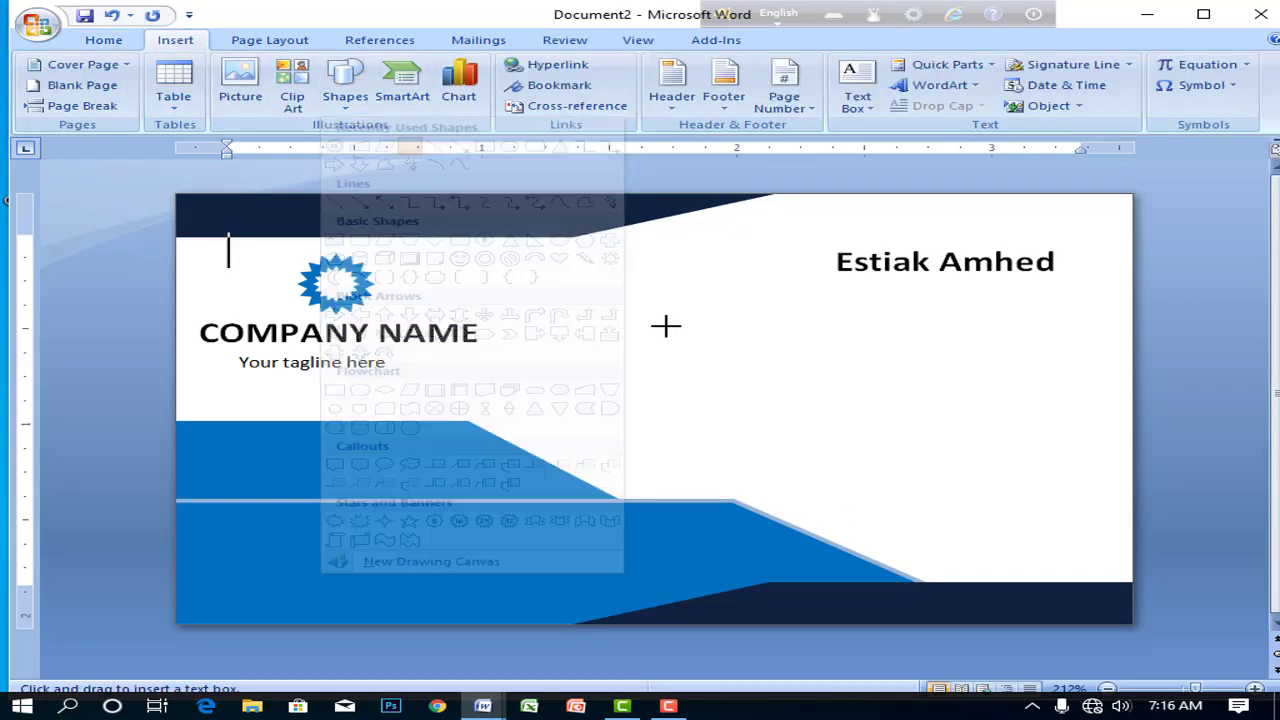
pyautogui.moveTo(720, 319); pyautogui.dragTo(1033, 390)
# - Type the job title 'Graphic Designer', correcting the misspelled 'Graphic'
pyautogui.write('G')
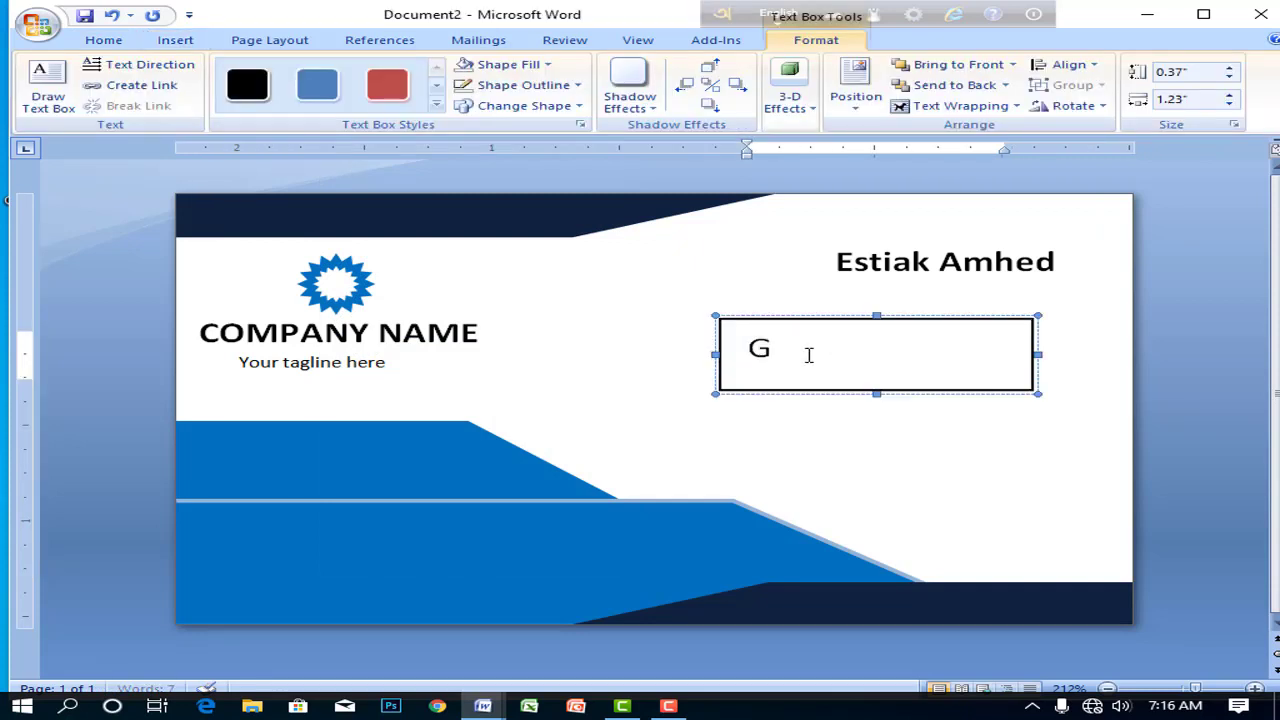
pyautogui.write('RA')
pyautogui.press('BackSpace')
pyautogui.write('Grapich')
pyautogui.rightClick(870, 362)
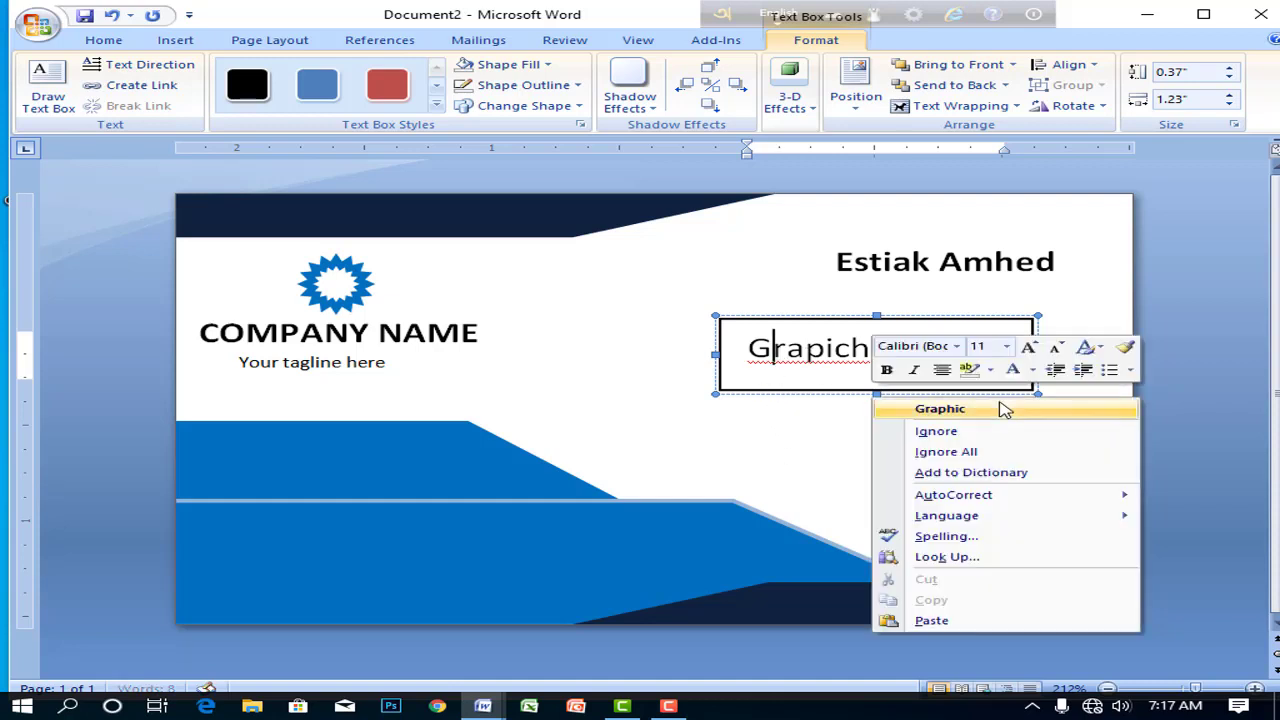
pyautogui.click(1006, 408)
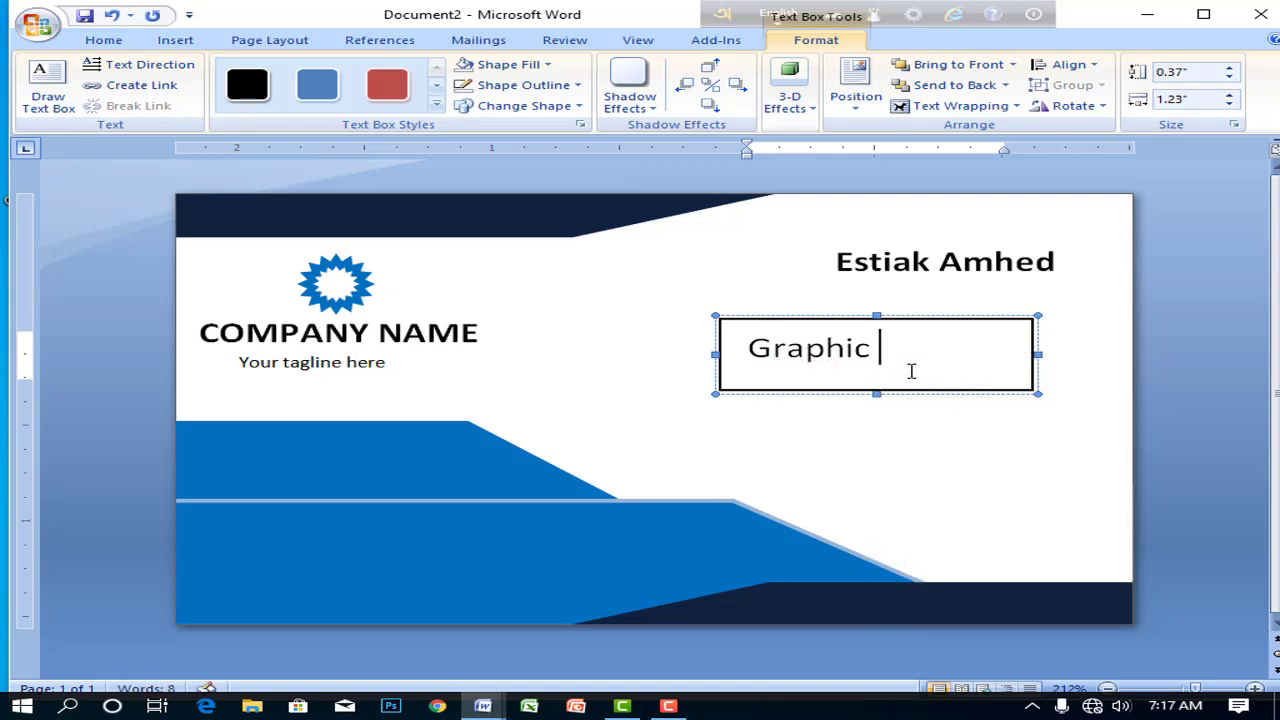
pyautogui.write('Des')
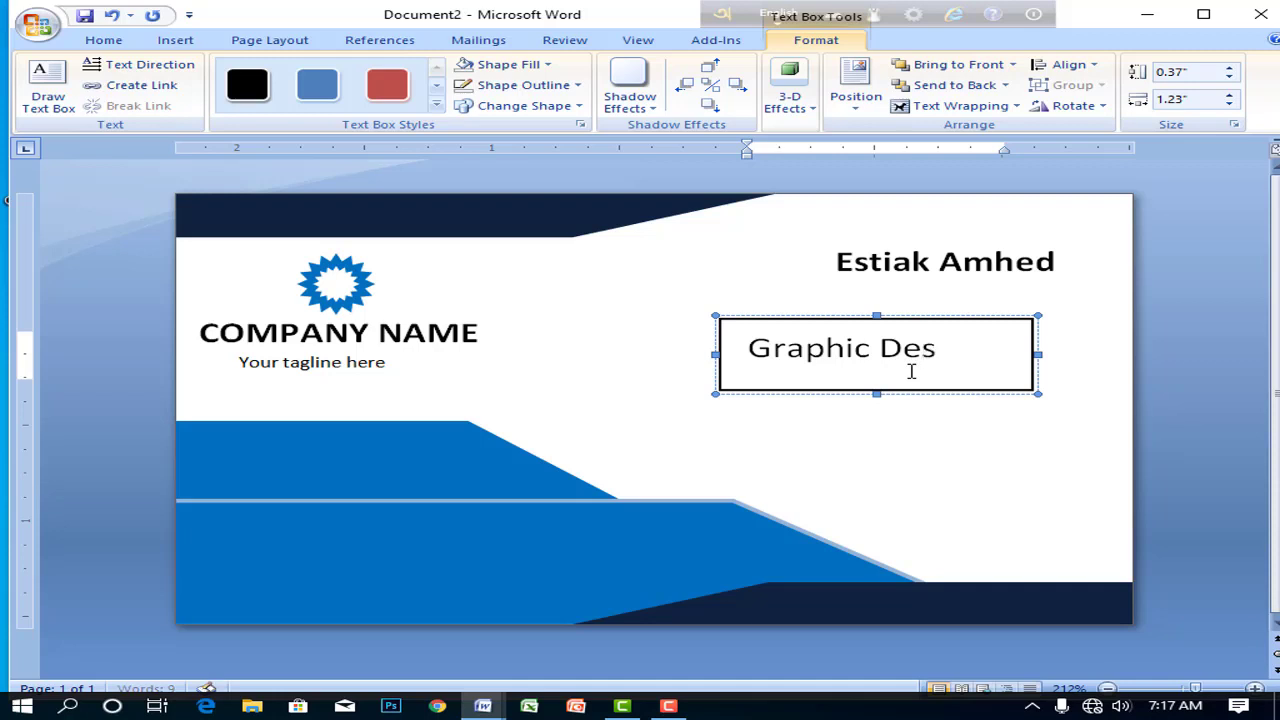
pyautogui.write('ign')
pyautogui.hotkey('ctrl', 'BackSpace')
# - Enlarge the title box to 0.6" × 1.4" so 'Graphic Designer' fits on one line
pyautogui.moveTo(876, 395); pyautogui.dragTo(886, 435)
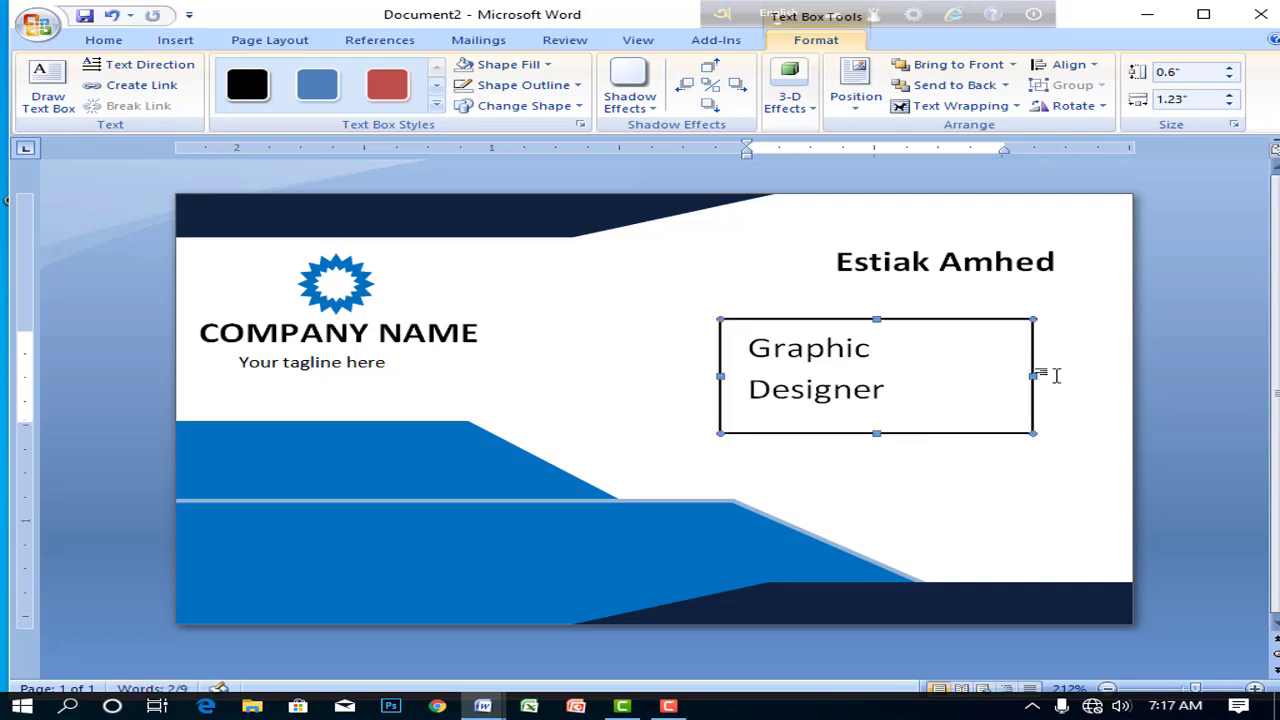
pyautogui.moveTo(1075, 372); pyautogui.dragTo(1077, 375)
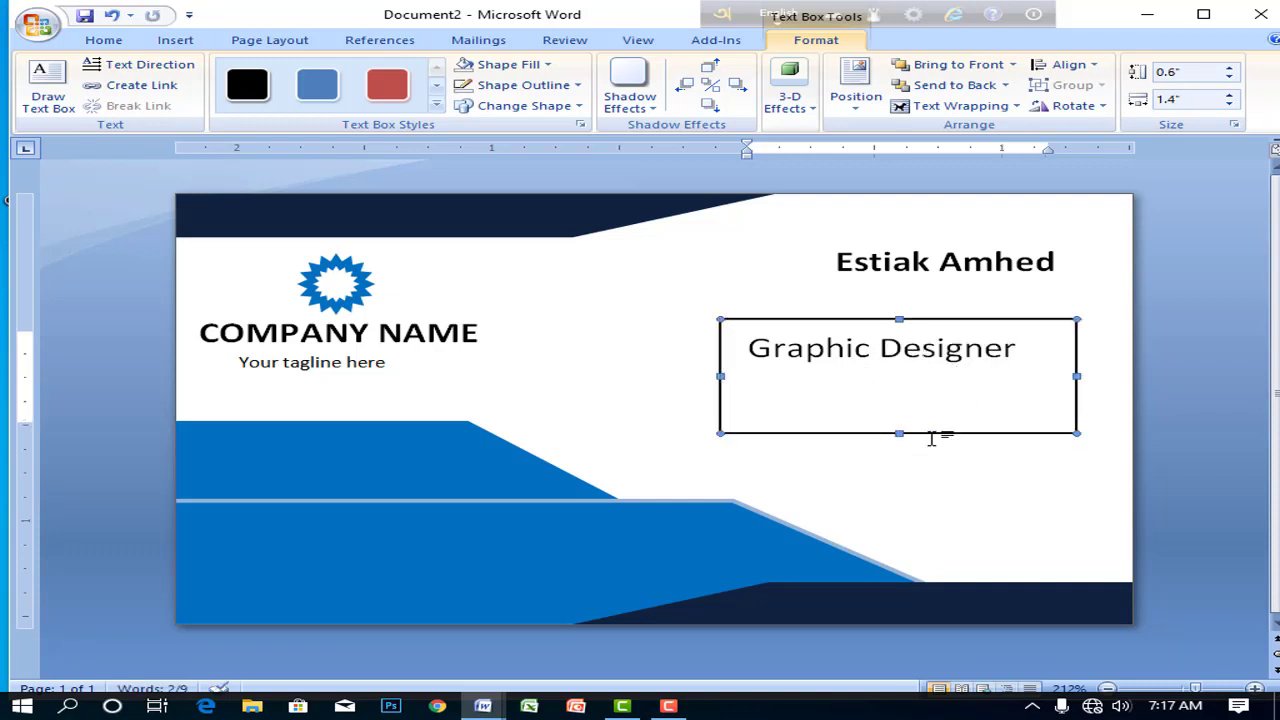
pyautogui.moveTo(750, 347); pyautogui.dragTo(1020, 348)
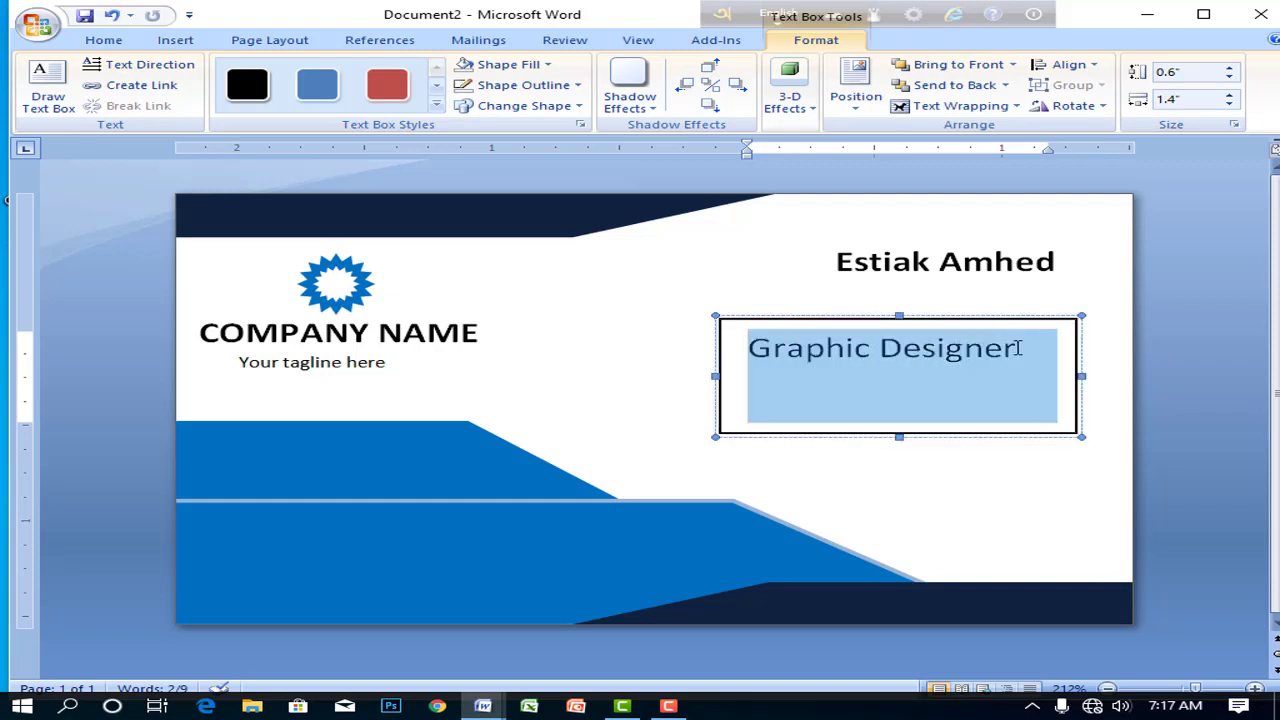
pyautogui.click(175, 40)
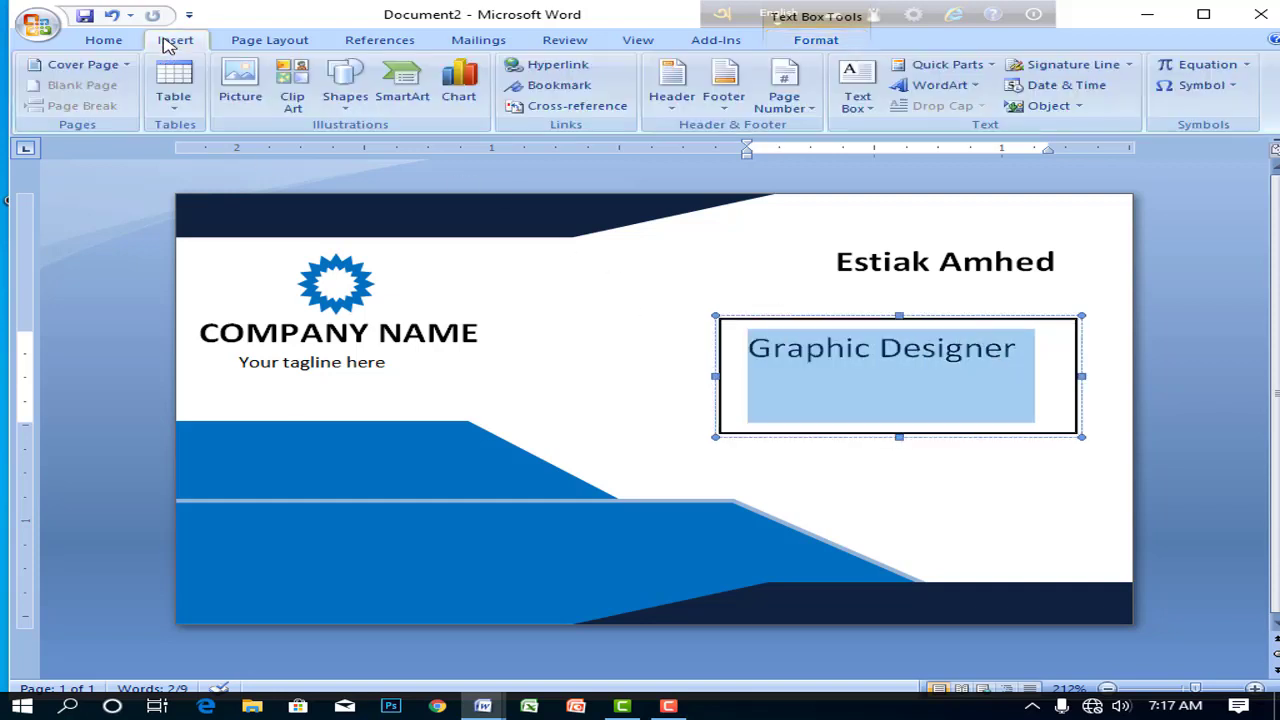
pyautogui.click(104, 40)
# - Shrink the Graphic Designer text and make it bold
pyautogui.click(384, 72)
pyautogui.click(384, 72)
pyautogui.click(384, 72)
pyautogui.click(384, 72)
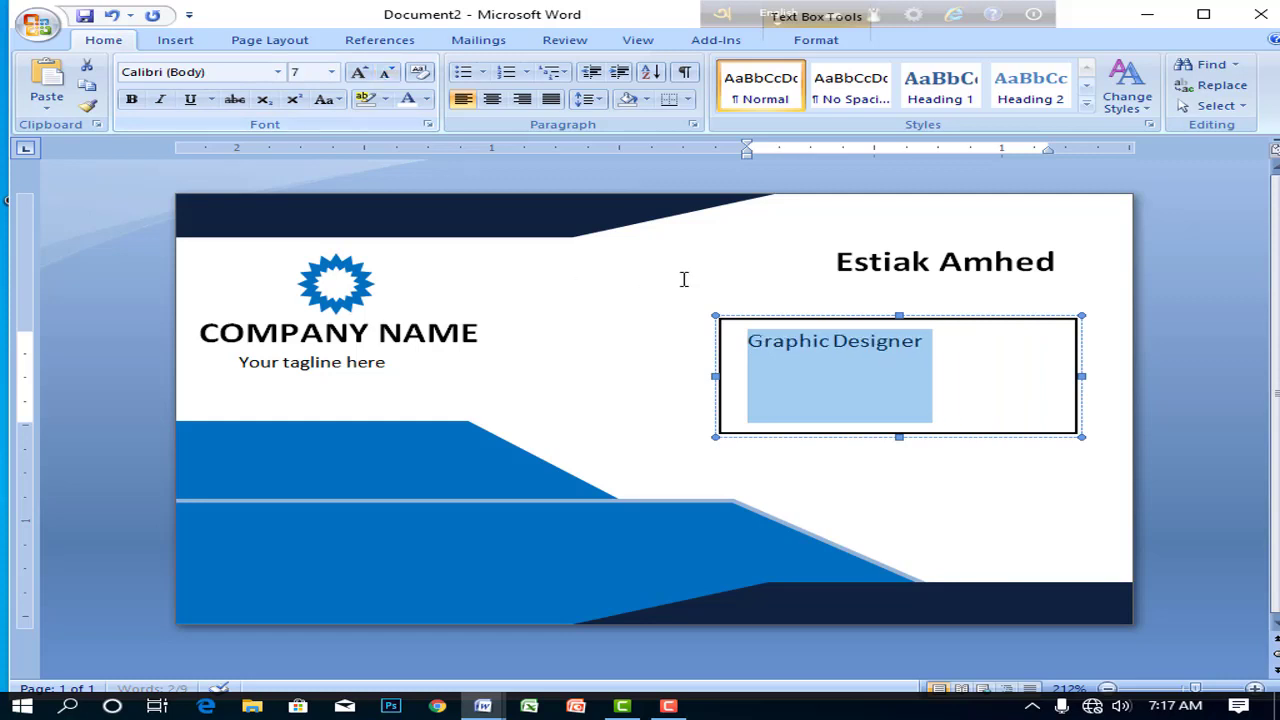
pyautogui.click(786, 348)
pyautogui.moveTo(957, 346); pyautogui.dragTo(881, 345)
pyautogui.click(815, 350)
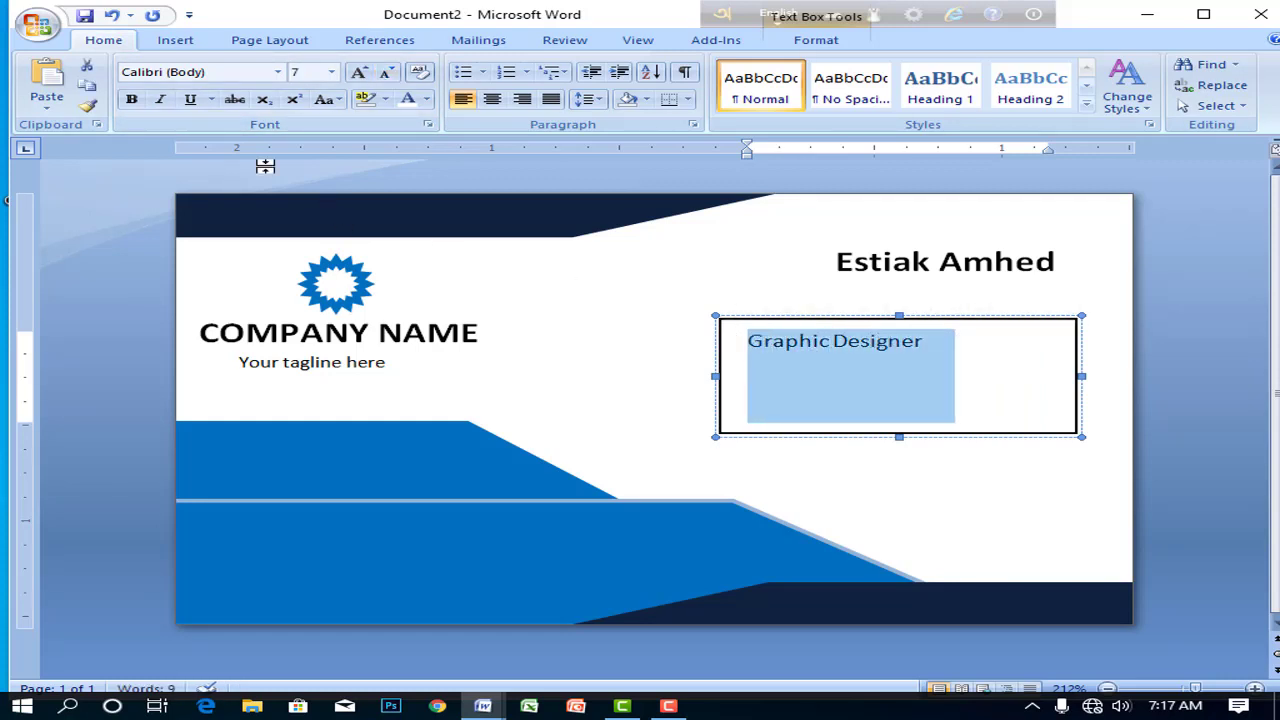
pyautogui.click(131, 99)
# - Shorten and narrow the title box and move it up under the name
pyautogui.click(864, 372)
pyautogui.moveTo(899, 437); pyautogui.dragTo(899, 366)
pyautogui.moveTo(1073, 342); pyautogui.dragTo(967, 341)
pyautogui.moveTo(849, 317); pyautogui.dragTo(946, 277)
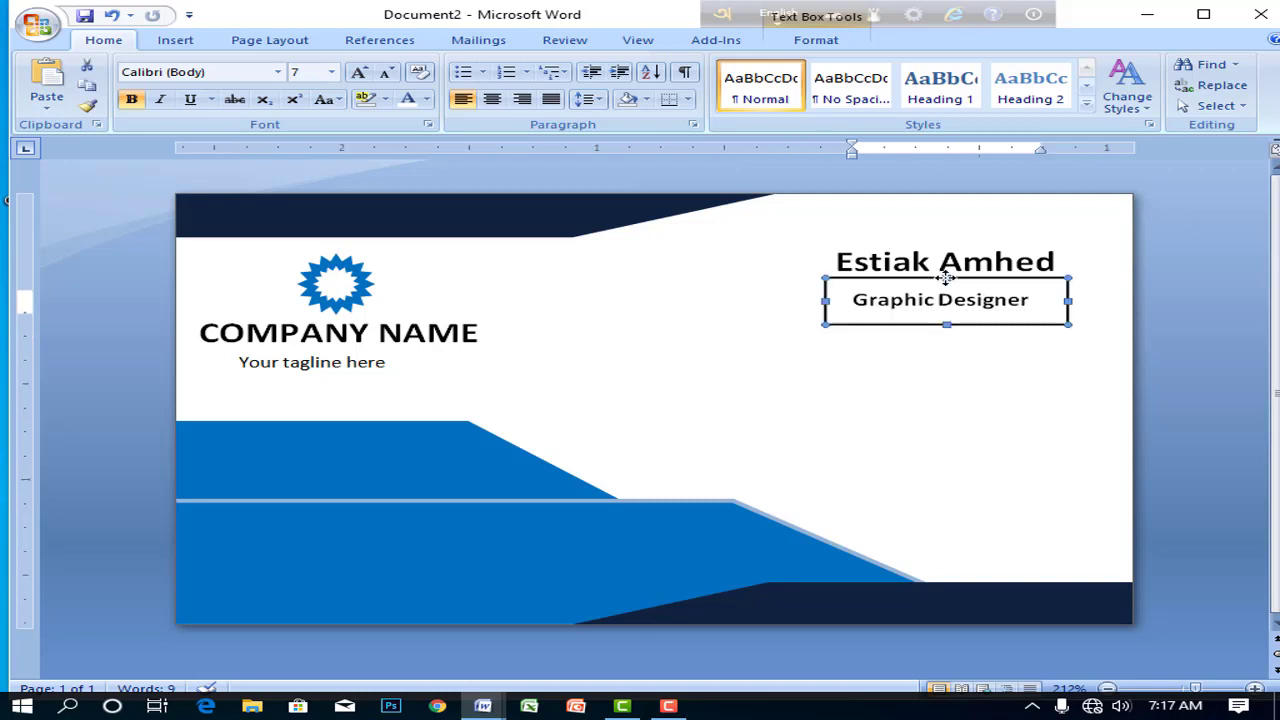
# - Set the Graphic Designer text to size 5 and centre it in its box
pyautogui.click(1037, 298)
pyautogui.hotkey('ctrl', 'a')
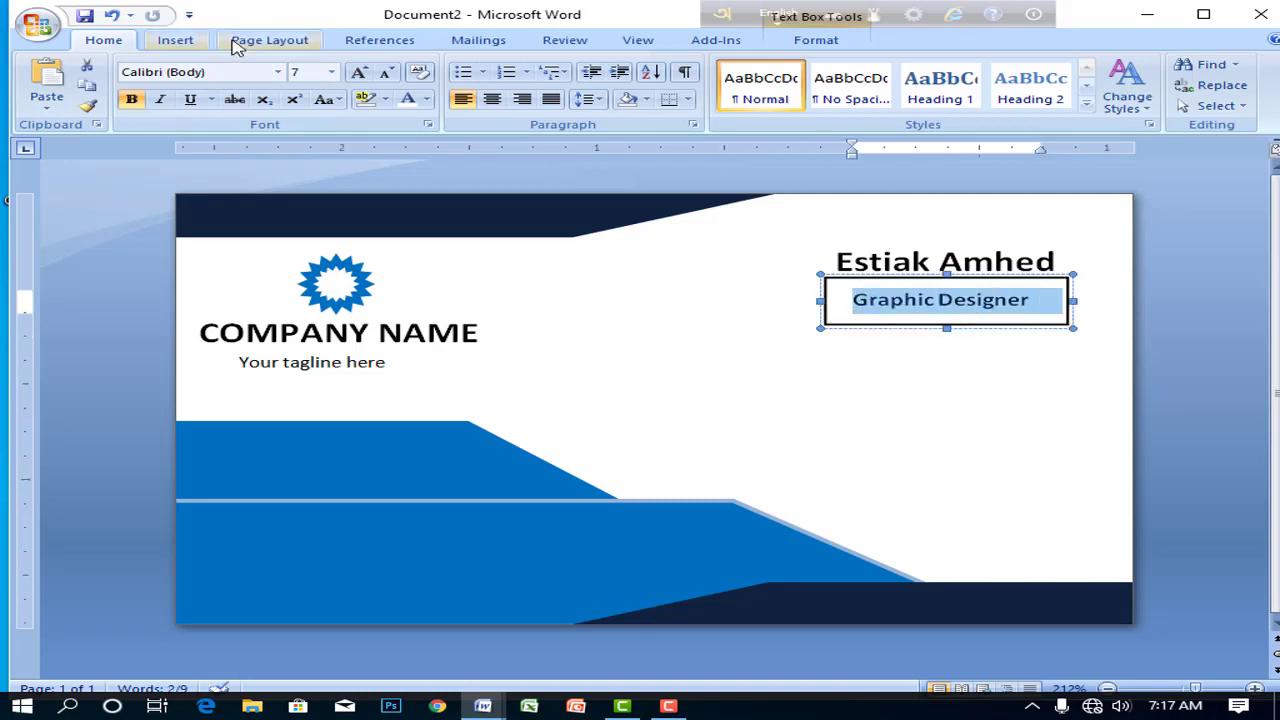
pyautogui.click(384, 72)
pyautogui.click(384, 72)
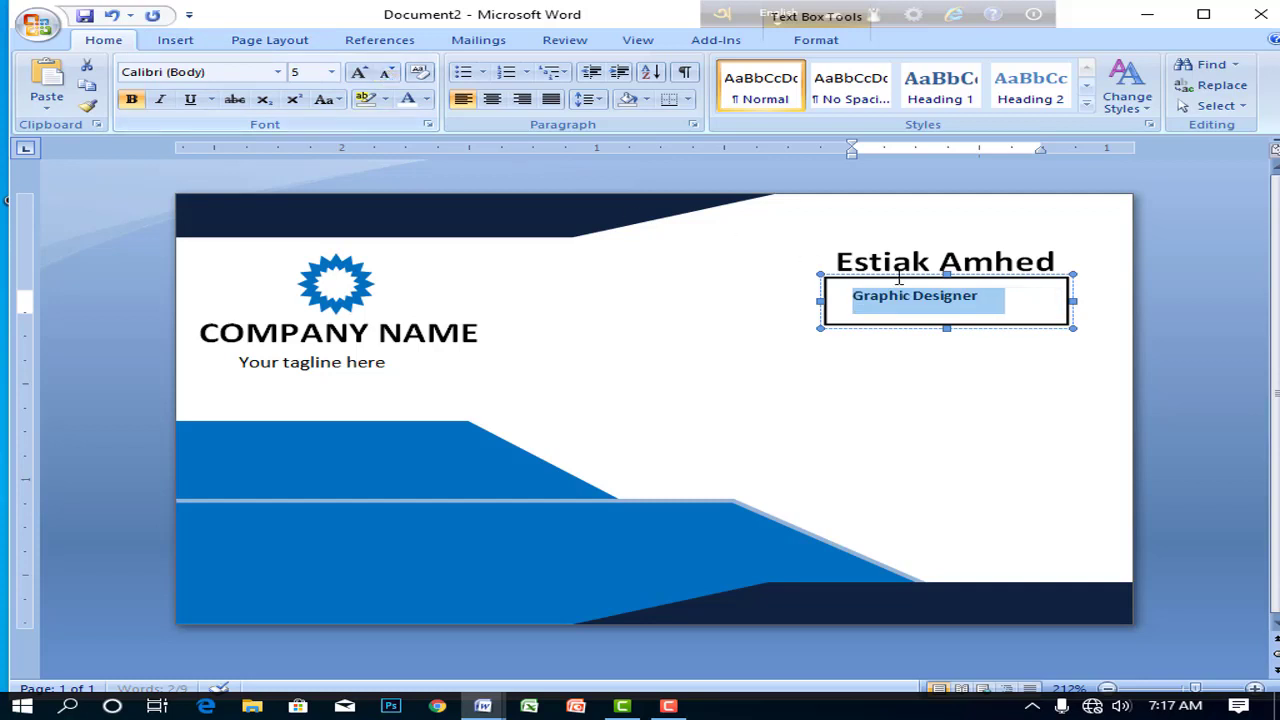
pyautogui.click(945, 305)
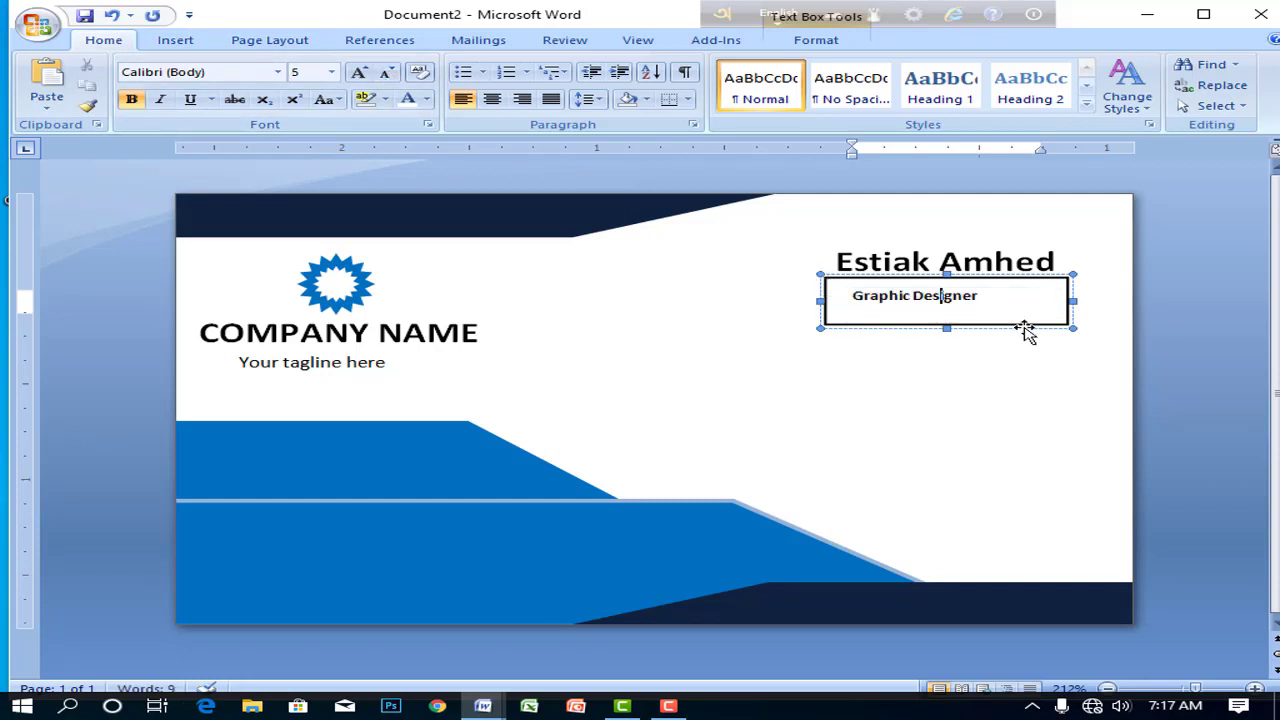
pyautogui.click(1067, 323)
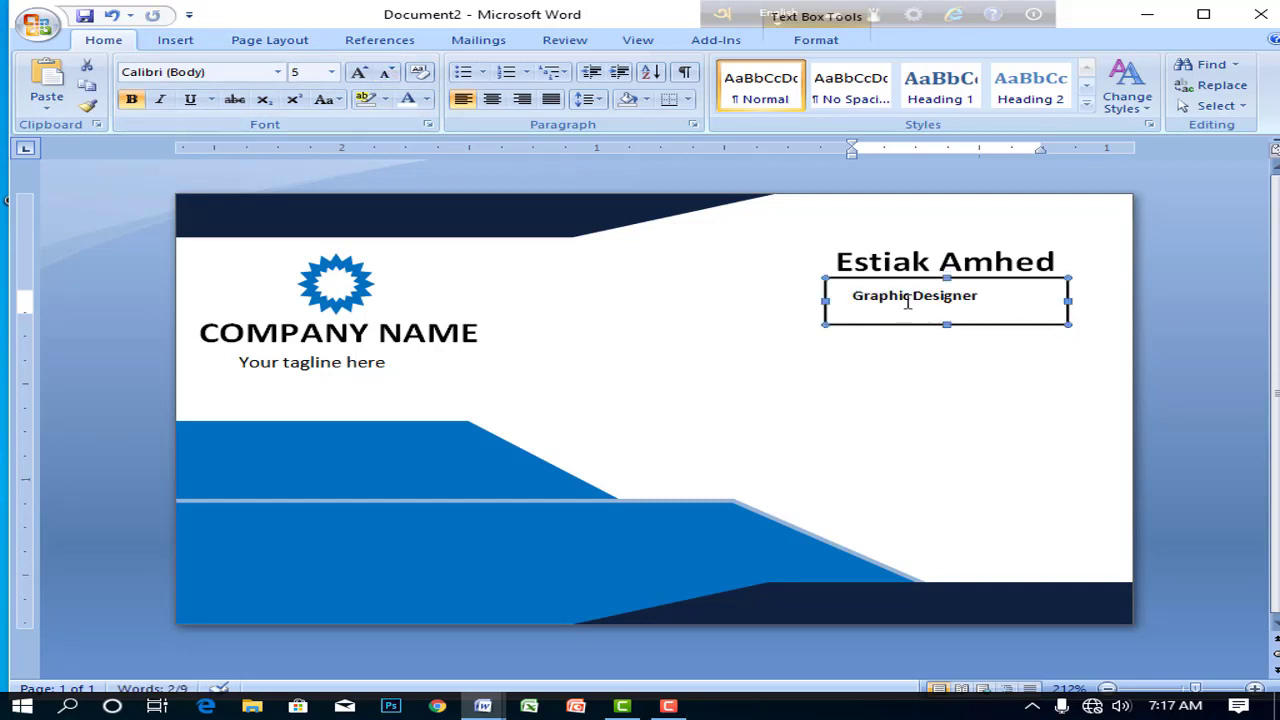
pyautogui.moveTo(852, 295); pyautogui.dragTo(1000, 297)
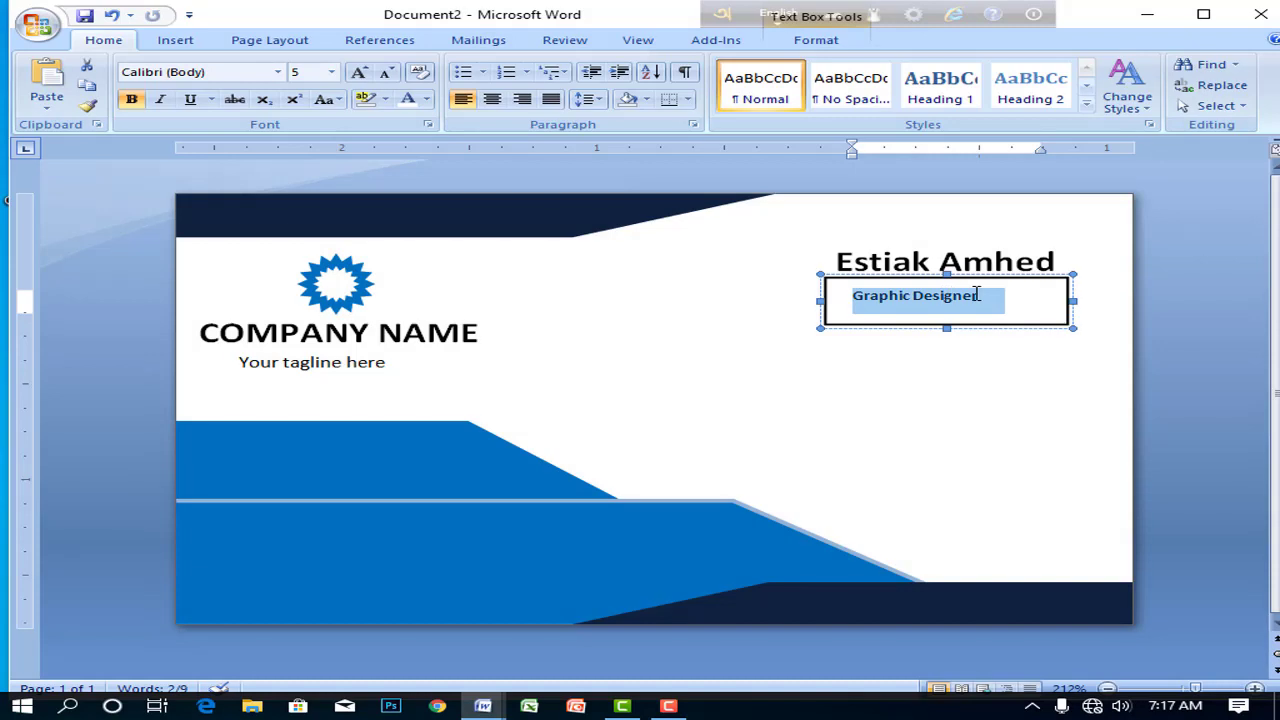
pyautogui.click(490, 100)
# - Nudge the title box left and set its Shape Fill and Shape Outline to none
pyautogui.click(1018, 322)
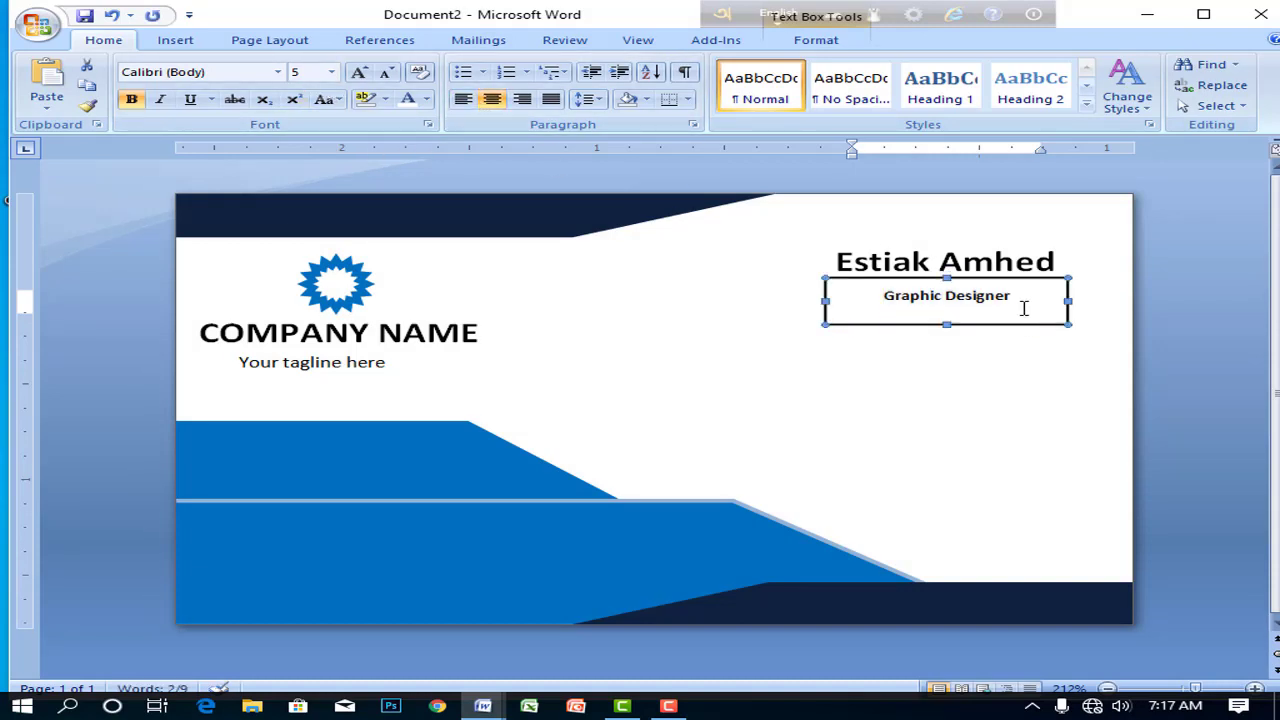
pyautogui.press('Left')
pyautogui.press('Left')
pyautogui.press('Left')
pyautogui.press('Left')
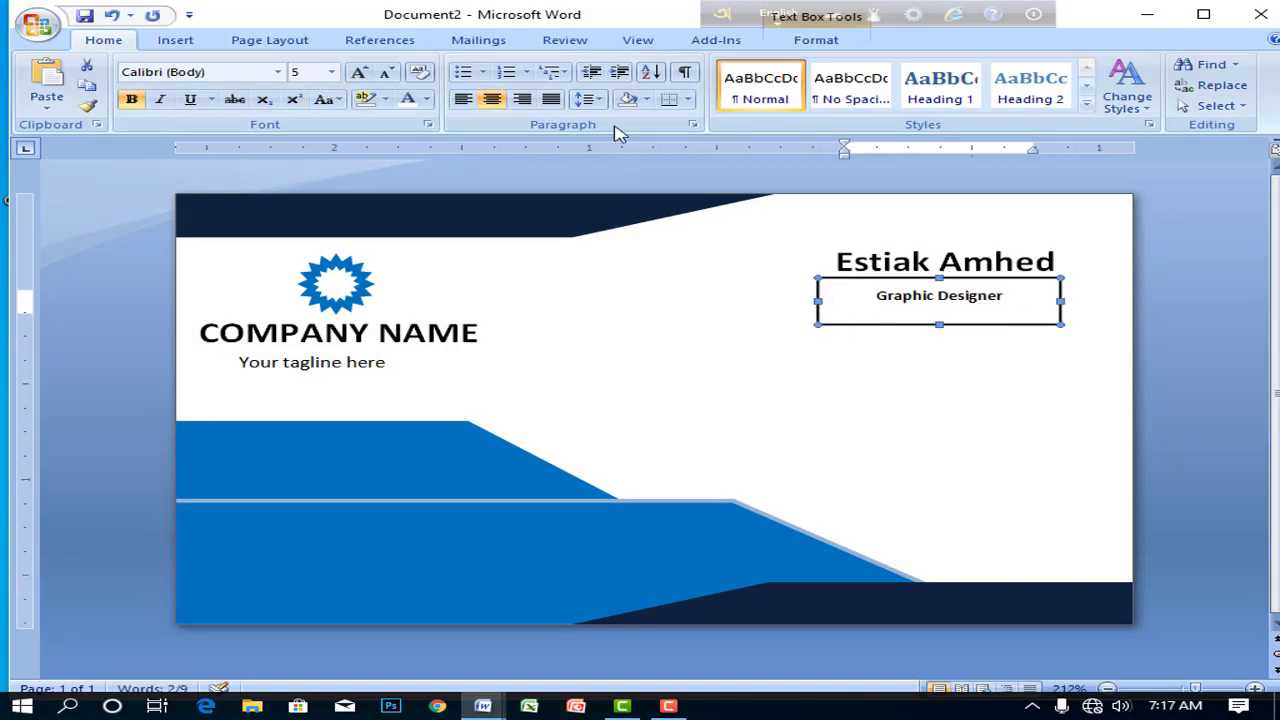
pyautogui.doubleClick(940, 278)
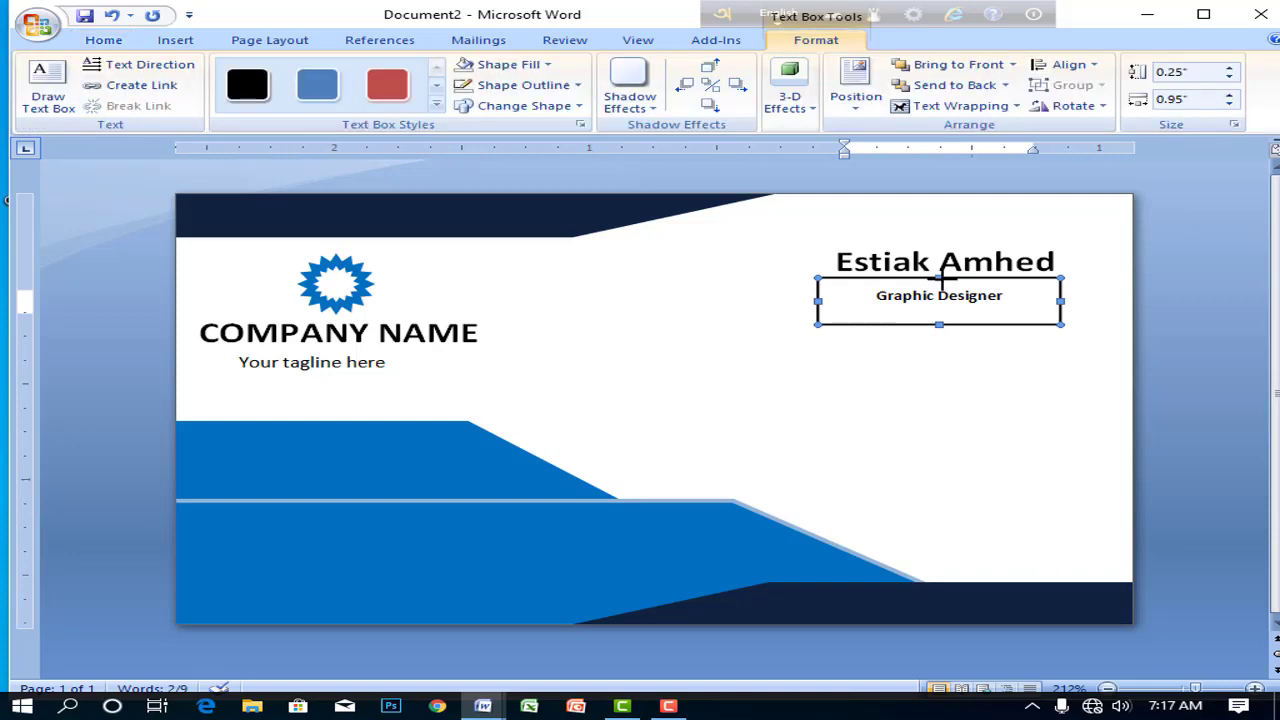
pyautogui.click(530, 64)
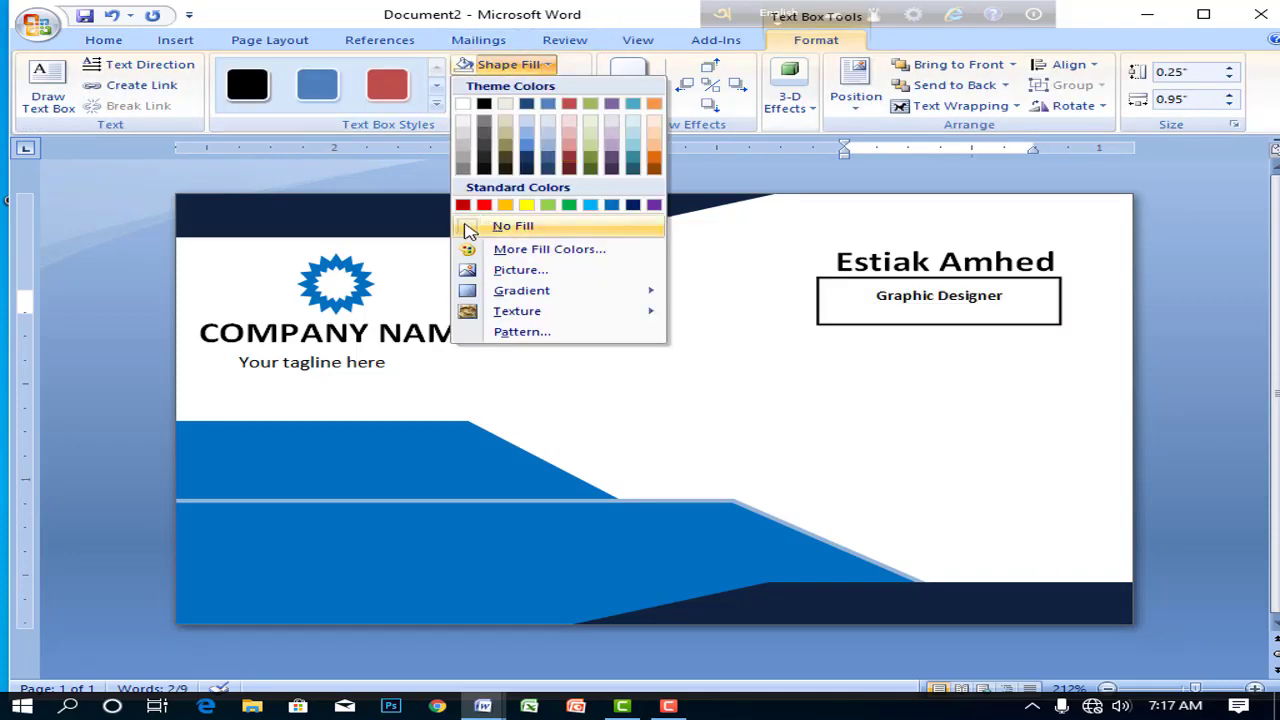
pyautogui.click(497, 226)
pyautogui.click(540, 86)
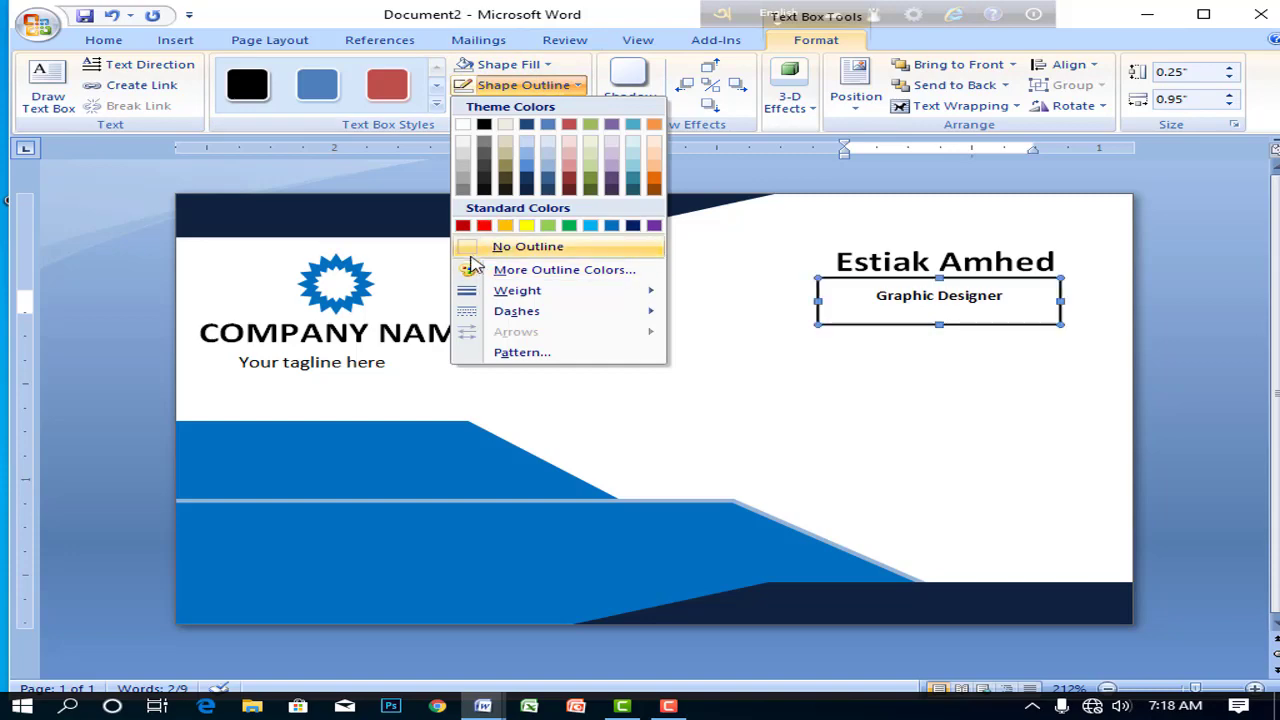
pyautogui.click(492, 246)
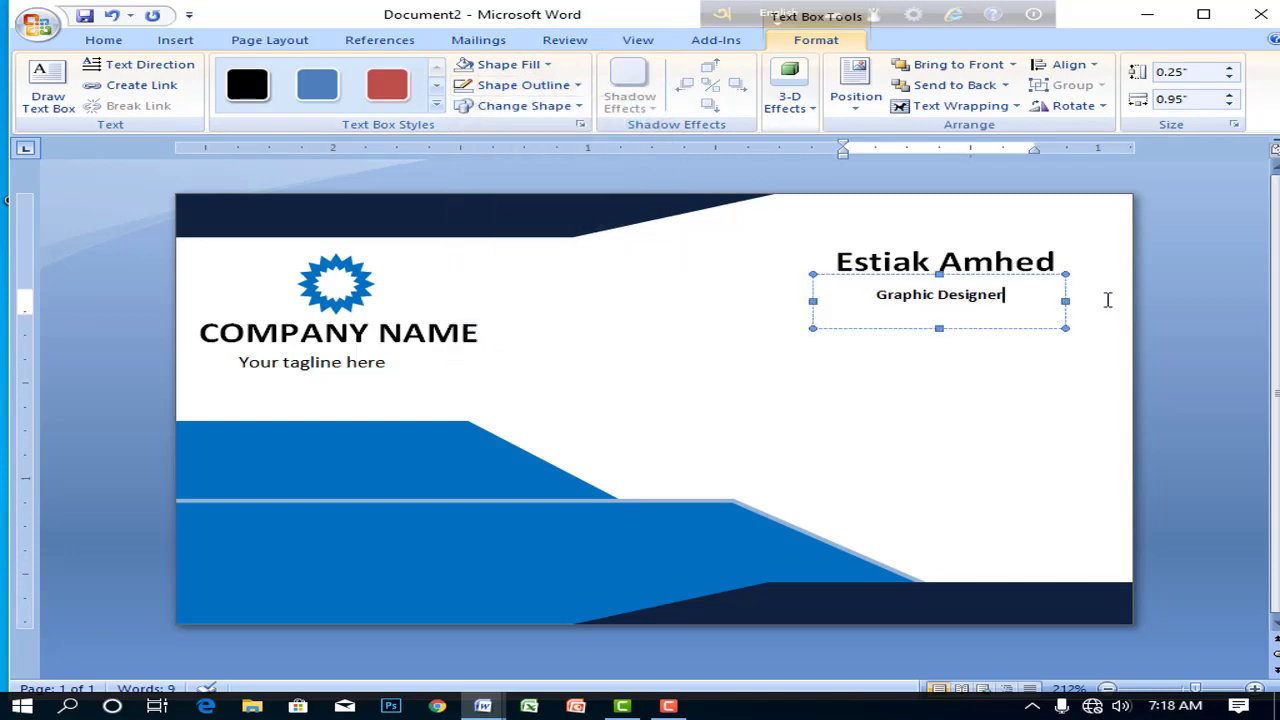
# - Fine-tune the title box's position just beneath the name
pyautogui.click(706, 366)
pyautogui.click(975, 300)
pyautogui.moveTo(943, 277); pyautogui.dragTo(944, 270)
pyautogui.click(620, 366)
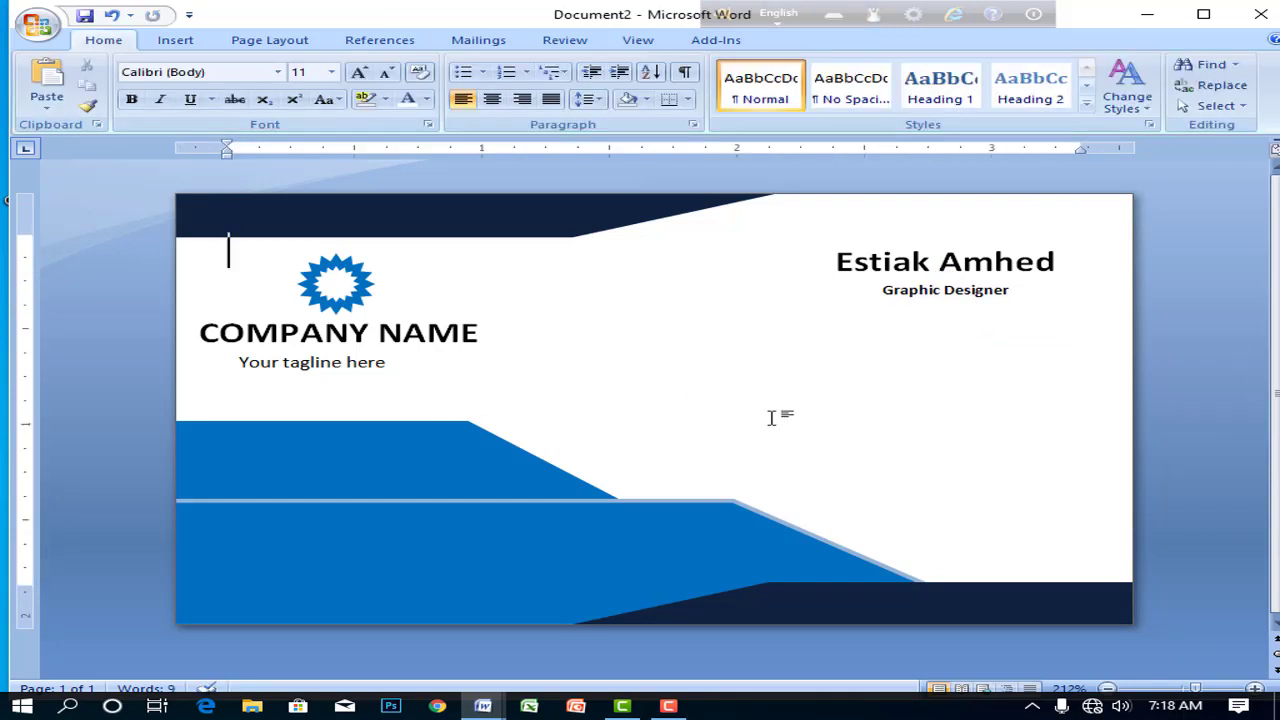
# - Draw a text box across the middle of the card and type the contact phone number
pyautogui.click(177, 40)
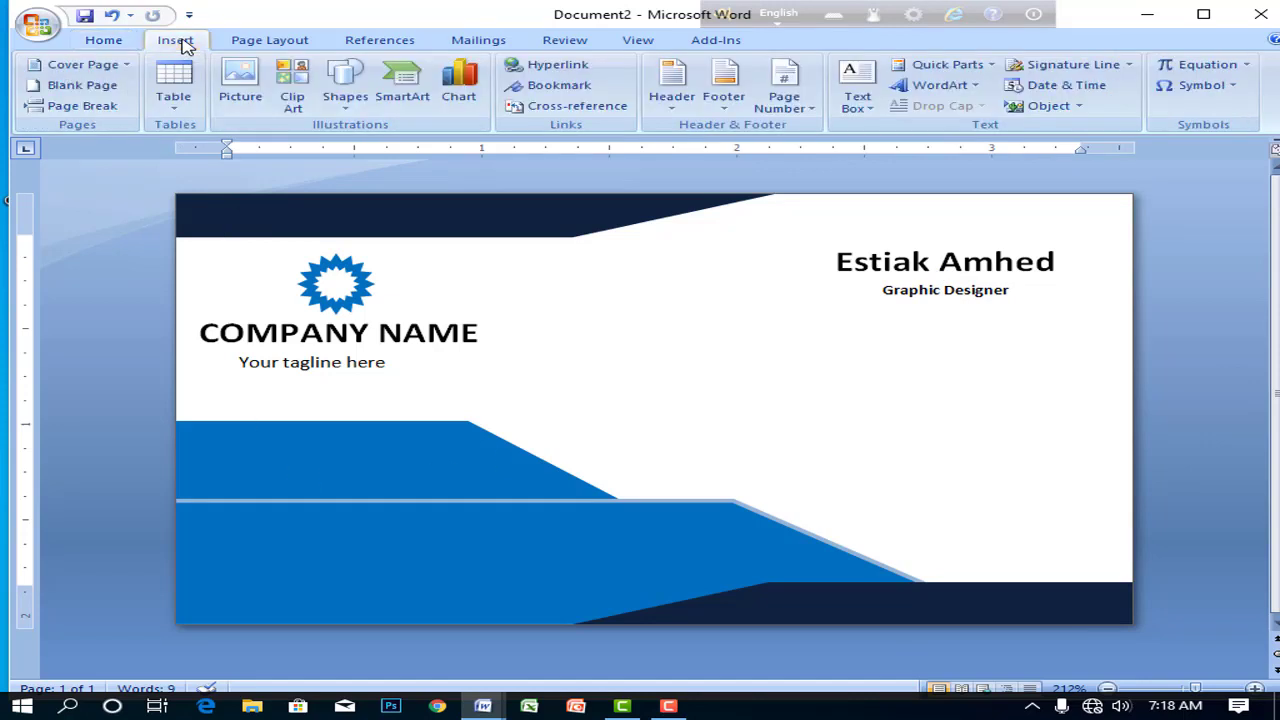
pyautogui.click(254, 42)
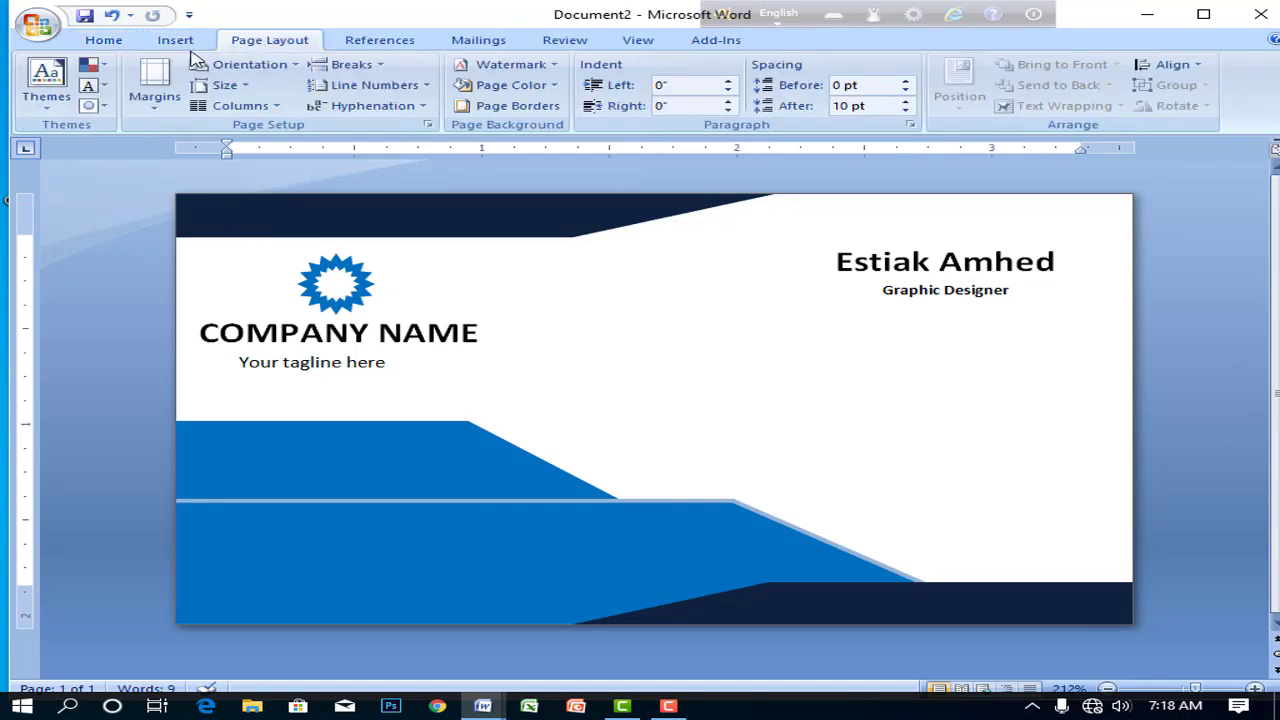
pyautogui.scroll(1, 229, 37)
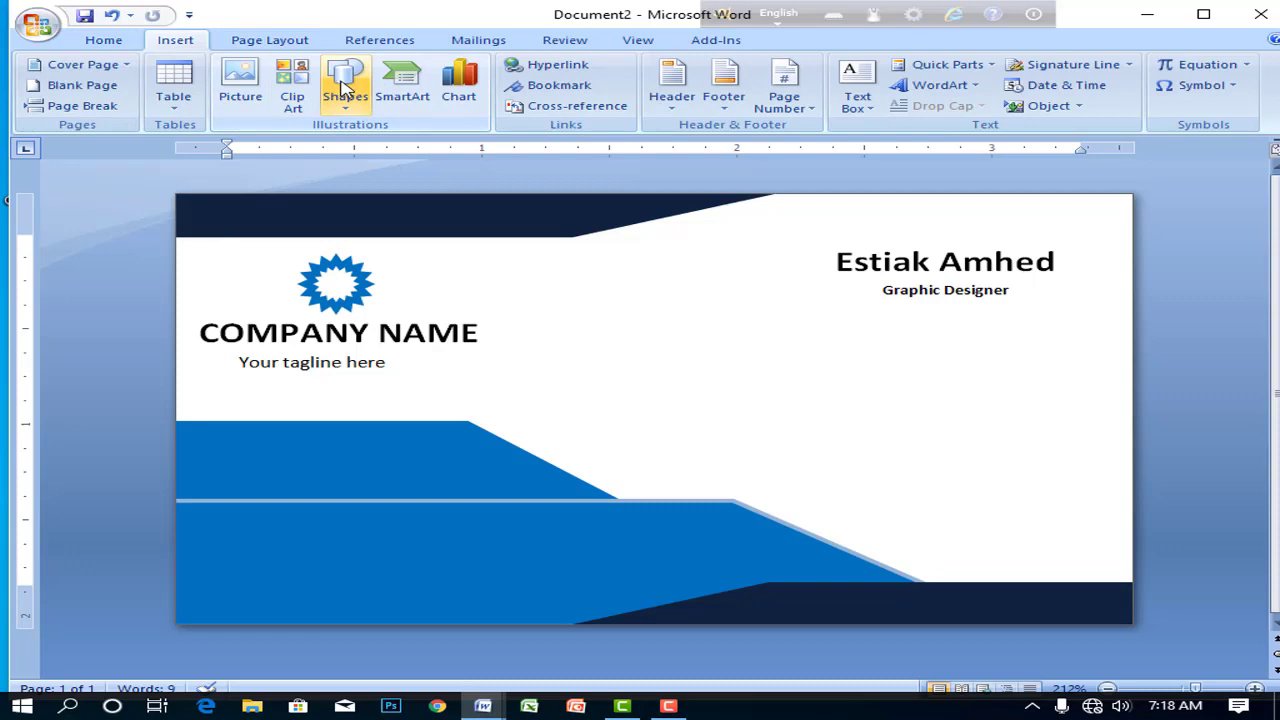
pyautogui.click(345, 90)
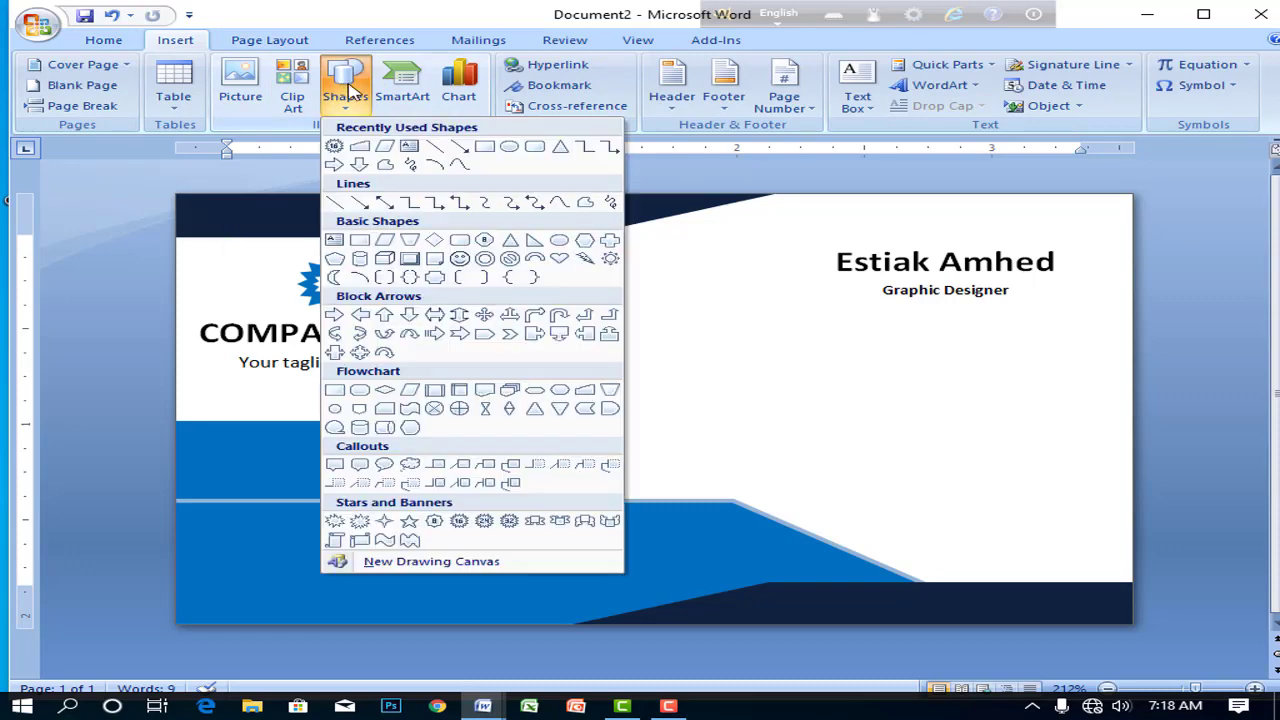
pyautogui.click(410, 148)
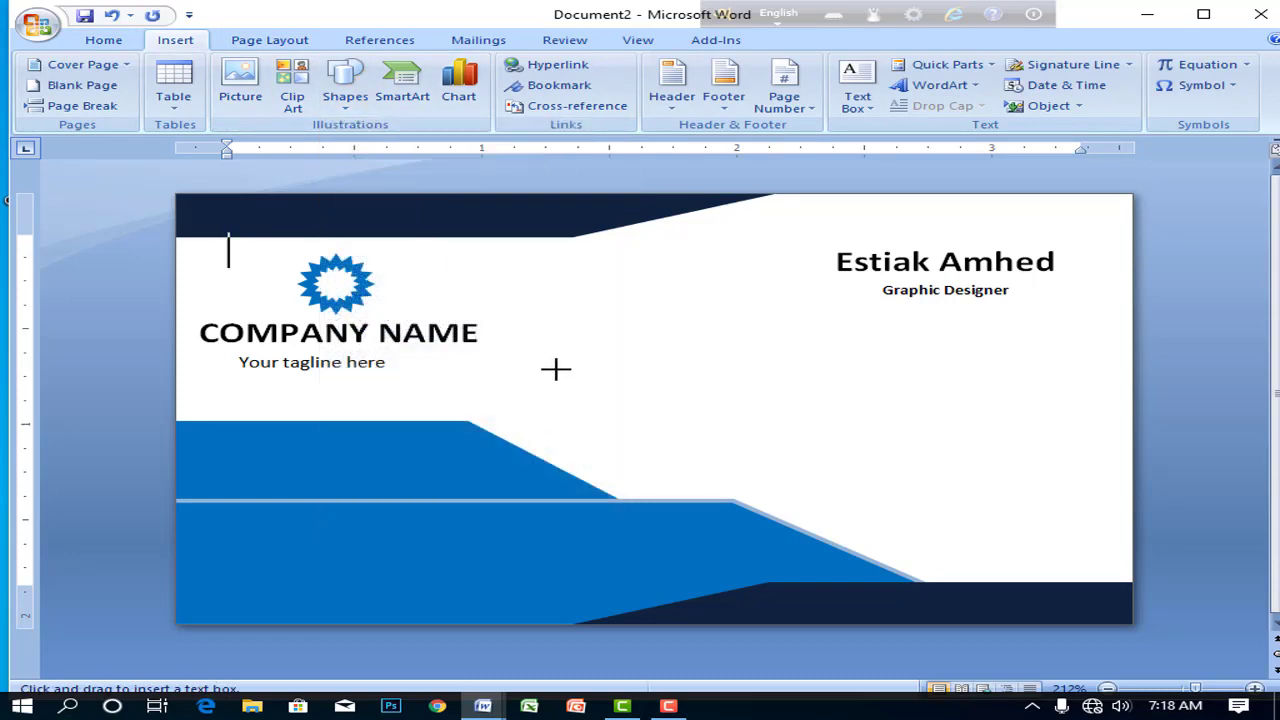
pyautogui.moveTo(553, 366); pyautogui.dragTo(933, 436)
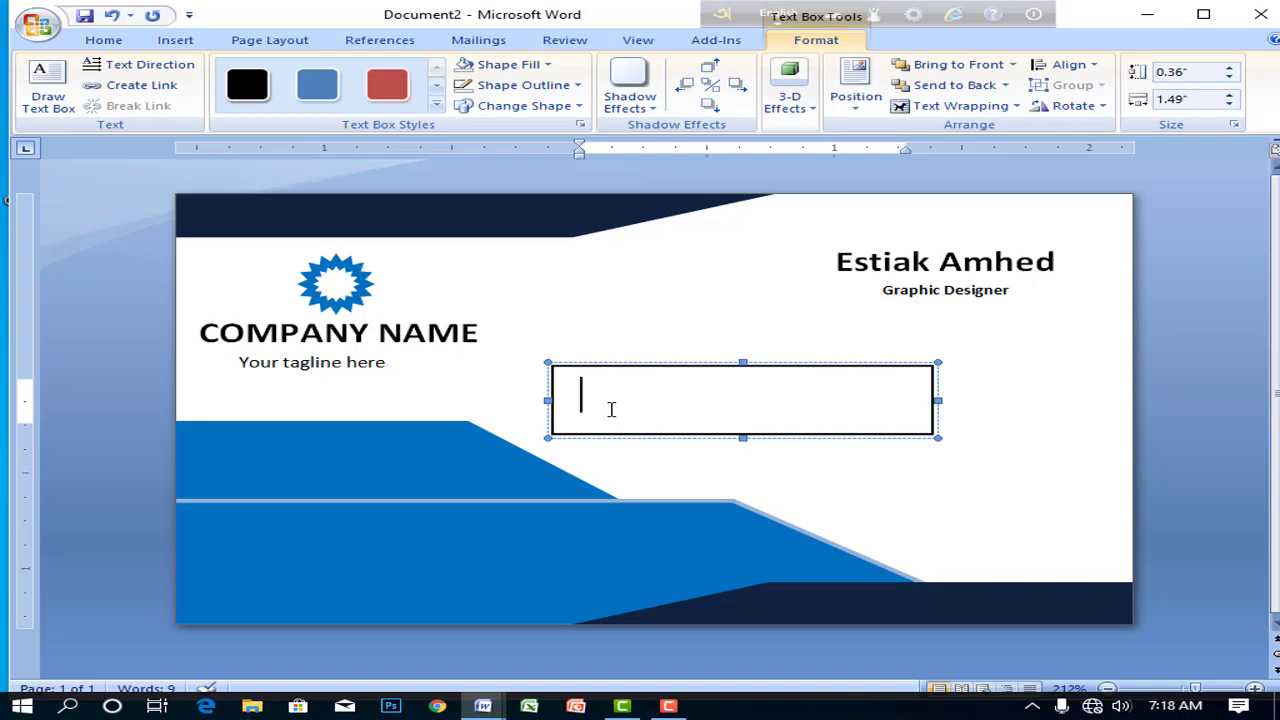
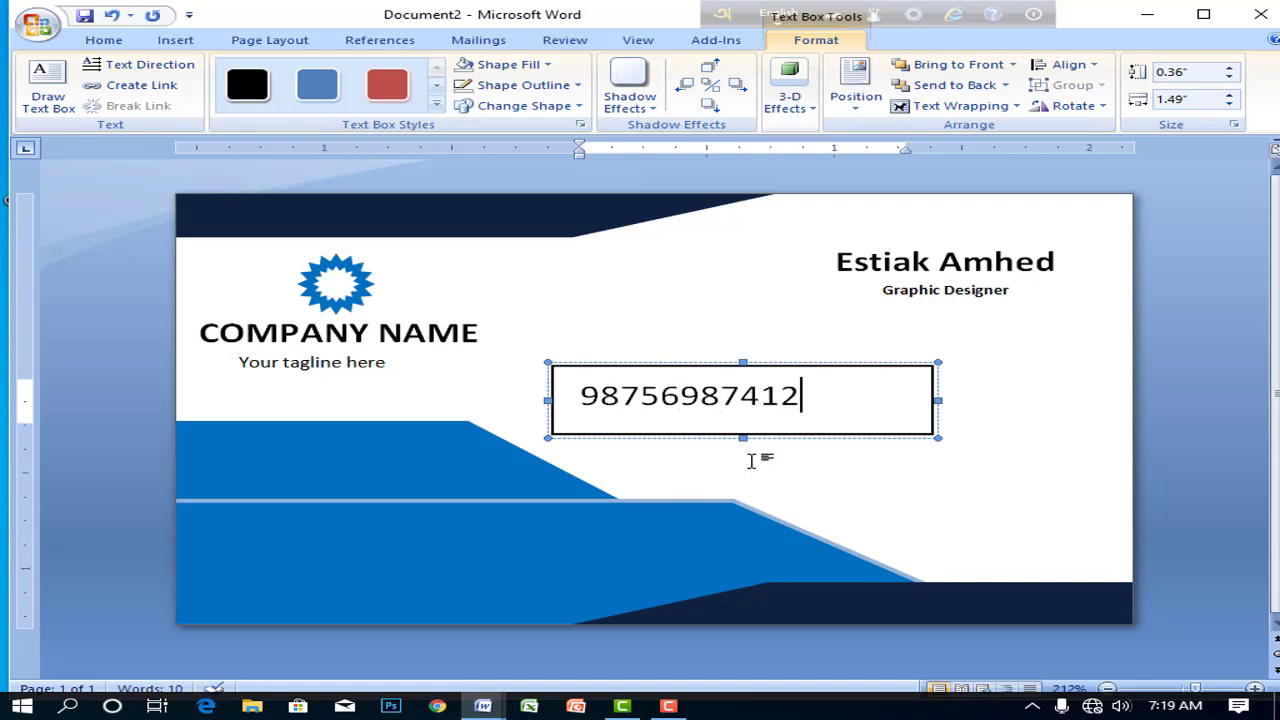
# - Set the phone number's font size to 8
pyautogui.moveTo(812, 396); pyautogui.dragTo(576, 396)
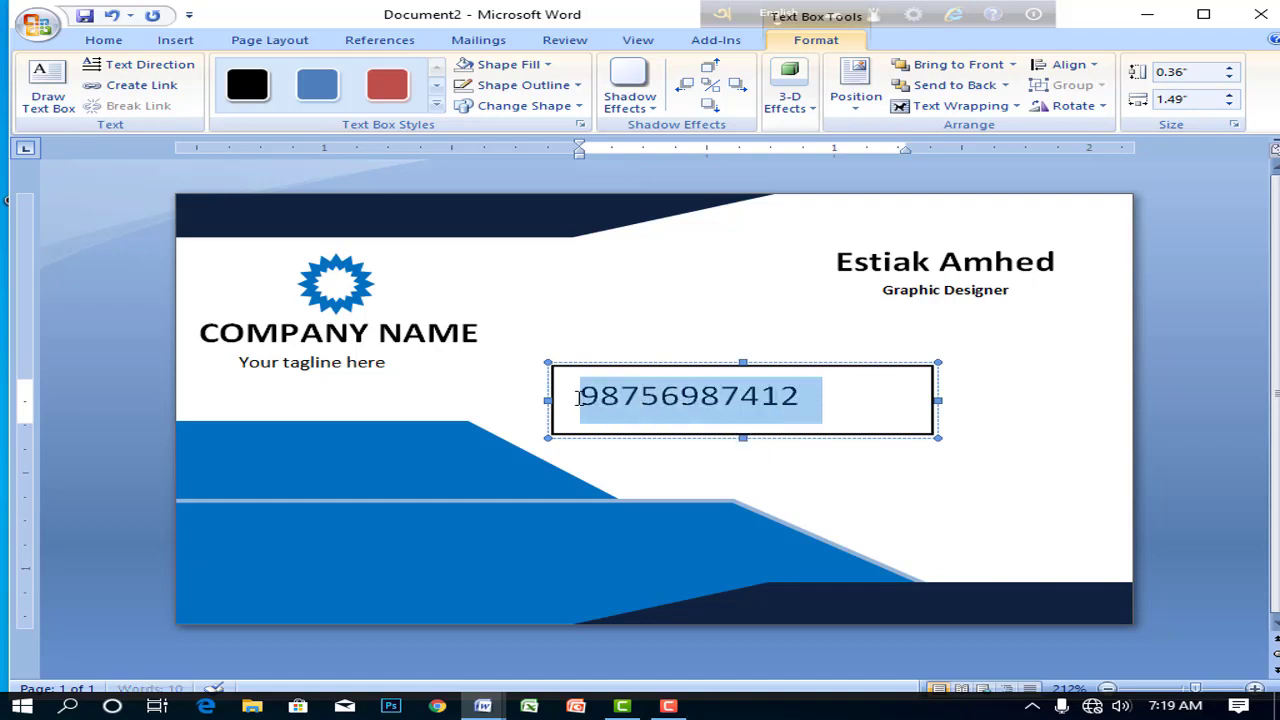
pyautogui.click(173, 41)
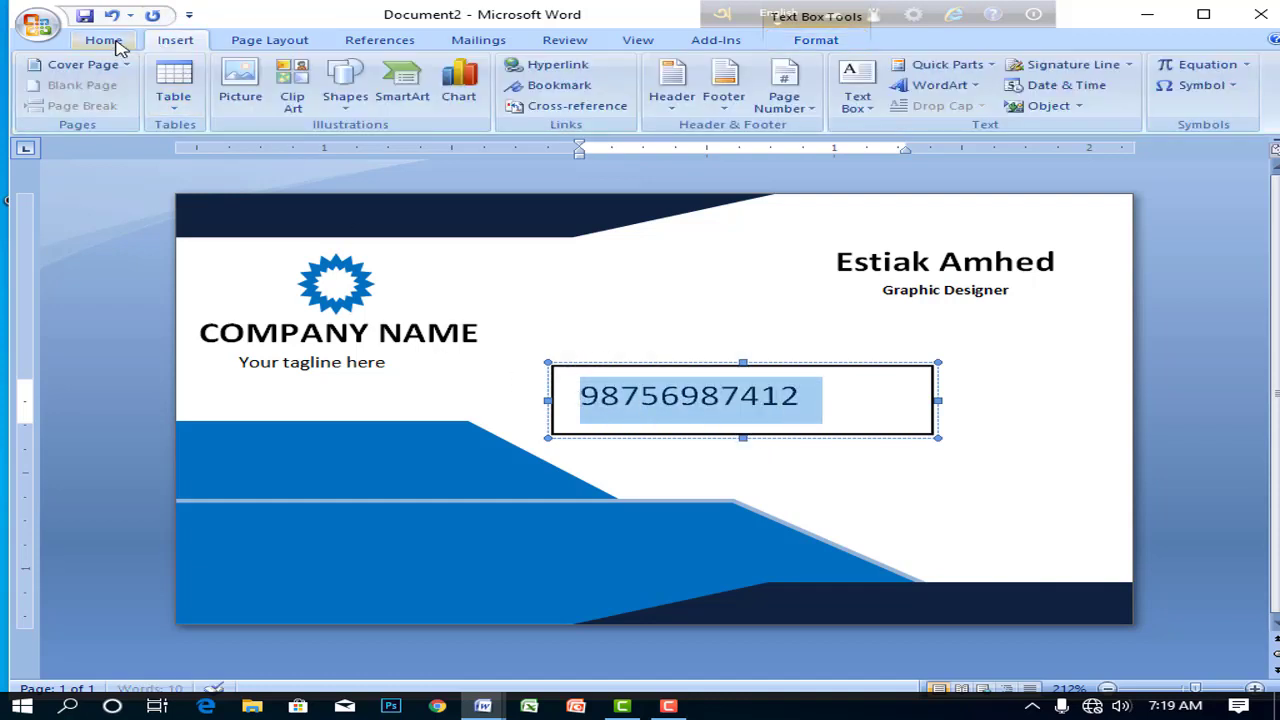
pyautogui.click(108, 41)
pyautogui.click(388, 74)
pyautogui.click(388, 74)
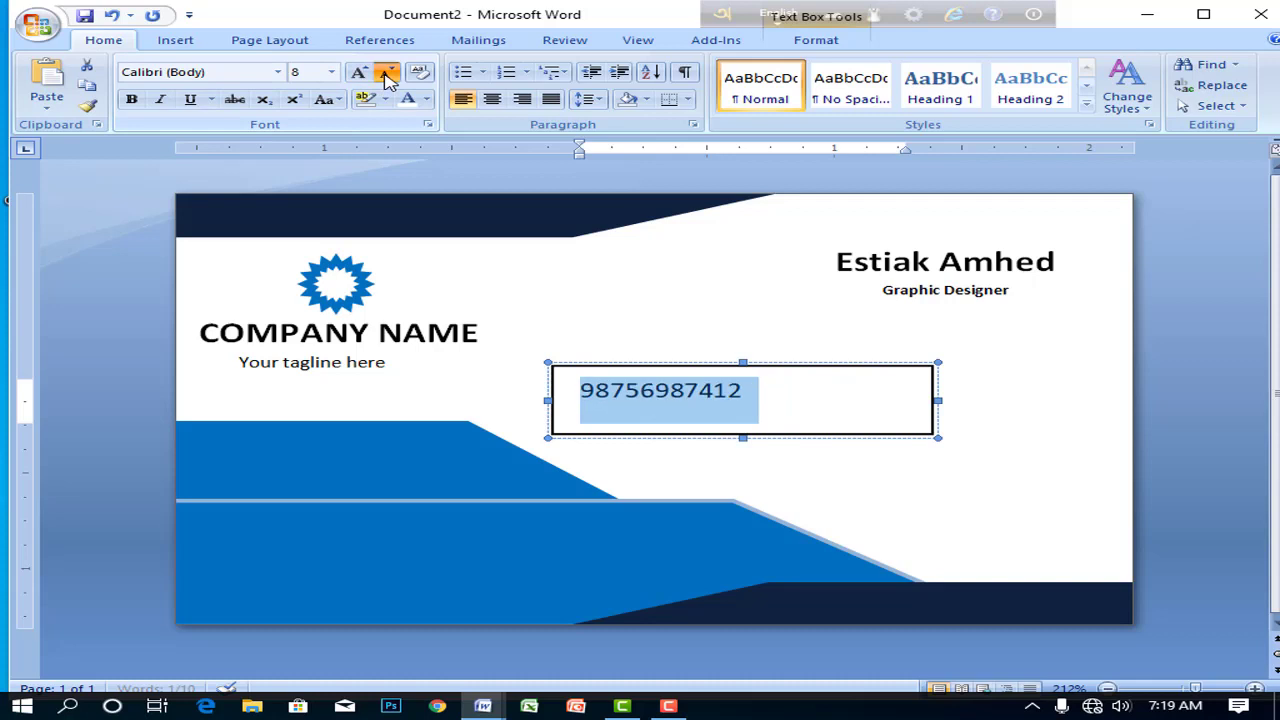
pyautogui.click(388, 74)
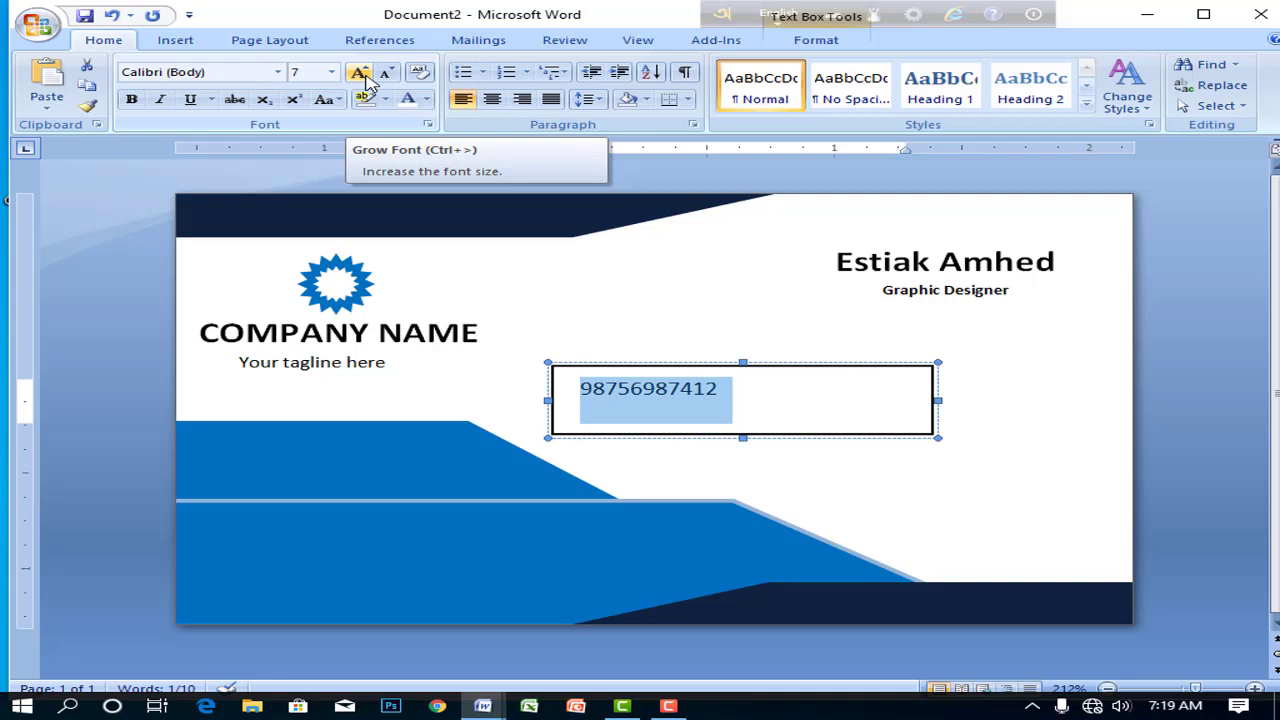
pyautogui.click(360, 76)
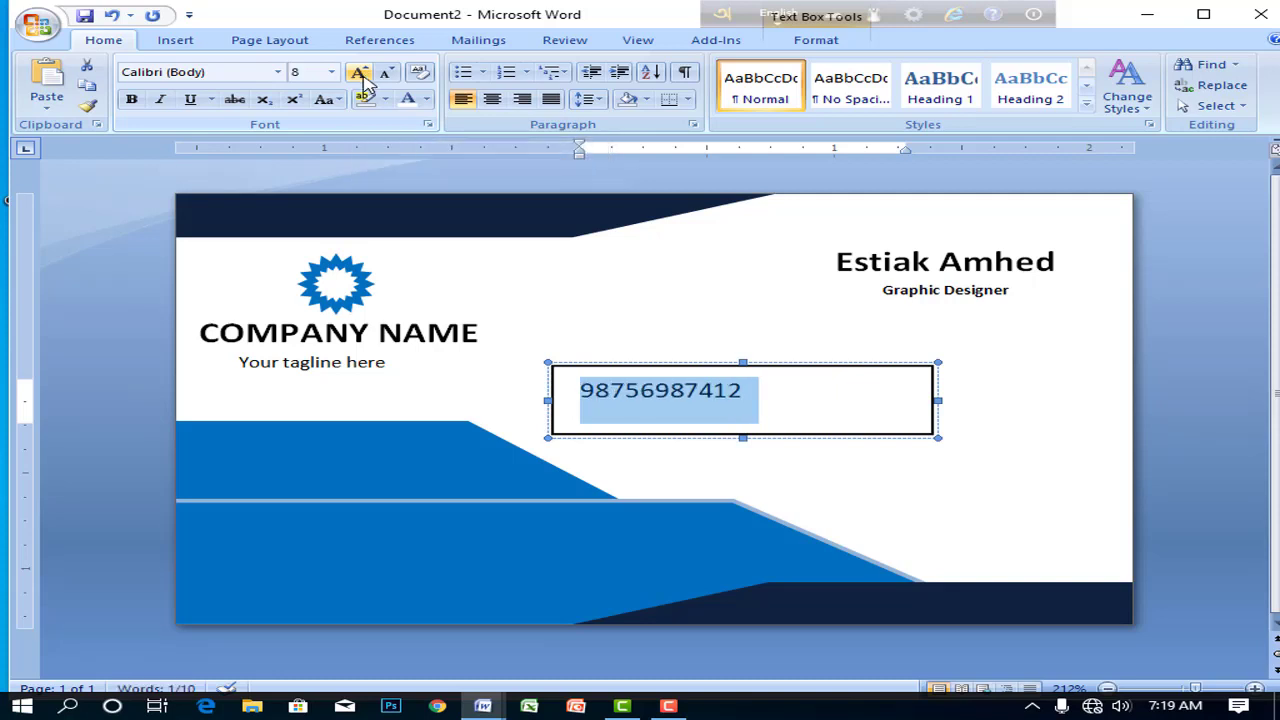
# - Shrink the phone-number text box's height and width to fit snugly around the number
pyautogui.click(742, 428)
pyautogui.moveTo(745, 442); pyautogui.dragTo(743, 408)
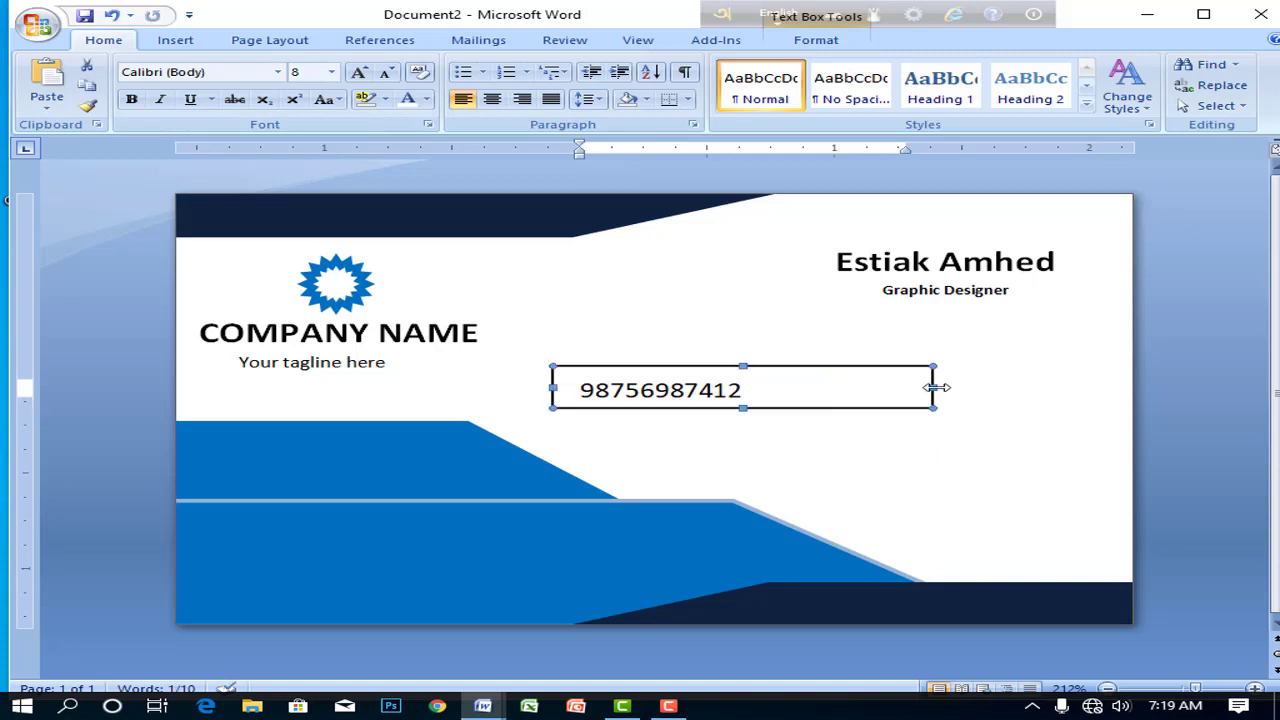
pyautogui.moveTo(852, 387); pyautogui.dragTo(803, 387)
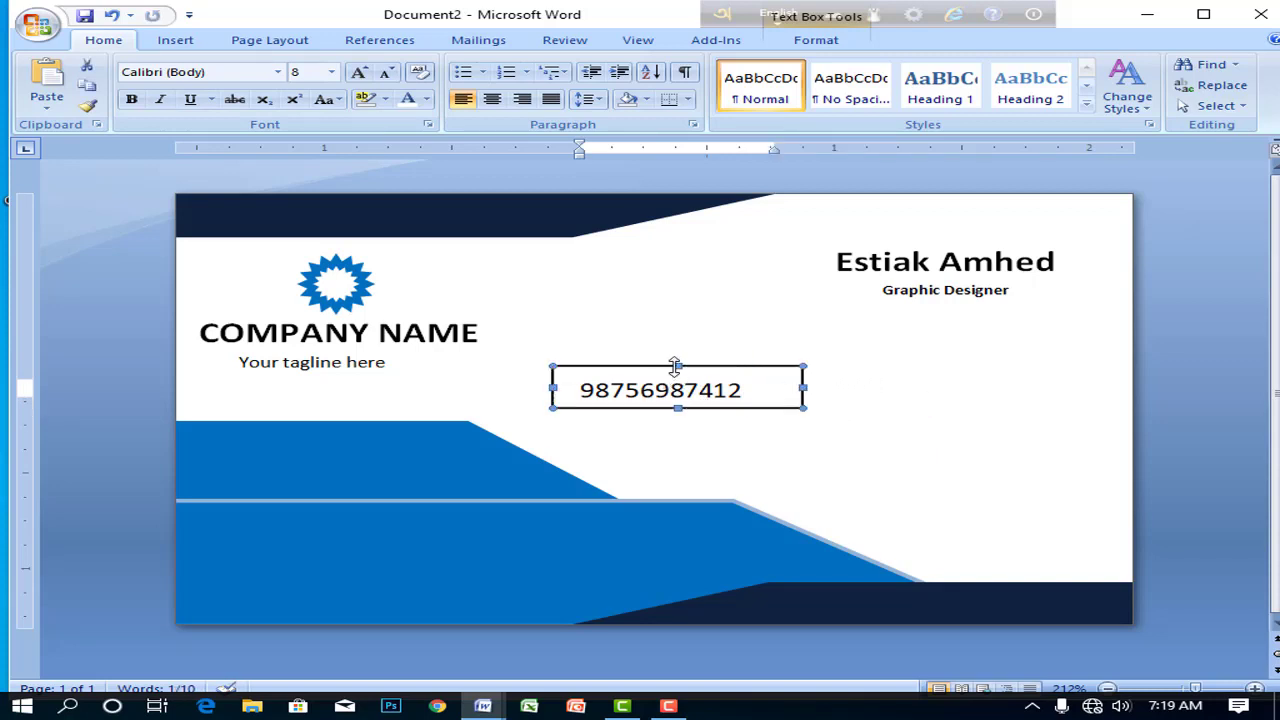
pyautogui.moveTo(676, 367); pyautogui.dragTo(676, 415)
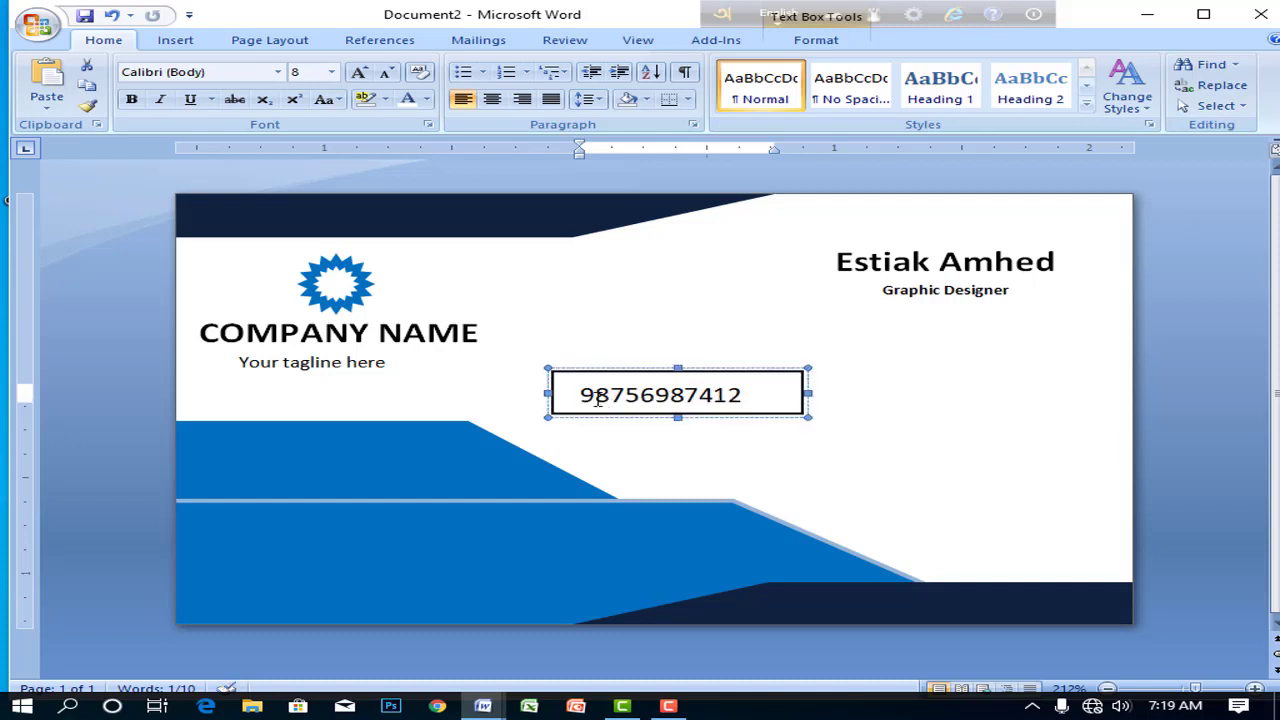
pyautogui.tripleClick(650, 400)
pyautogui.click(650, 400)
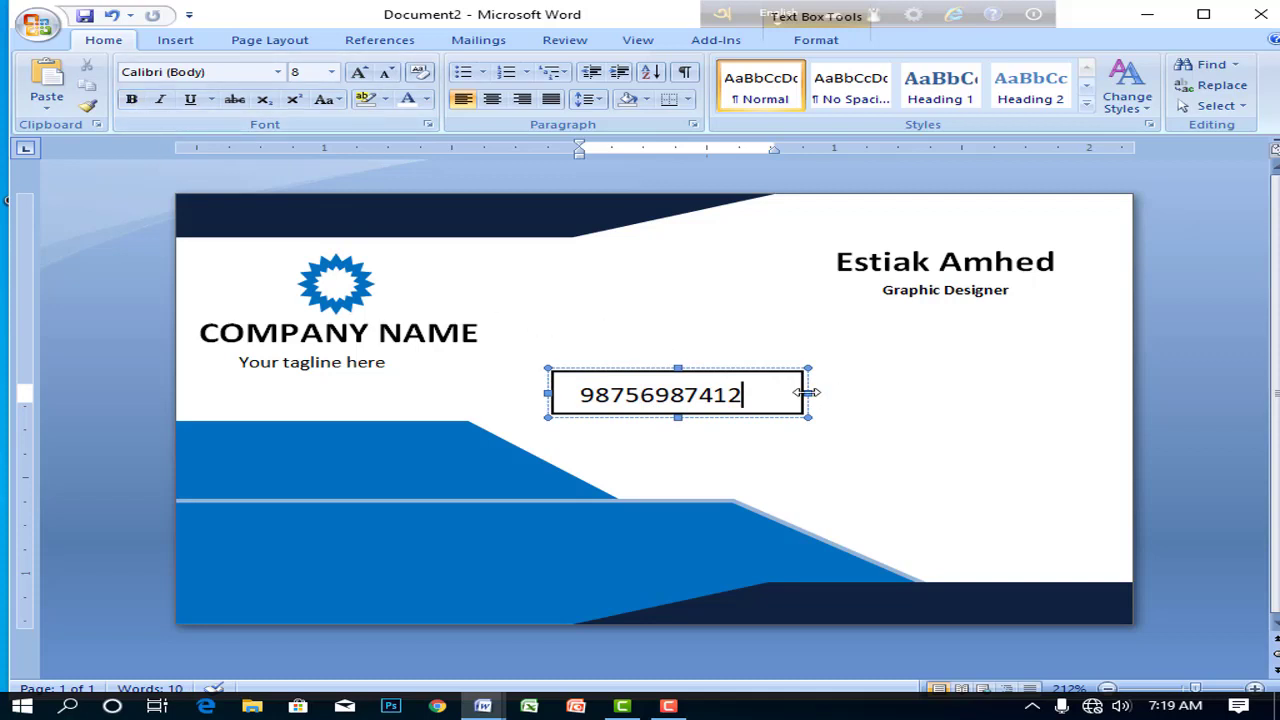
pyautogui.doubleClick(679, 370)
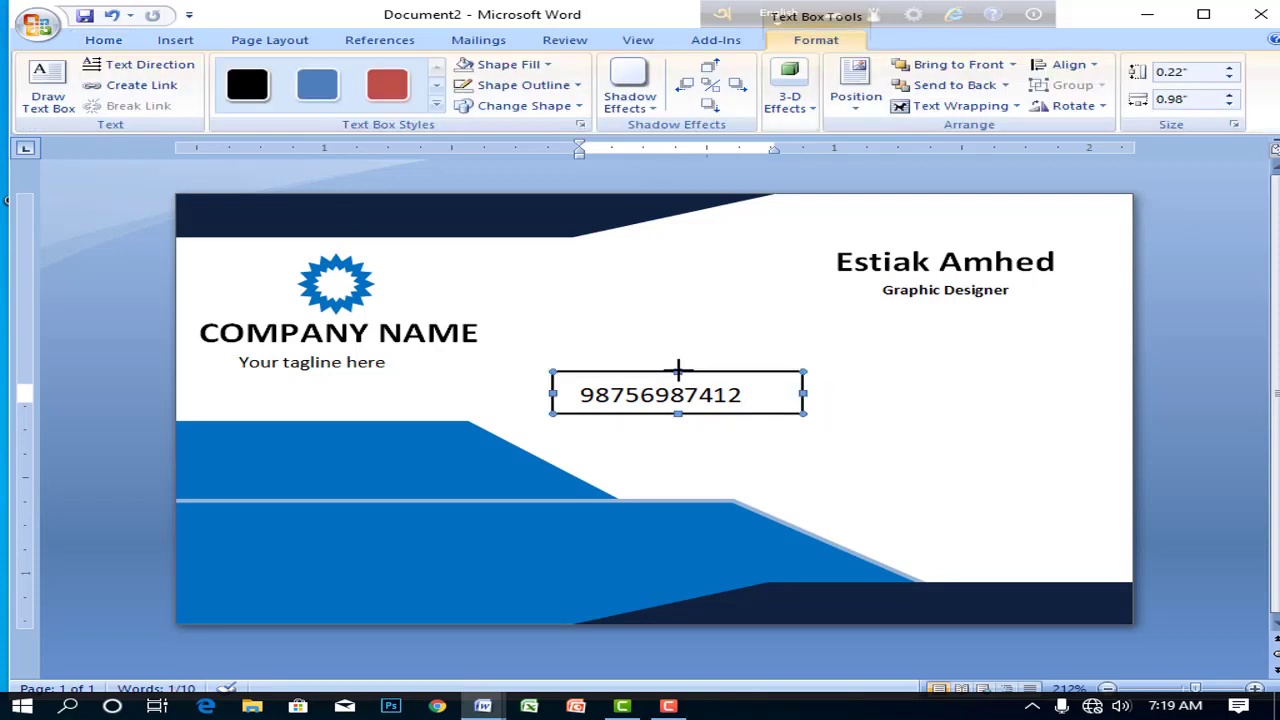
pyautogui.click(965, 392)
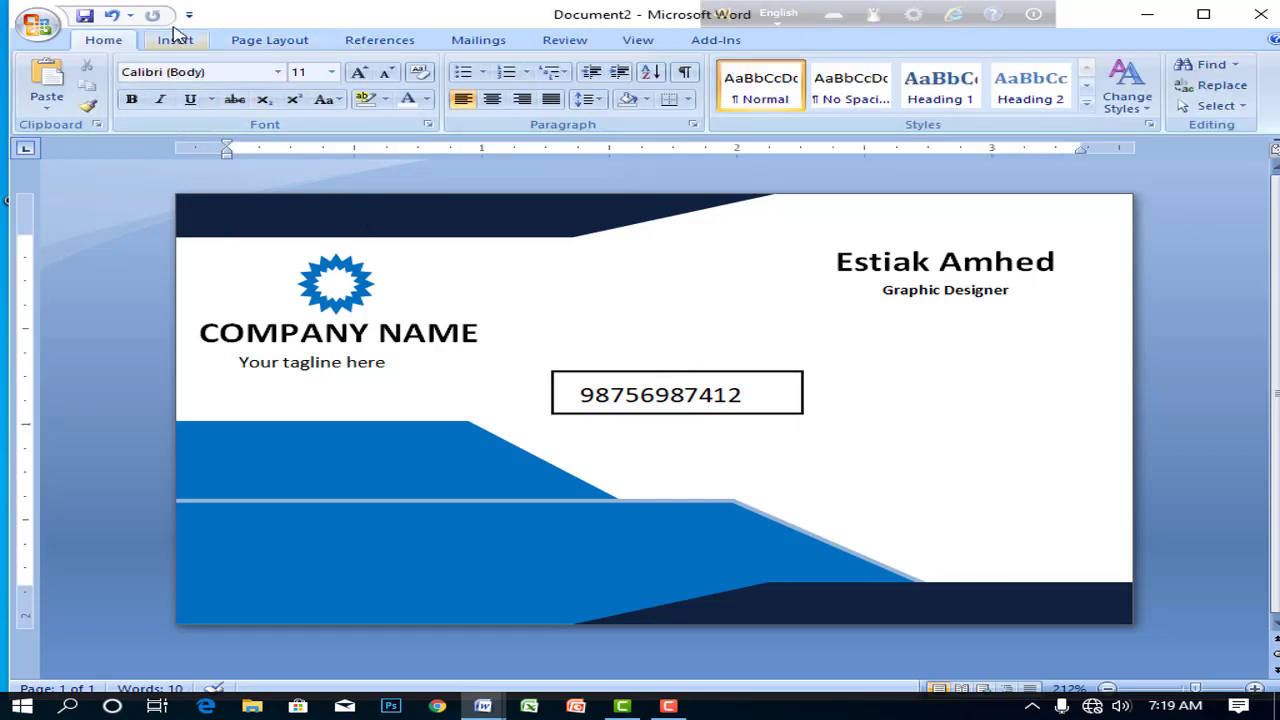
pyautogui.click(266, 40)
pyautogui.click(670, 394)
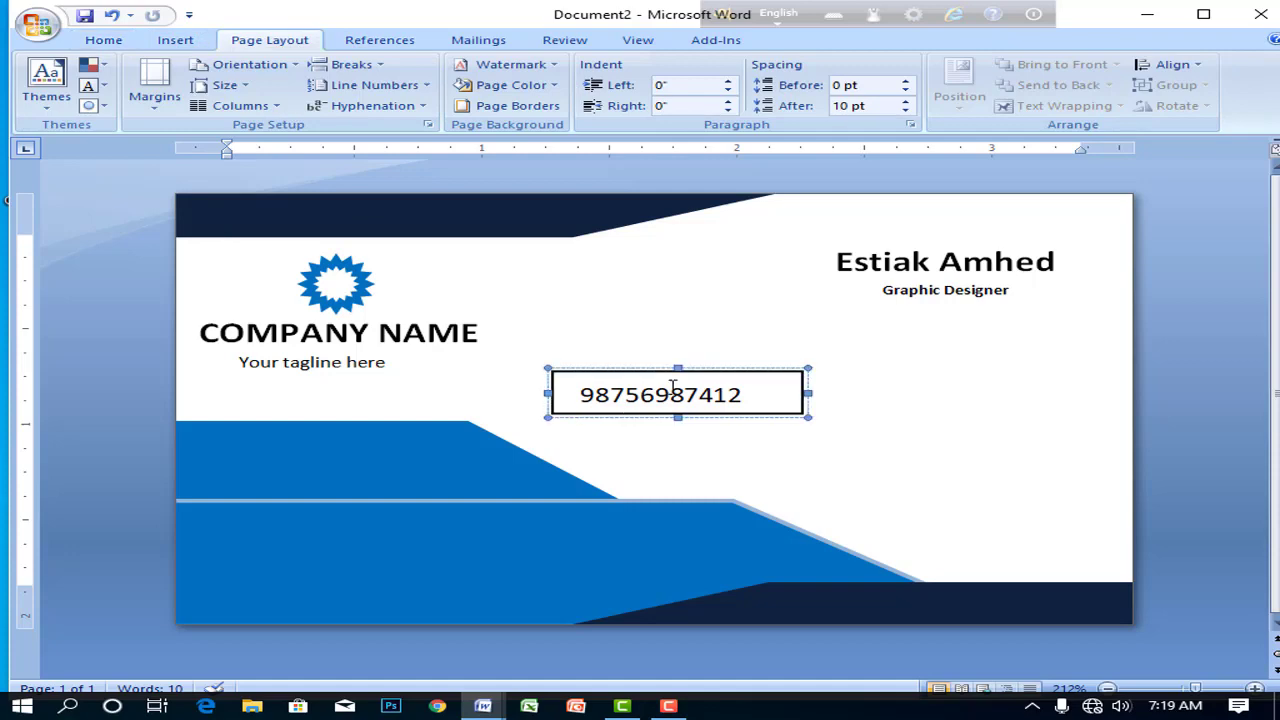
pyautogui.doubleClick(681, 369)
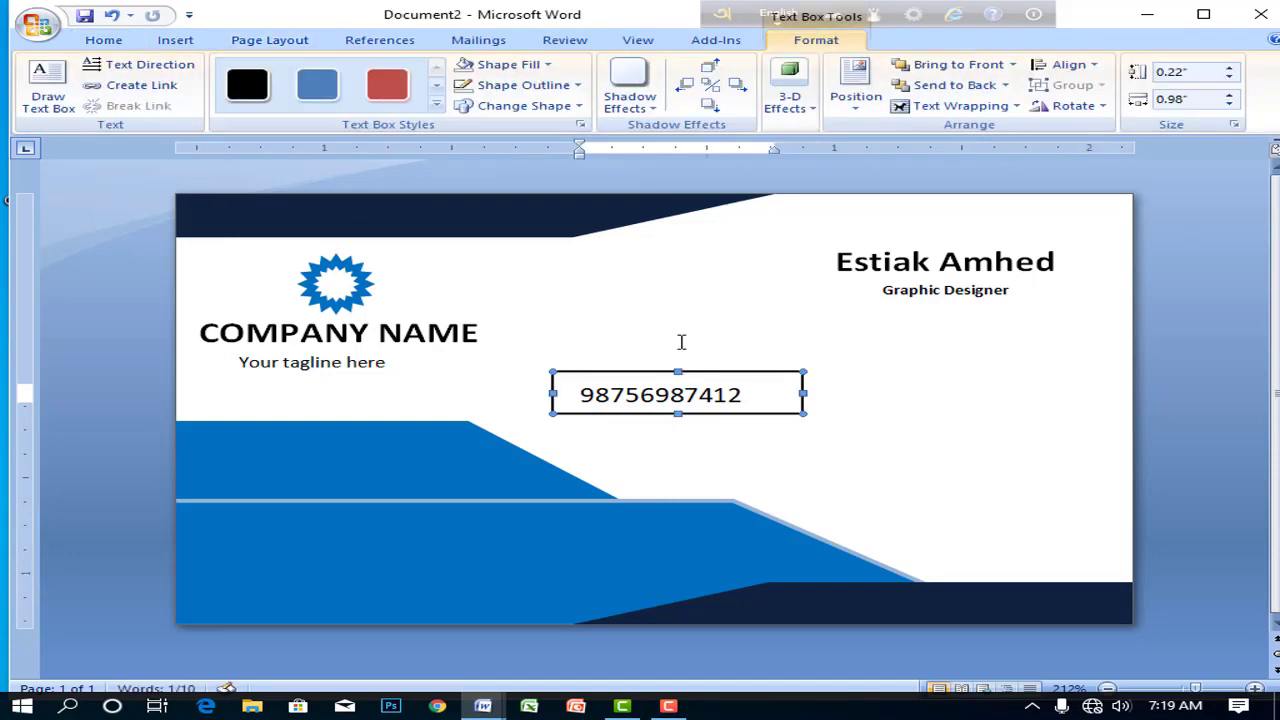
# - Give the phone-number box No Fill and No Outline
pyautogui.click(508, 64)
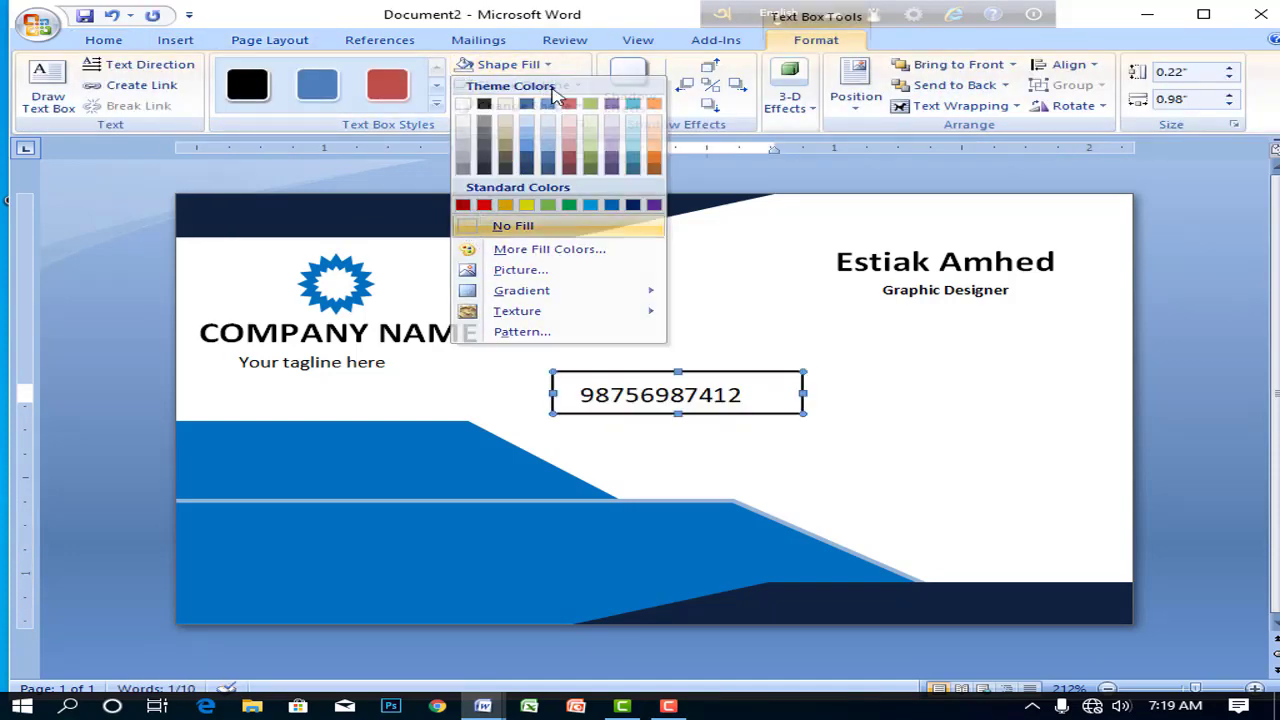
pyautogui.click(500, 226)
pyautogui.click(523, 85)
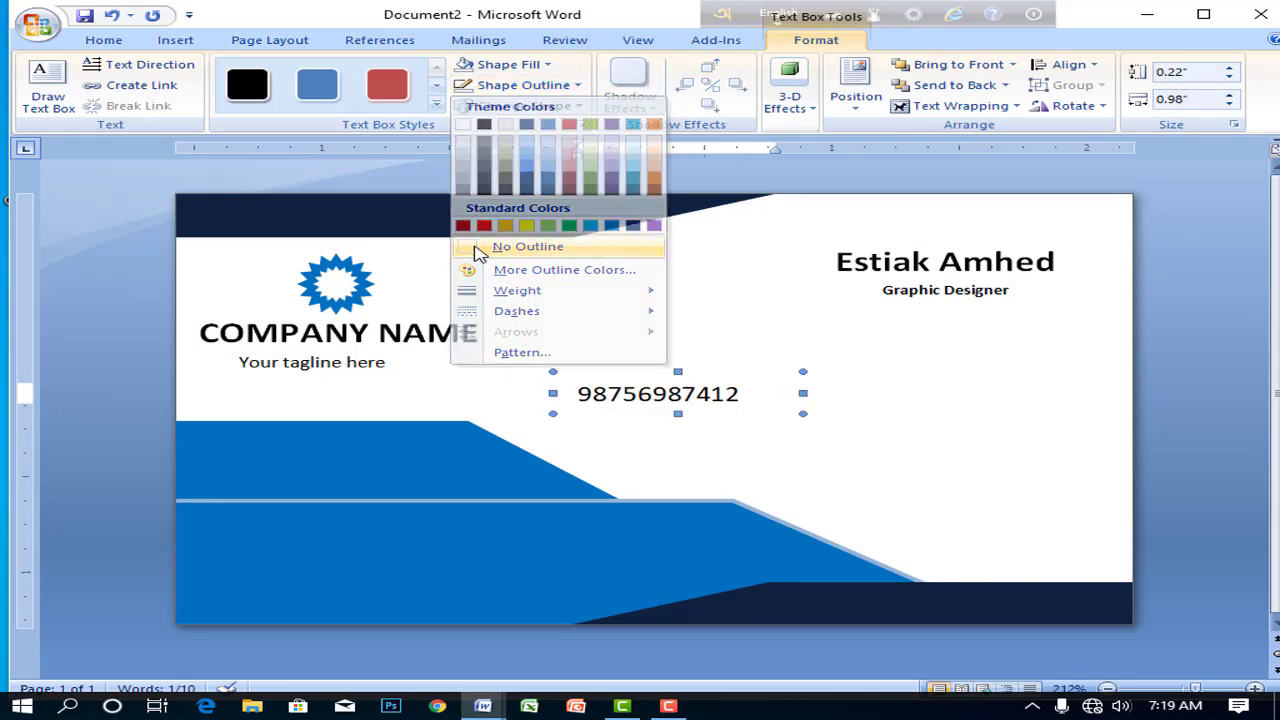
pyautogui.click(479, 247)
# - Move the phone number onto the left blue band below the tagline, nudging it right and down
pyautogui.click(681, 392)
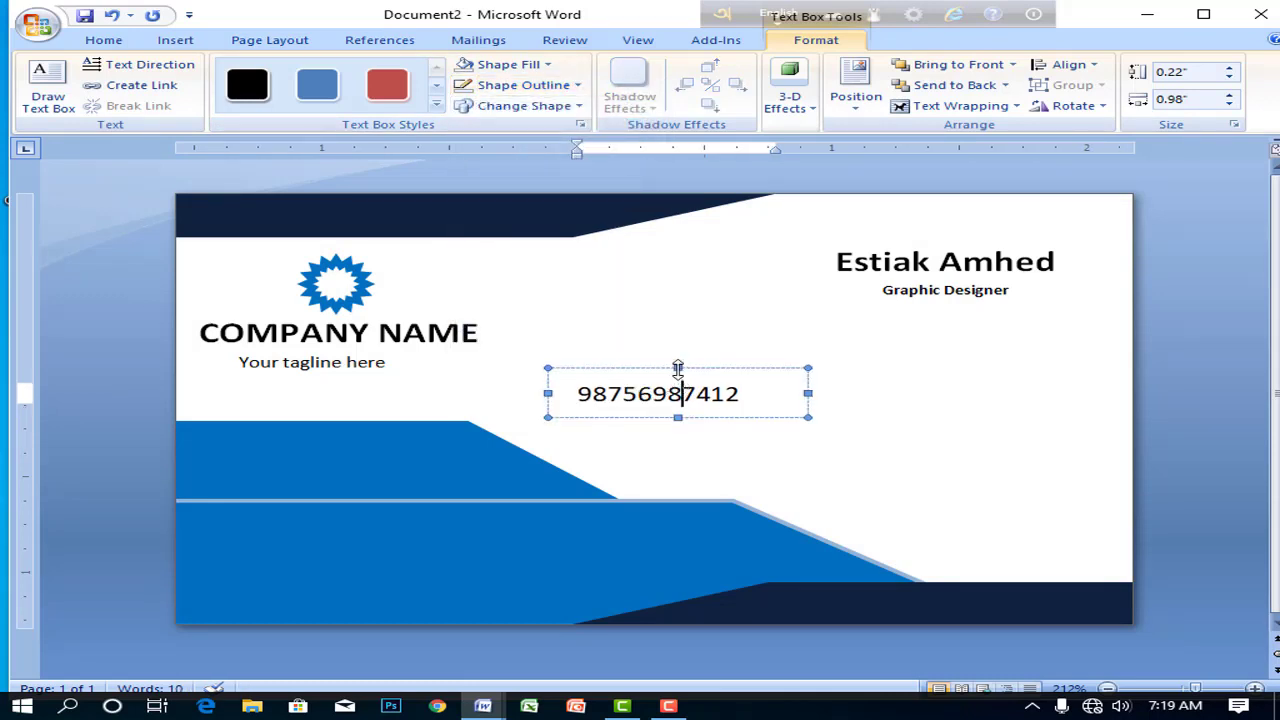
pyautogui.click(678, 367)
pyautogui.click(684, 385)
pyautogui.click(680, 366)
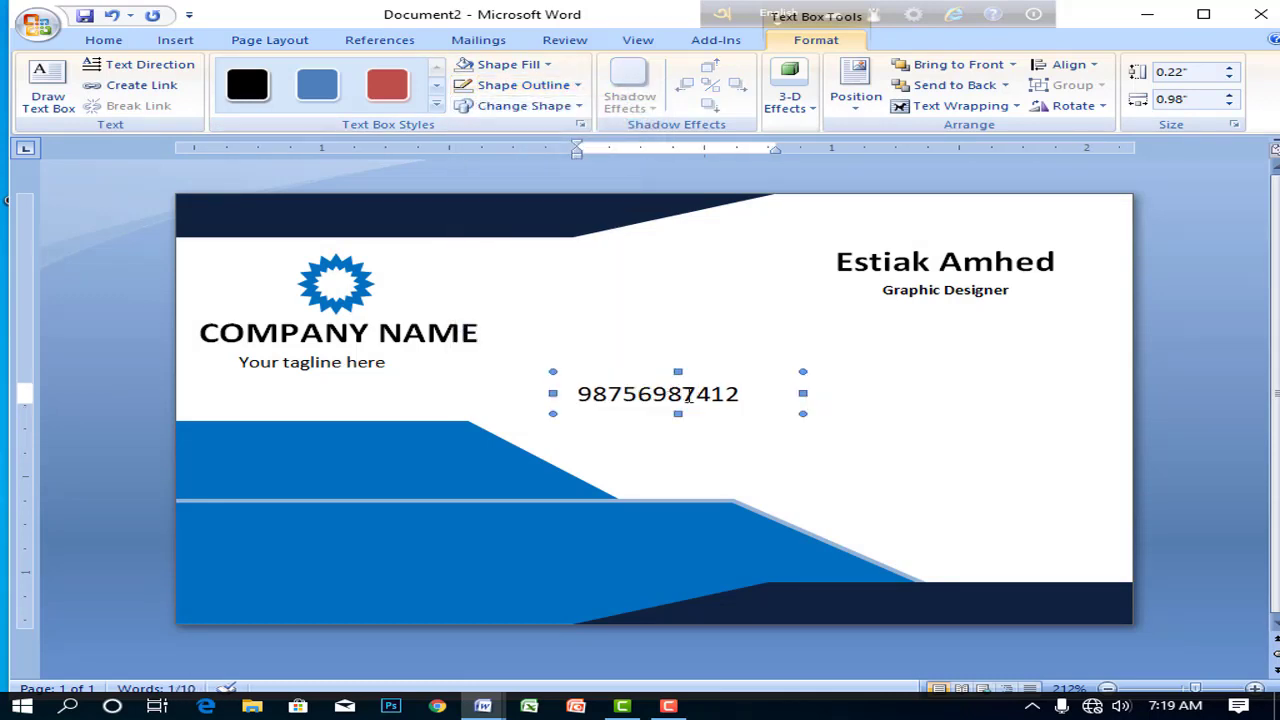
pyautogui.click(680, 394)
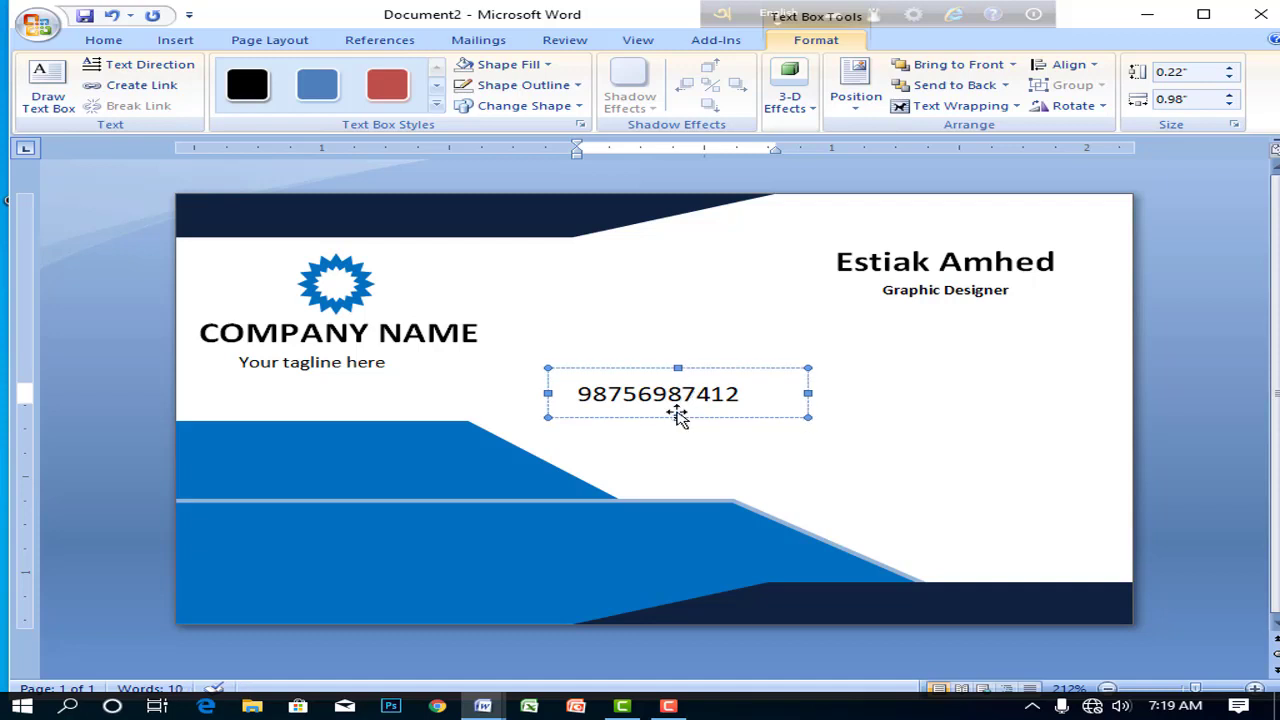
pyautogui.moveTo(678, 418); pyautogui.dragTo(339, 466)
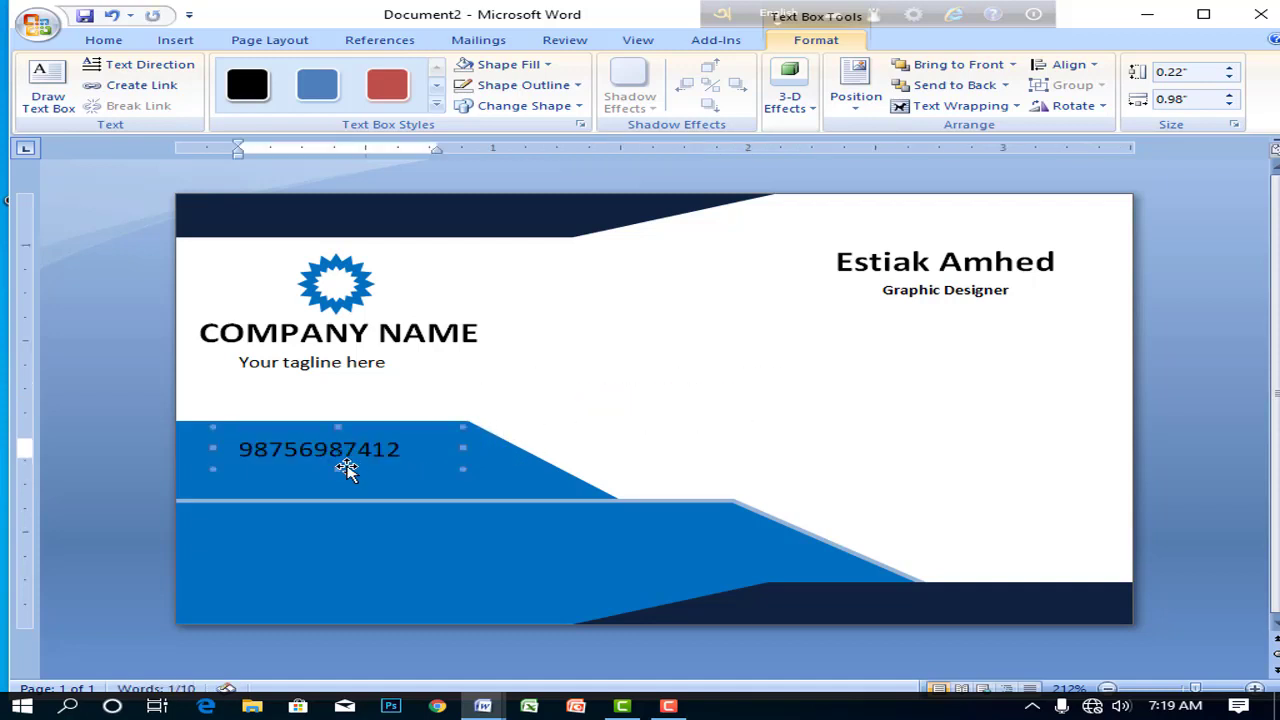
pyautogui.hotkey('ctrl', 'Right')
pyautogui.hotkey('ctrl', 'Right')
pyautogui.hotkey('ctrl', 'Right')
pyautogui.hotkey('ctrl', 'Right')
pyautogui.hotkey('ctrl', 'Right')
pyautogui.hotkey('ctrl', 'Right')
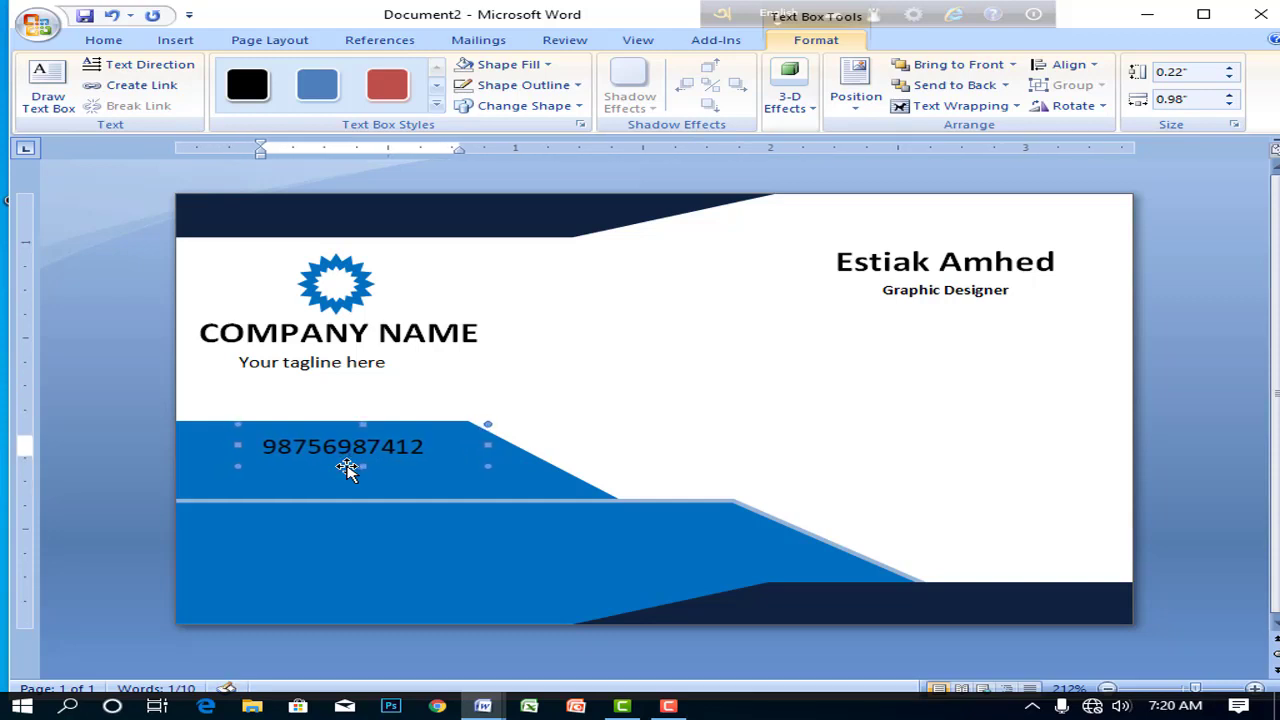
pyautogui.hotkey('ctrl', 'Right')
pyautogui.hotkey('ctrl', 'Right')
pyautogui.hotkey('ctrl', 'Down')
pyautogui.hotkey('ctrl', 'Down')
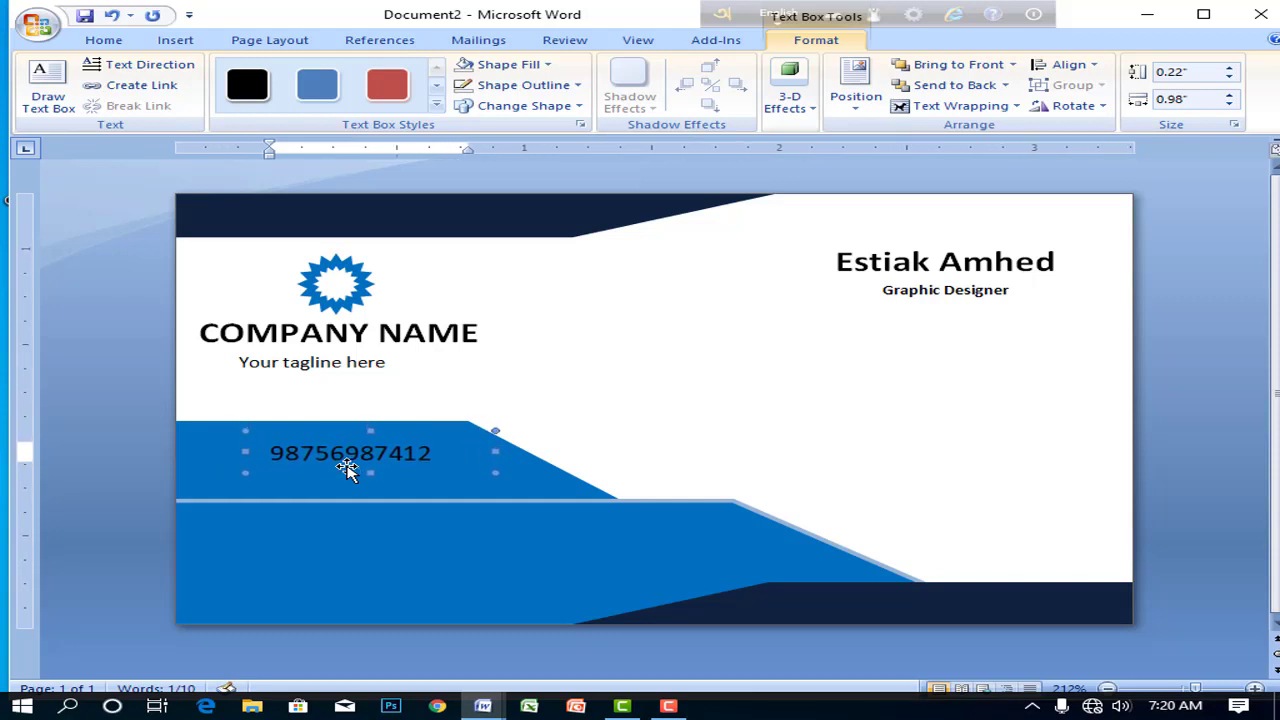
pyautogui.click(586, 417)
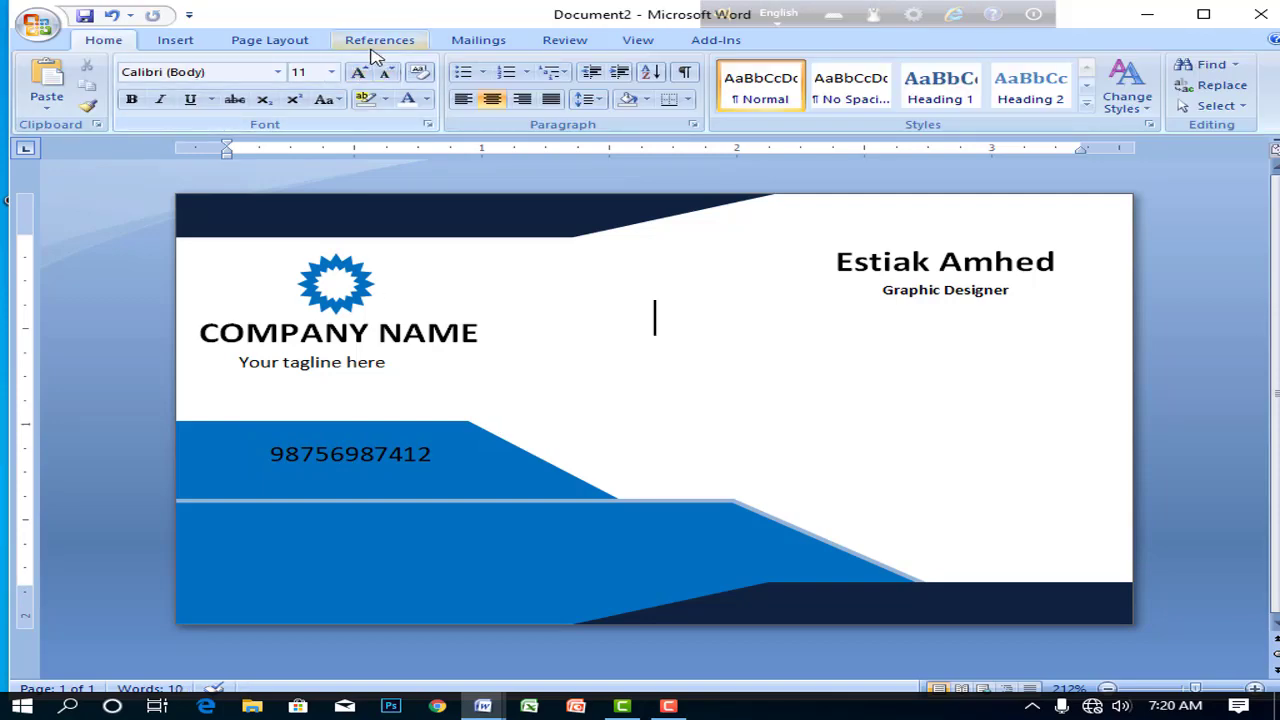
# - Draw a new text box below the phone number for the e-mail and address lines
pyautogui.click(176, 40)
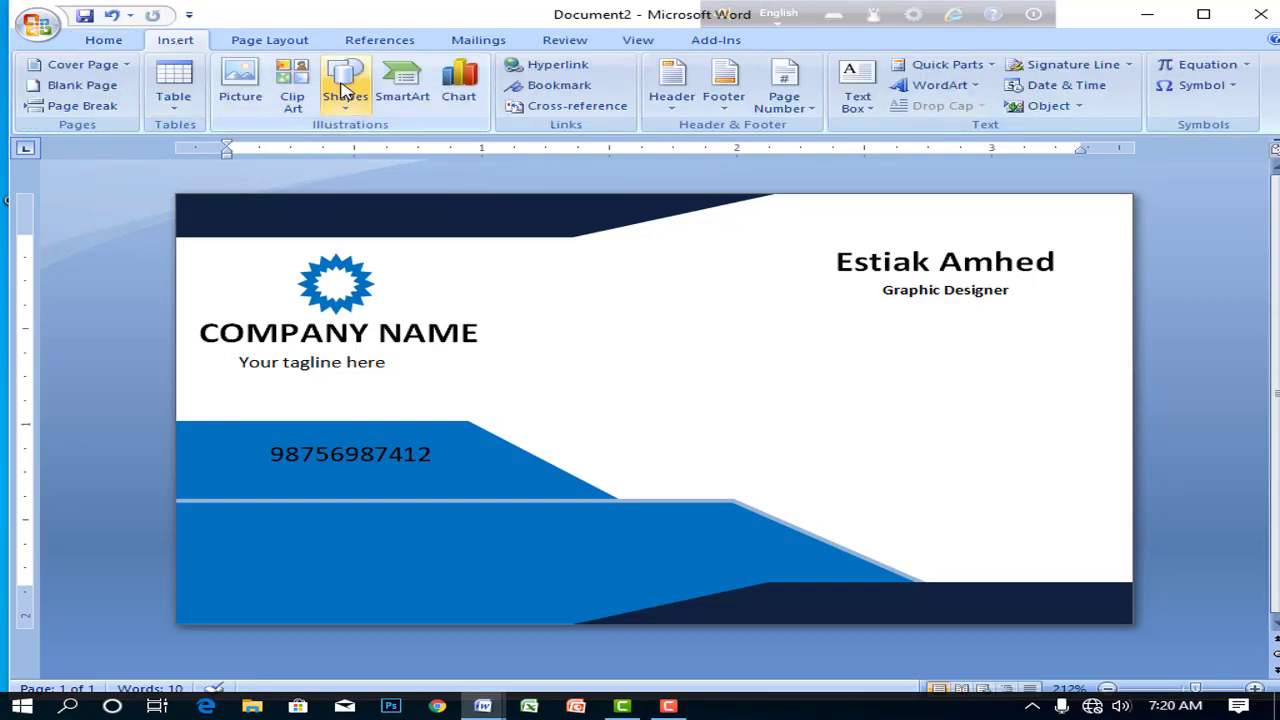
pyautogui.click(344, 90)
pyautogui.click(418, 148)
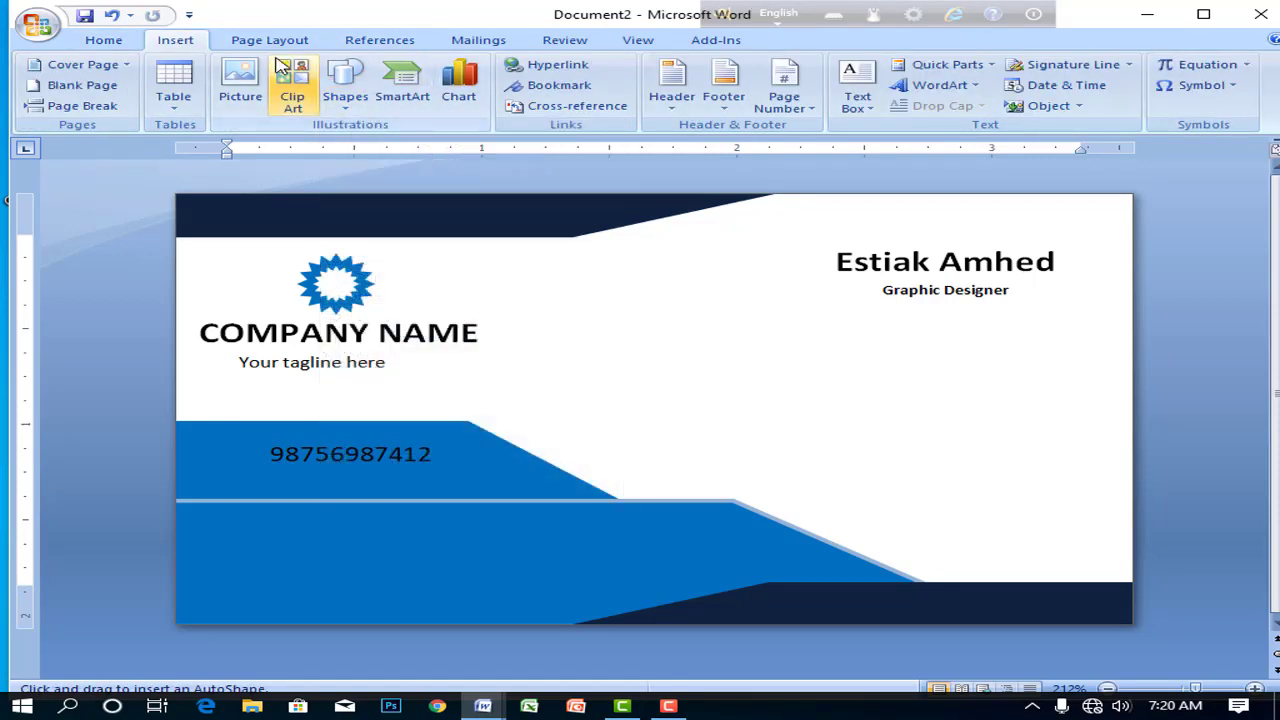
pyautogui.click(344, 85)
pyautogui.click(412, 148)
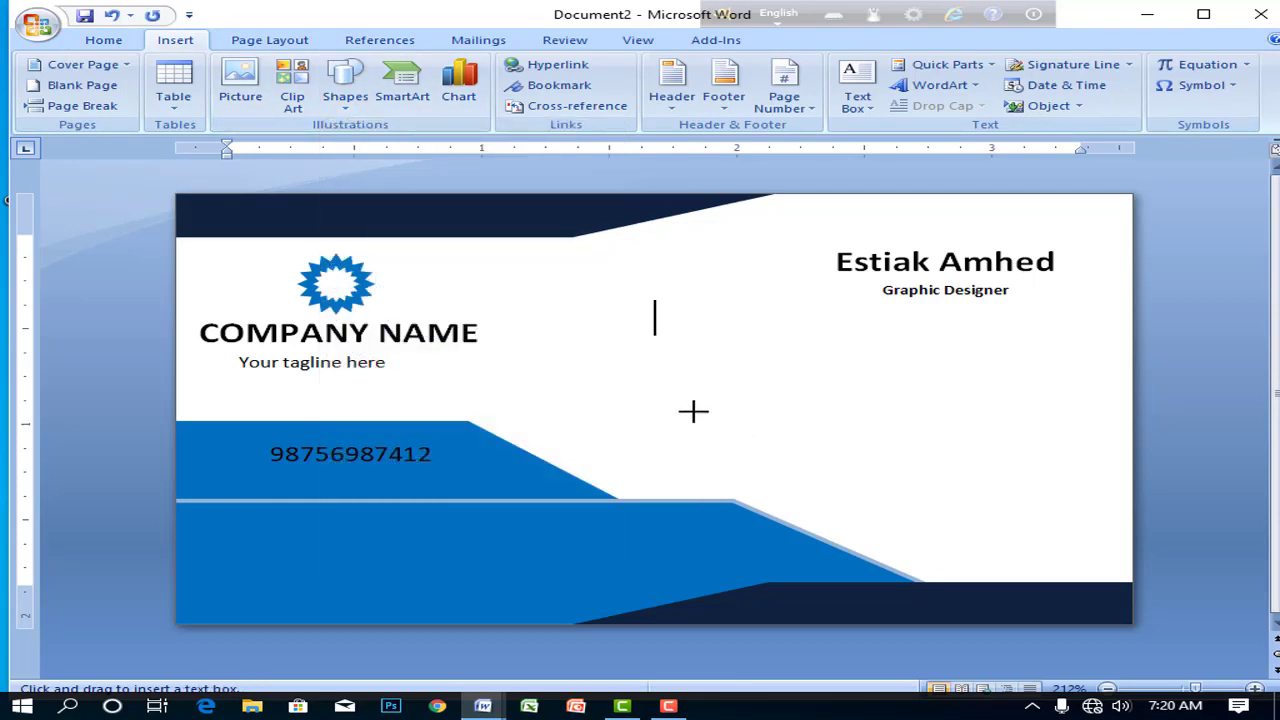
pyautogui.moveTo(637, 375); pyautogui.dragTo(866, 437)
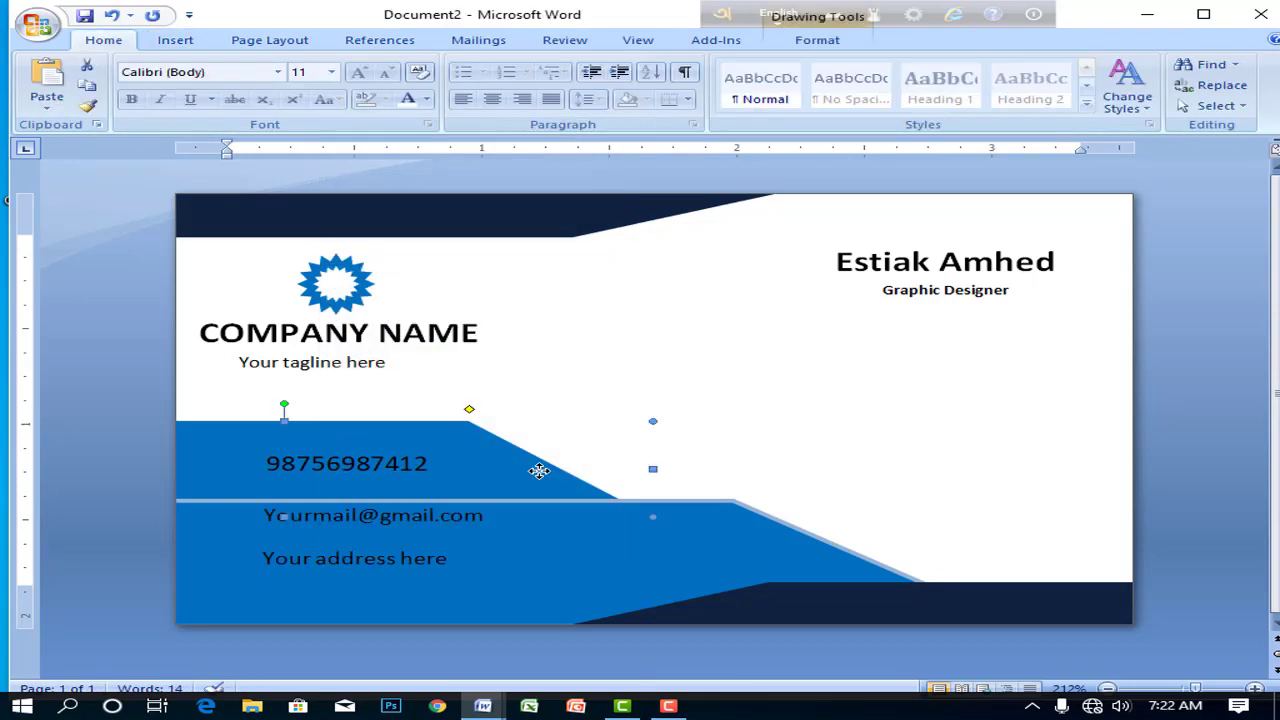
# - Make the phone number, e-mail and address text white
pyautogui.click(314, 460)
pyautogui.doubleClick(337, 462)
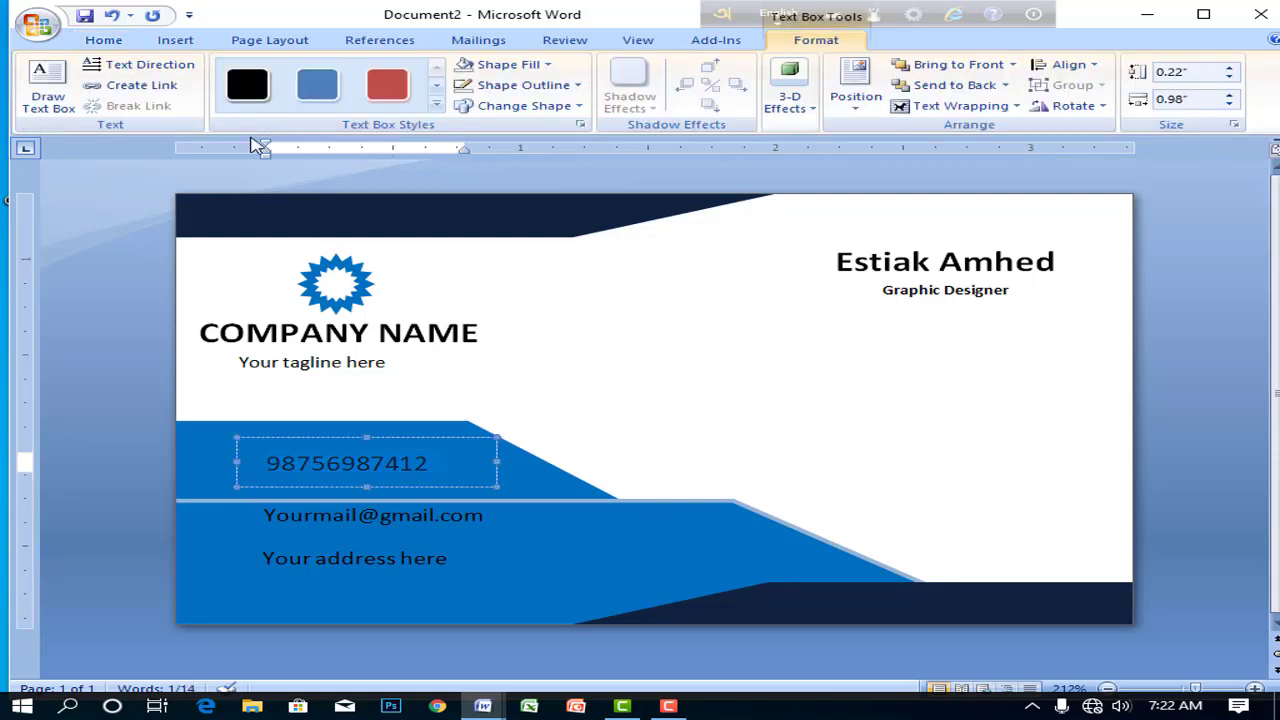
pyautogui.click(103, 40)
pyautogui.click(398, 104)
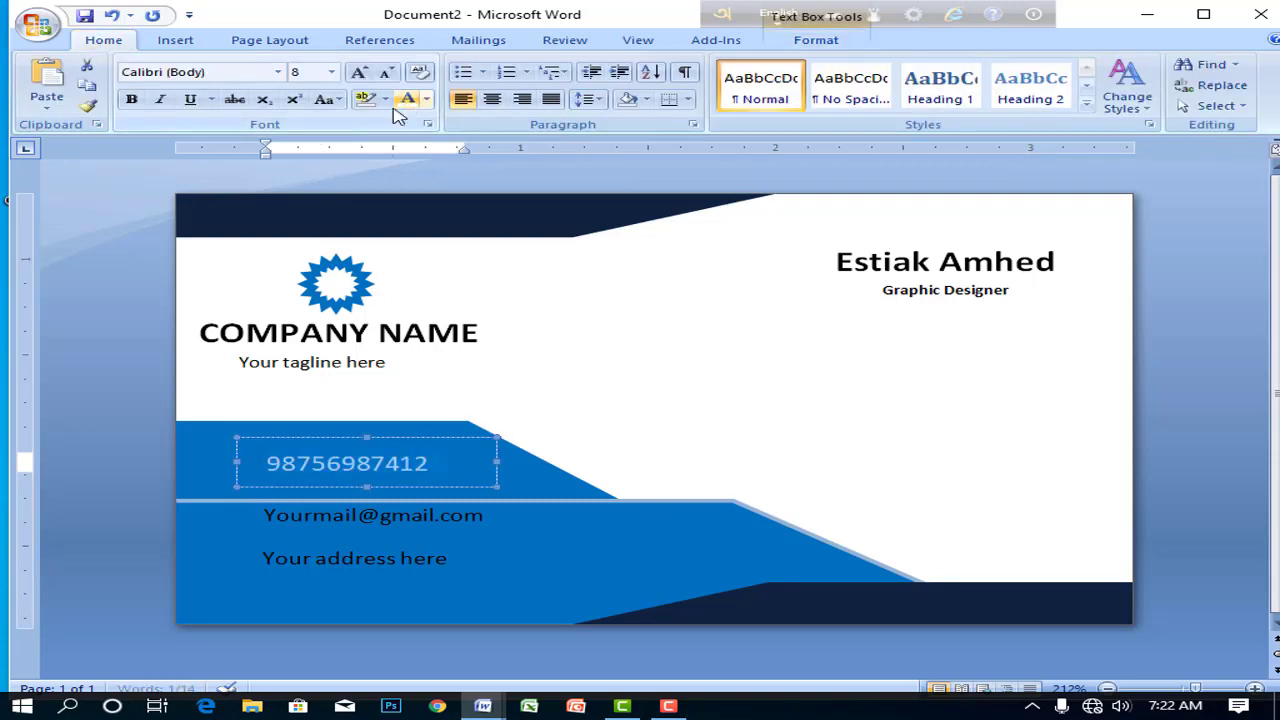
pyautogui.click(391, 516)
pyautogui.moveTo(488, 526); pyautogui.dragTo(263, 516)
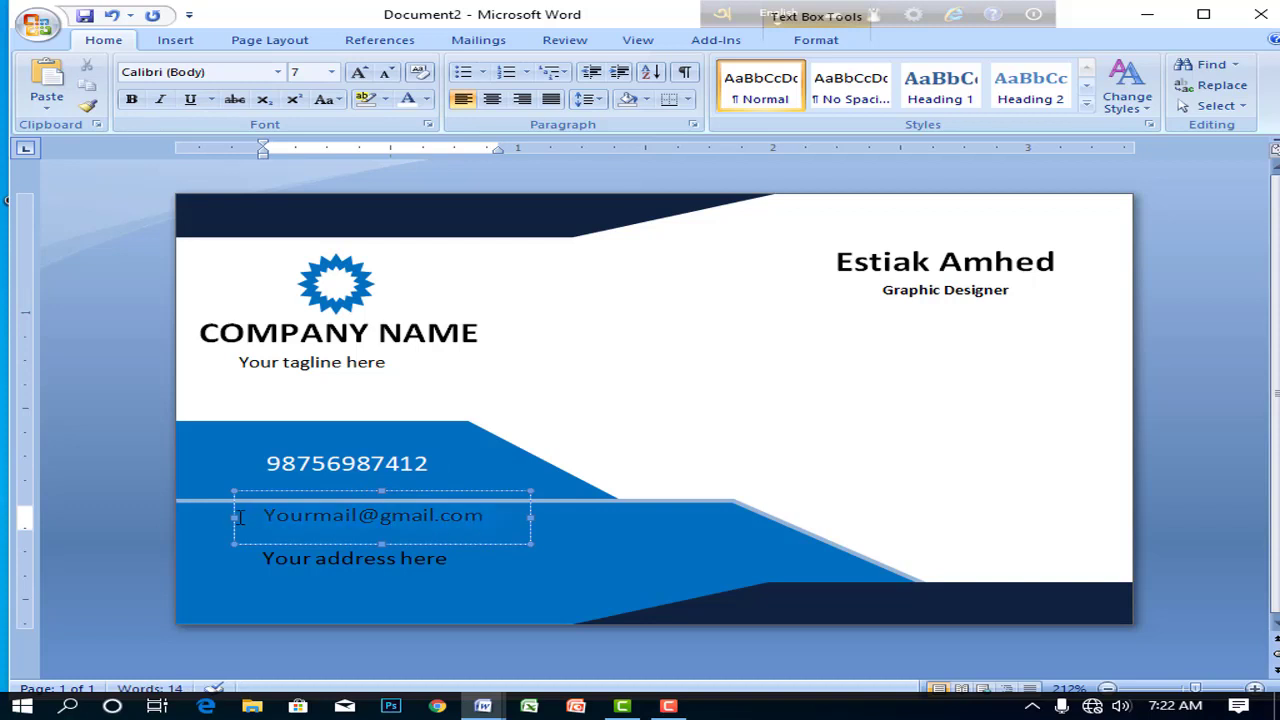
pyautogui.click(408, 99)
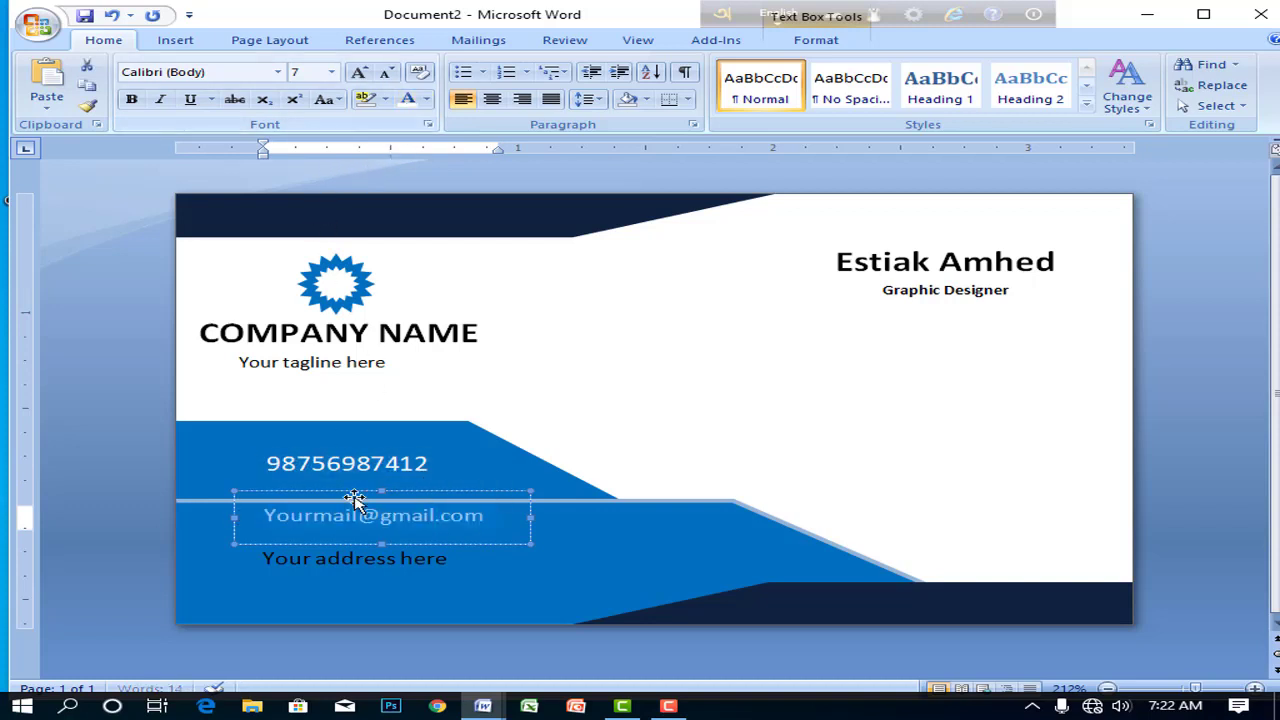
pyautogui.click(437, 558)
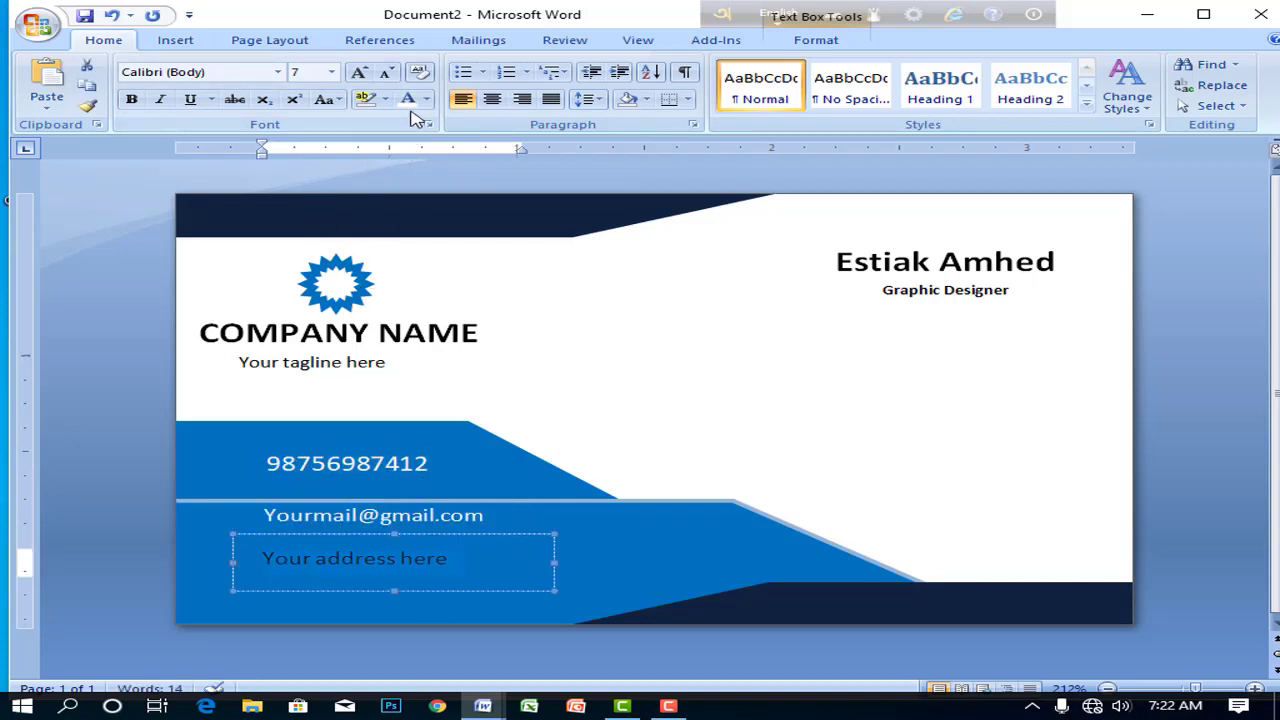
pyautogui.click(589, 571)
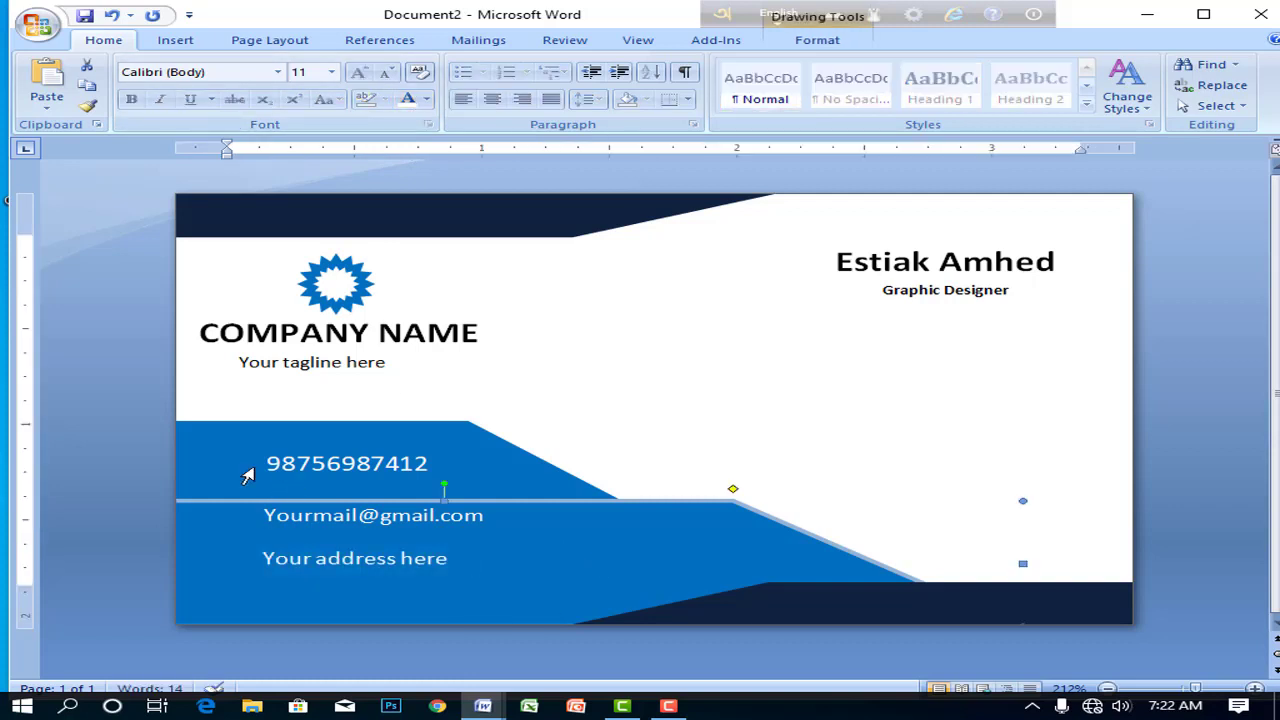
pyautogui.moveTo(248, 476); pyautogui.dragTo(430, 468)
pyautogui.click(655, 317)
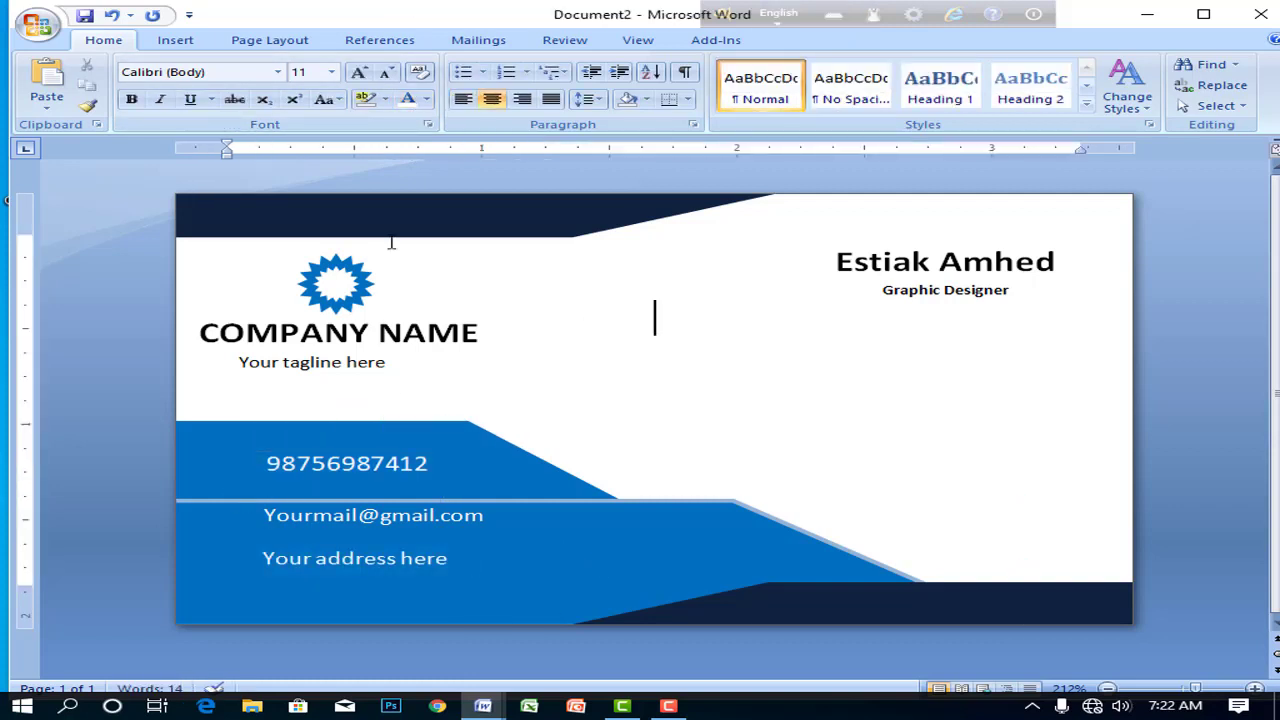
# - Insert the house icon picture from the Desktop icon folder
pyautogui.click(172, 41)
pyautogui.click(293, 85)
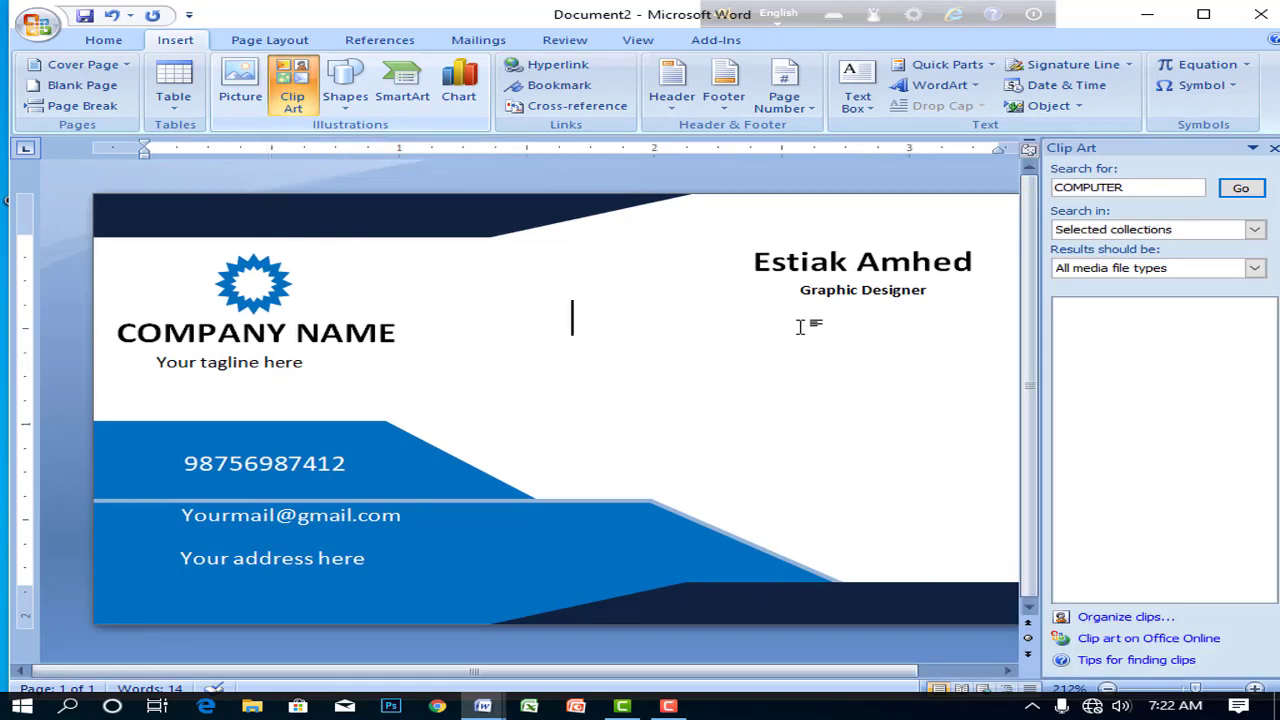
pyautogui.click(1273, 148)
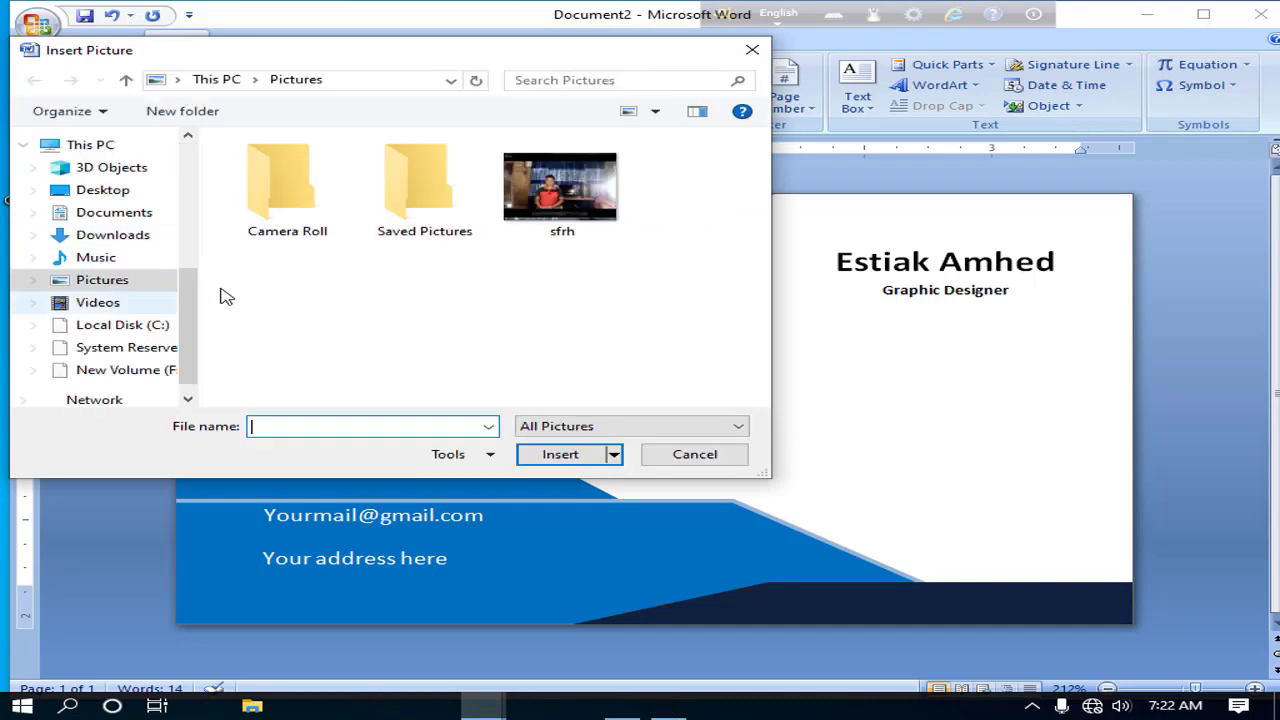
pyautogui.click(103, 190)
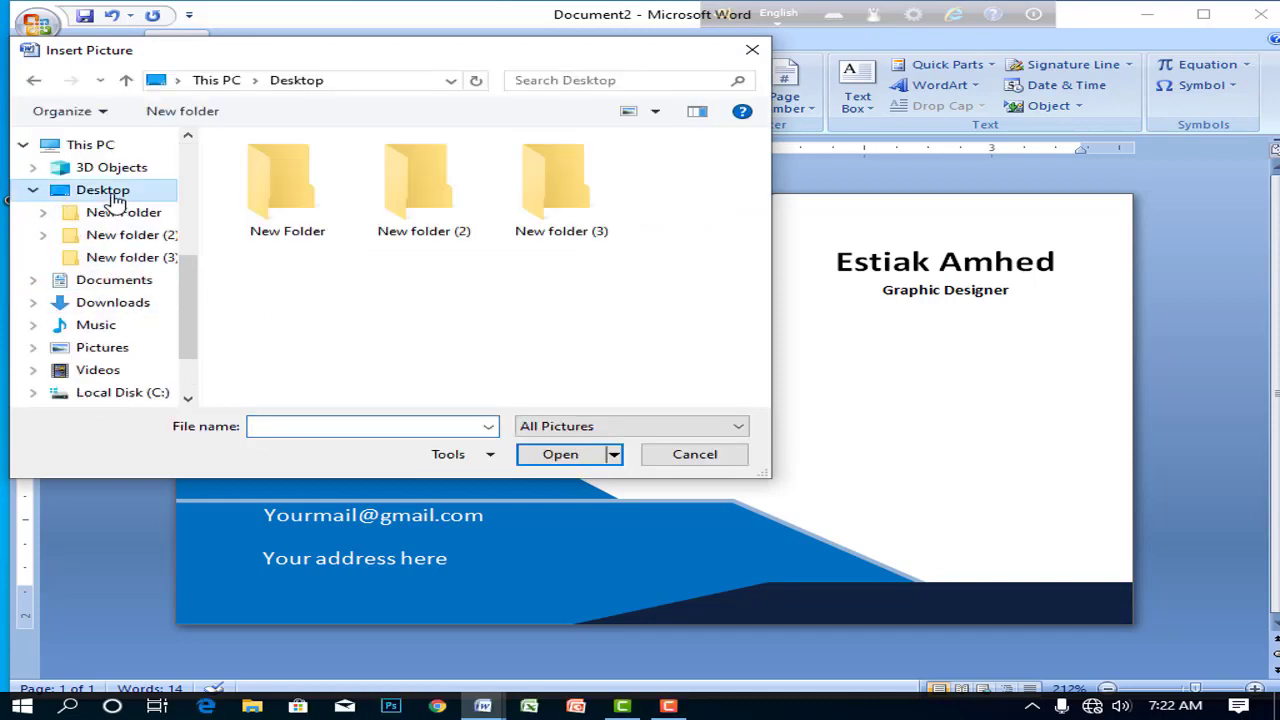
pyautogui.doubleClick(563, 205)
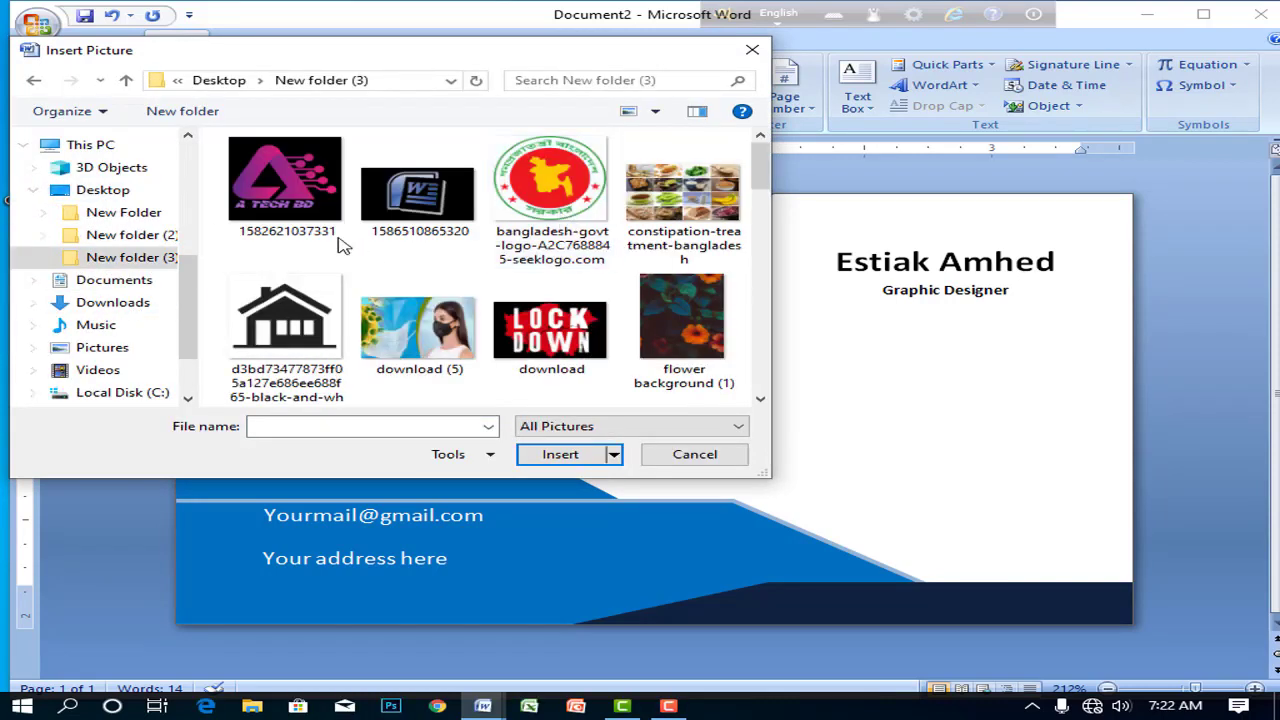
pyautogui.click(308, 325)
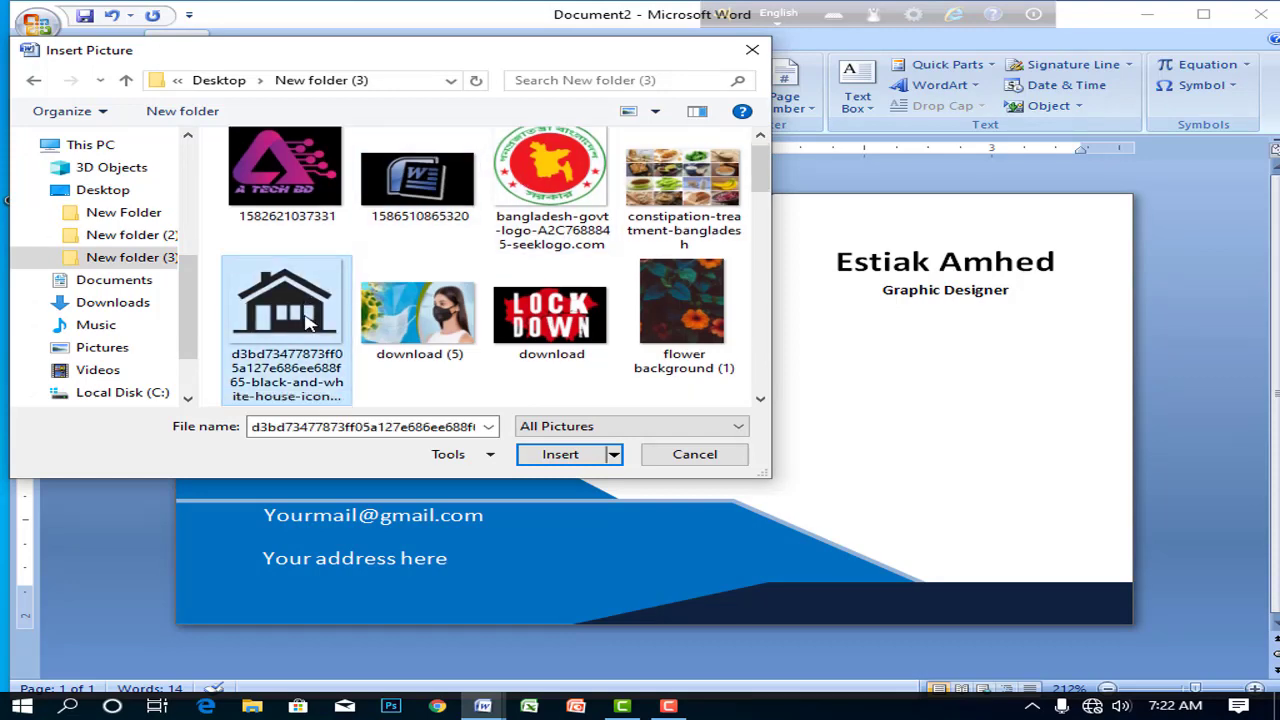
pyautogui.click(551, 456)
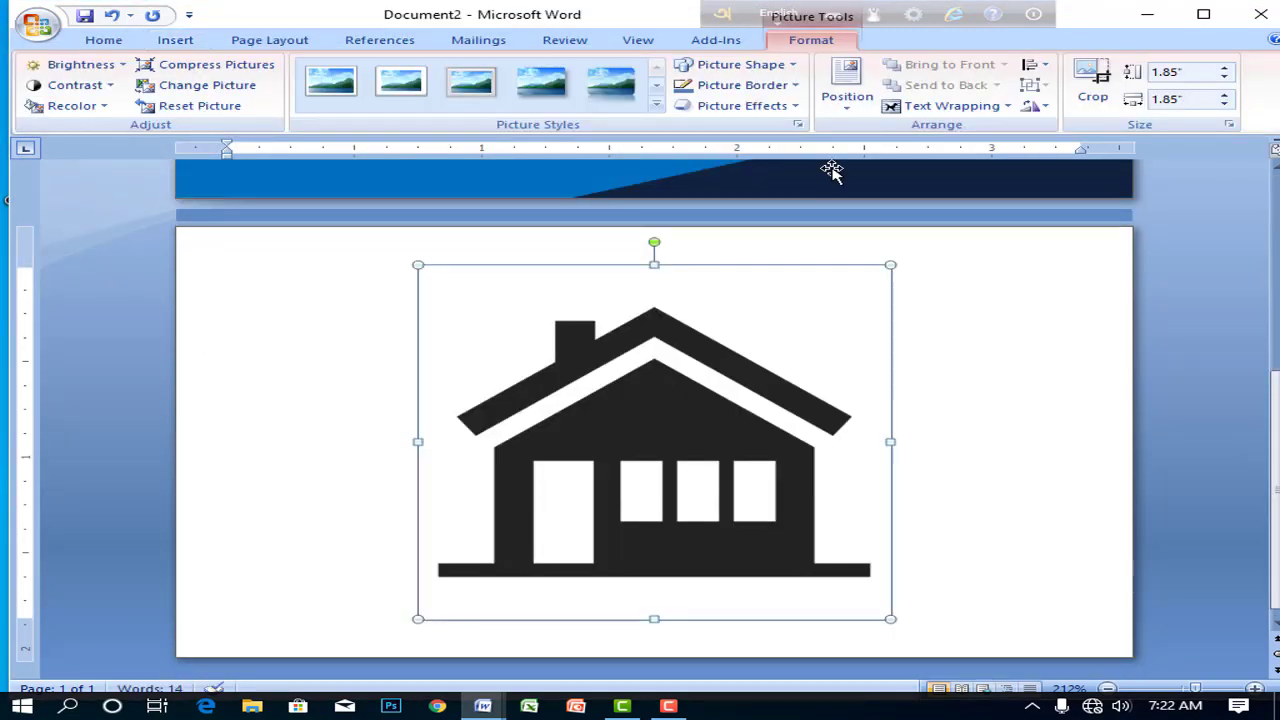
# - Set the house icon to In Front of Text, shrink it to 0.23" and place it beside the address line
pyautogui.click(952, 105)
pyautogui.click(970, 212)
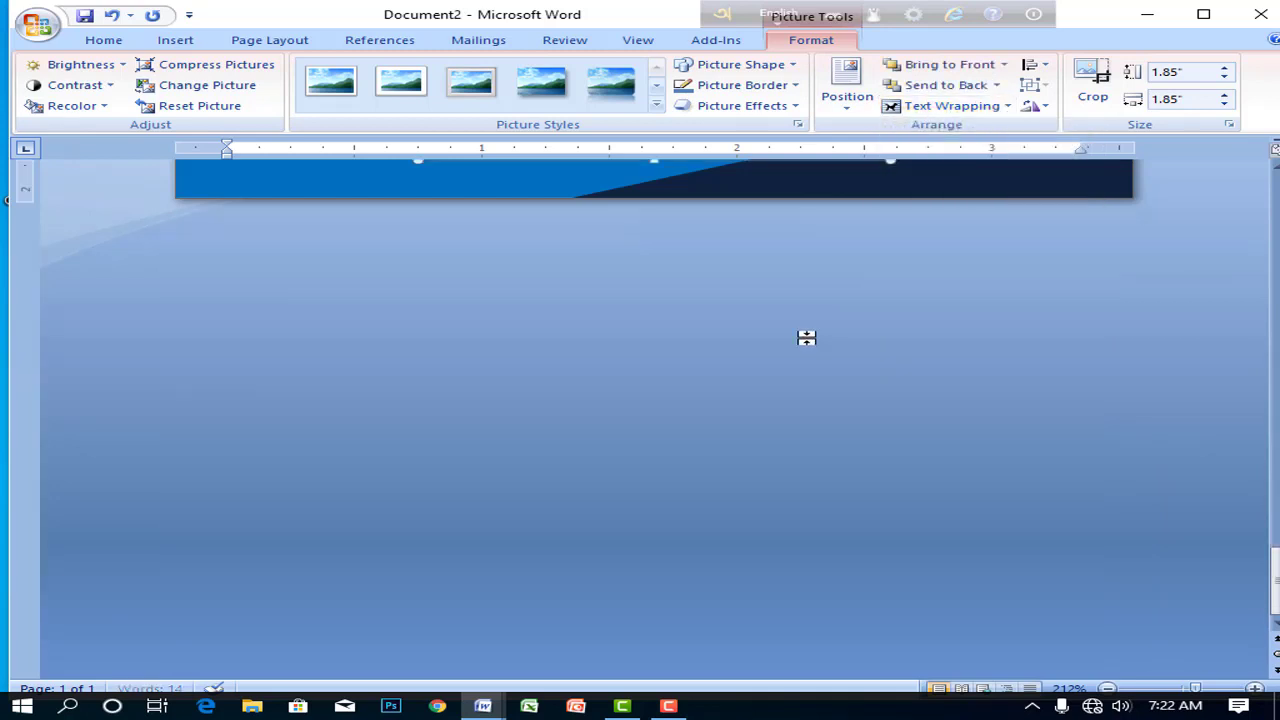
pyautogui.scroll(5, 700, 374)
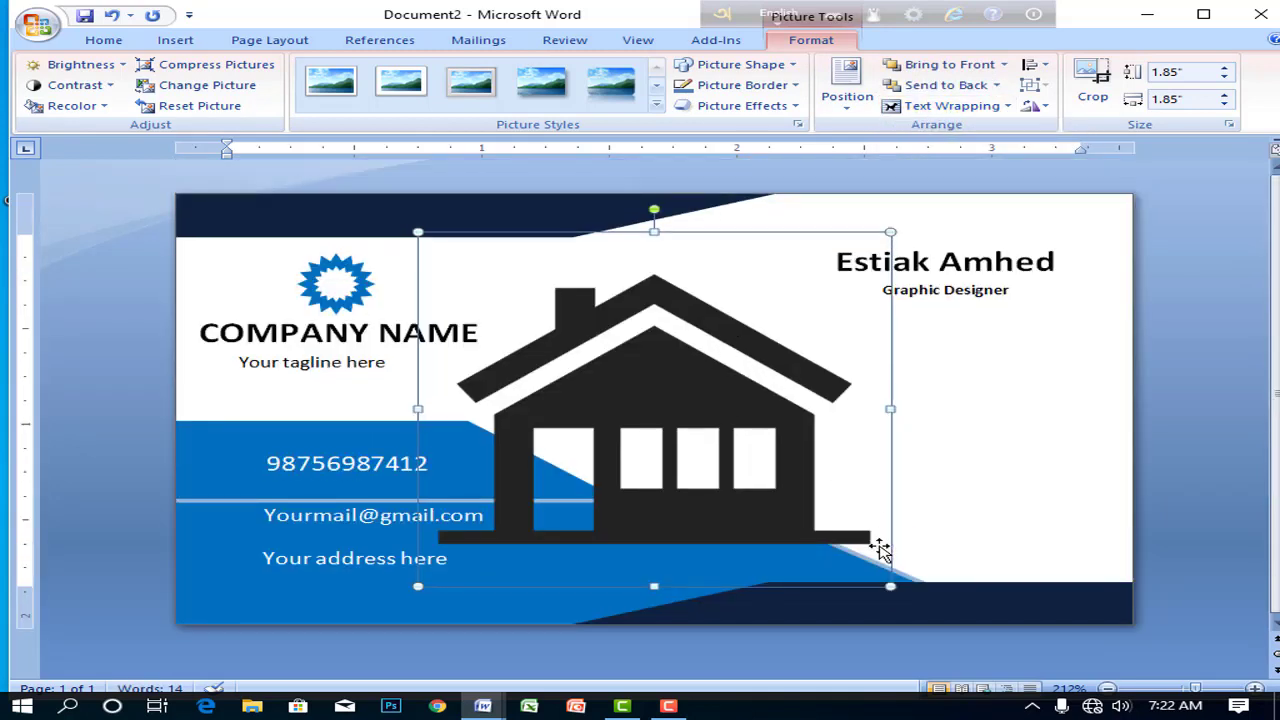
pyautogui.moveTo(840, 530); pyautogui.dragTo(229, 558)
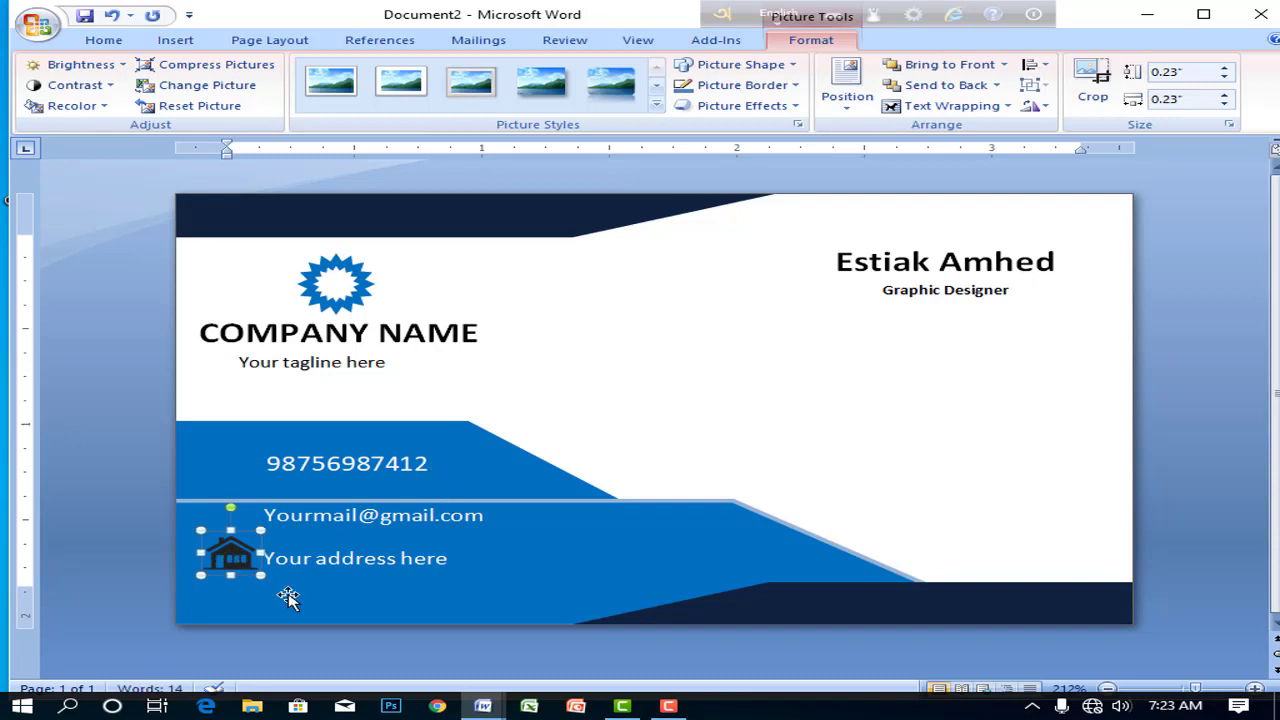
pyautogui.click(595, 430)
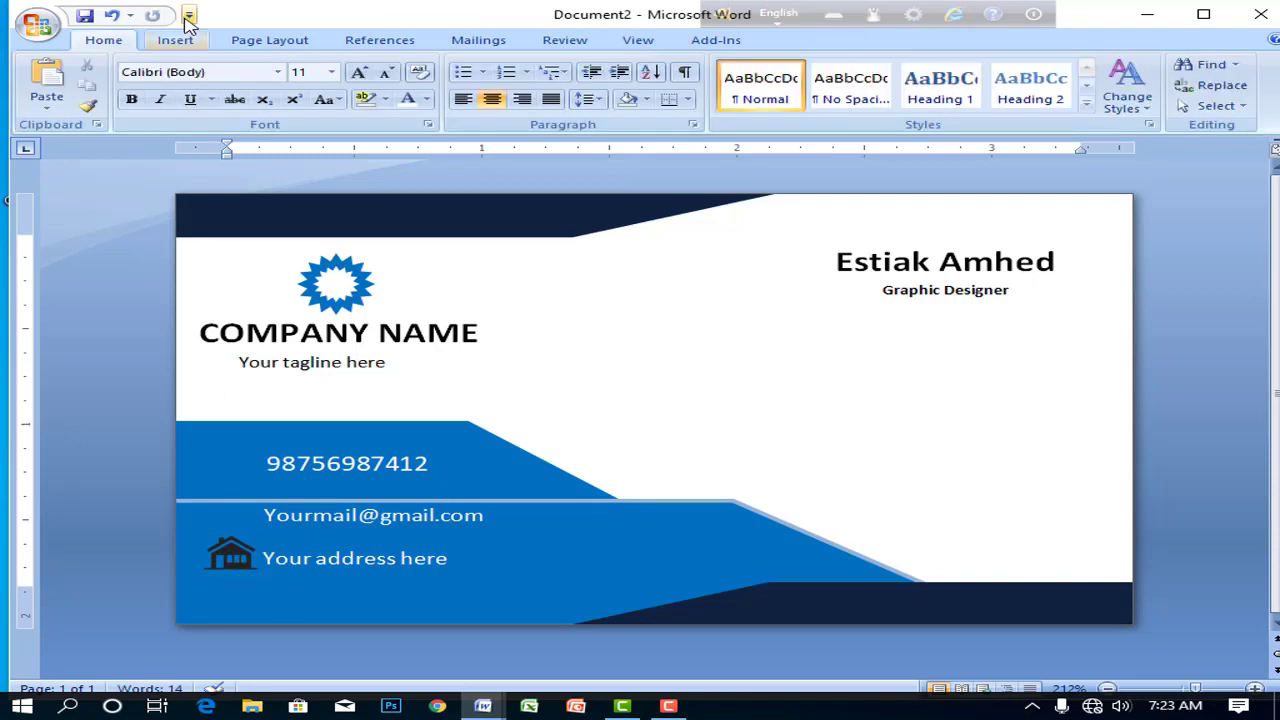
# - Insert icon-email-512 In Front of Text and shrink it beside the e-mail line
pyautogui.click(175, 40)
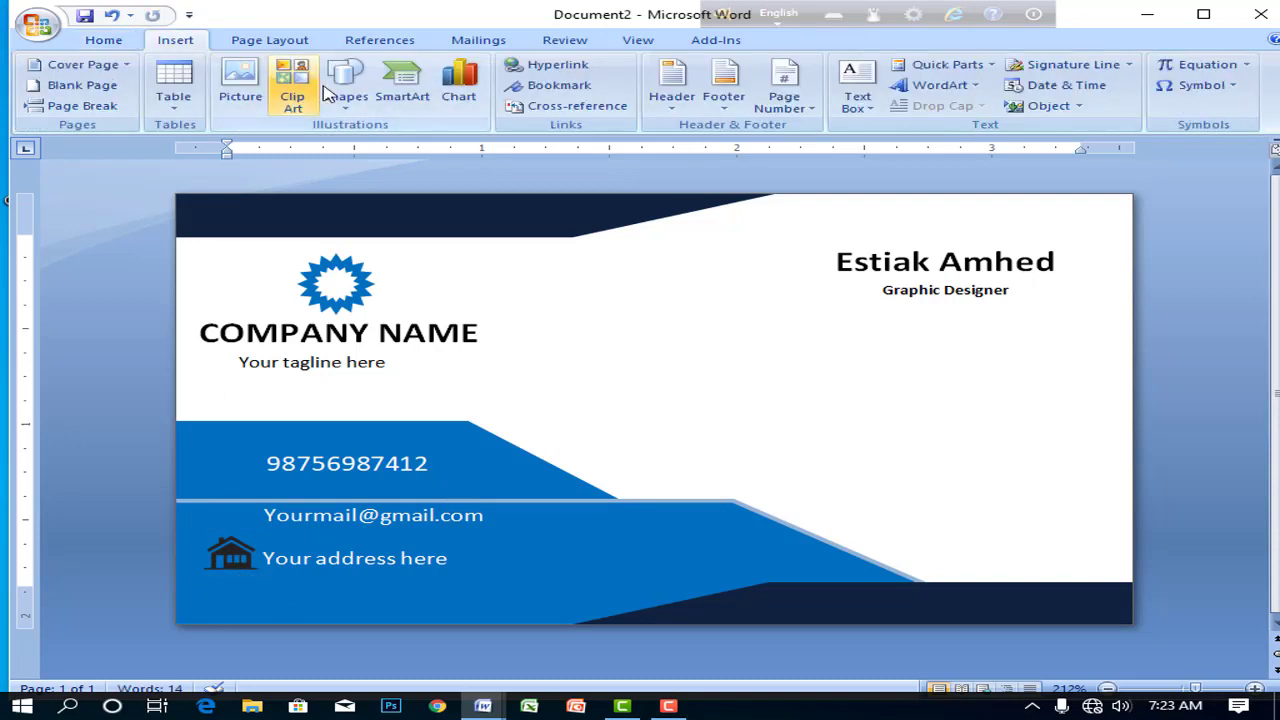
pyautogui.click(252, 86)
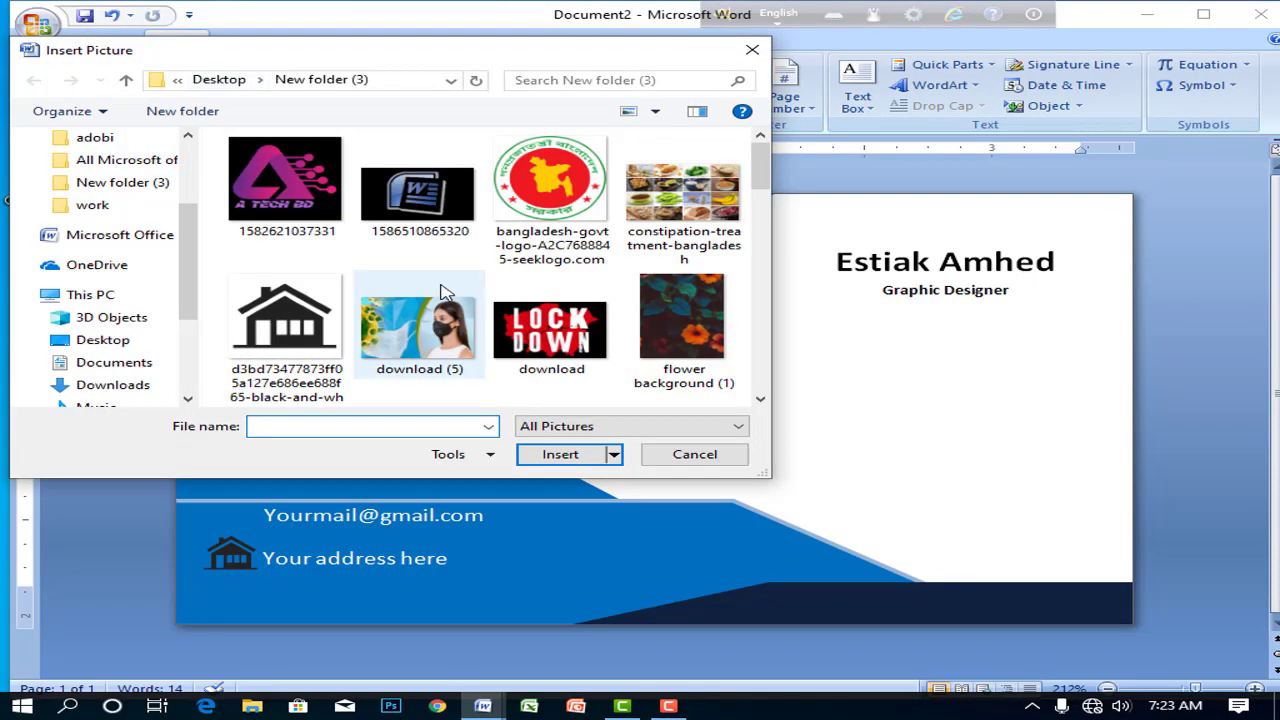
pyautogui.scroll(-5, 430, 298)
pyautogui.scroll(1, 430, 300)
pyautogui.click(418, 180)
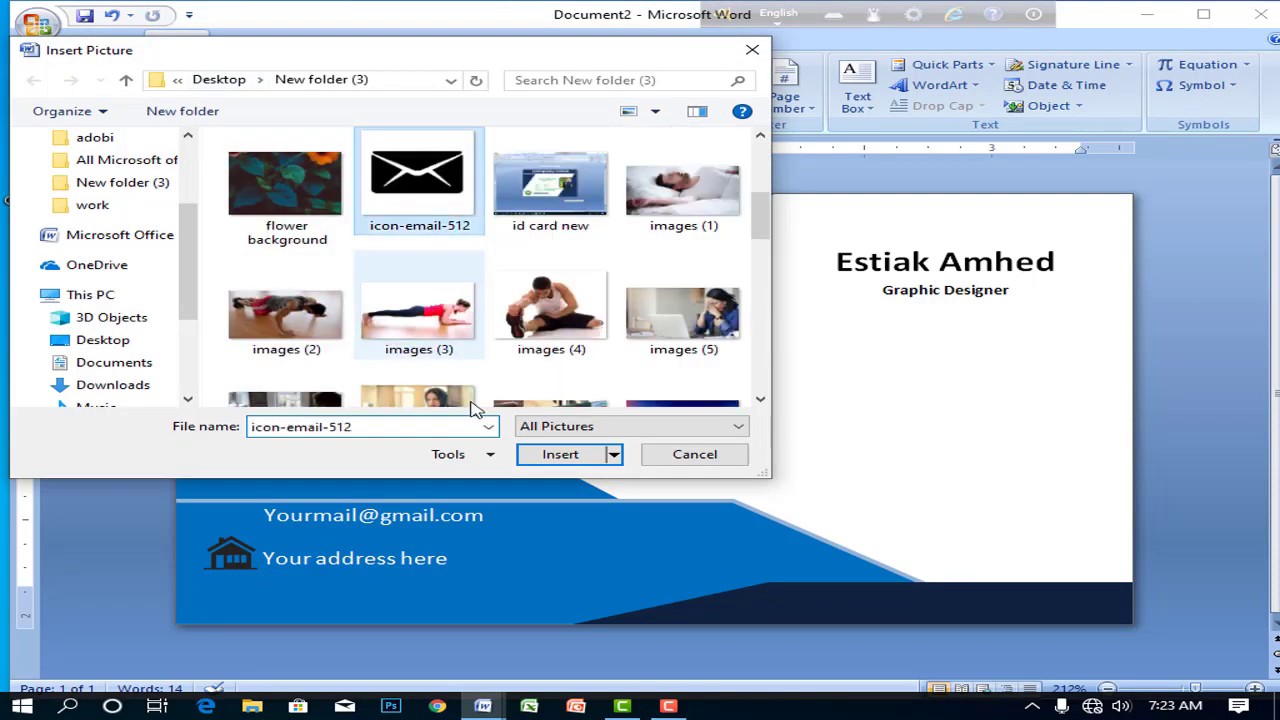
pyautogui.click(548, 458)
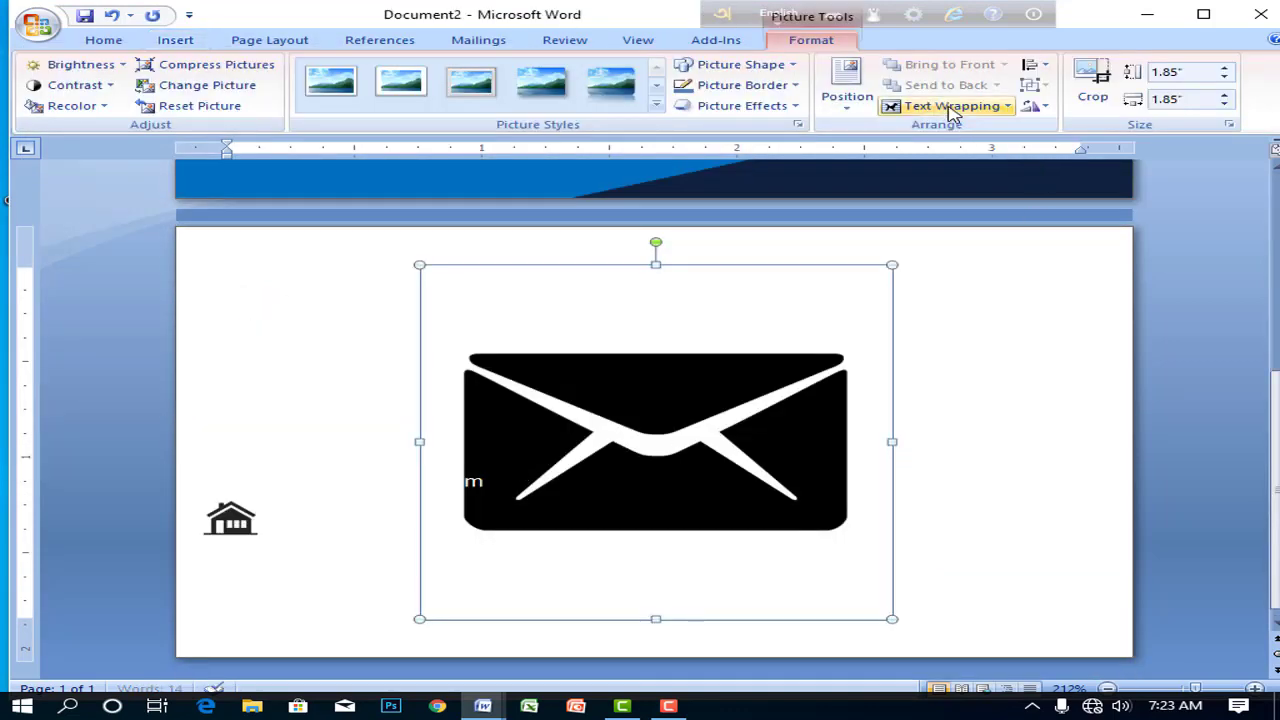
pyautogui.click(950, 105)
pyautogui.click(952, 212)
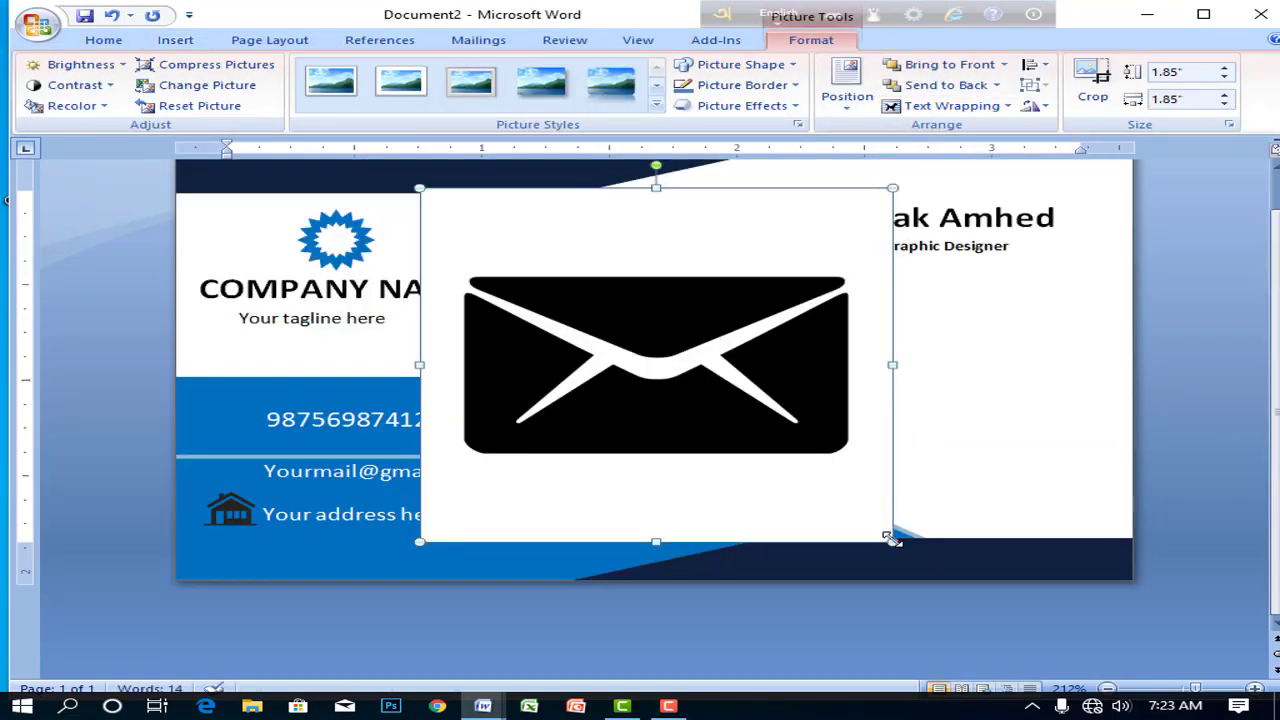
pyautogui.moveTo(891, 538); pyautogui.dragTo(238, 467)
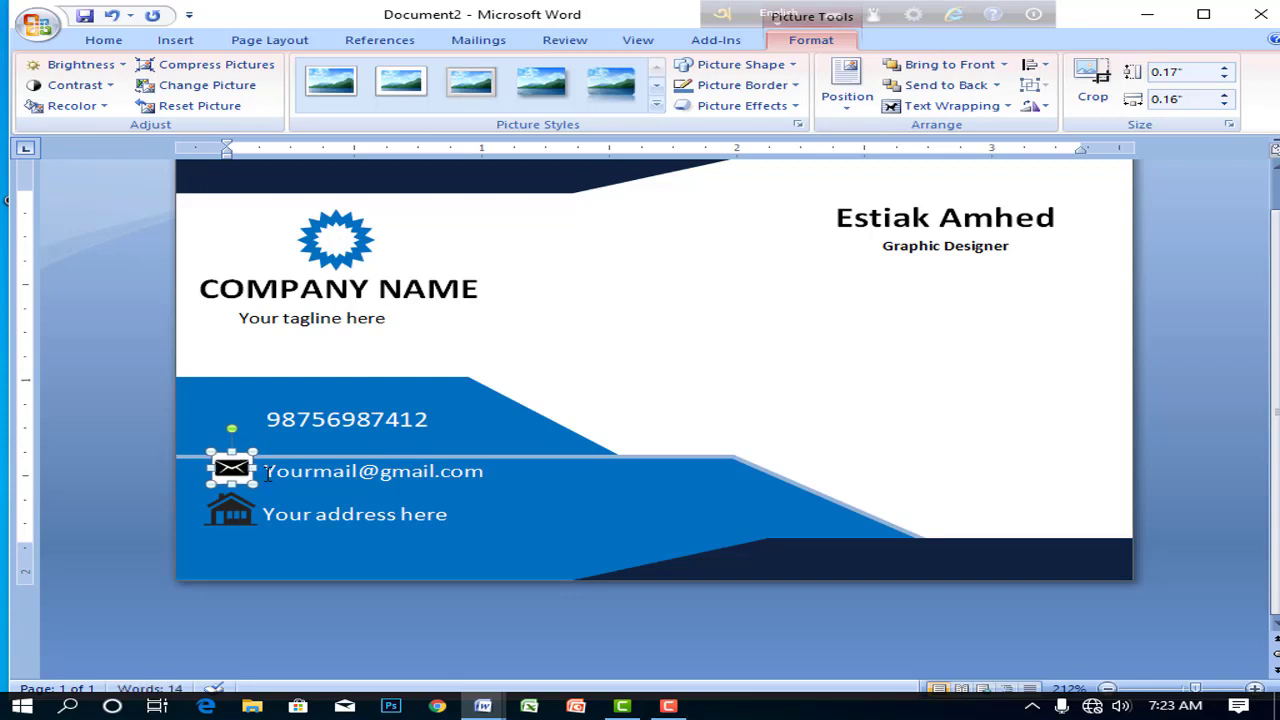
pyautogui.click(226, 462)
# - Paste a phone icon beside the phone number
pyautogui.click(228, 516)
pyautogui.rightClick(228, 518)
pyautogui.click(229, 505)
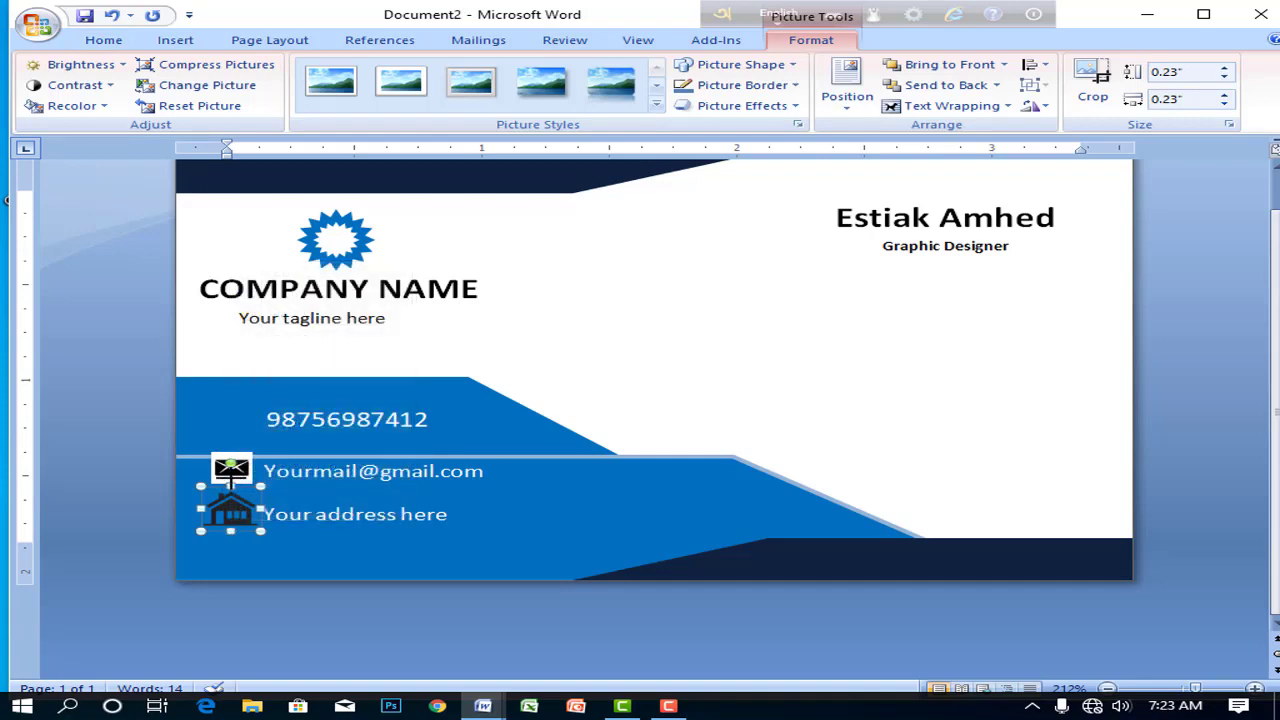
pyautogui.rightClick(232, 480)
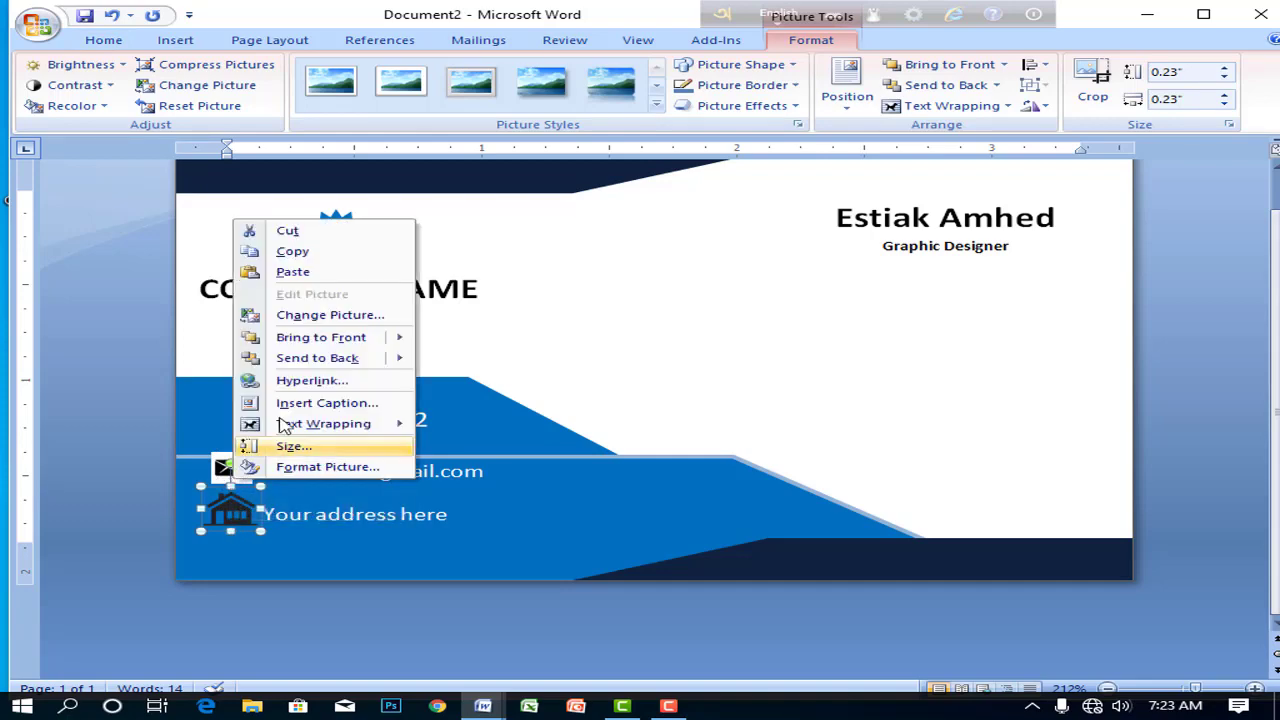
pyautogui.click(668, 366)
pyautogui.click(307, 440)
pyautogui.click(237, 423)
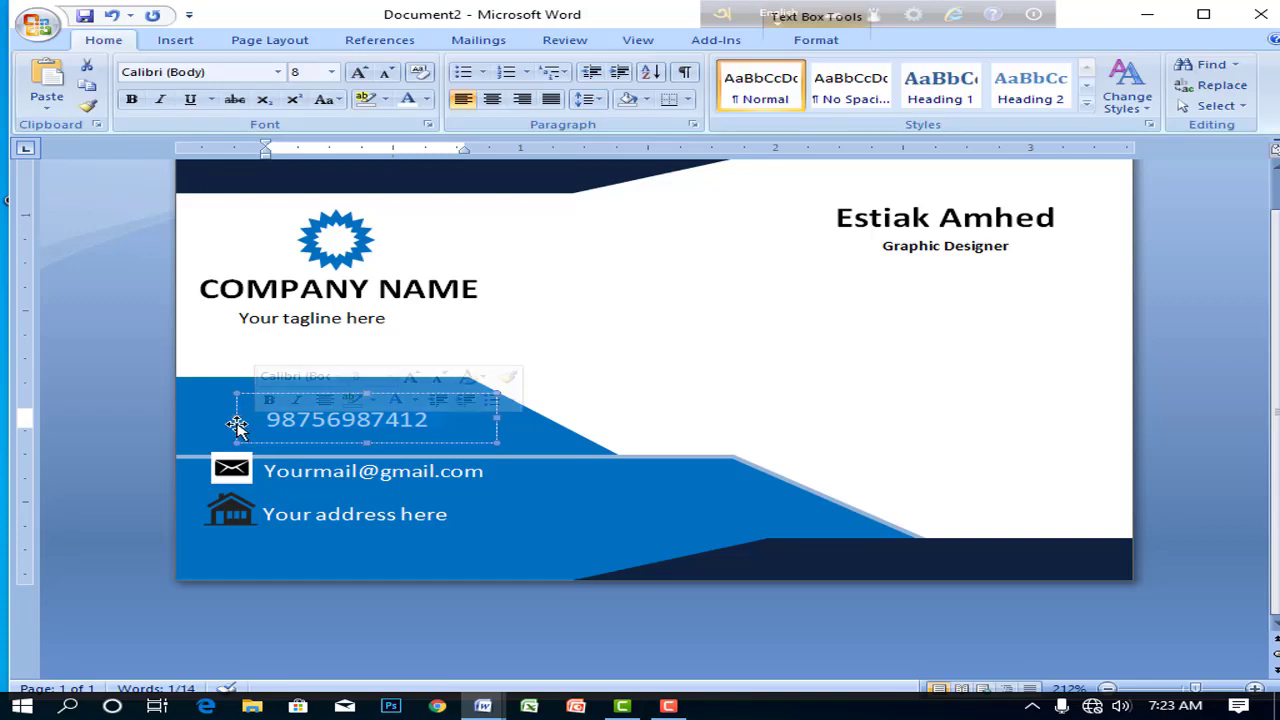
pyautogui.hotkey('ctrl', 'v')
pyautogui.click(227, 418)
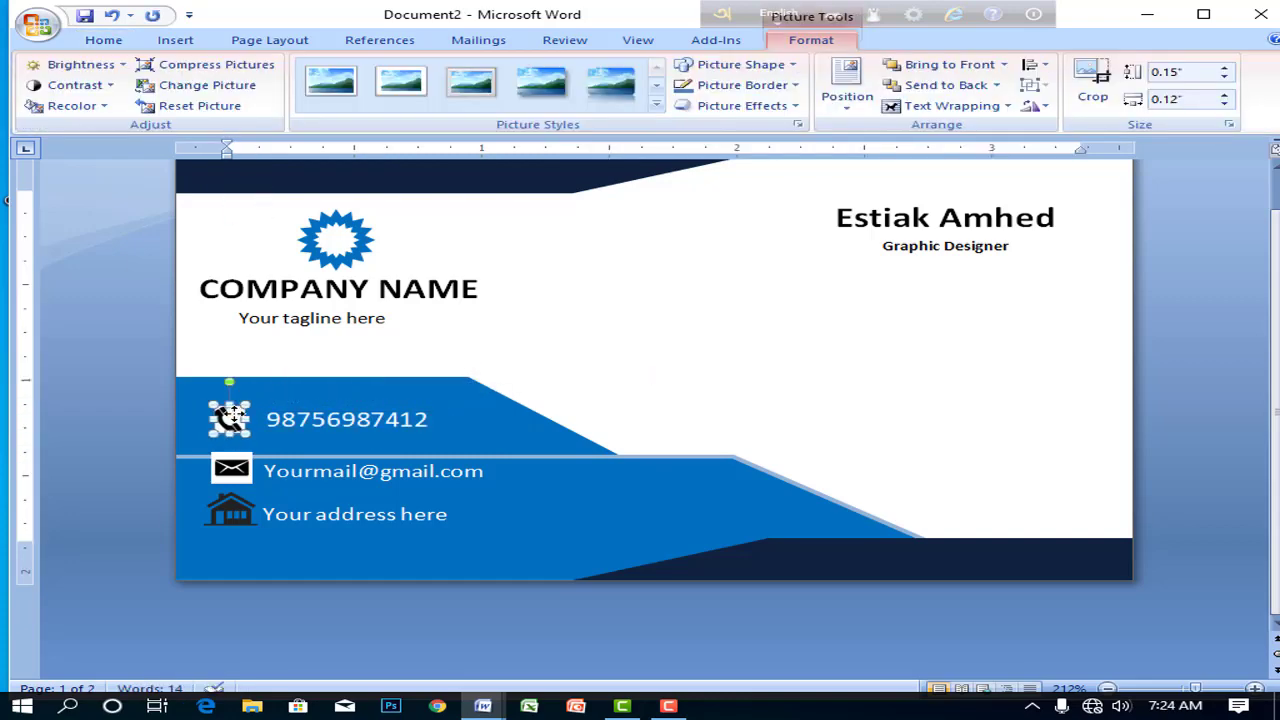
pyautogui.click(561, 352)
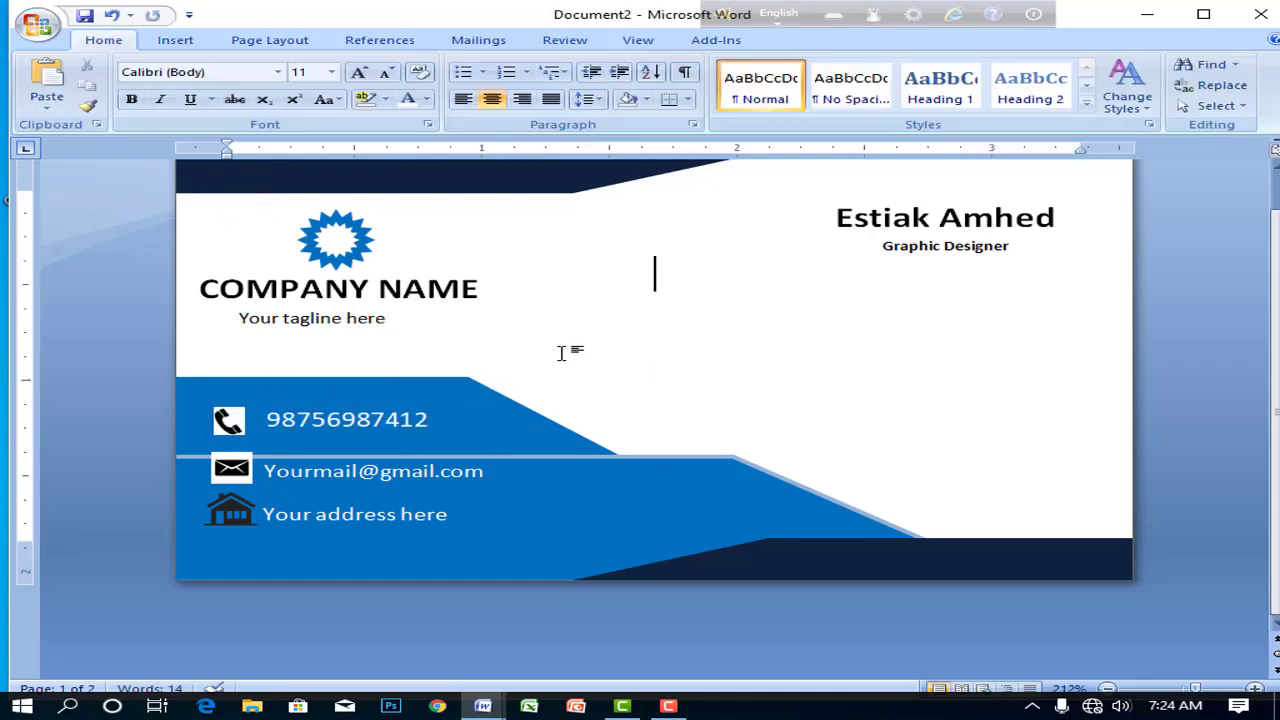
pyautogui.click(225, 514)
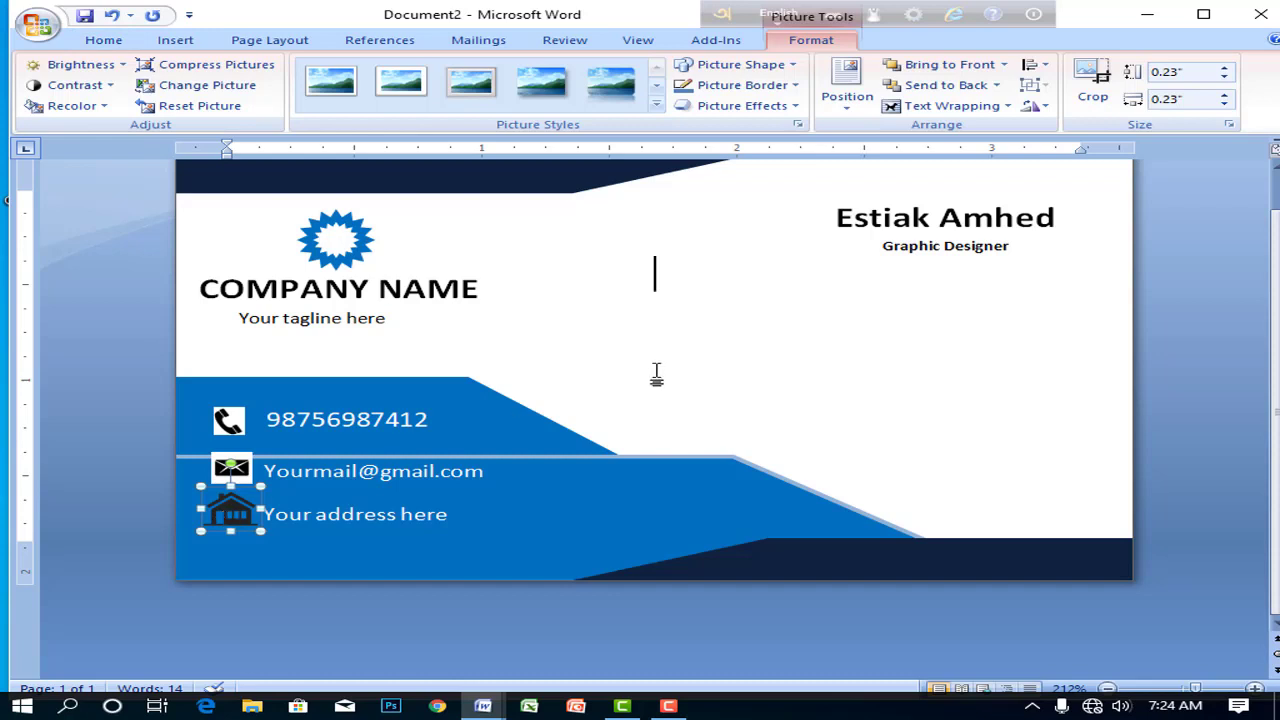
pyautogui.click(656, 374)
pyautogui.scroll(1, 842, 378)
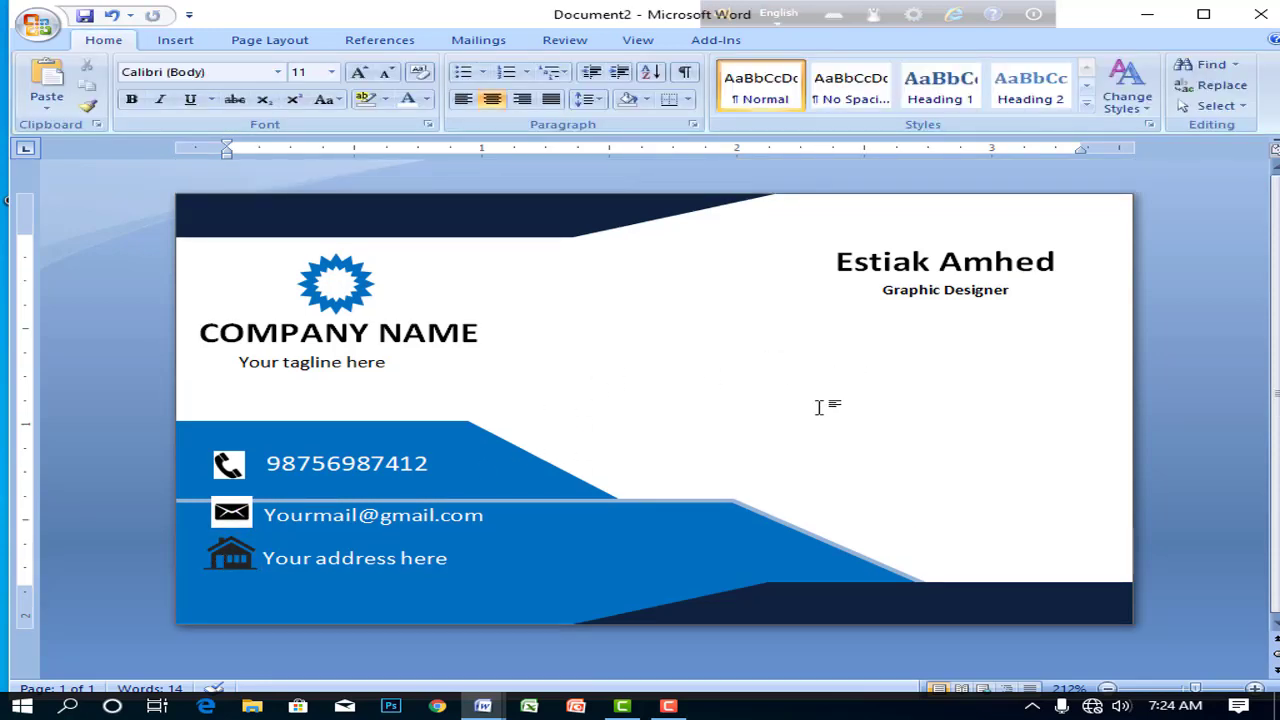
# - Draw a rectangle at the card's lower right and nudge it into position
pyautogui.click(175, 40)
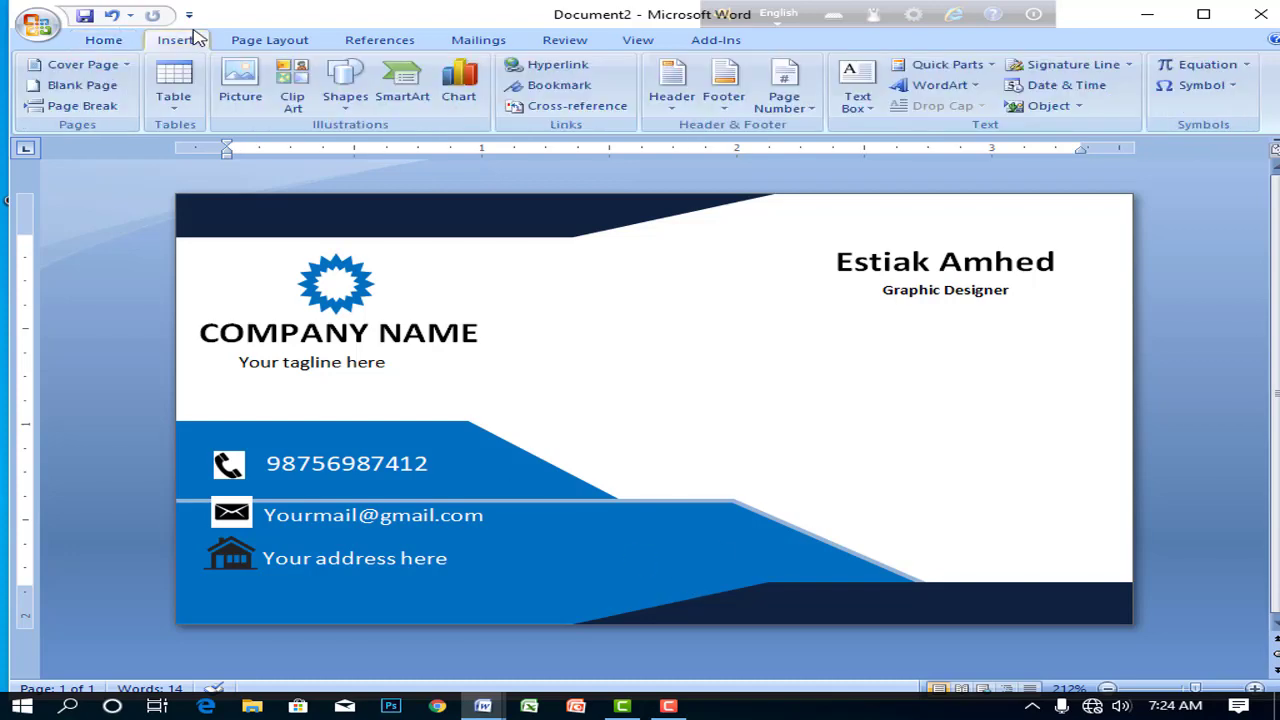
pyautogui.click(340, 92)
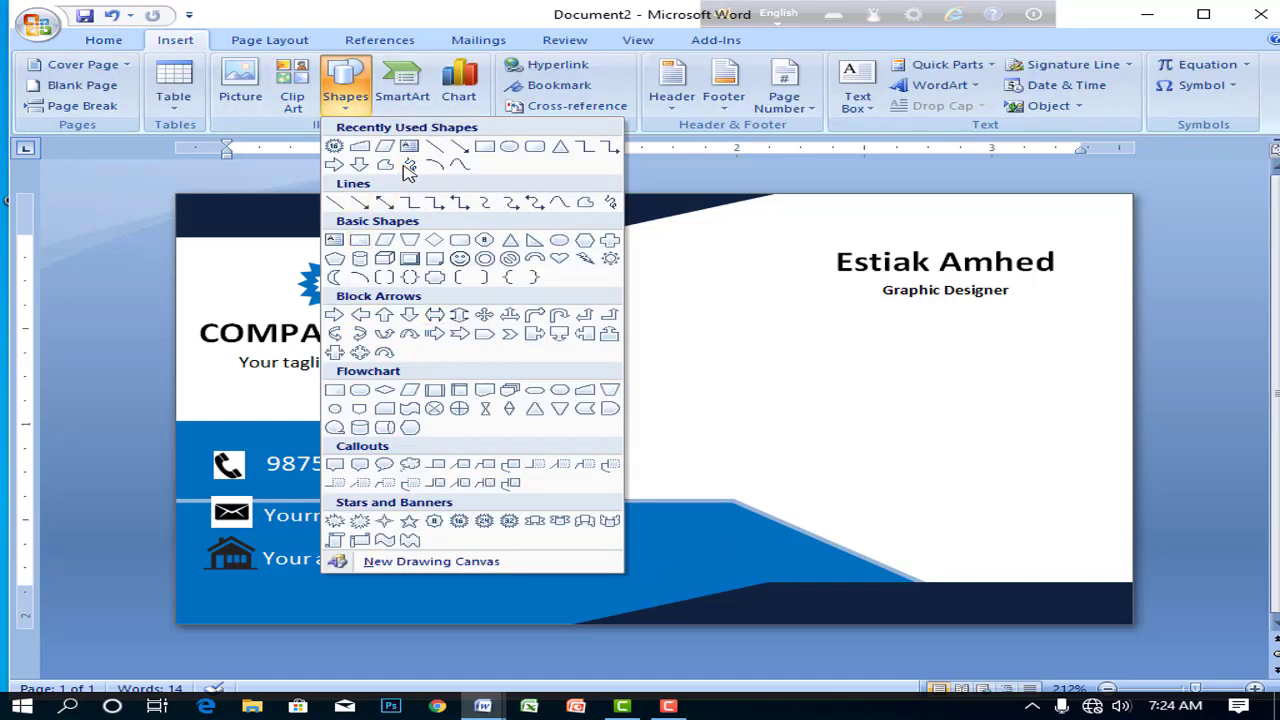
pyautogui.click(484, 147)
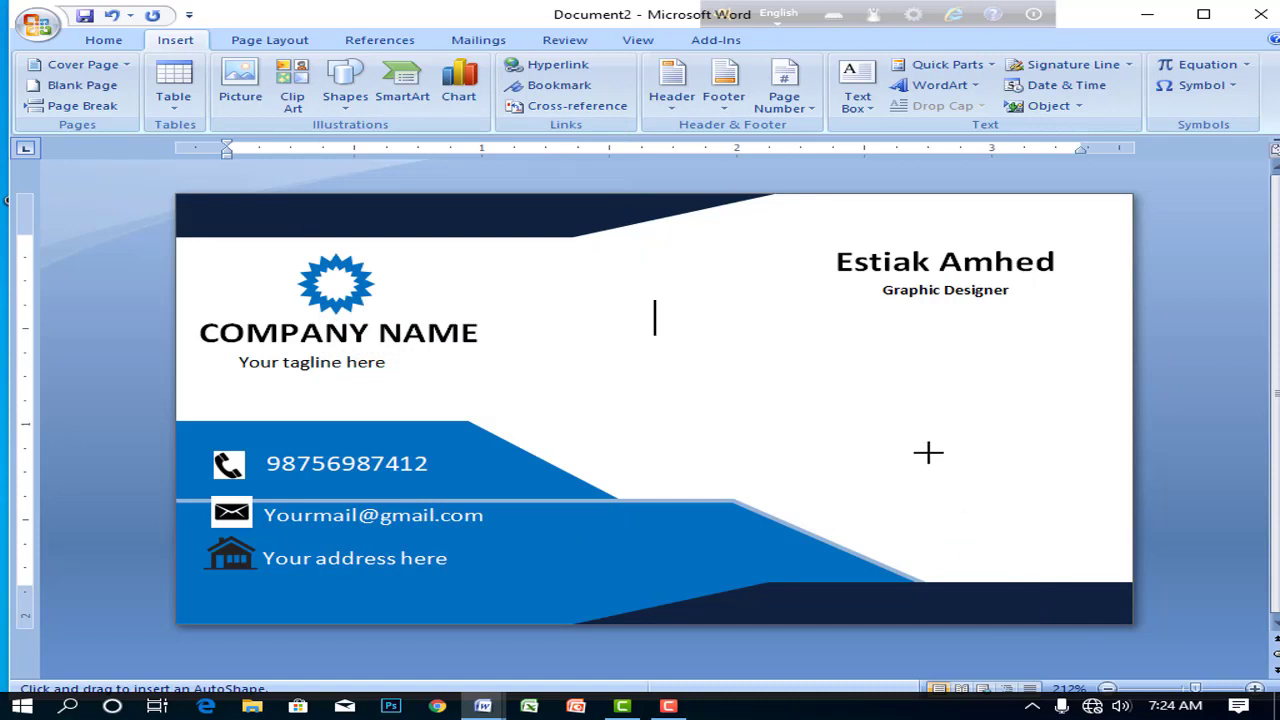
pyautogui.moveTo(868, 409)
pyautogui.mouseDown()
pyautogui.moveTo(1000, 490)
pyautogui.moveTo(1067, 558)
pyautogui.mouseUp()
pyautogui.moveTo(970, 515); pyautogui.dragTo(998, 510)
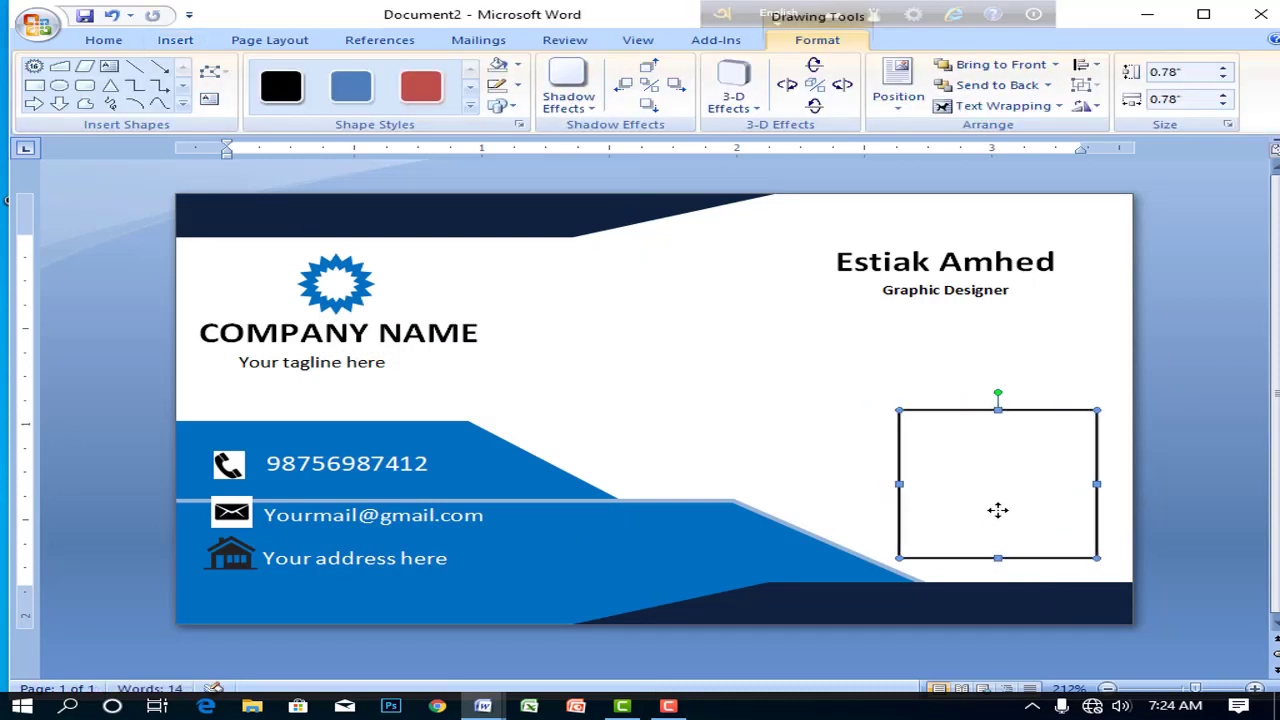
pyautogui.hotkey('ctrl', 'Right')
pyautogui.hotkey('ctrl', 'Right')
pyautogui.hotkey('ctrl', 'Up')
pyautogui.hotkey('ctrl', 'Up')
pyautogui.hotkey('ctrl', 'Right')
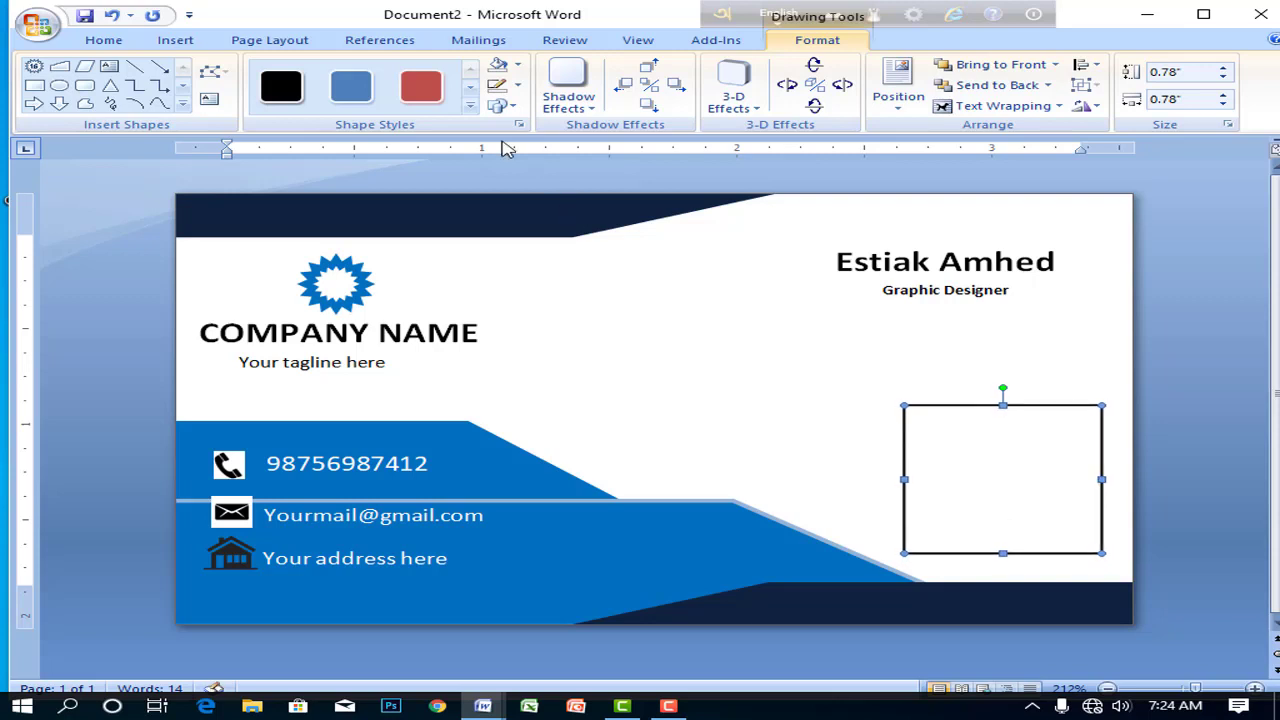
# - Give the square a dark navy fill and a 2¼ pt blue outline
pyautogui.click(517, 85)
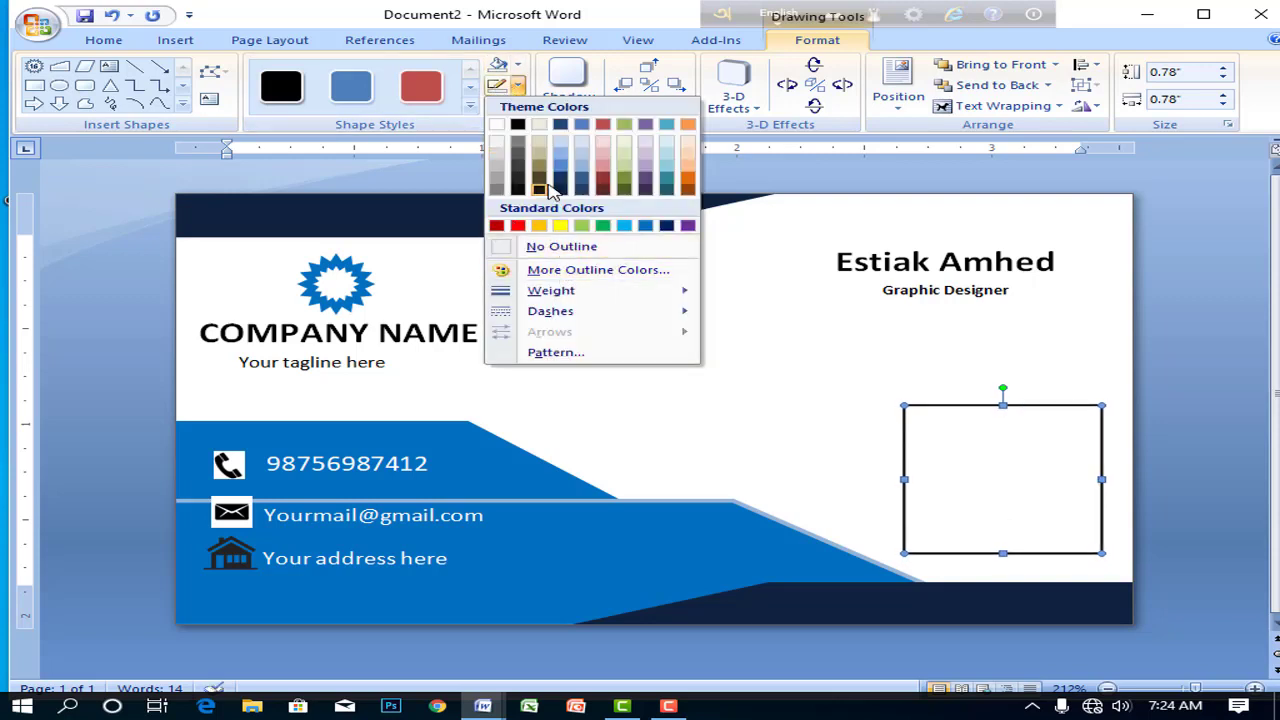
pyautogui.click(501, 162)
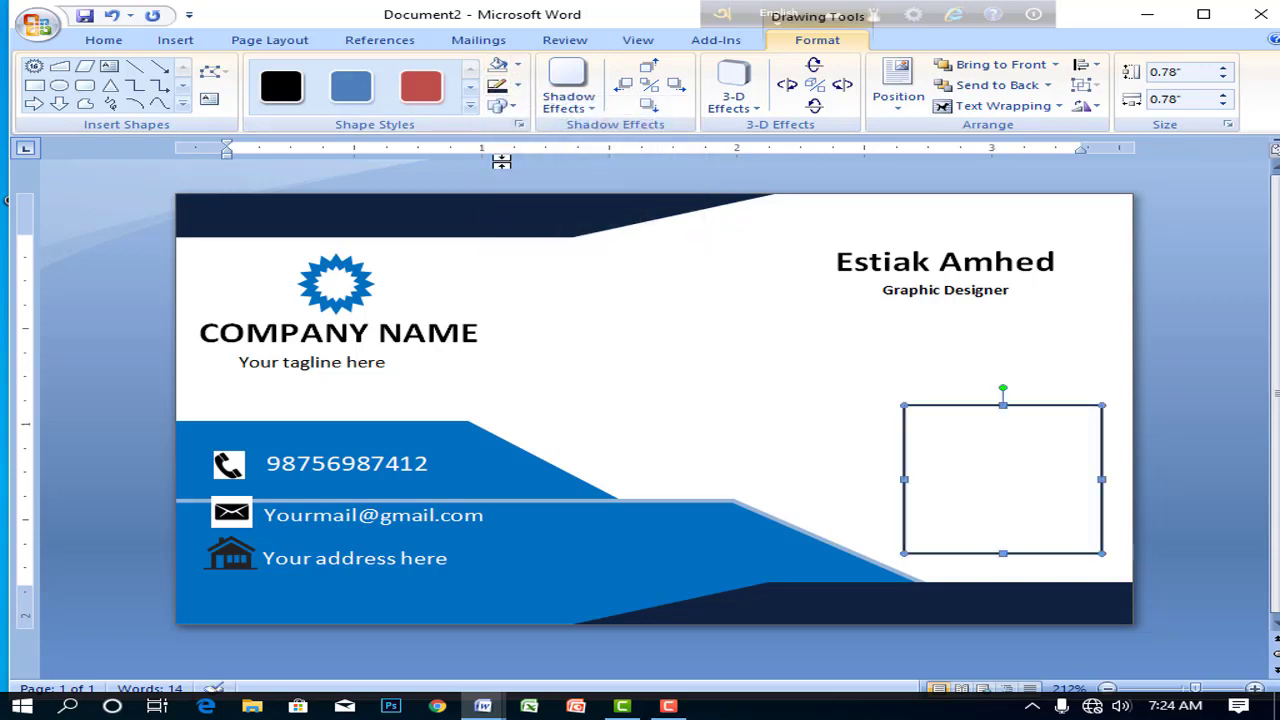
pyautogui.click(517, 85)
pyautogui.moveTo(566, 291)
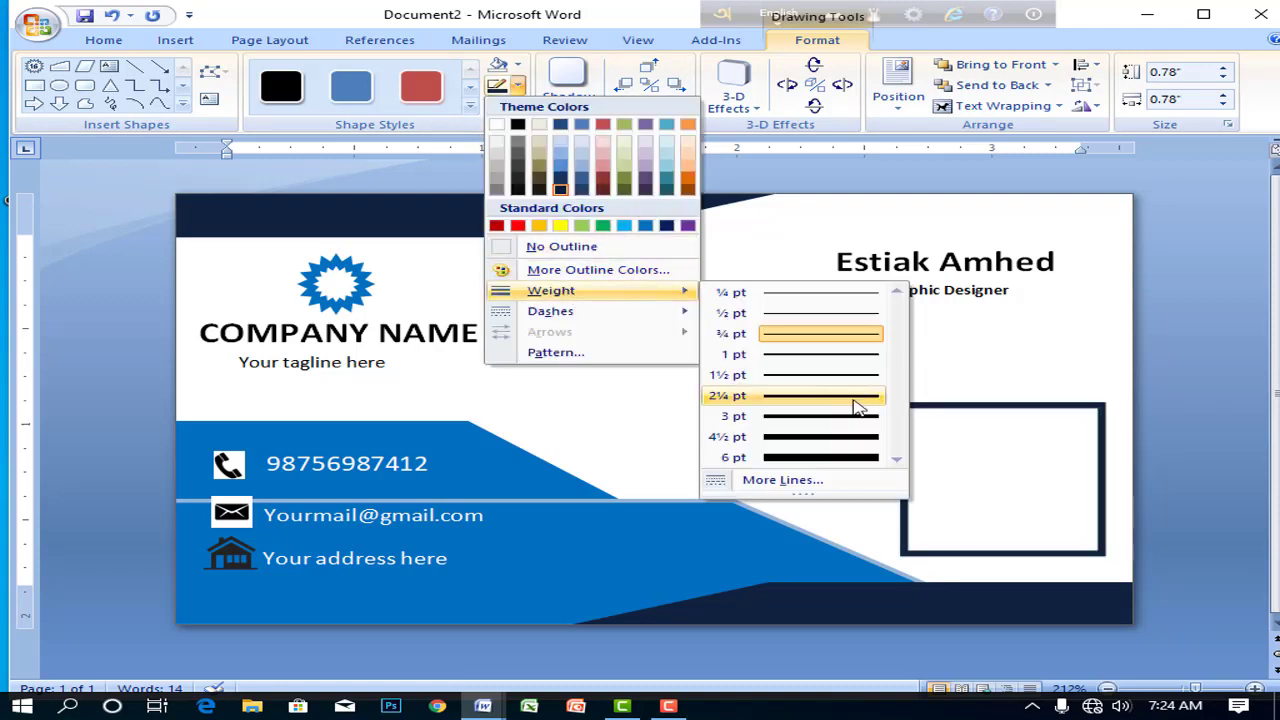
pyautogui.click(855, 398)
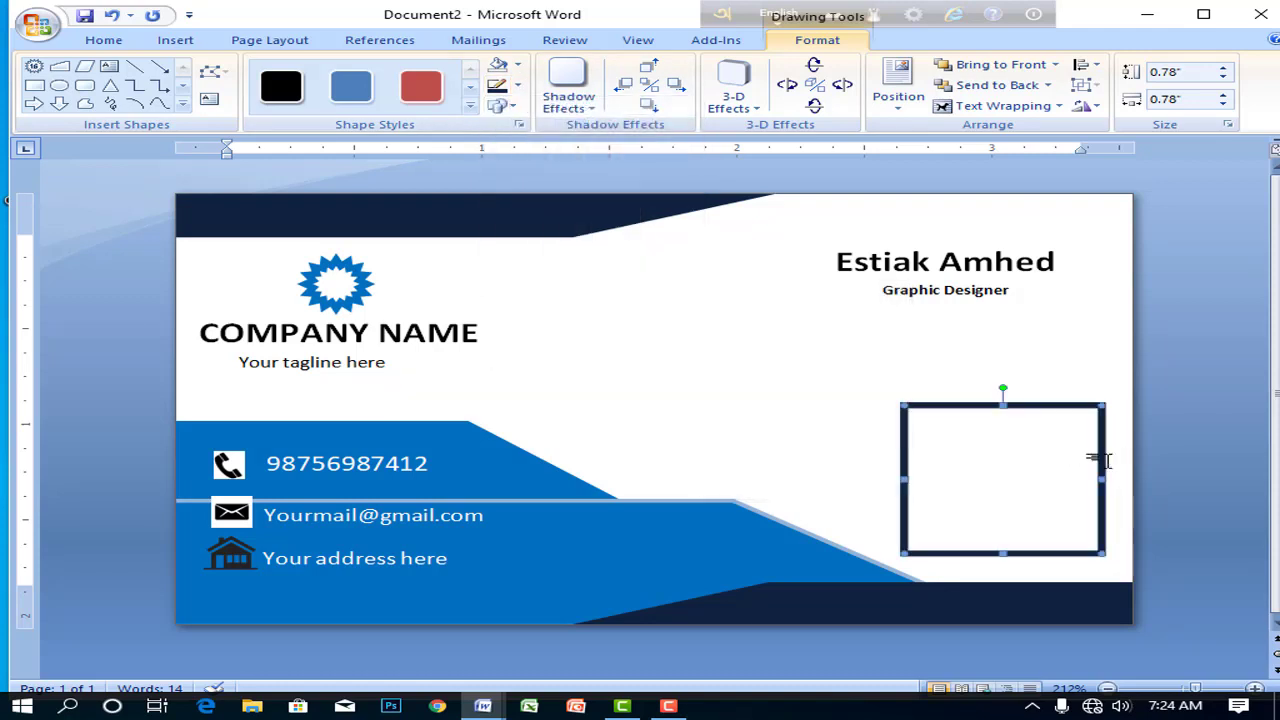
pyautogui.click(517, 65)
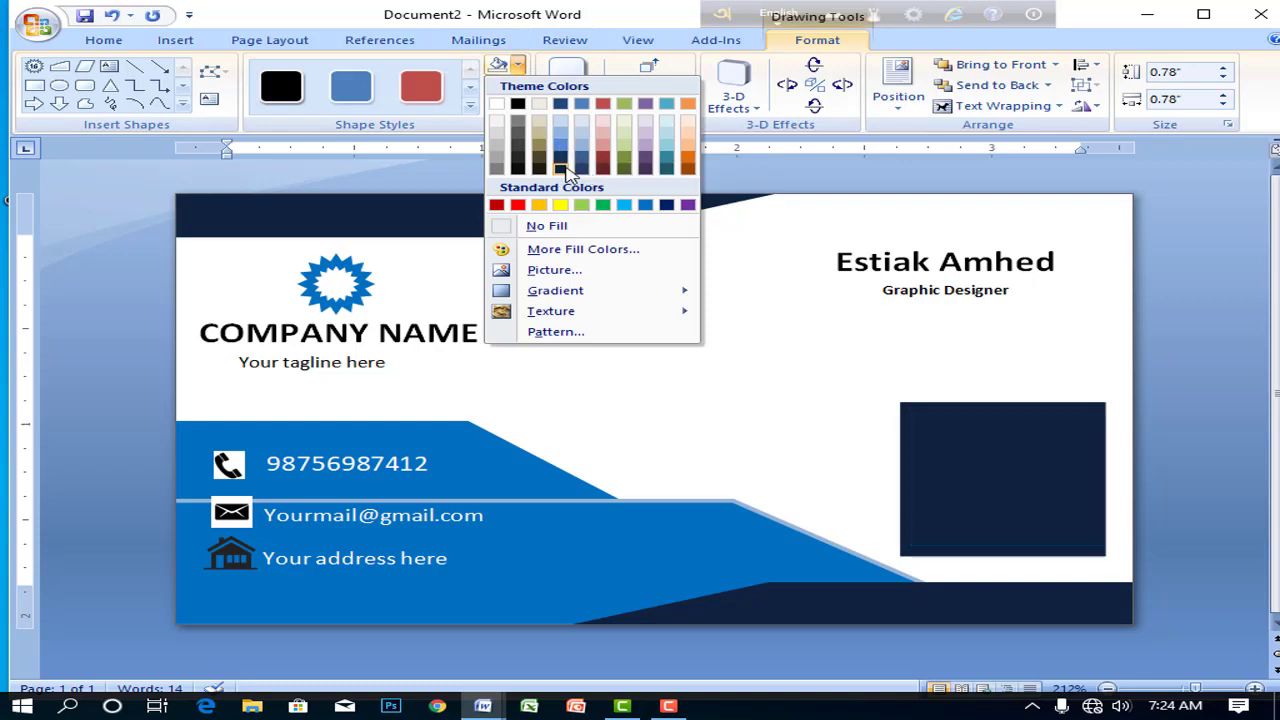
pyautogui.click(562, 168)
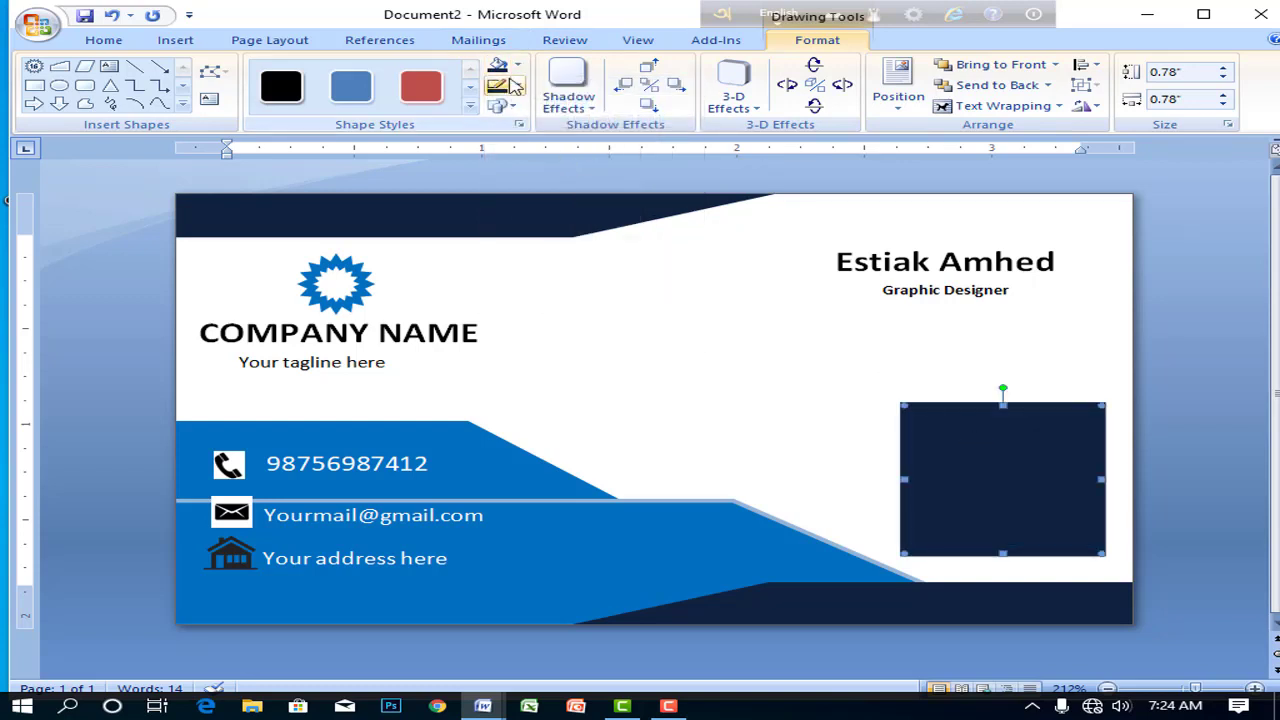
pyautogui.click(517, 86)
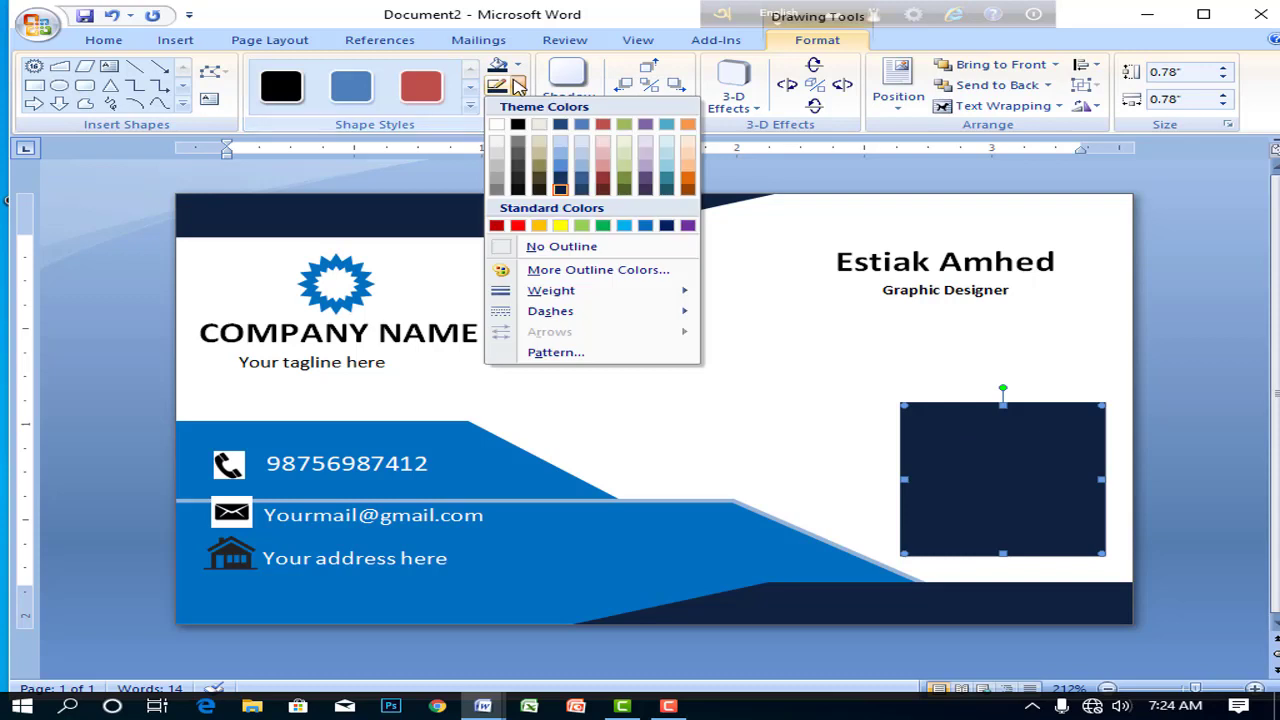
pyautogui.click(562, 166)
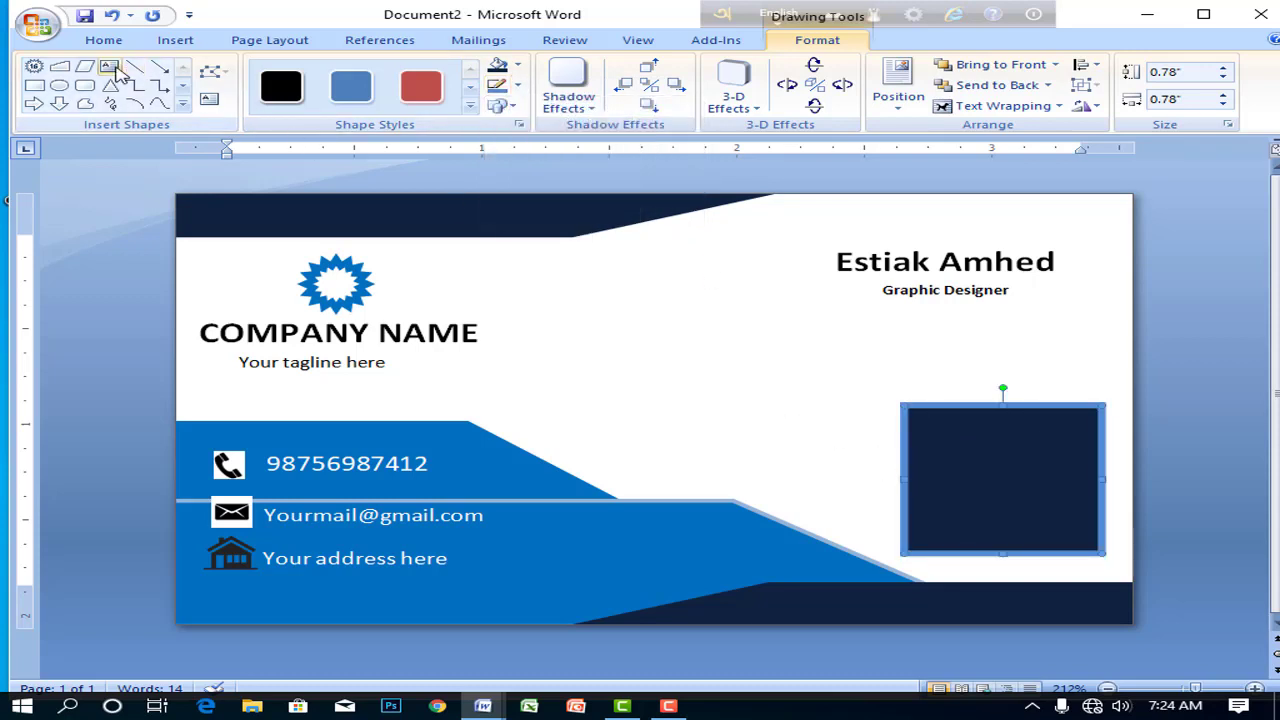
pyautogui.click(109, 65)
# - Remove the stray text box and type QR CODE directly inside the navy square
pyautogui.click(975, 428)
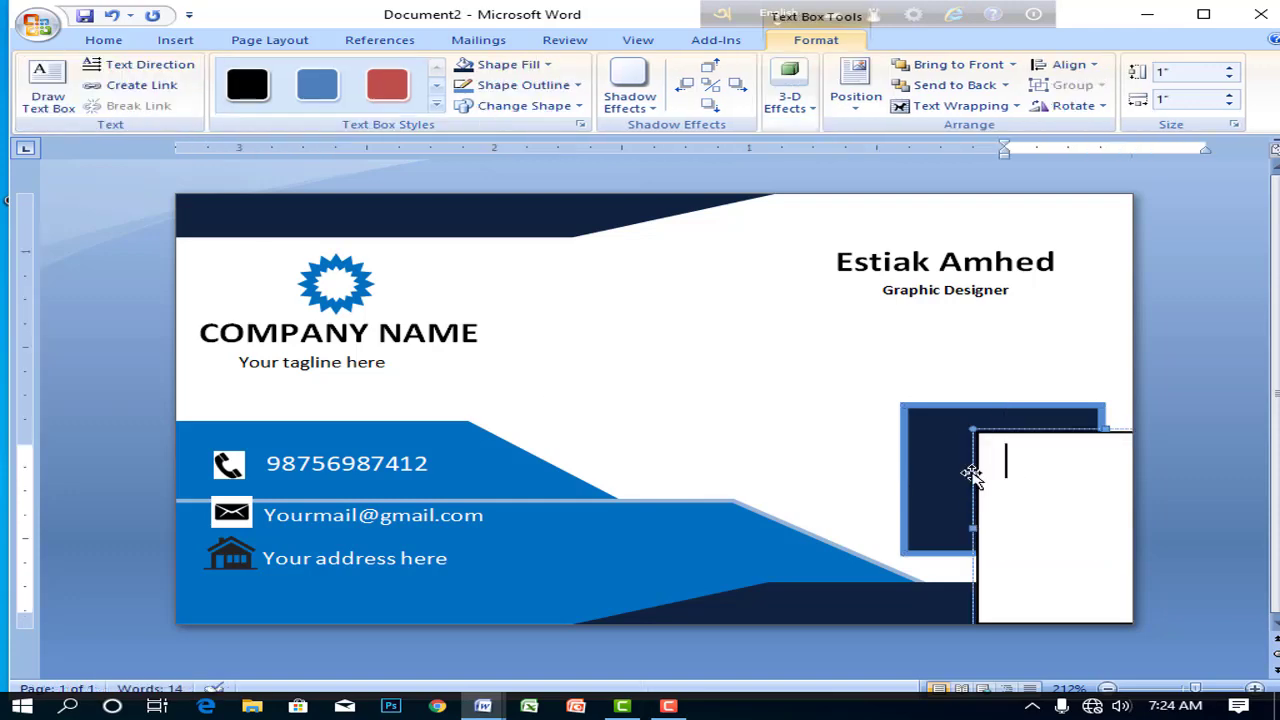
pyautogui.hotkey('ctrl', 'z')
pyautogui.doubleClick(994, 461)
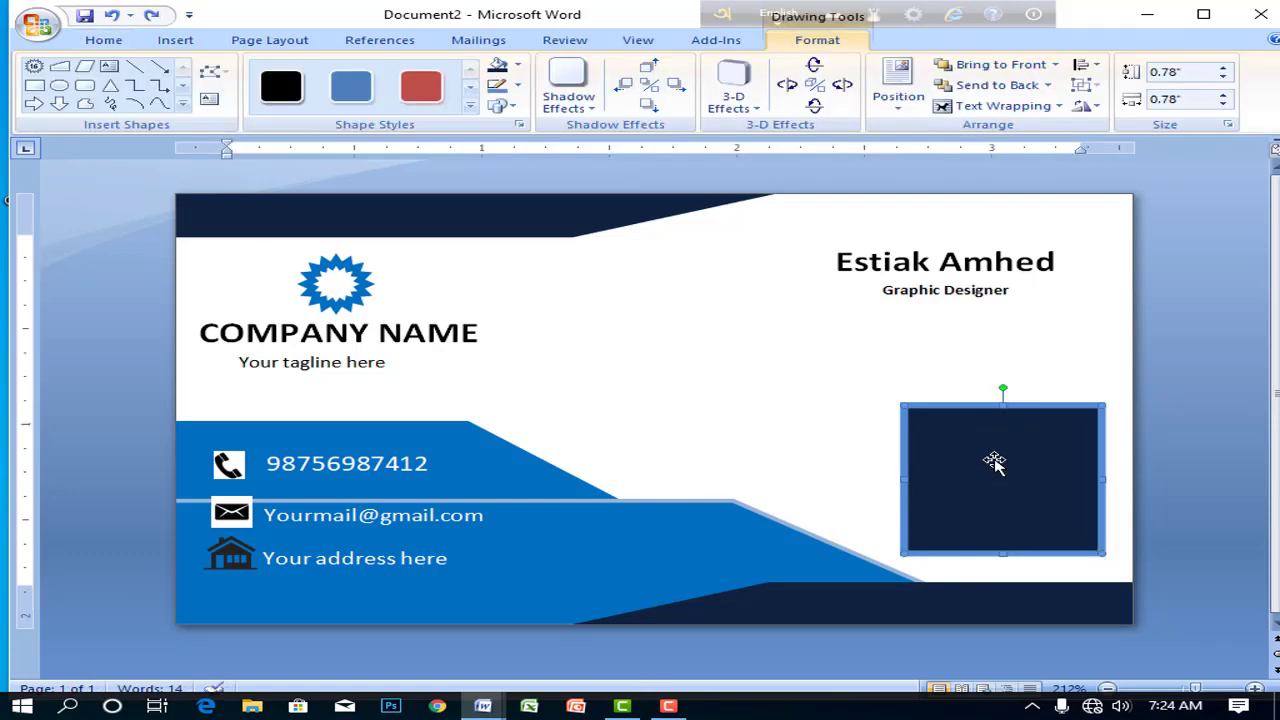
pyautogui.click(211, 100)
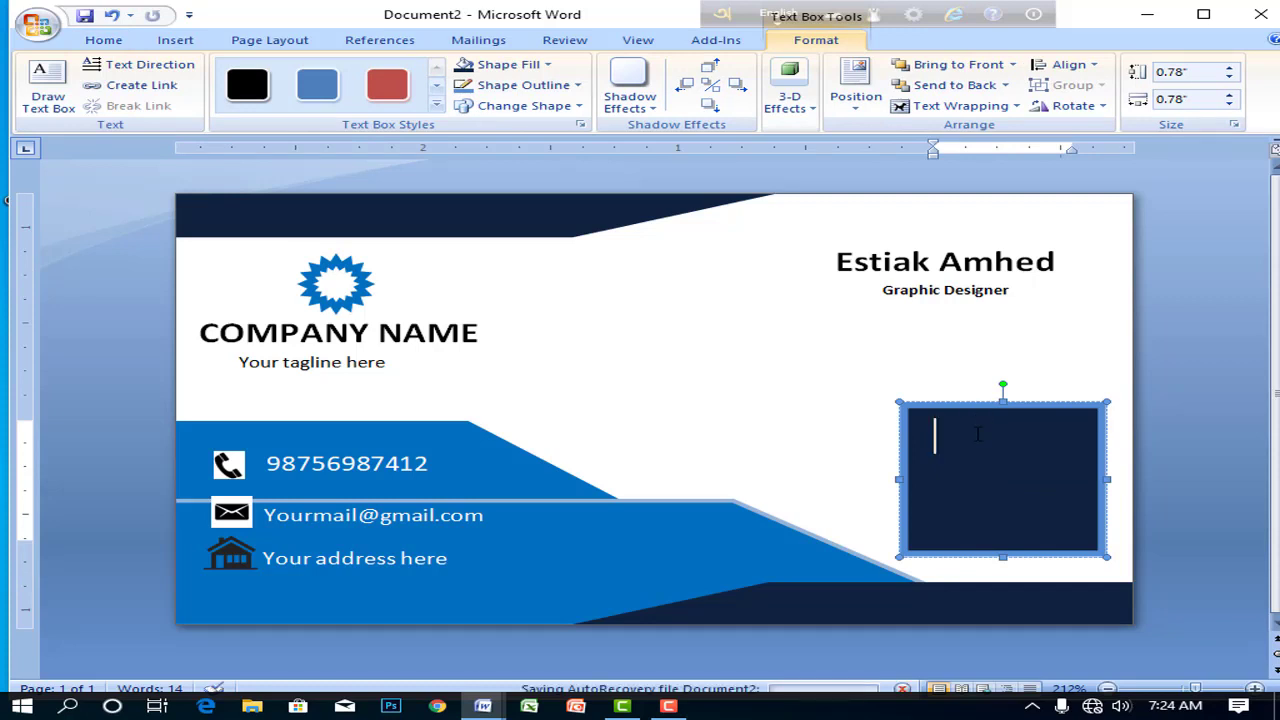
pyautogui.write('QR ')
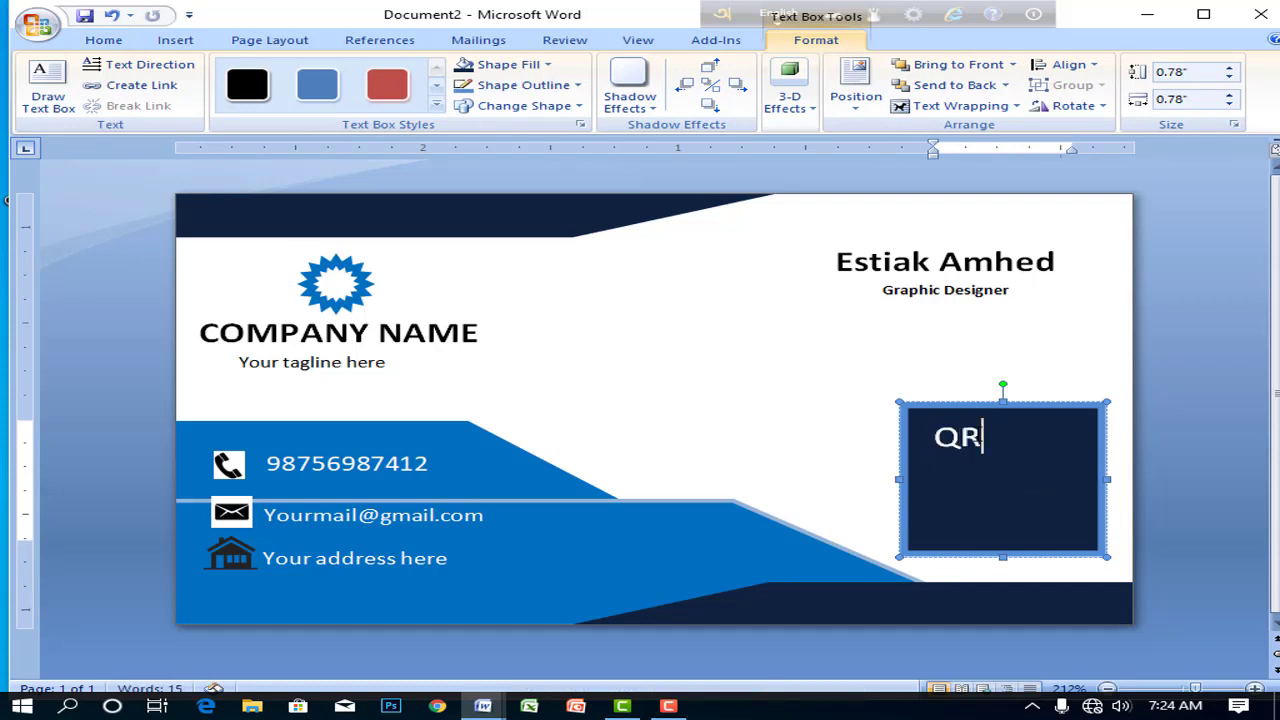
pyautogui.write('CODE')
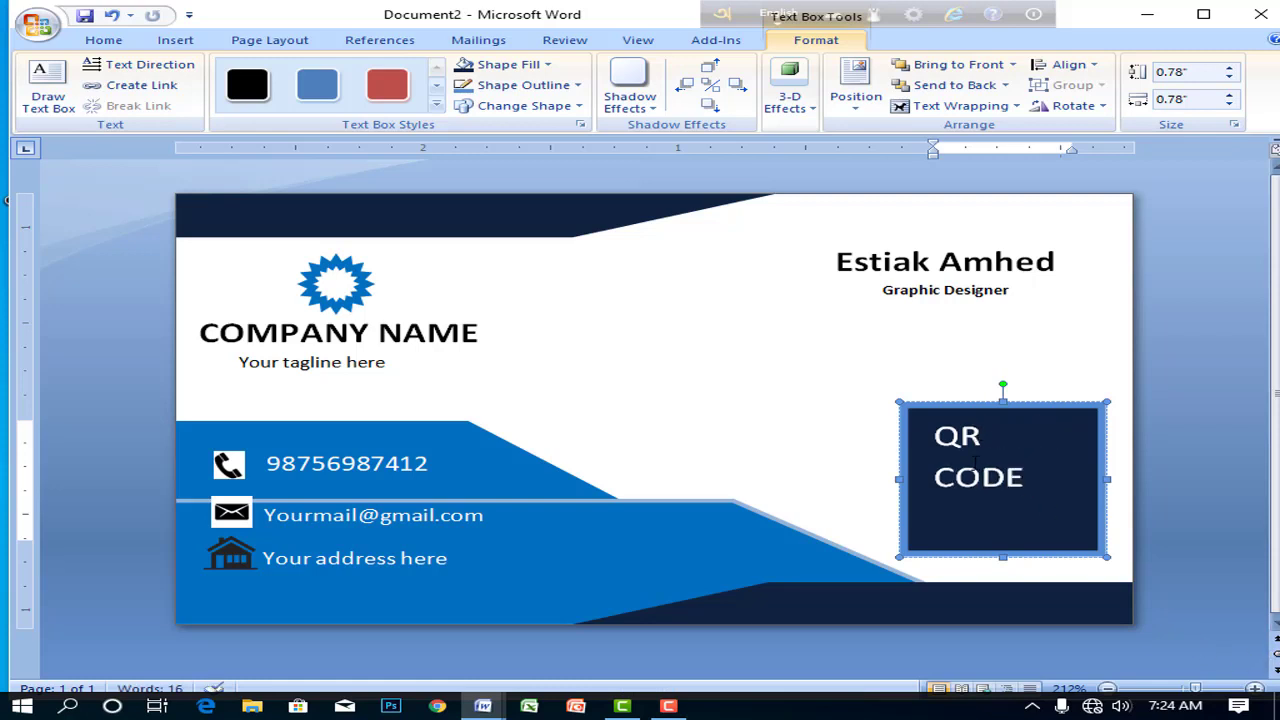
# - Centre the QR CODE text and raise the square's bottom edge slightly to shorten it
pyautogui.hotkey('ctrl', 'a')
pyautogui.click(103, 40)
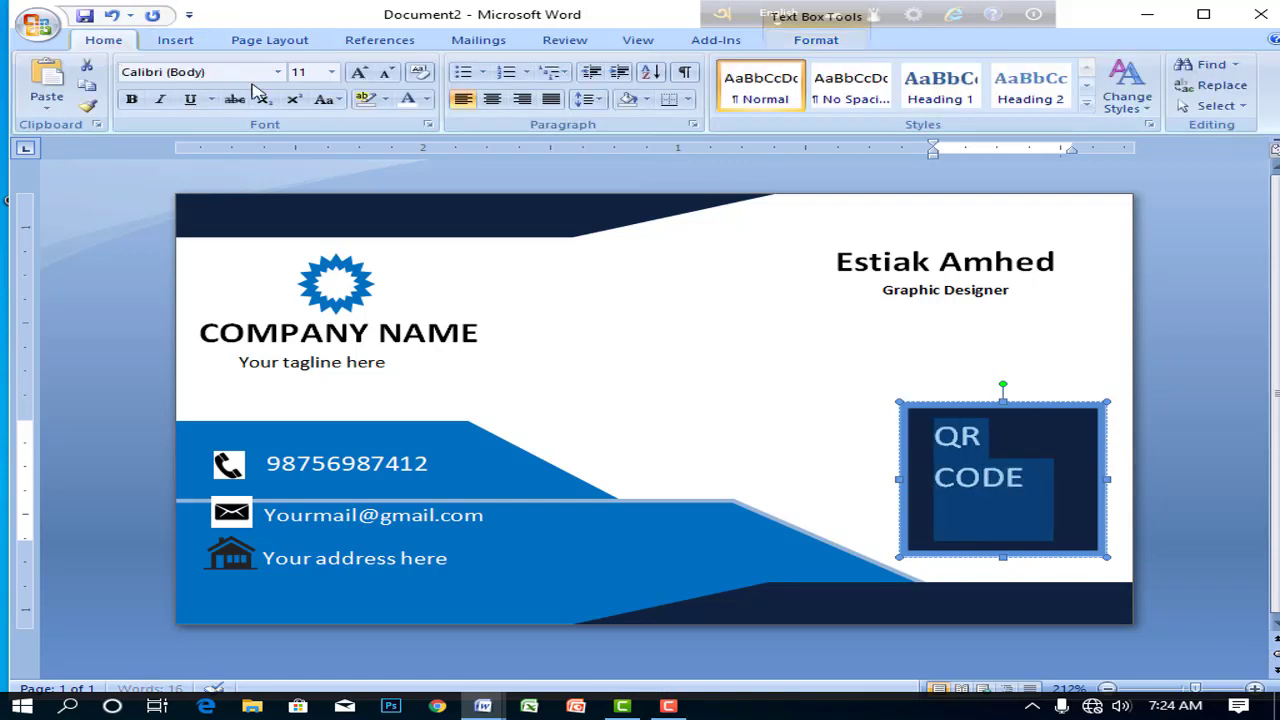
pyautogui.click(490, 99)
pyautogui.click(1043, 480)
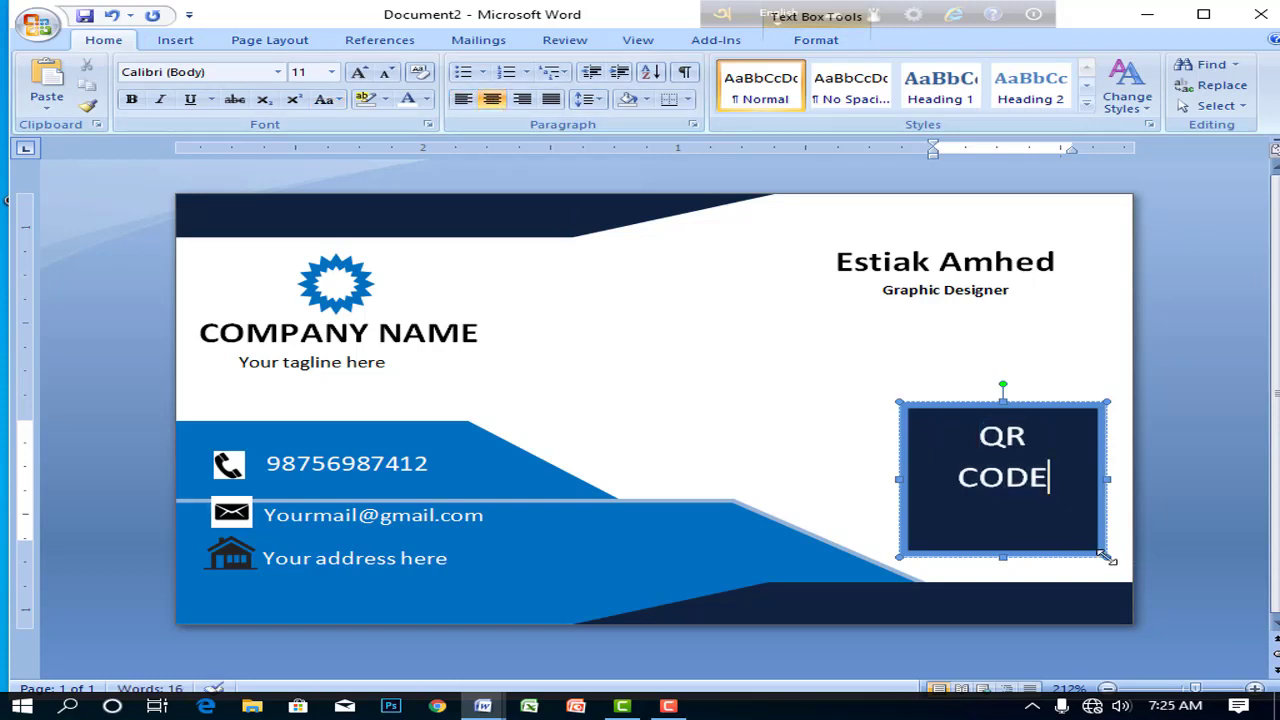
pyautogui.moveTo(1103, 557); pyautogui.dragTo(1091, 532)
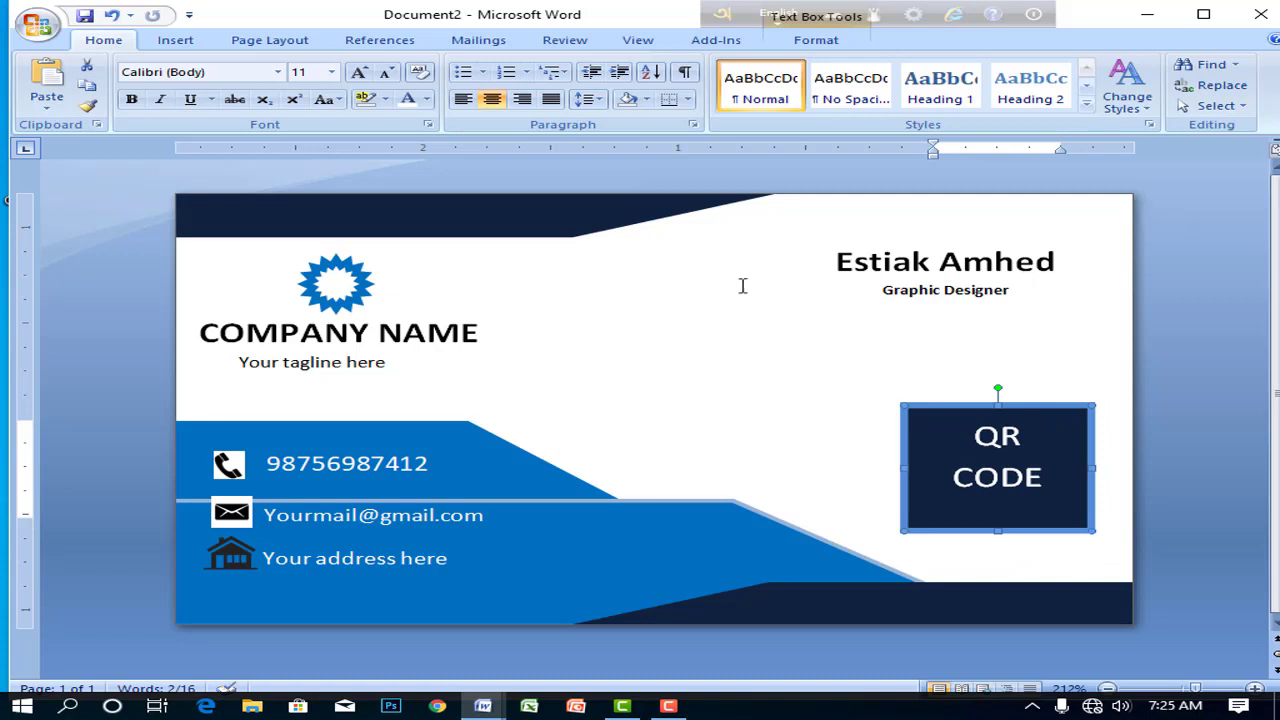
pyautogui.click(726, 404)
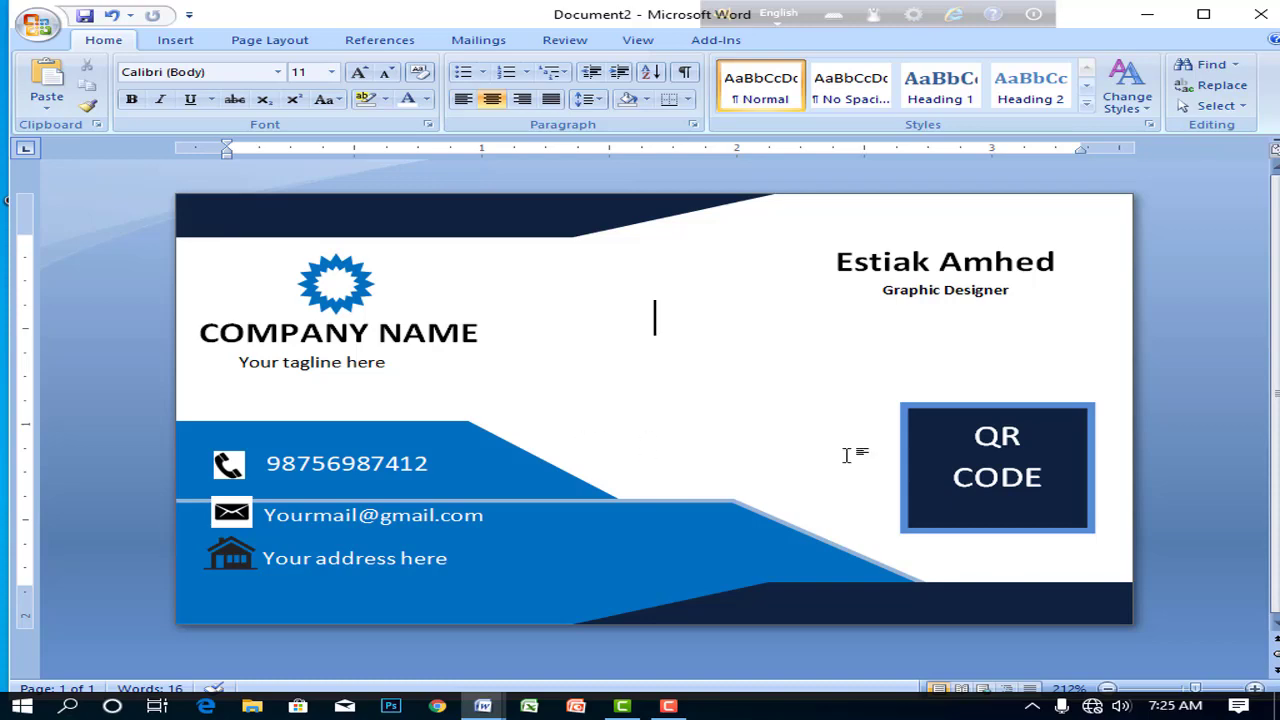
# - Save the document under the new name BUSINESS CARD 2 in the Desktop folder
pyautogui.click(38, 25)
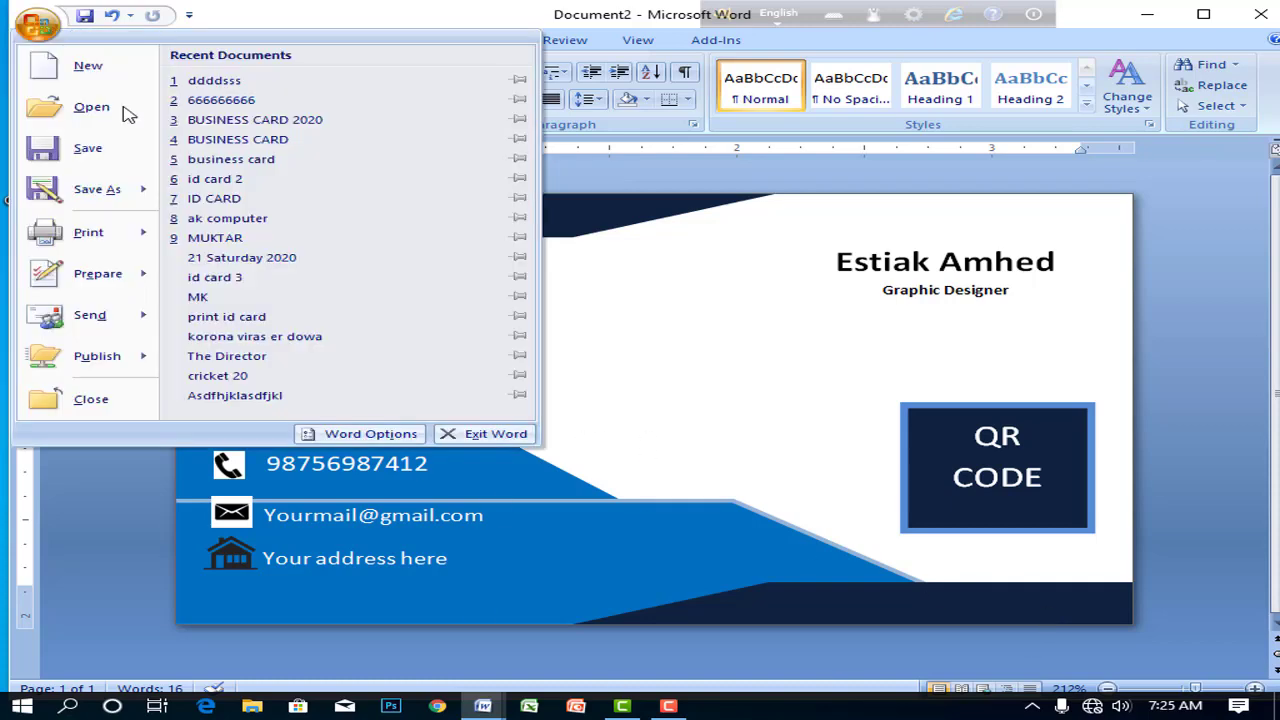
pyautogui.click(105, 165)
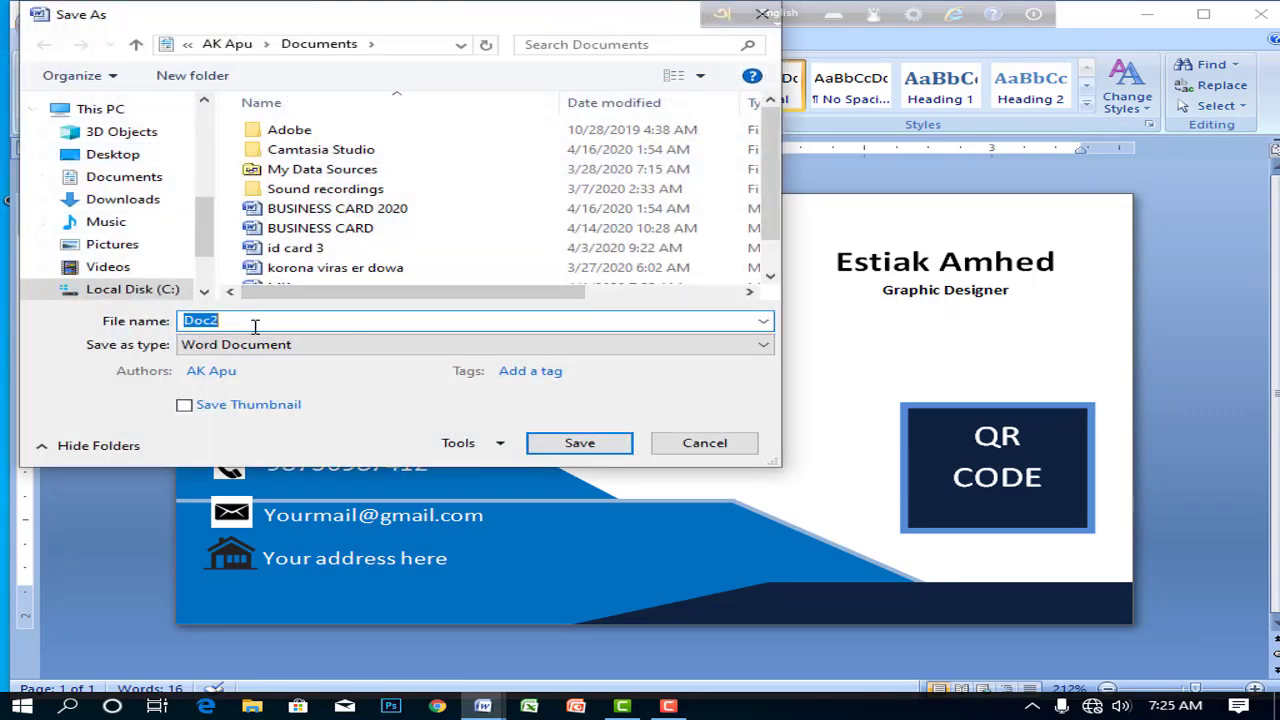
pyautogui.write('BUSINESS CAR')
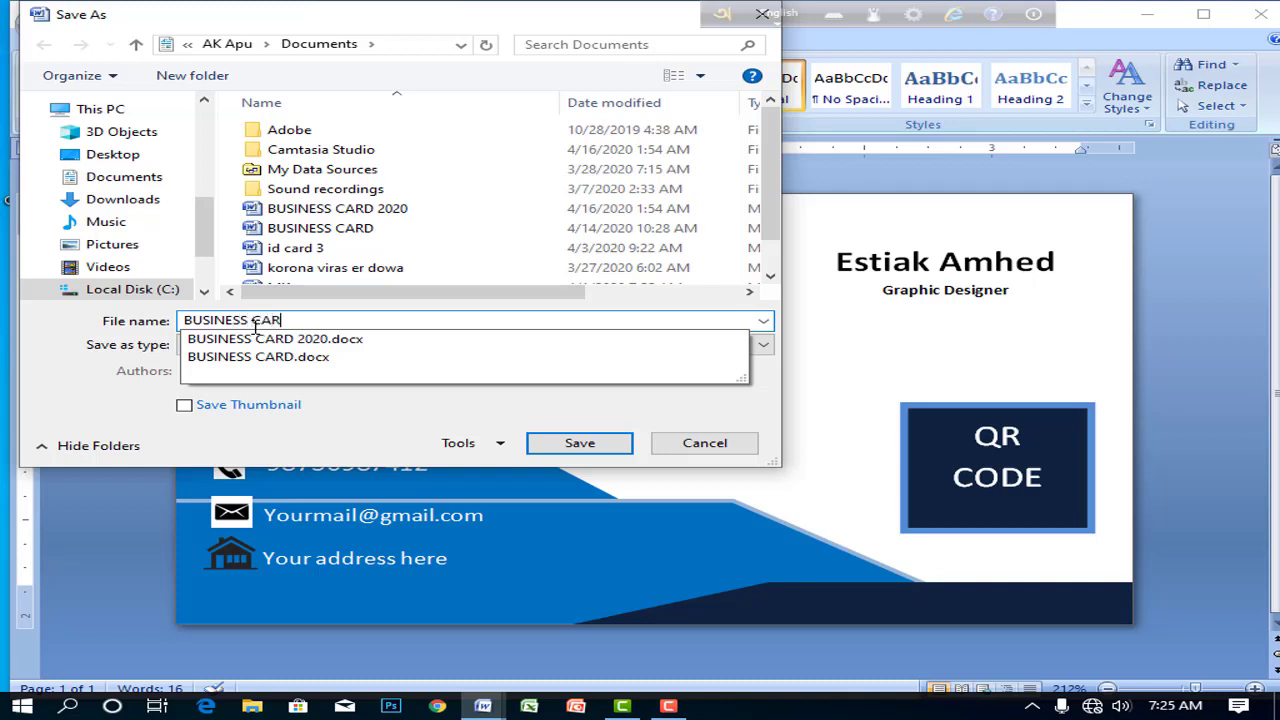
pyautogui.write('D 2')
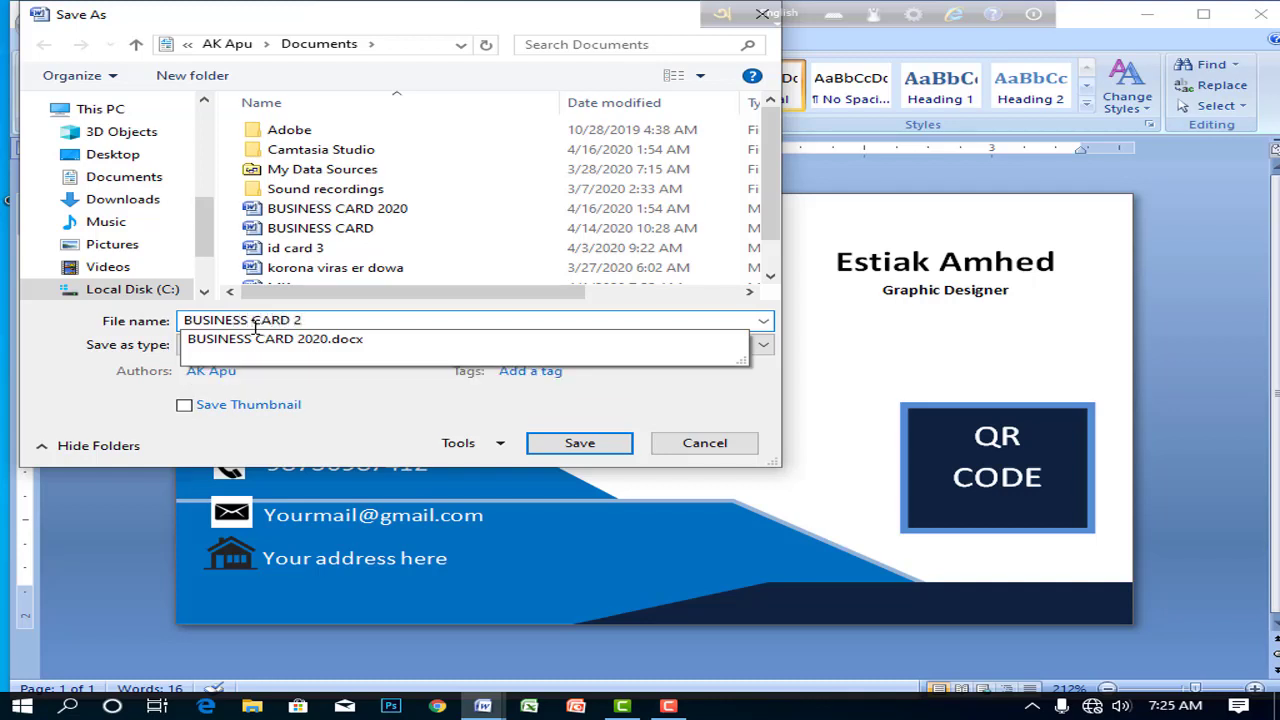
pyautogui.click(113, 154)
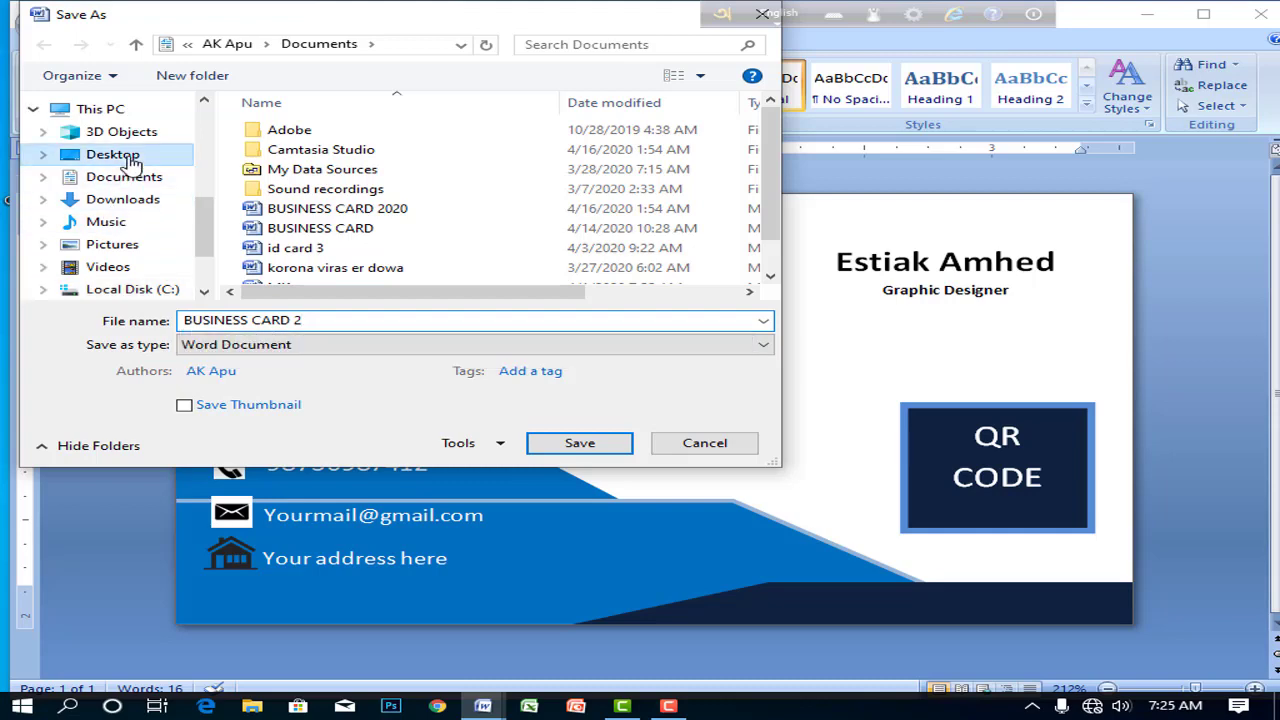
pyautogui.click(580, 447)
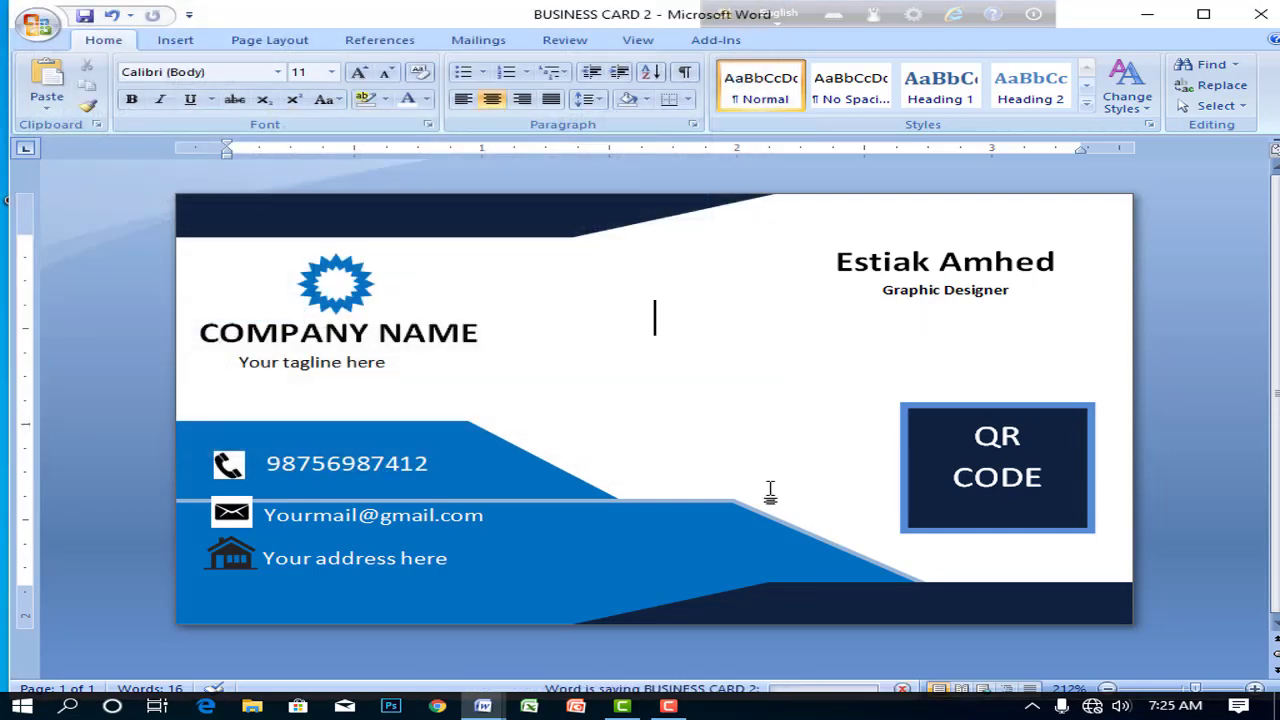
pyautogui.click(37, 25)
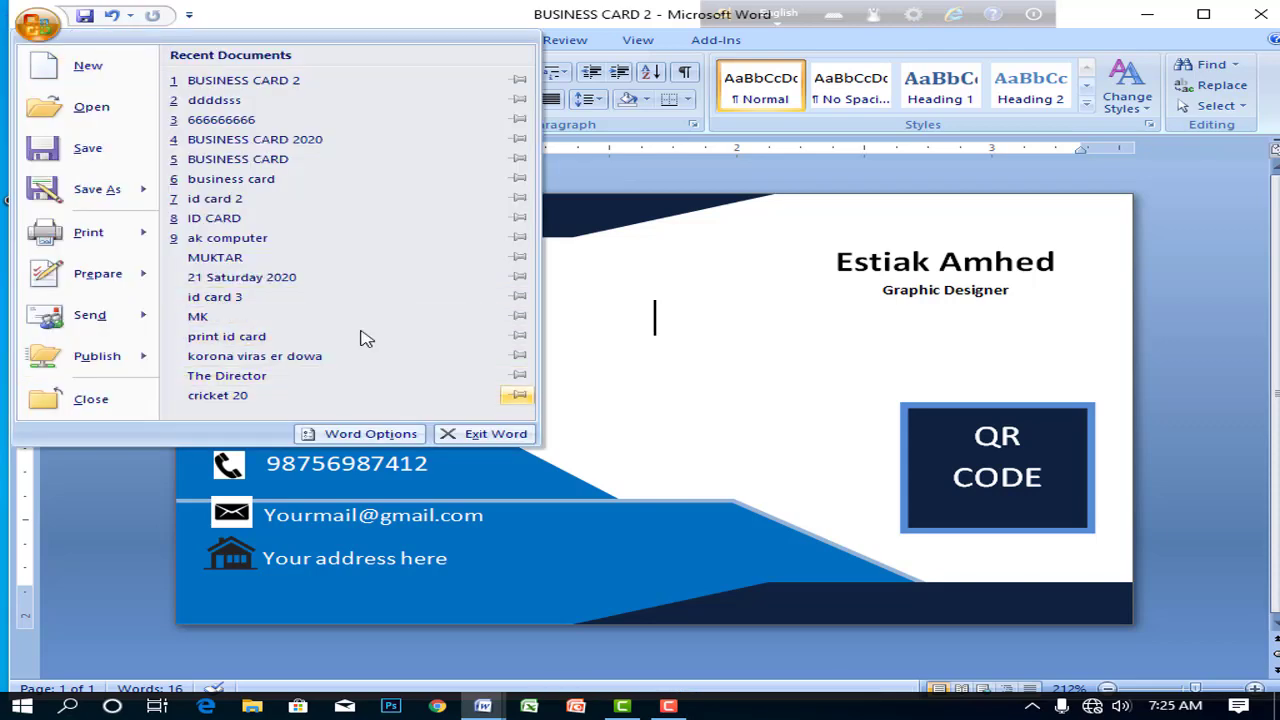
pyautogui.click(88, 235)
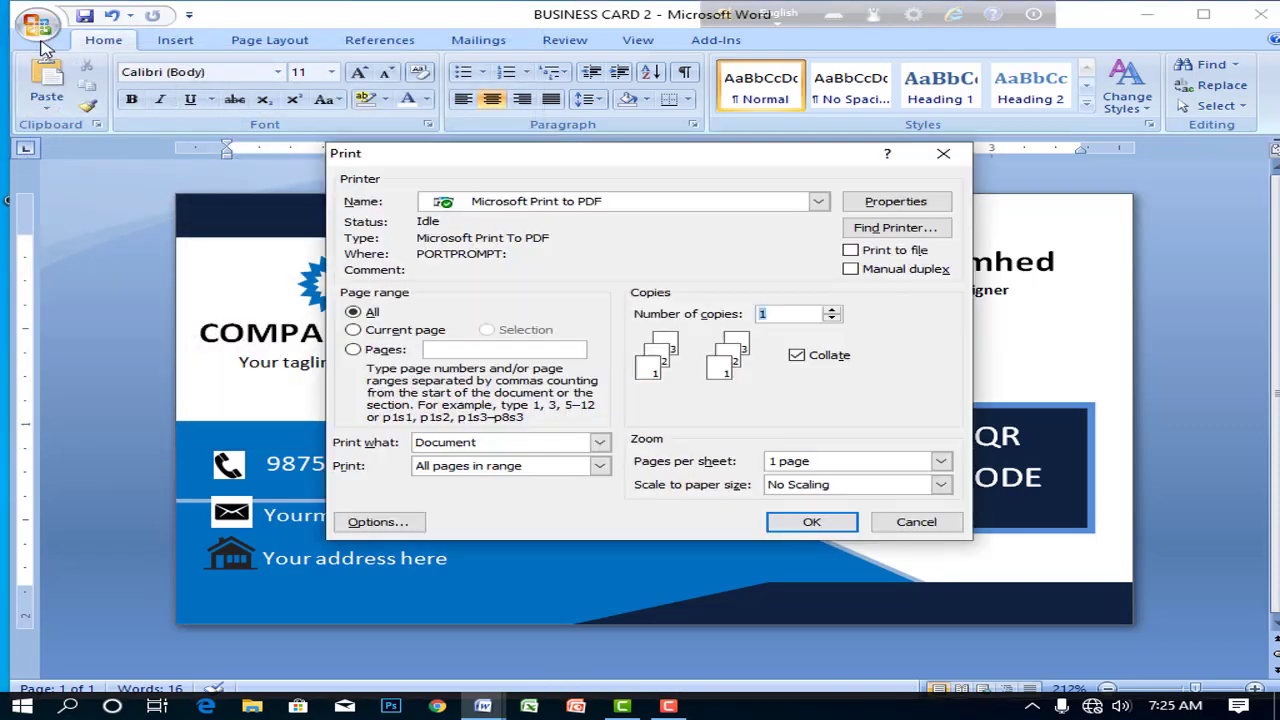
pyautogui.click(943, 153)
pyautogui.click(26, 28)
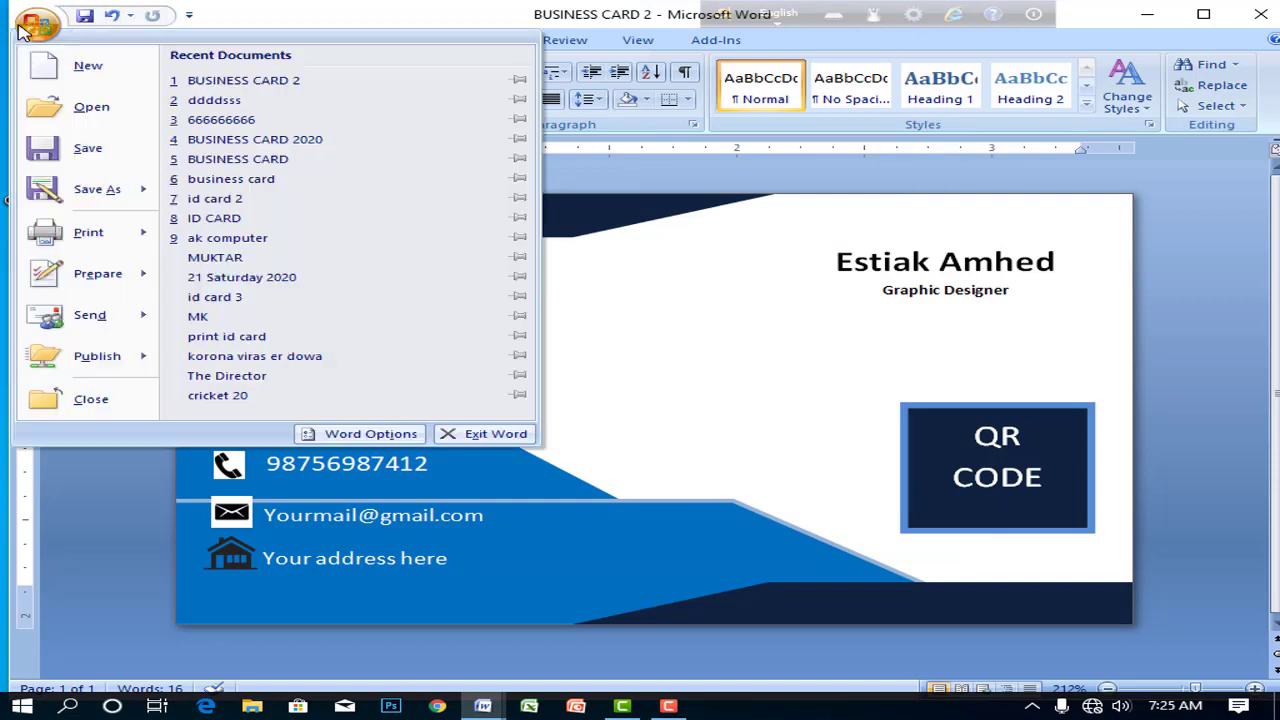
pyautogui.moveTo(100, 240)
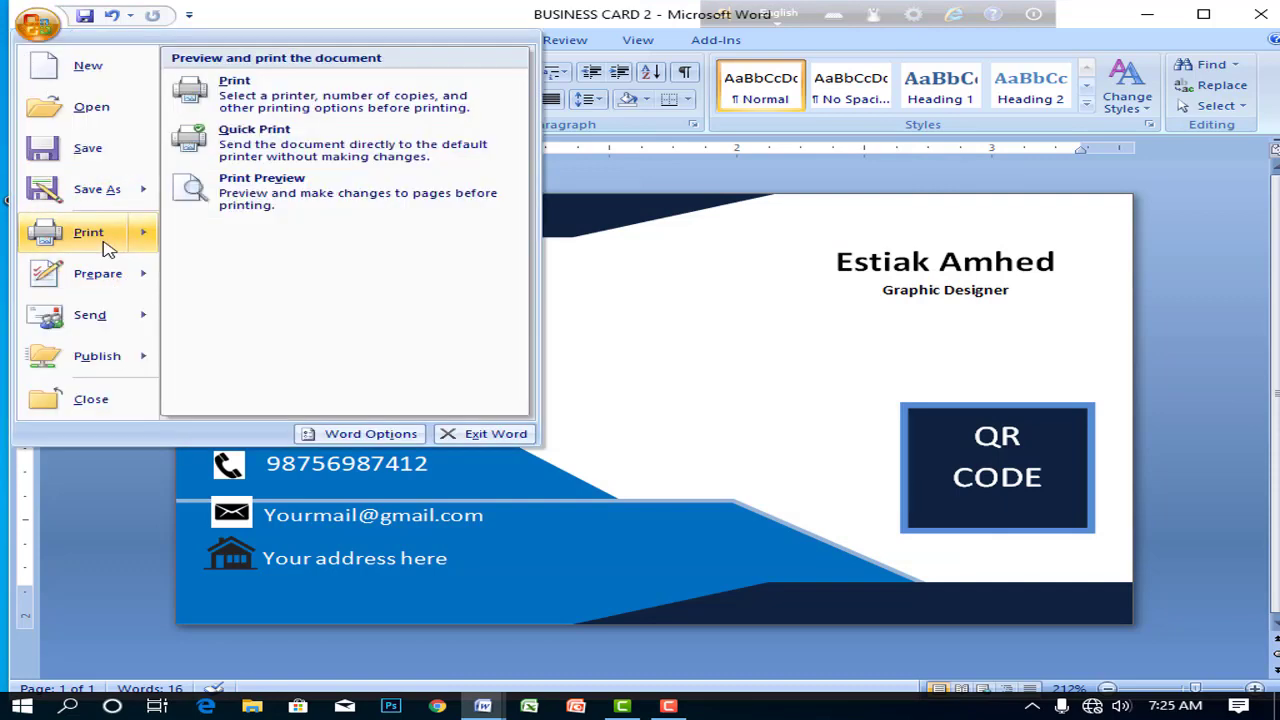
pyautogui.click(383, 203)
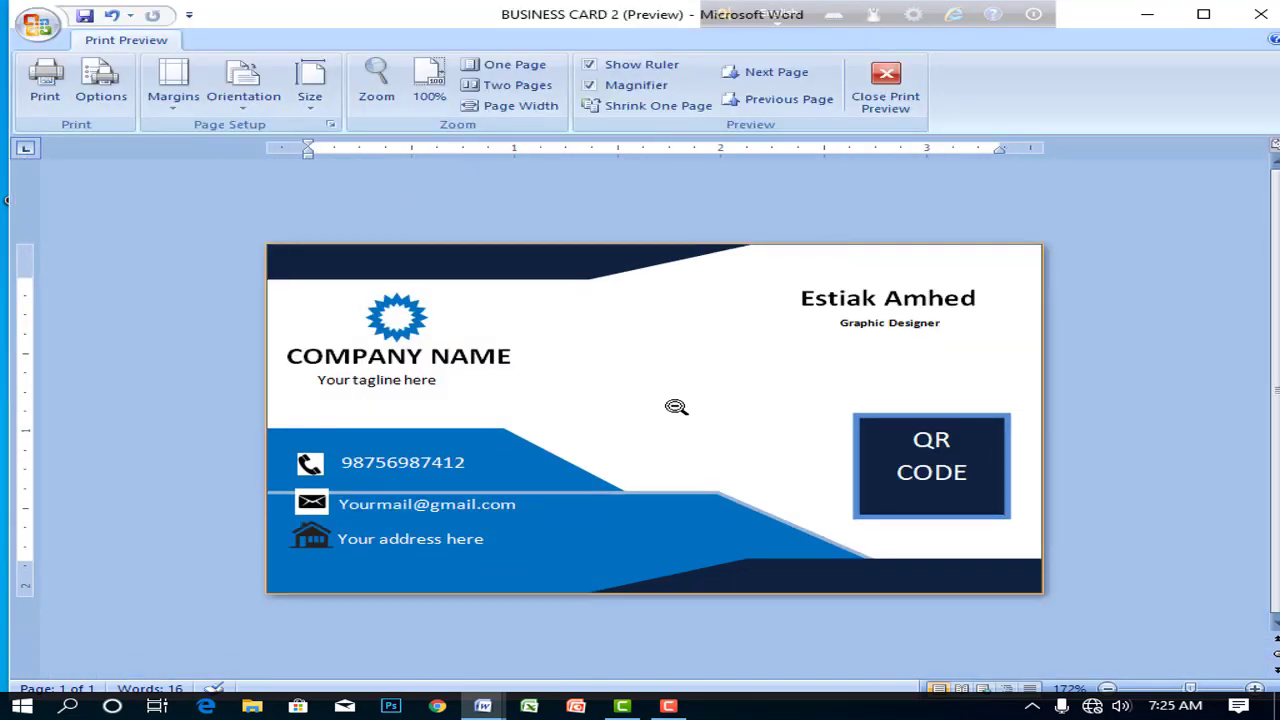
pyautogui.click(679, 407)
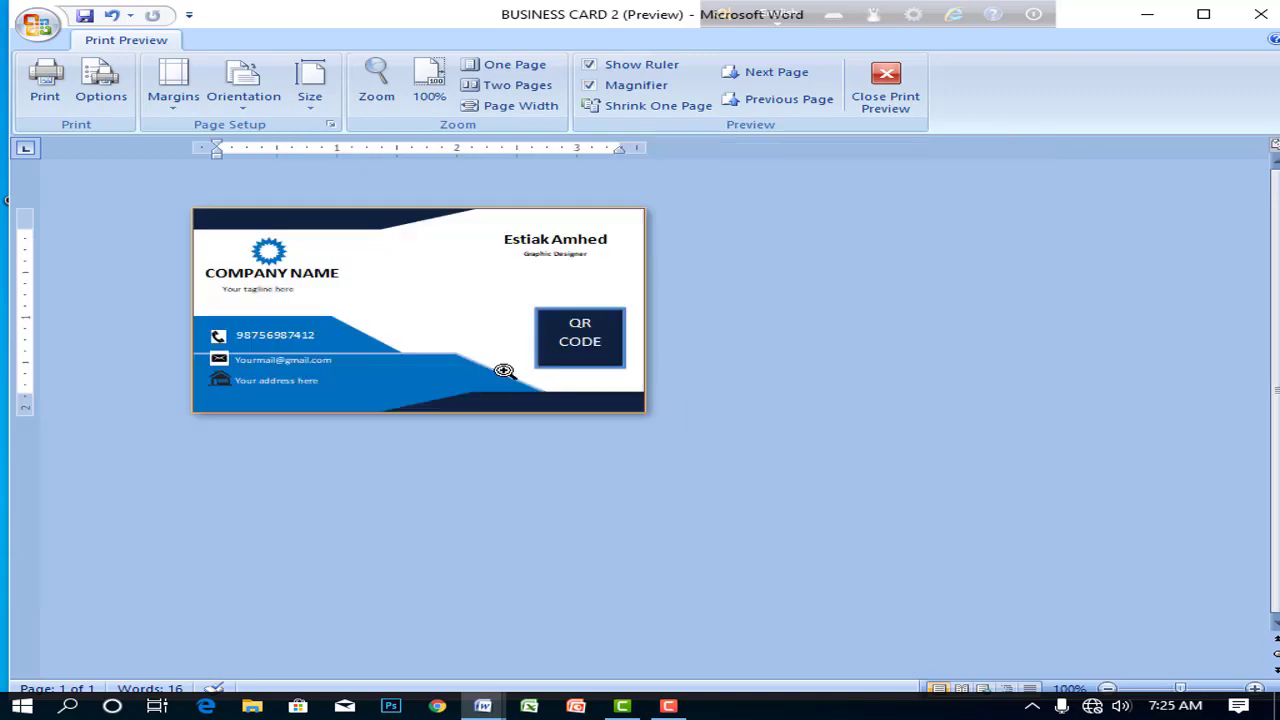
pyautogui.click(472, 348)
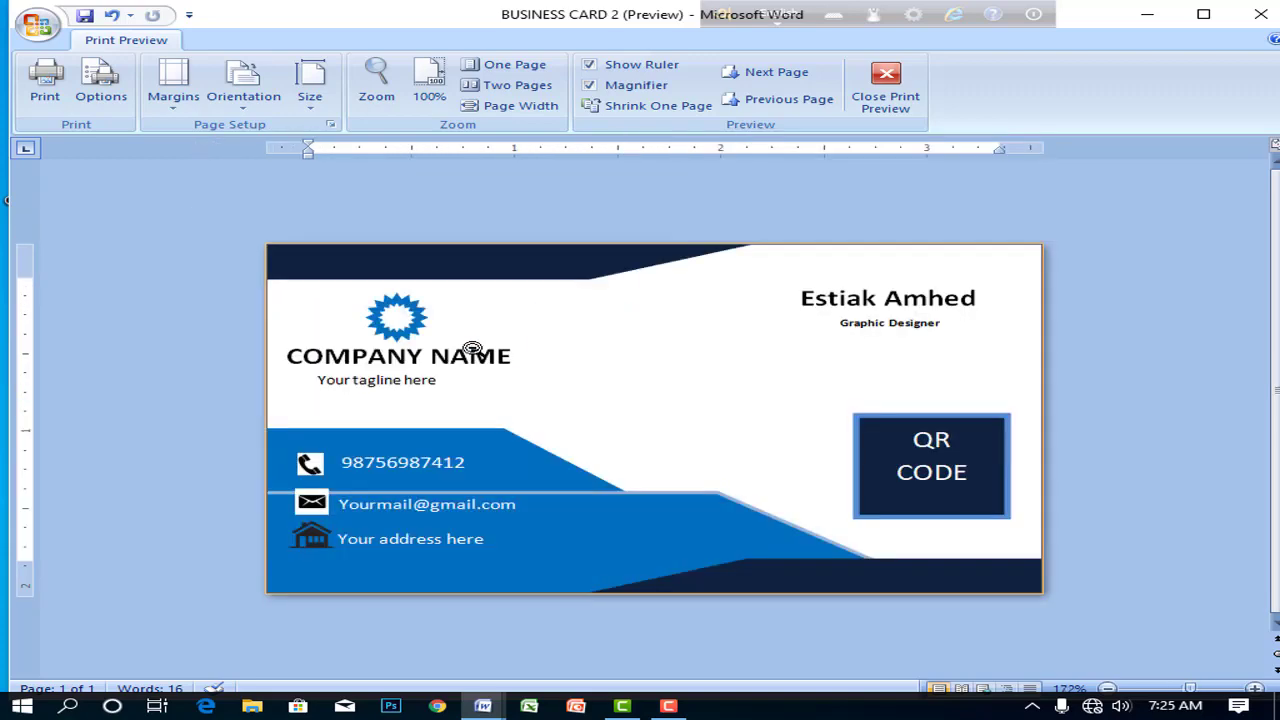
pyautogui.click(472, 348)
pyautogui.click(472, 348)
pyautogui.click(472, 348)
pyautogui.click(865, 112)
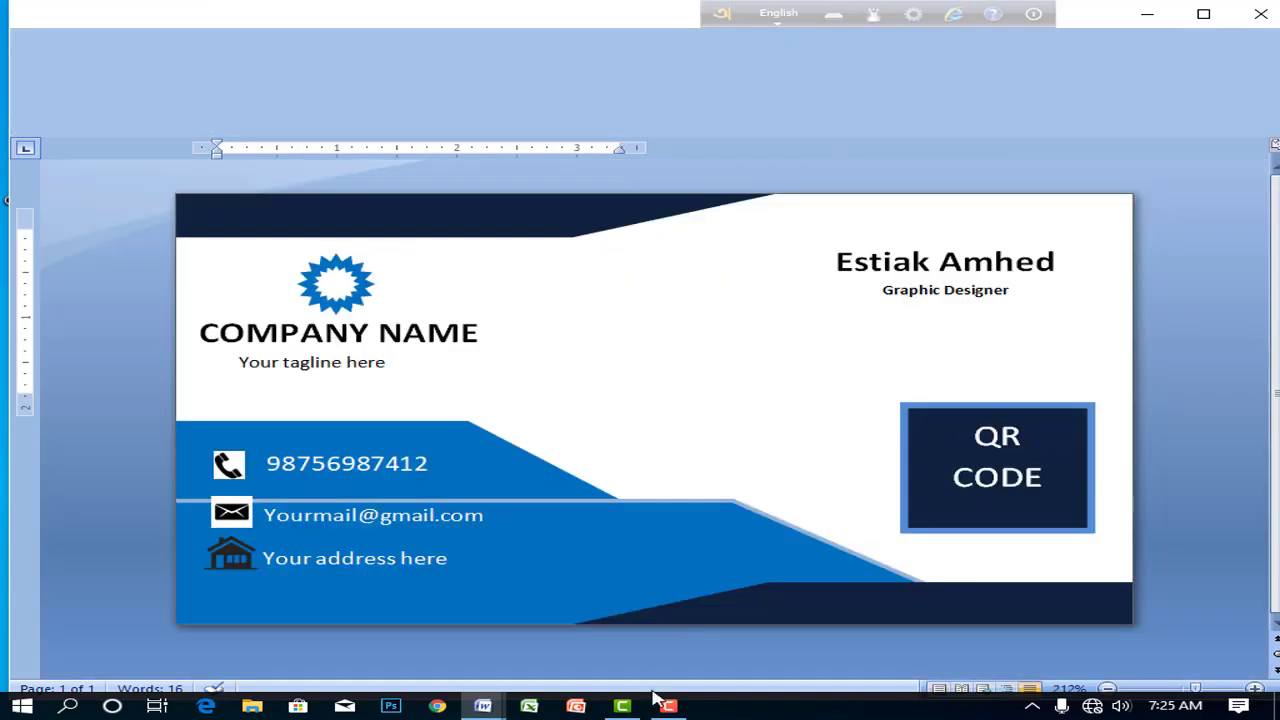
pyautogui.click(668, 706)
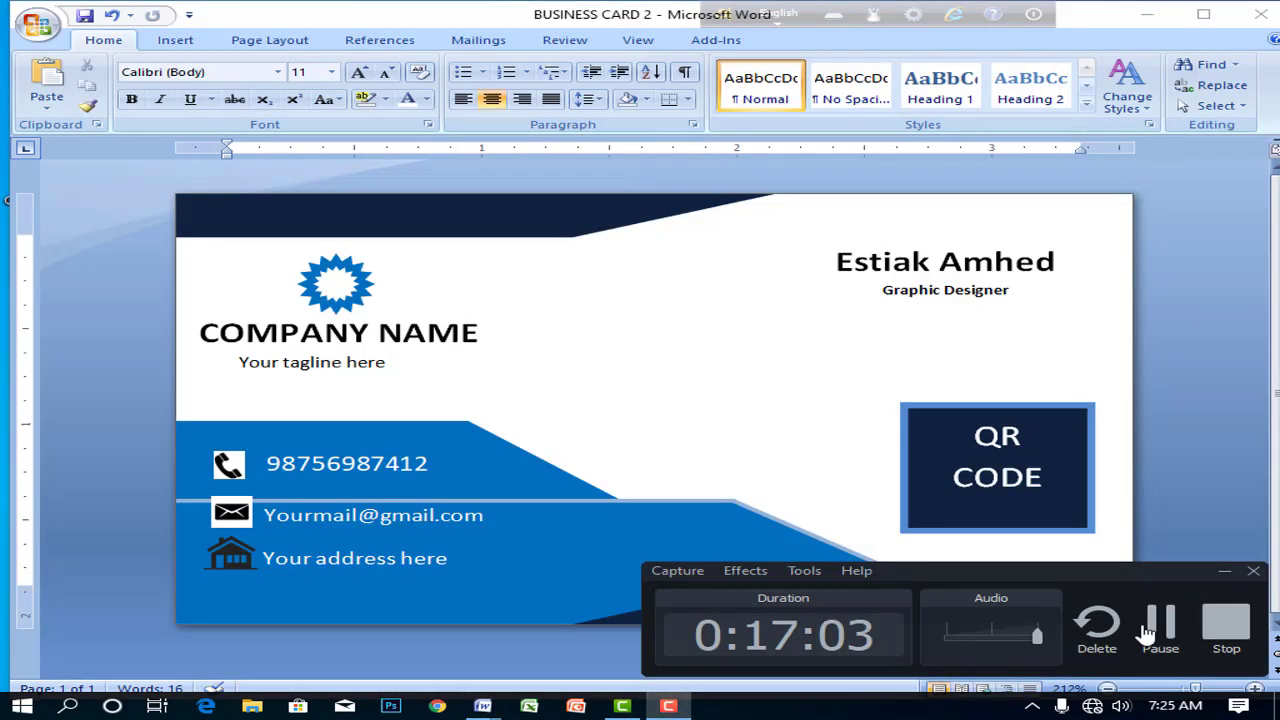